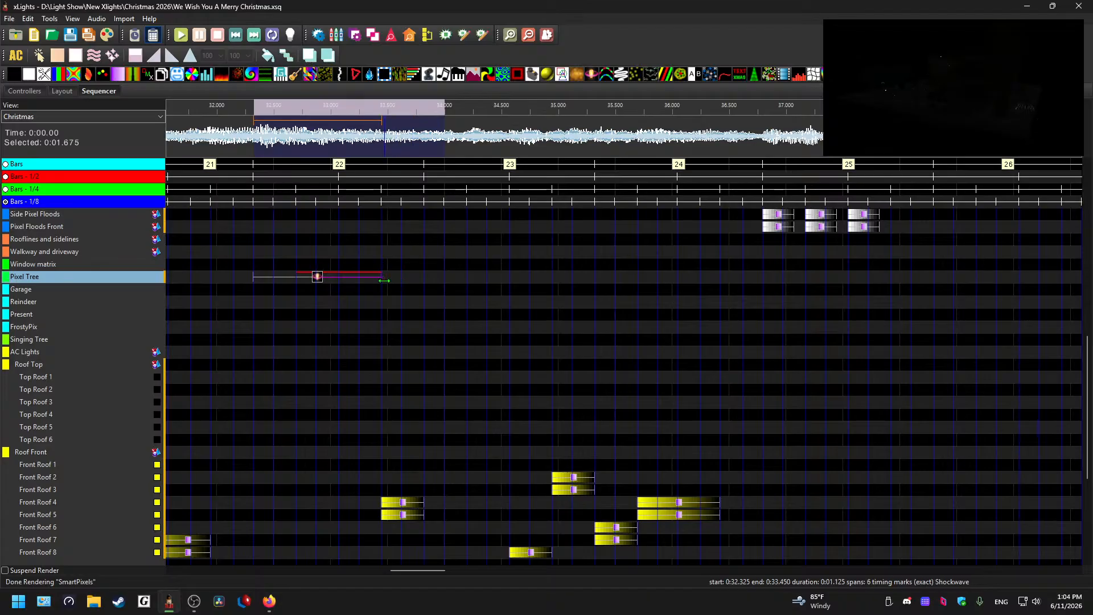
Step: Play back the song from about 0:32 to review the Shockwave effect on the Pixel Tree row around bar 22
click(210, 135)
key(space)
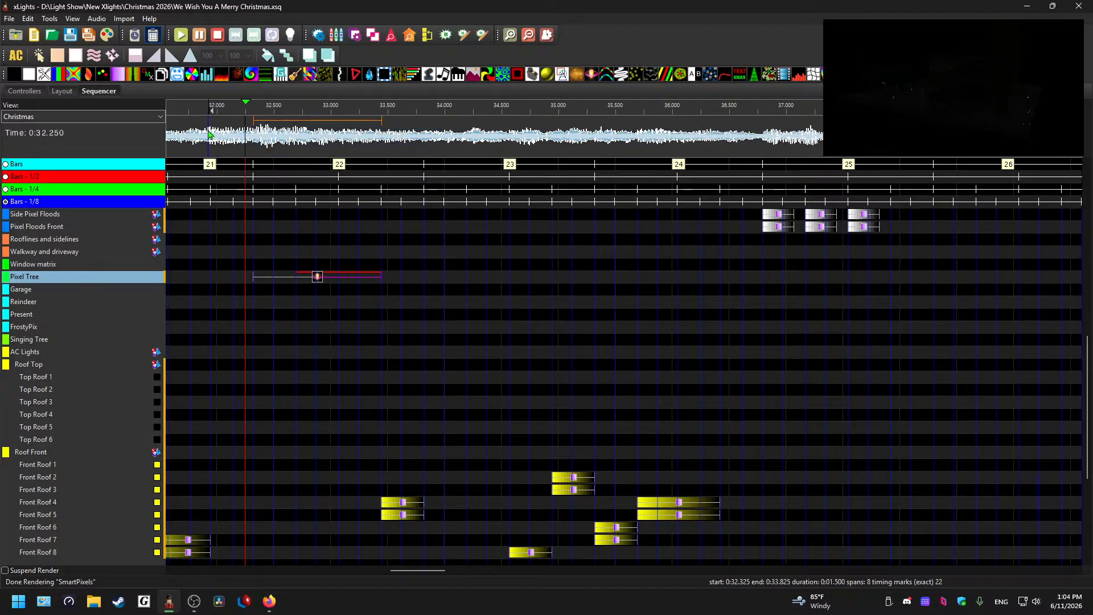
click(282, 275)
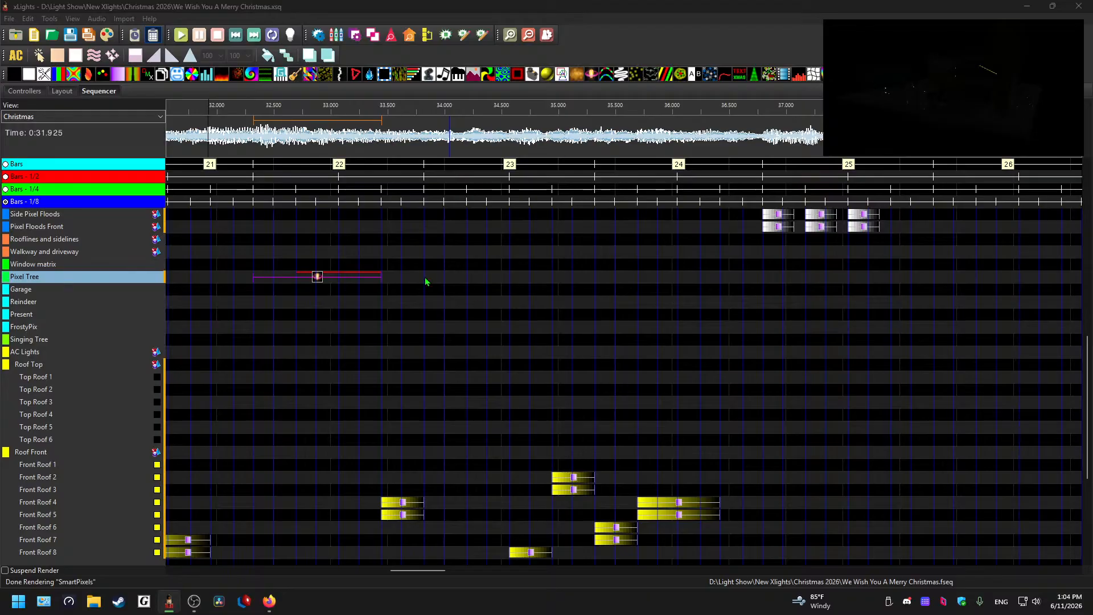
click(230, 145)
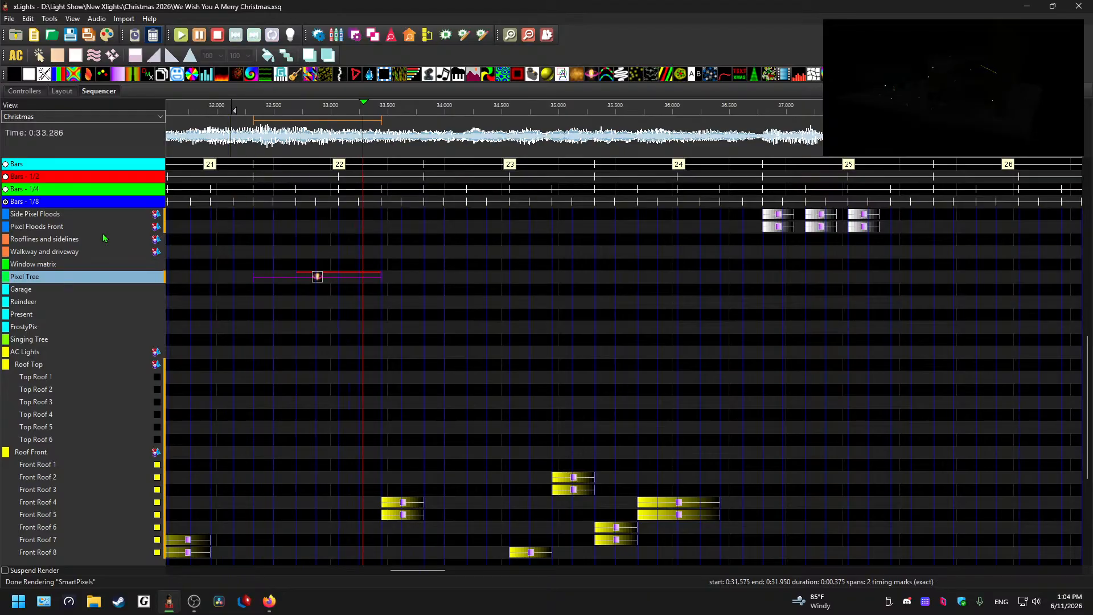
Step: Paste the Shockwave effect onto the Pixel Tree row at about 0:36.8 and play that section back
click(559, 255)
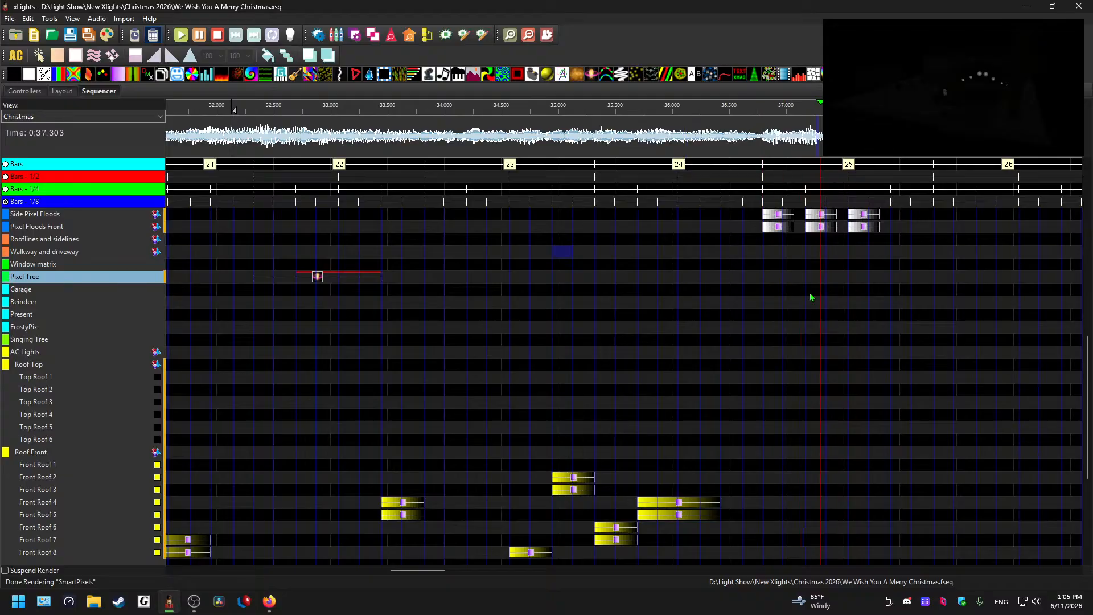
key(ctrl+v)
click(744, 138)
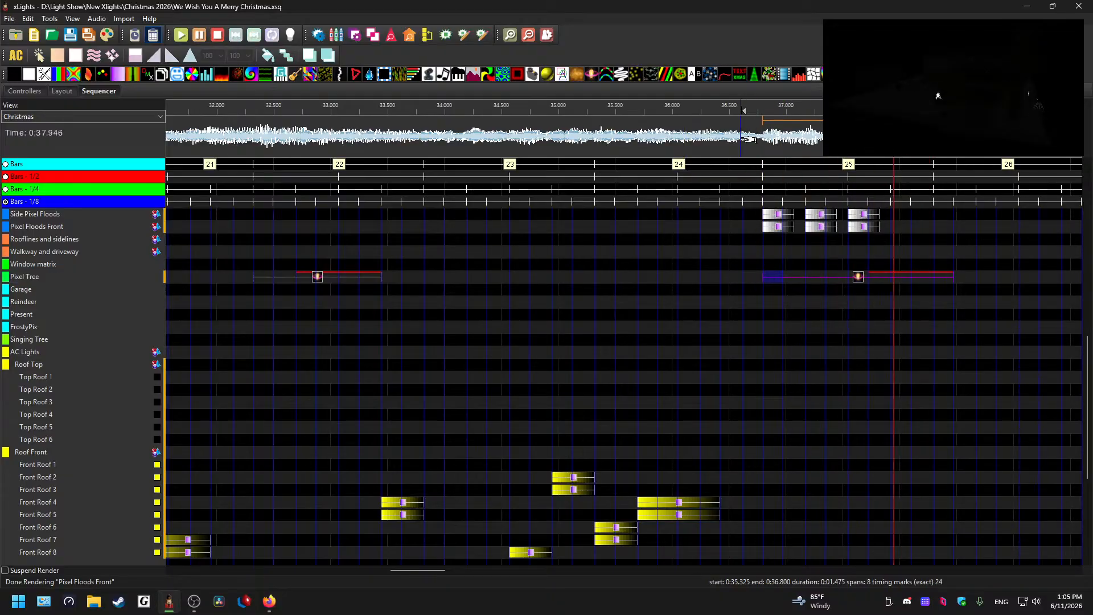
Step: Listen for the next accent before bar 28 and paste the Shockwave effect onto the Pixel Tree row at about 0:41.3
scroll(461, 546, down, 1)
drag(446, 571, 520, 574)
click(400, 290)
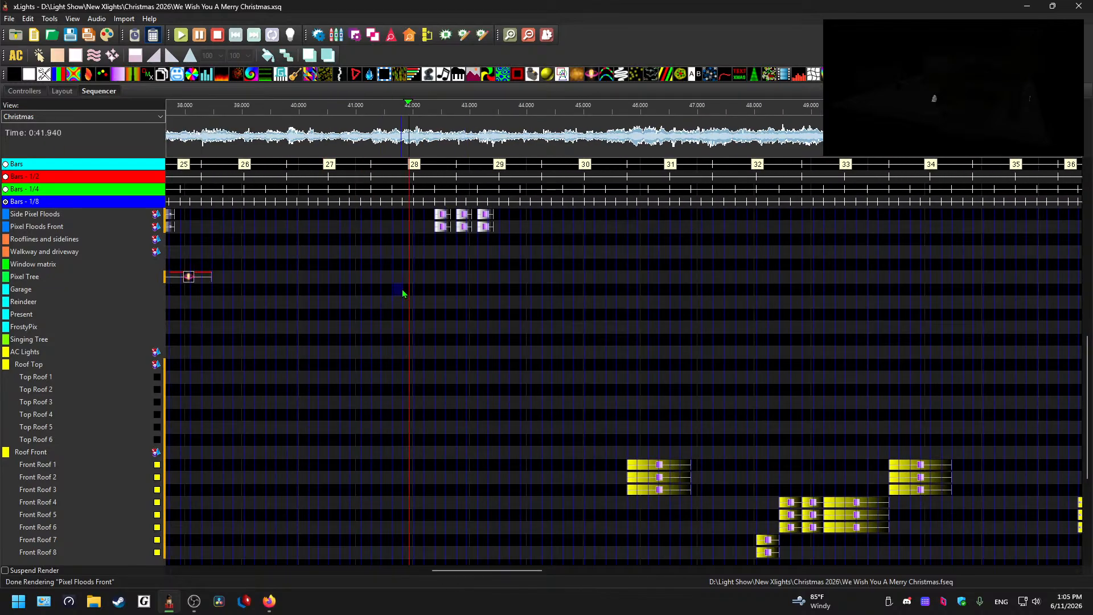
key(space)
scroll(394, 279, up, 1)
click(250, 150)
key(space)
key(space)
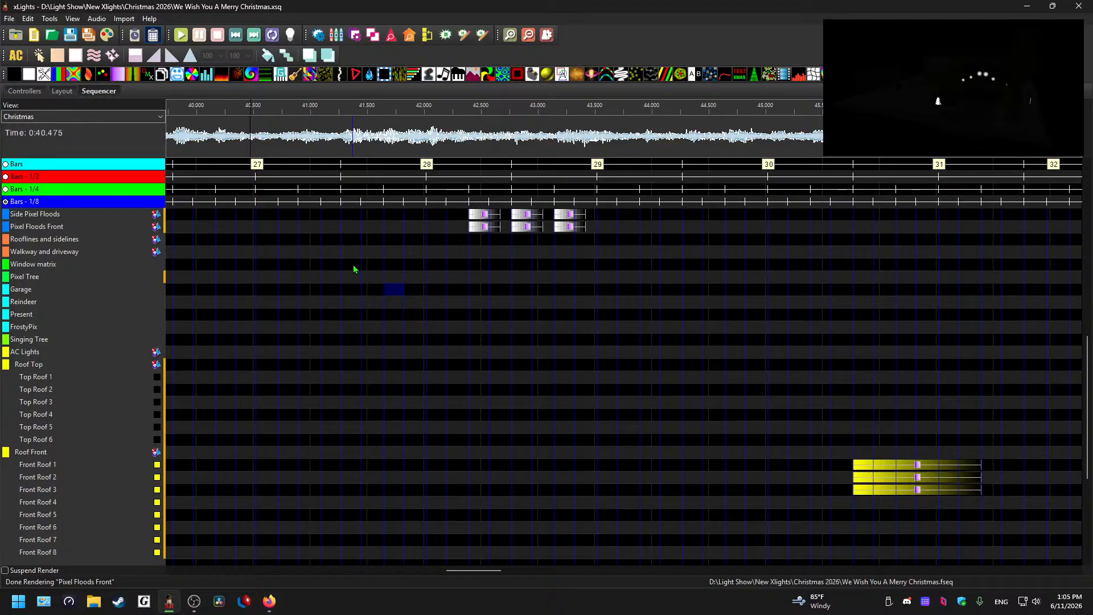
click(349, 141)
key(space)
key(space)
click(346, 279)
key(ctrl+v)
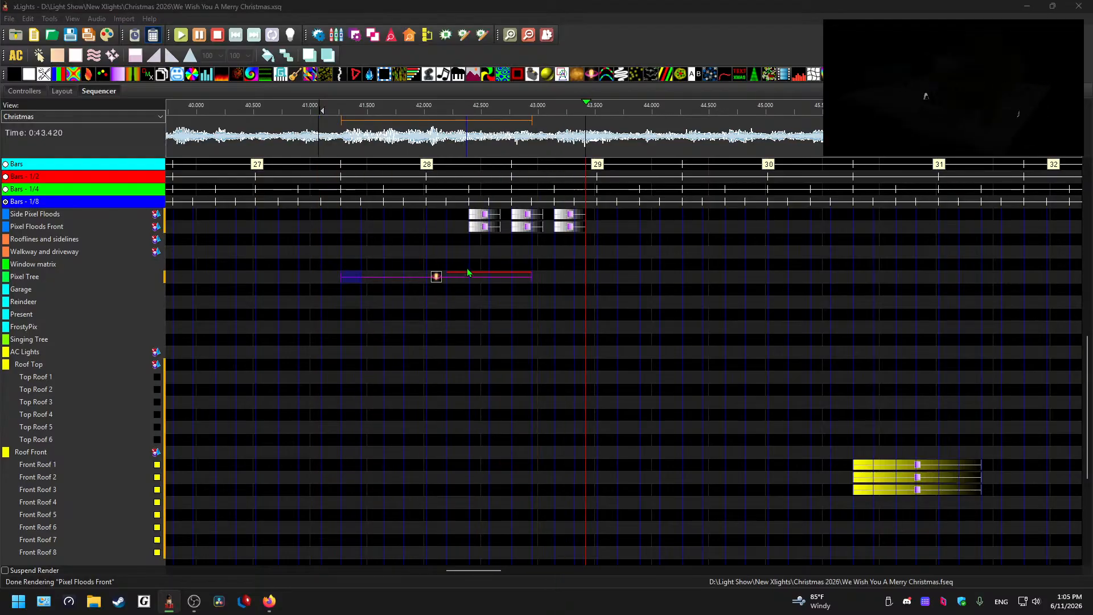
Step: Paste the Shockwave effect onto the Pixel Tree row at 0:45.775, aligned with the Front Roof 1–3 effects, and play it back
drag(467, 570, 479, 573)
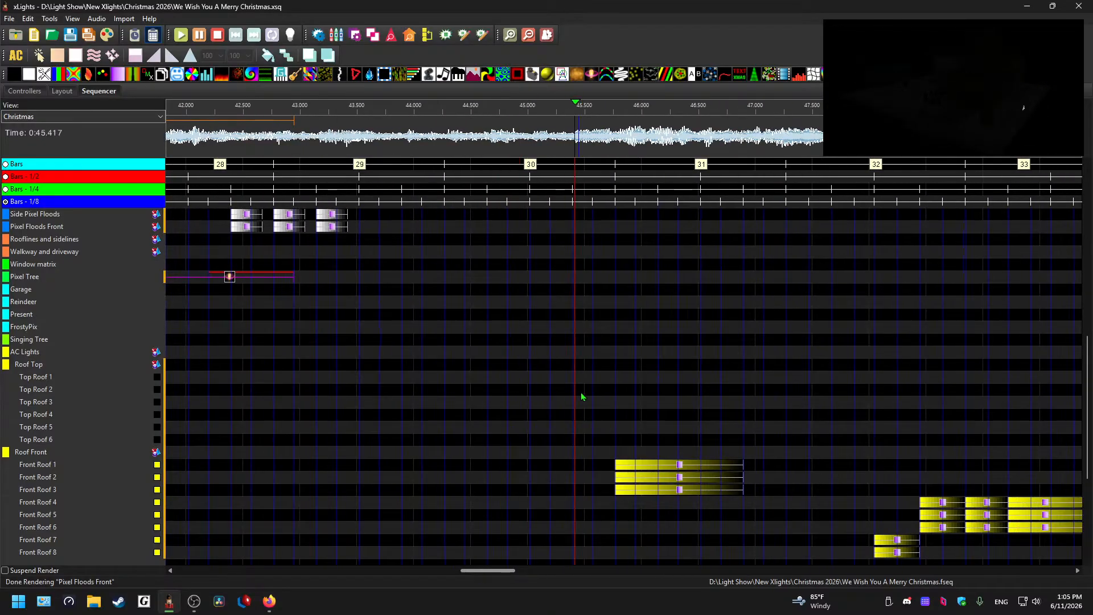
click(626, 264)
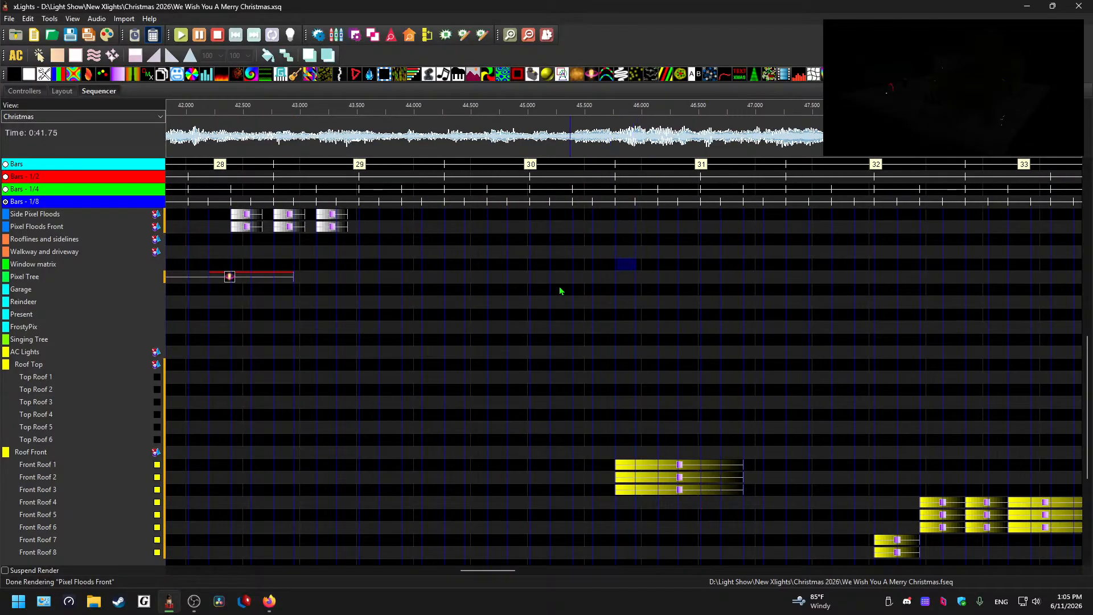
click(632, 281)
key(ctrl+v)
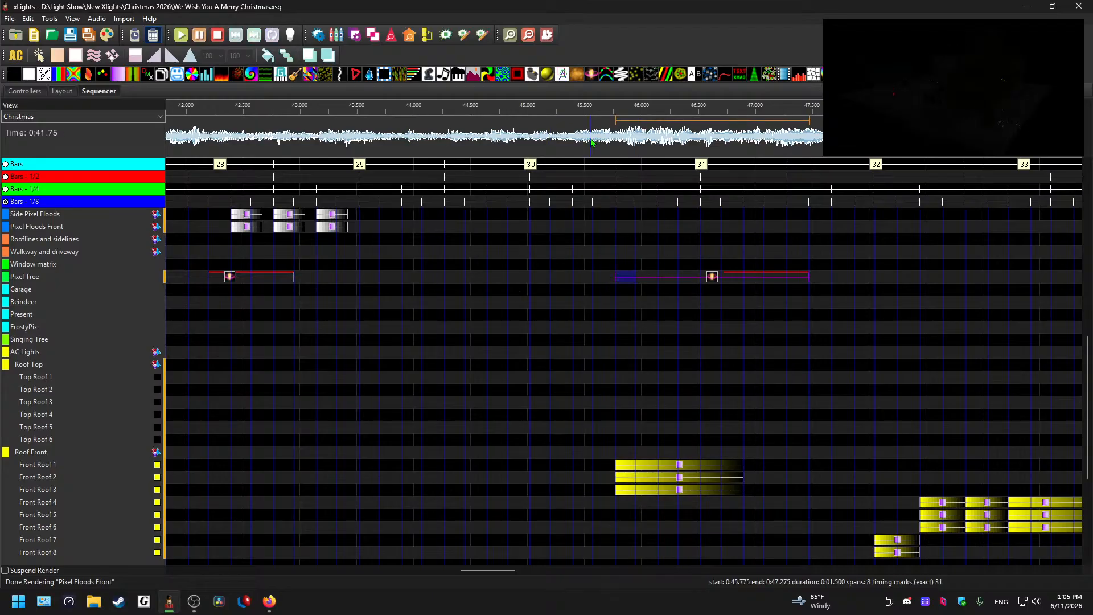
key(space)
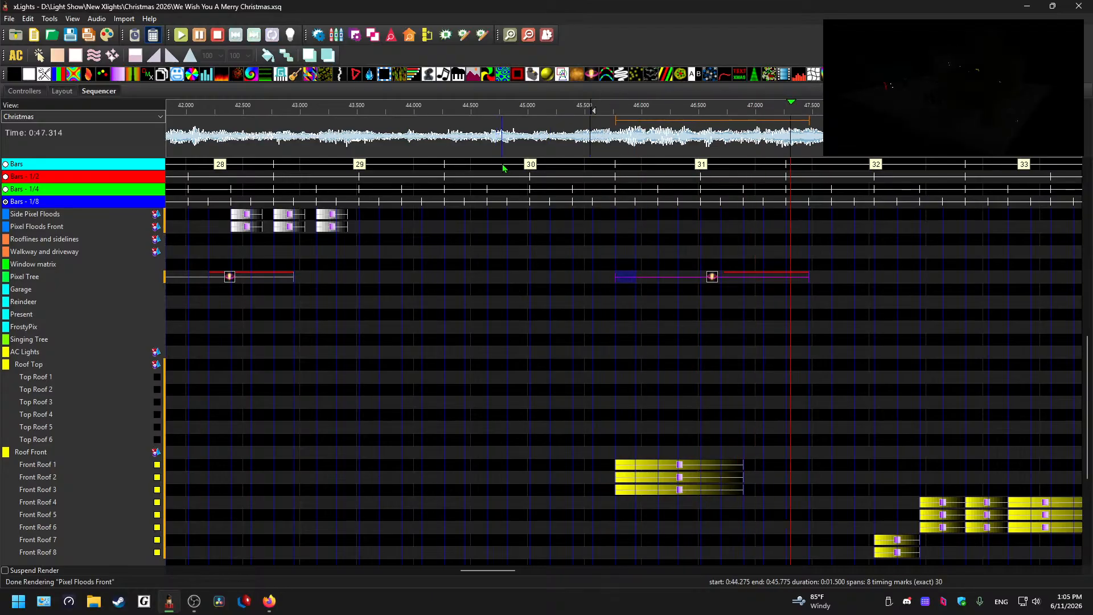
Step: Change the Pixel Tree effect that starts at 0:45.775 to solid red and play it back
click(712, 278)
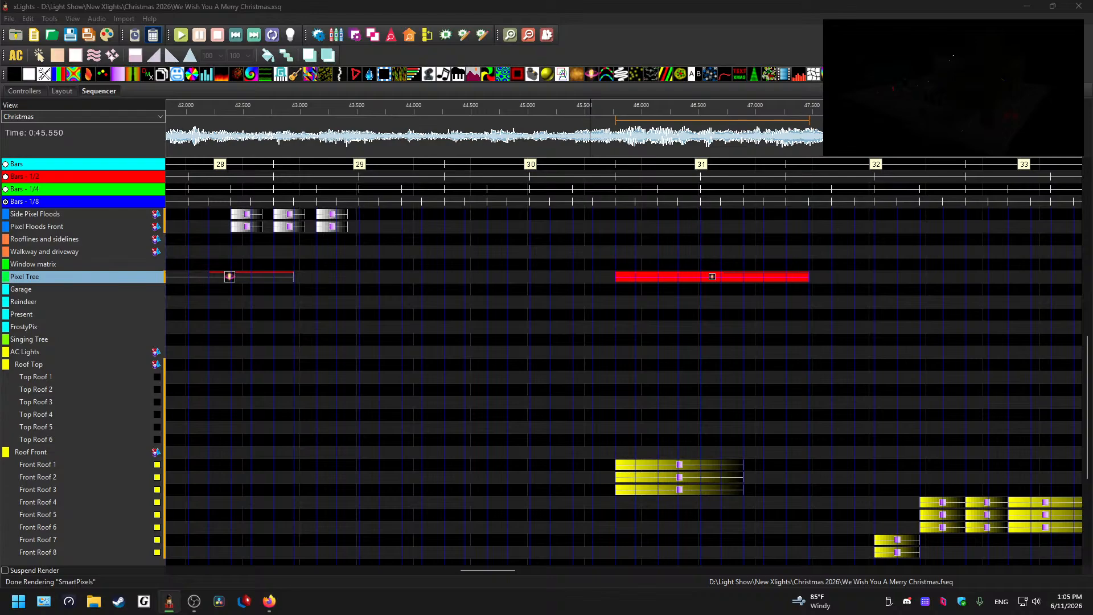
click(593, 136)
key(space)
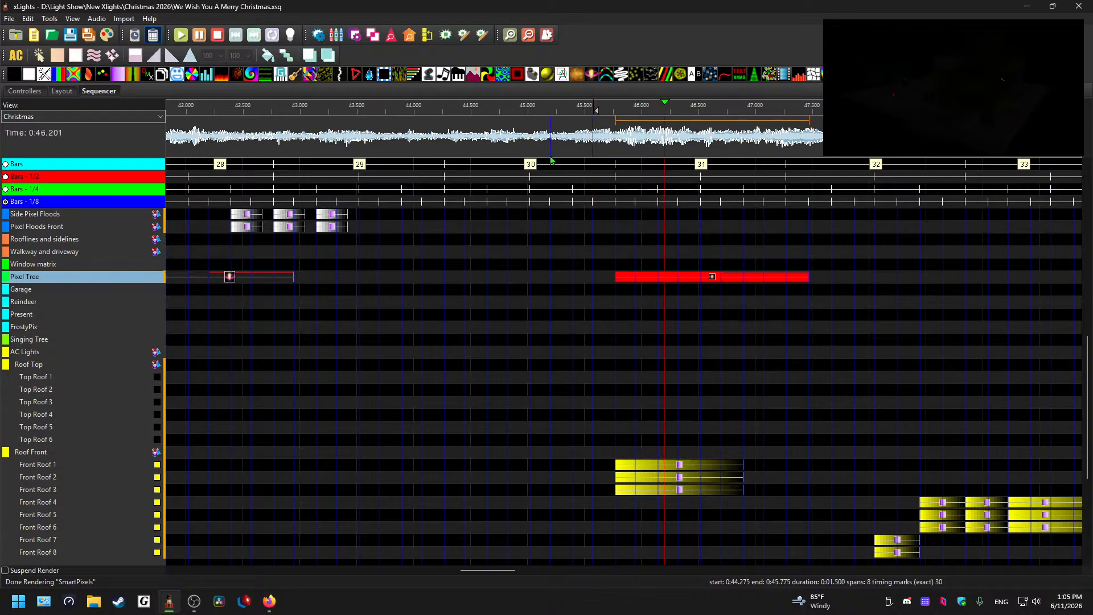
Step: Paste the Shockwave effect onto the Pixel Tree row at 0:50.375, where the next Front Roof 1–3 effects start
drag(484, 571, 516, 570)
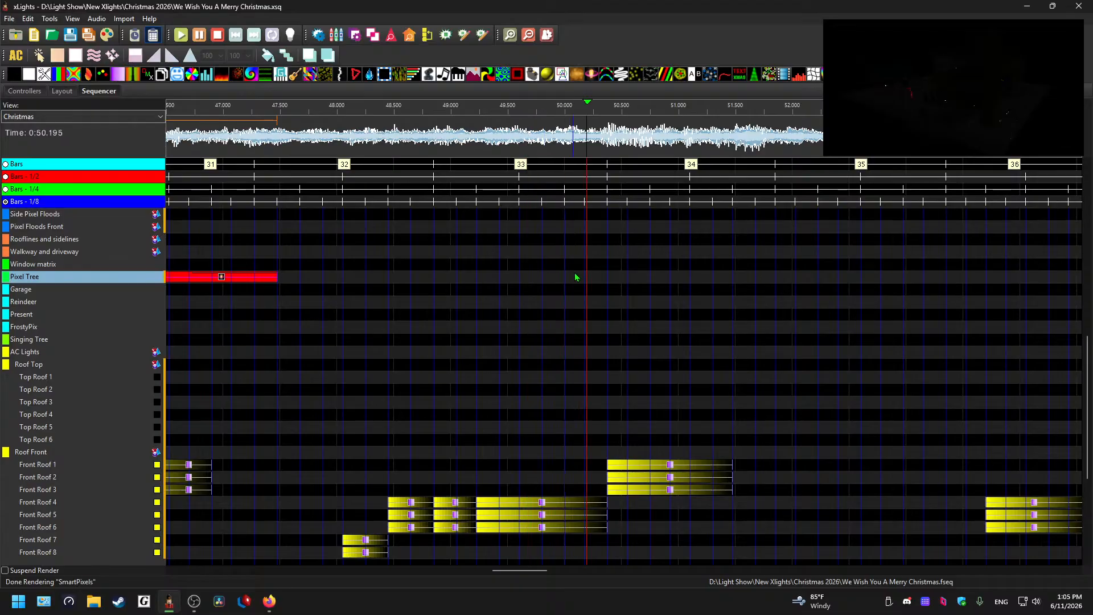
click(616, 285)
key(space)
click(618, 276)
key(ctrl+v)
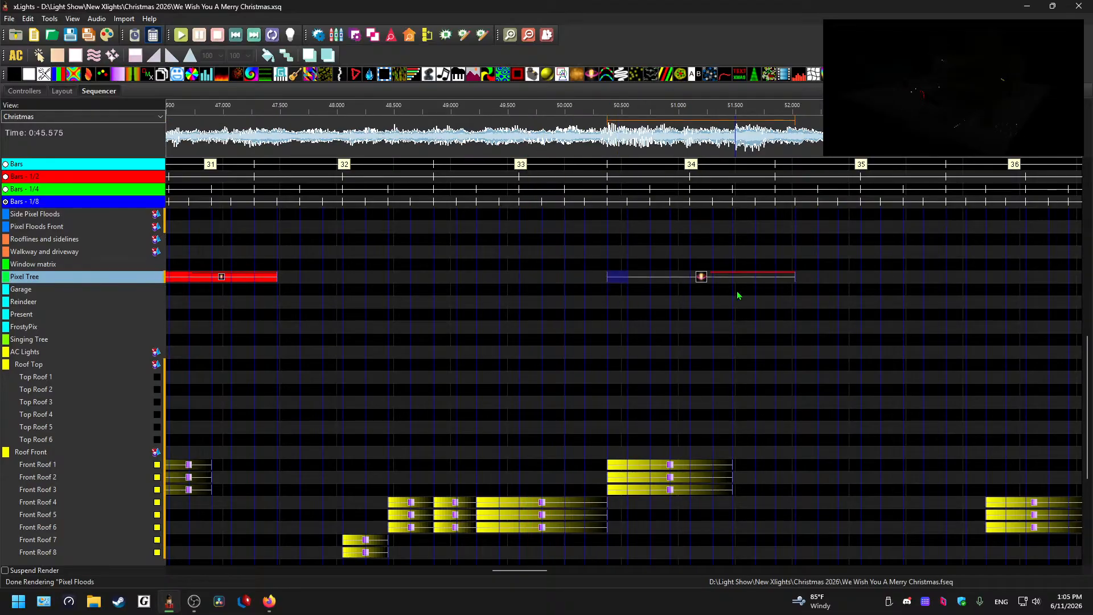
Step: Change the Pixel Tree effect that starts at 0:50.375 to solid red and play it back
click(703, 287)
key(Up)
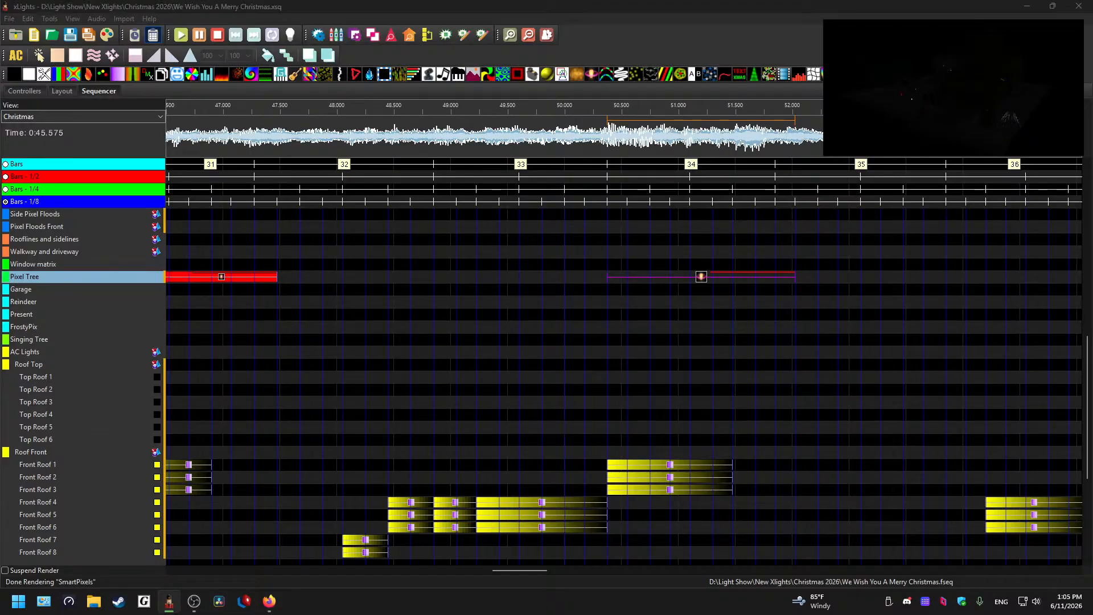
key(space)
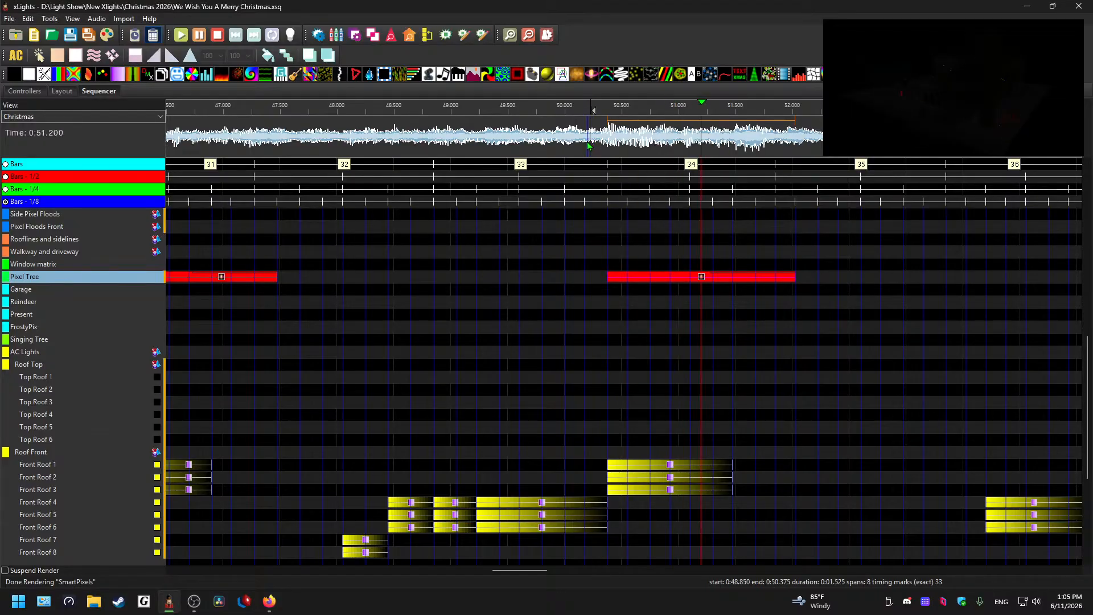
Step: Paste the Shockwave effect onto the Pixel Tree row at 0:54.775 and play back the passage leading into it
drag(519, 573, 551, 574)
click(612, 280)
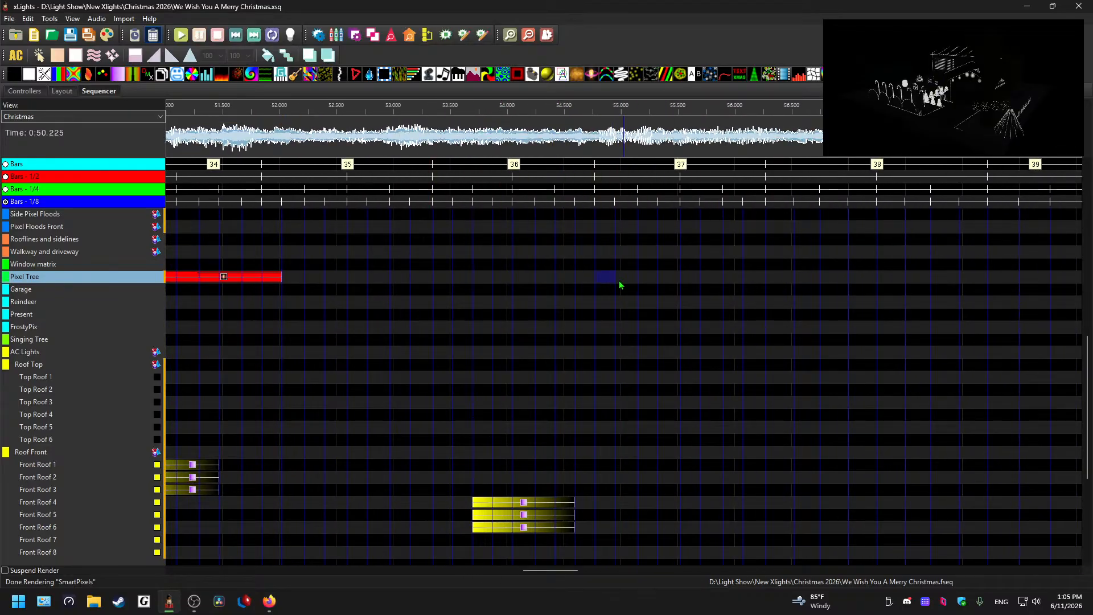
key(ctrl+v)
click(567, 140)
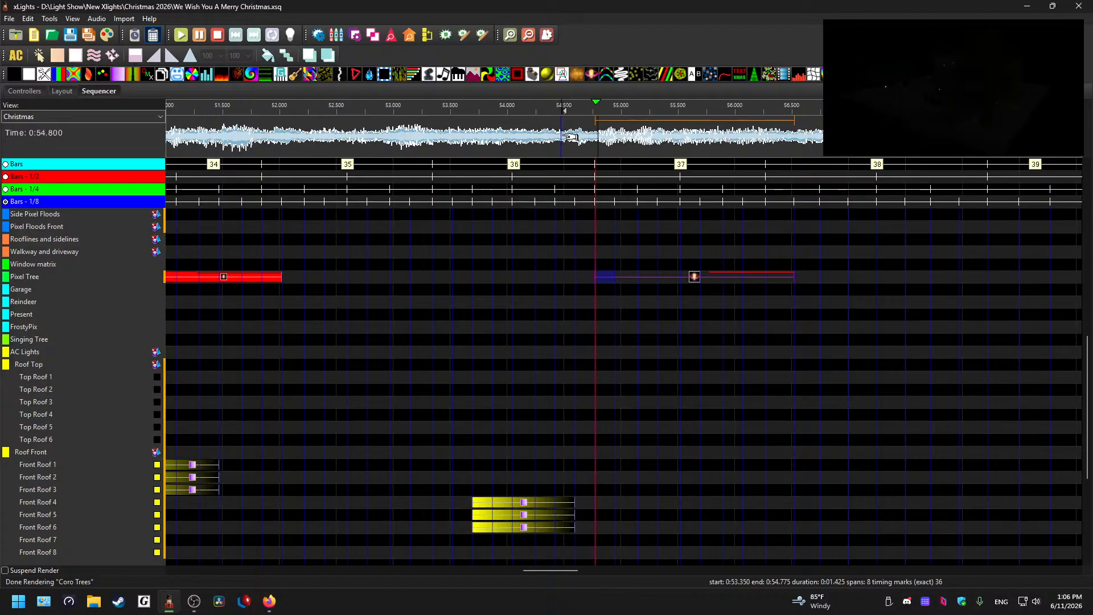
click(490, 138)
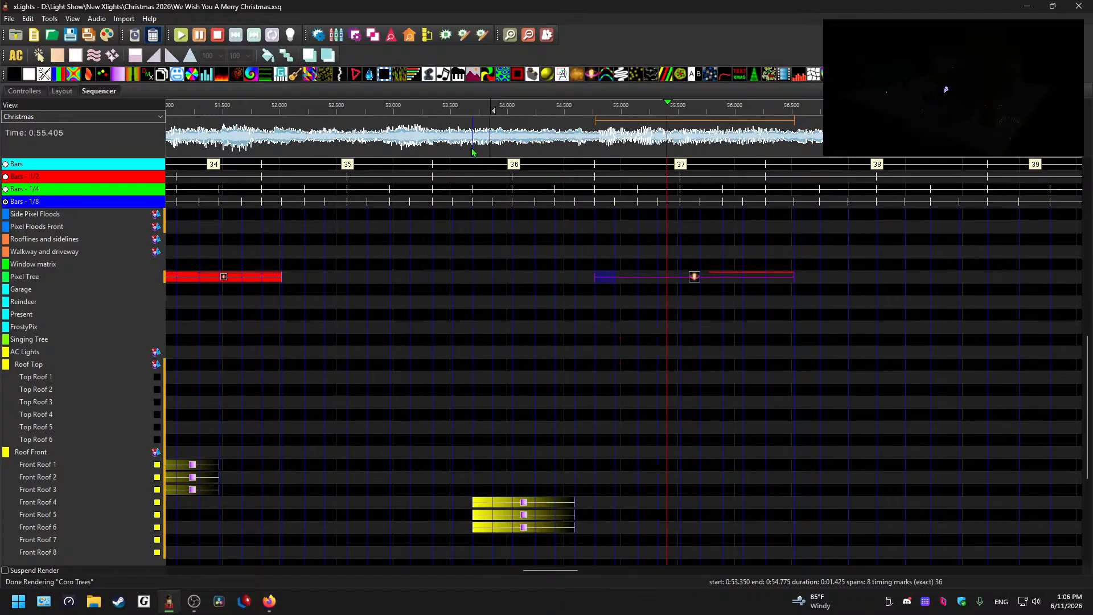
Step: Locate the accent at bar 39, paste the Shockwave effect onto the Pixel Tree row at 0:59.350, and play it back
drag(552, 570, 596, 570)
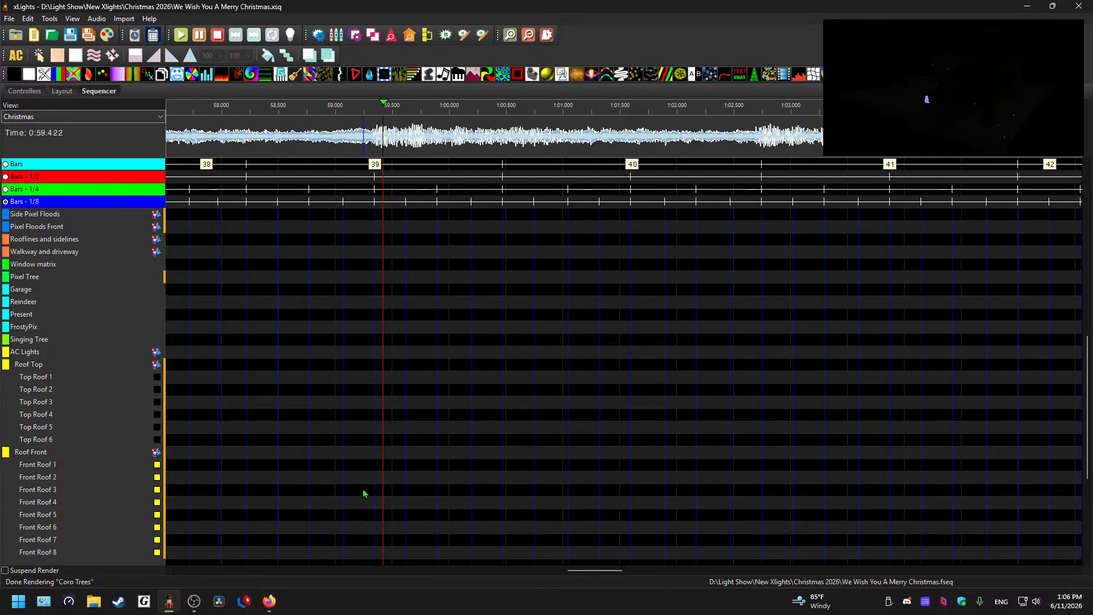
click(391, 263)
click(348, 134)
key(space)
key(space)
click(377, 287)
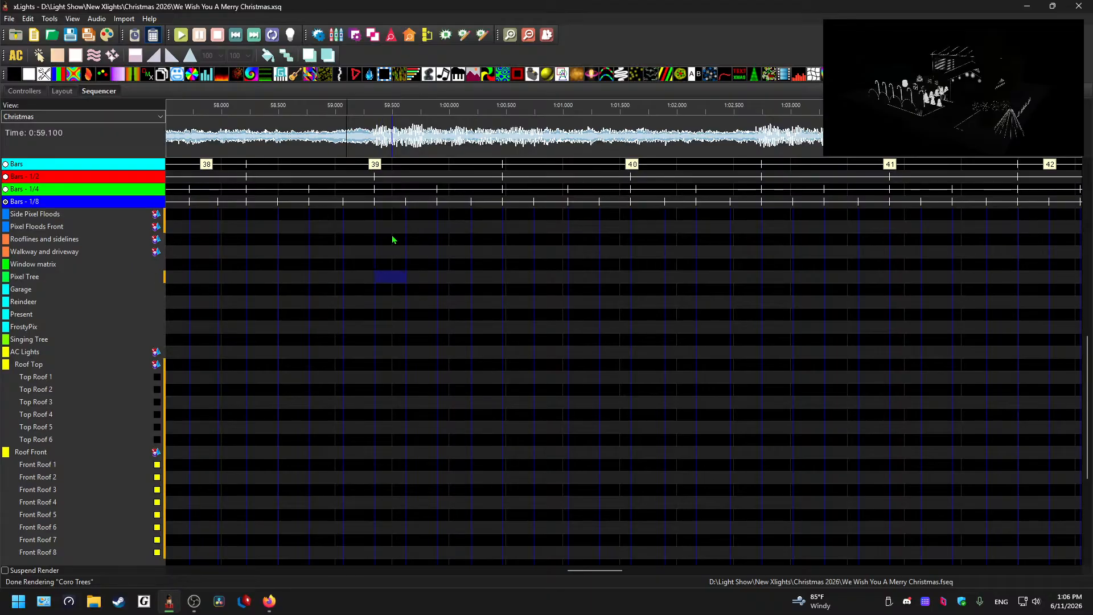
key(ctrl+v)
click(283, 106)
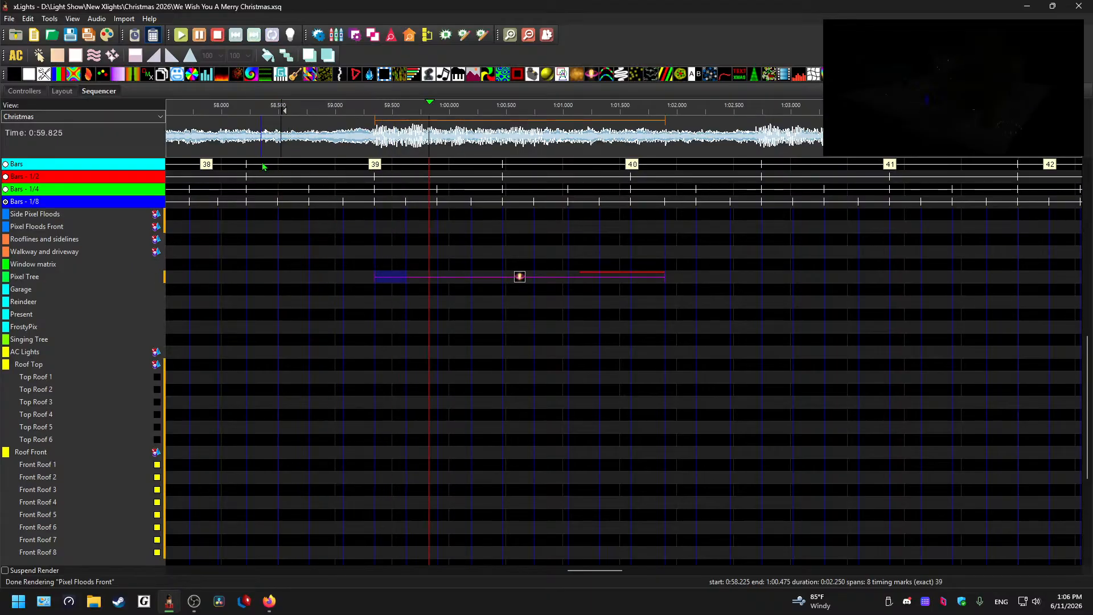
key(space)
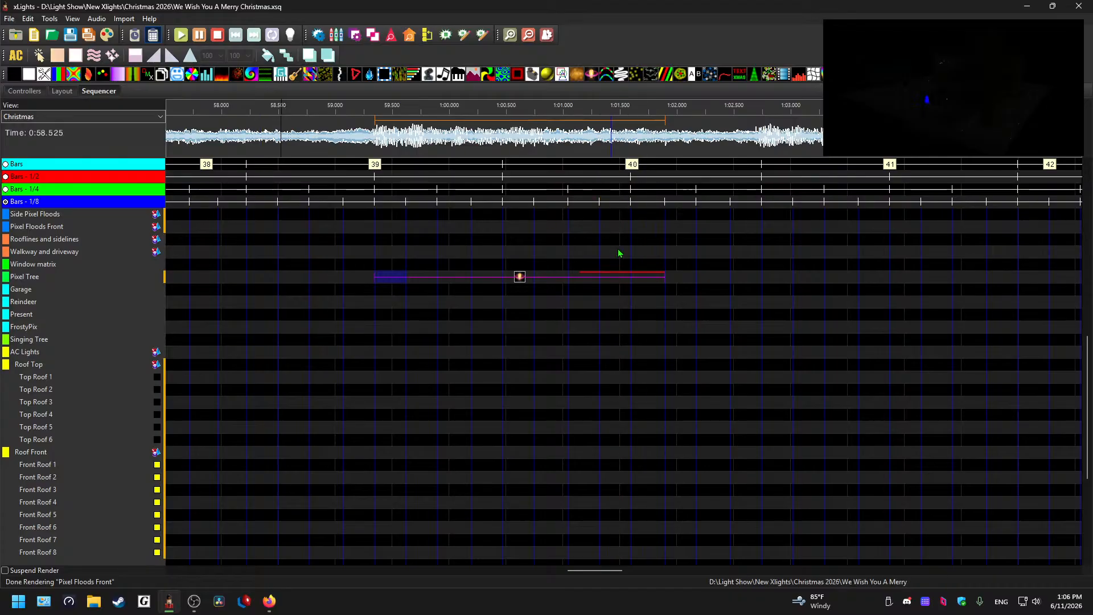
Step: Shorten the Pixel Tree Shockwave effect at bar 39 to end at 1:01.325, checking its timing by playback
drag(665, 281, 631, 281)
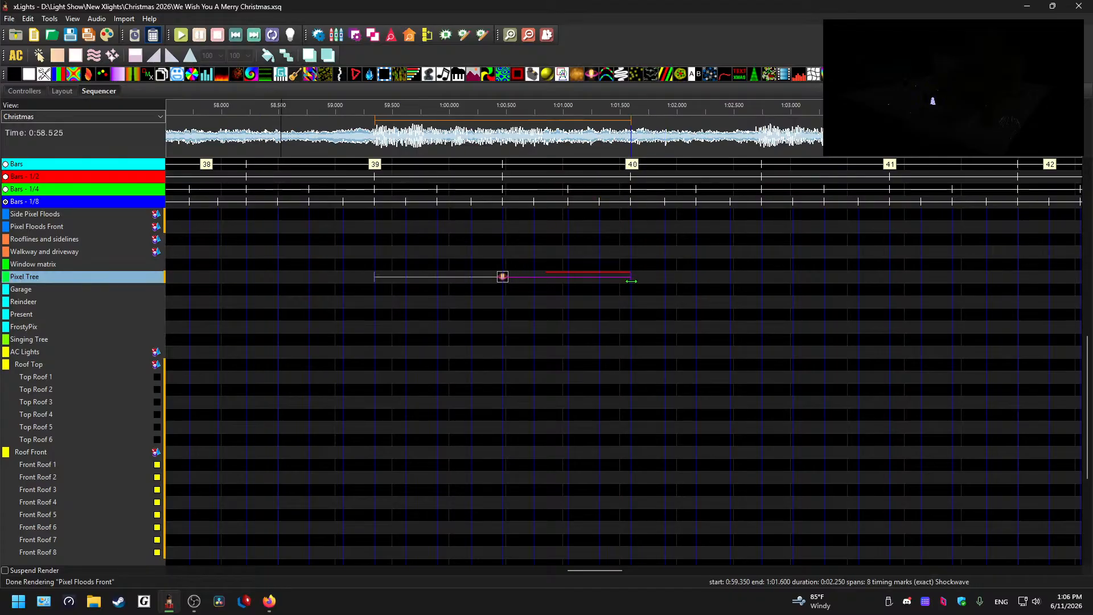
click(345, 149)
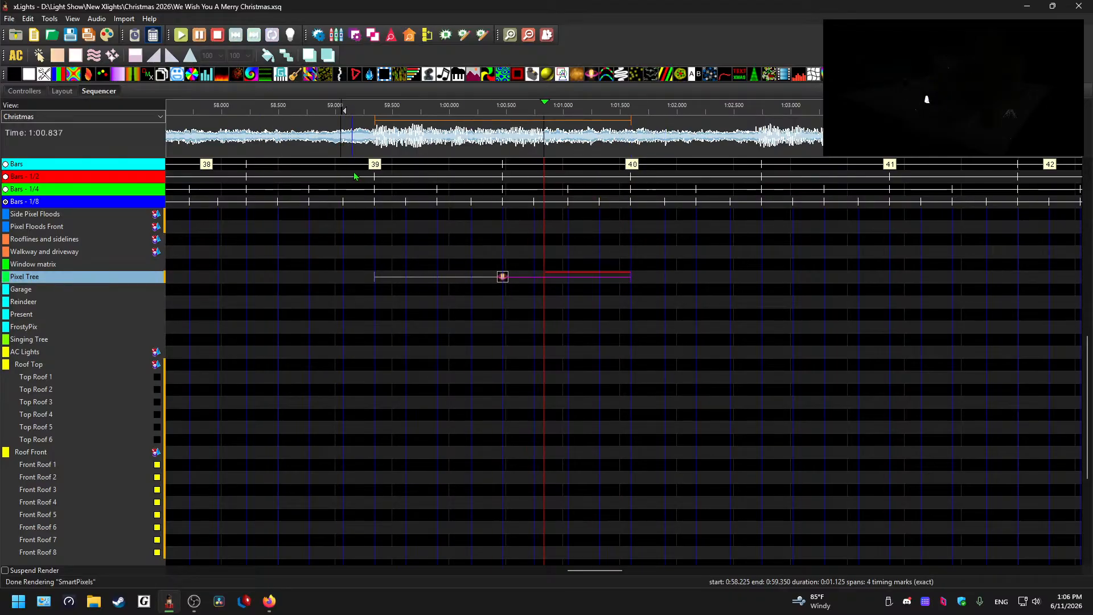
click(620, 276)
drag(632, 279, 604, 279)
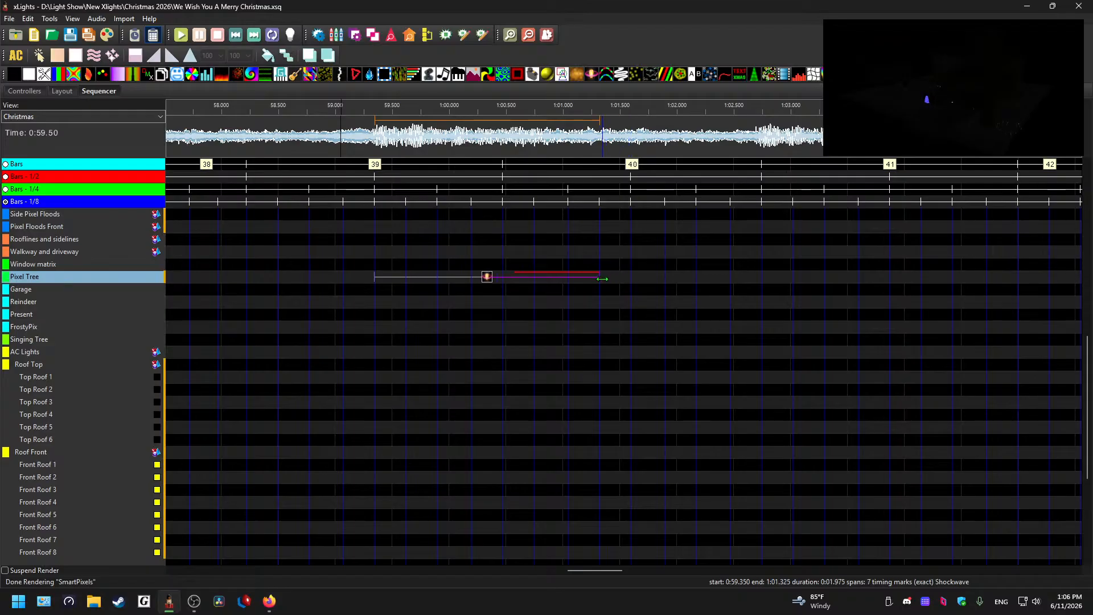
scroll(626, 281, down, 3)
scroll(628, 270, up, 3)
click(364, 144)
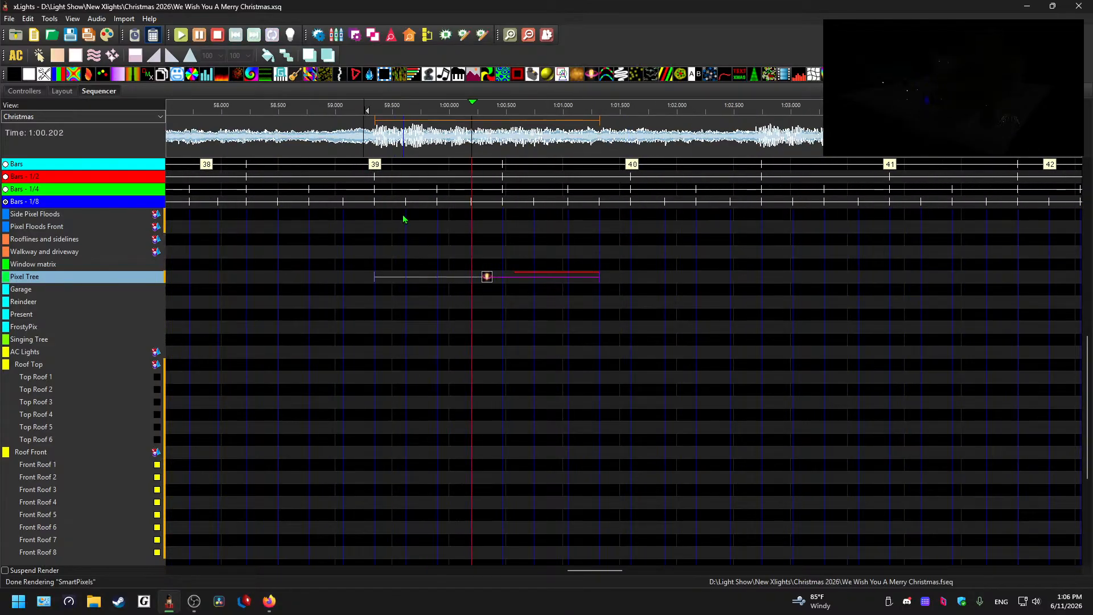
Step: Listen for the next accent after bar 40 and paste the Shockwave effect onto the Pixel Tree row at 1:02.750
click(627, 493)
drag(616, 570, 636, 571)
click(284, 137)
key(space)
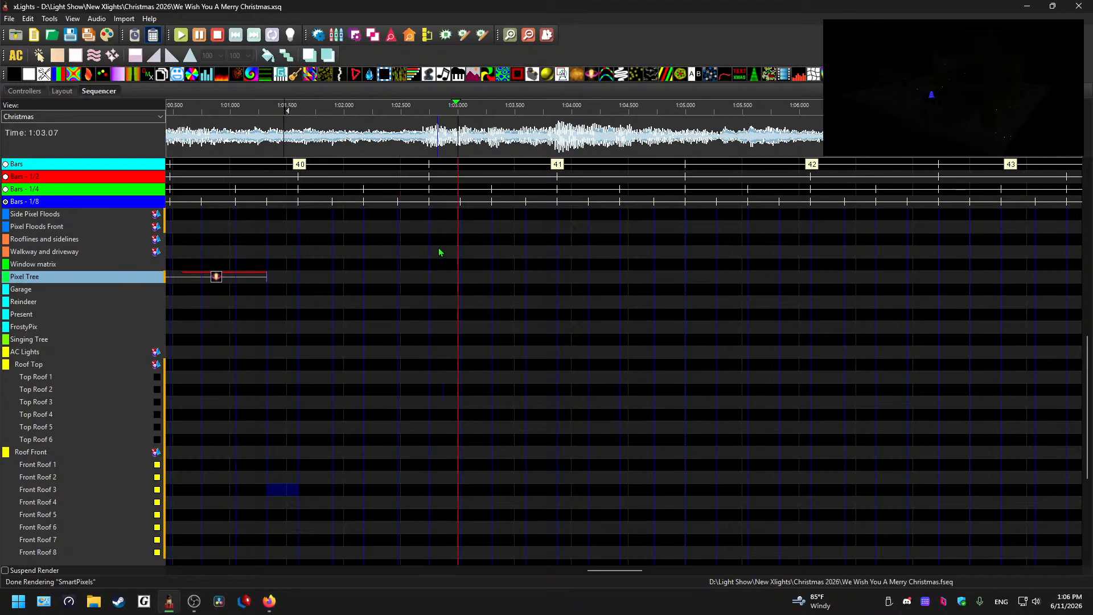
key(space)
click(439, 278)
key(ctrl+v)
Step: Play back the Pixel Tree Shockwave effect starting at 1:02.750 and extend its end to about 1:05.3
click(416, 139)
key(space)
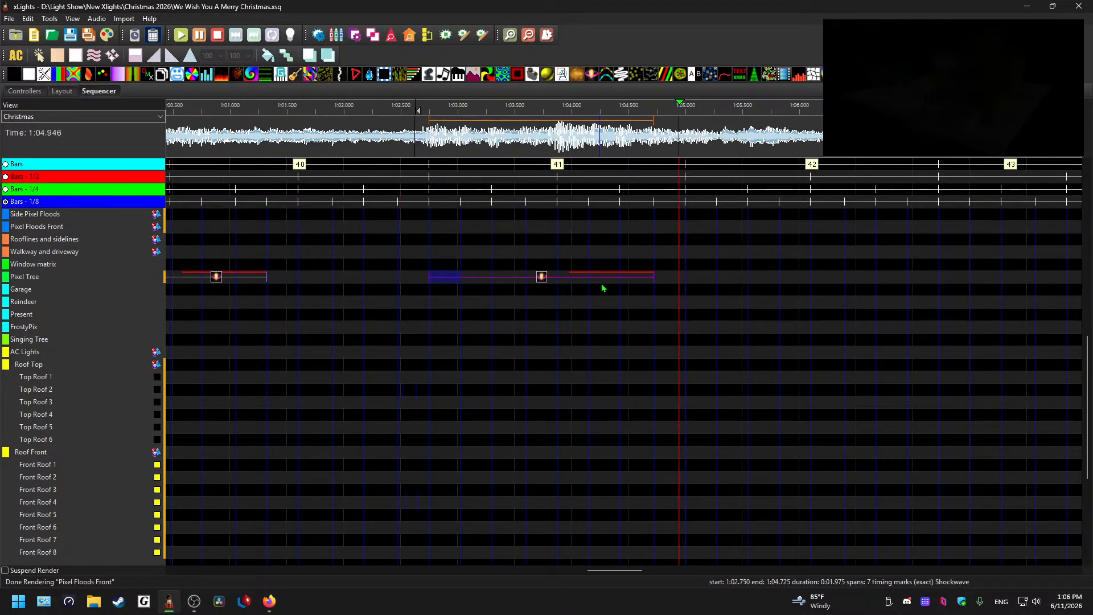
drag(655, 276, 716, 276)
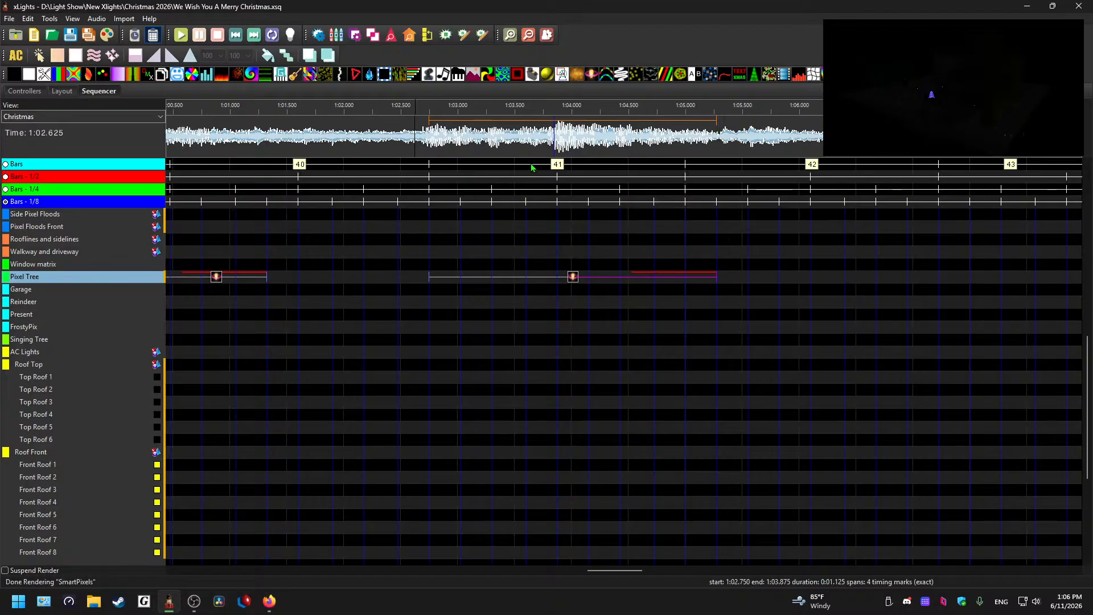
key(space)
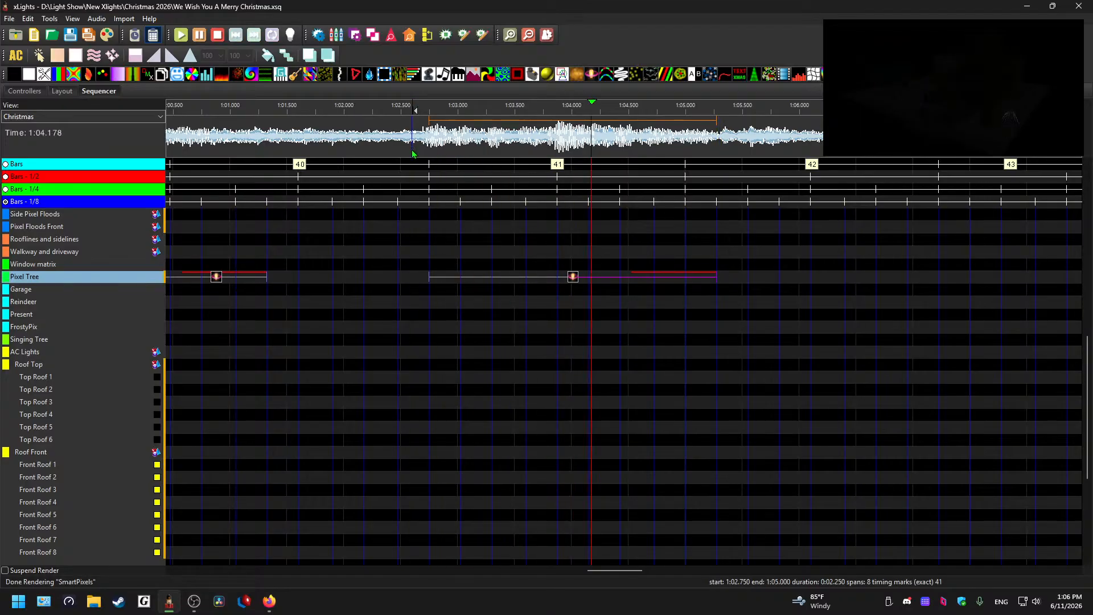
Step: Find the accent at bar 43, paste the Shockwave effect onto the Pixel Tree row at about 1:08.35, and play it back
drag(628, 571, 653, 573)
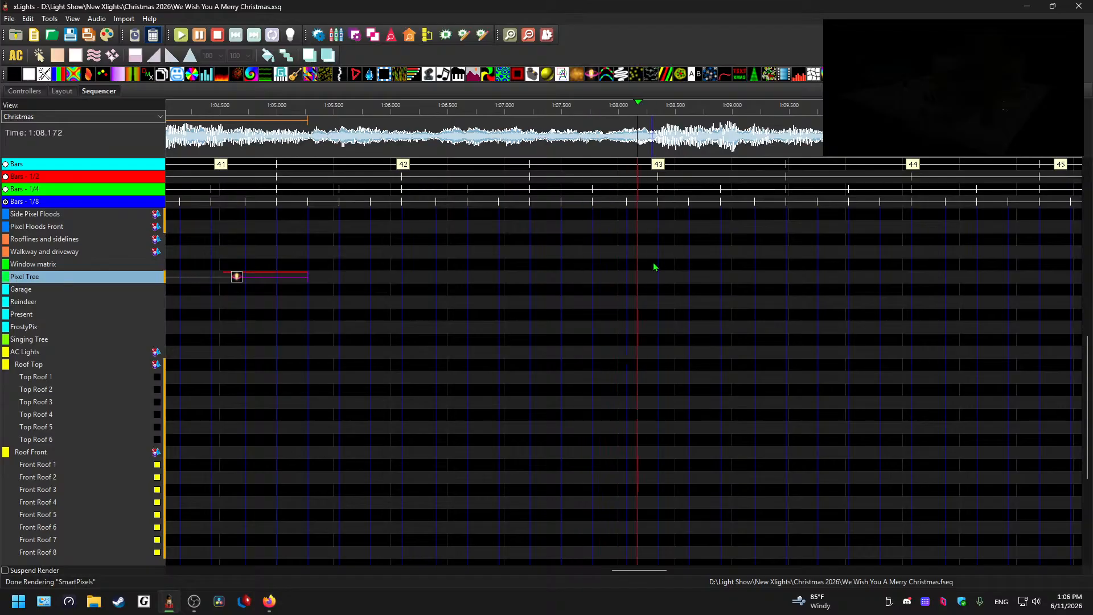
click(670, 278)
key(space)
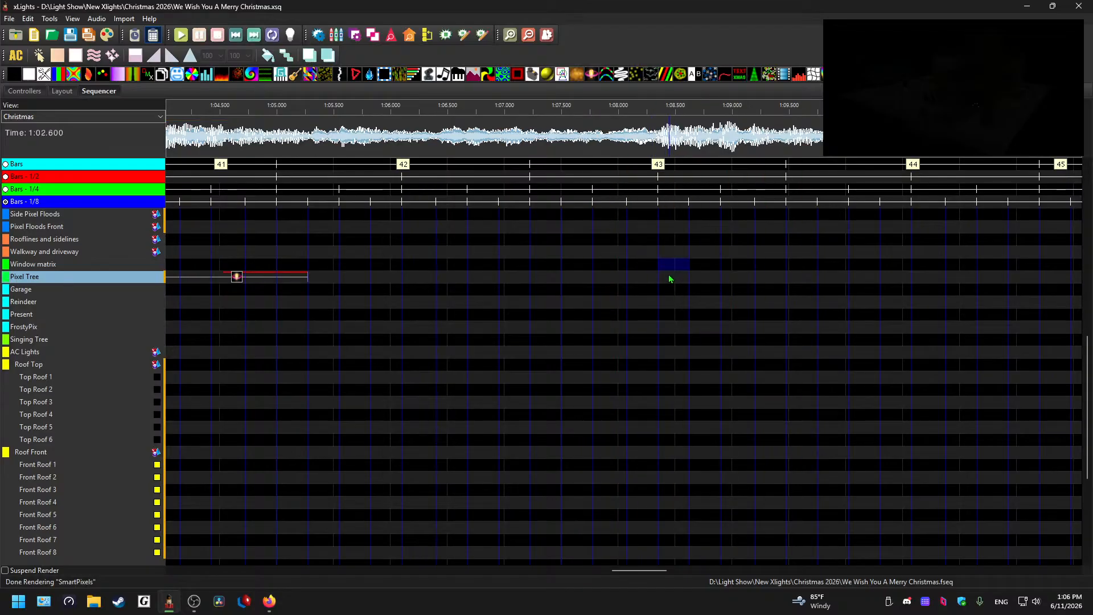
key(ctrl+v)
click(627, 141)
key(space)
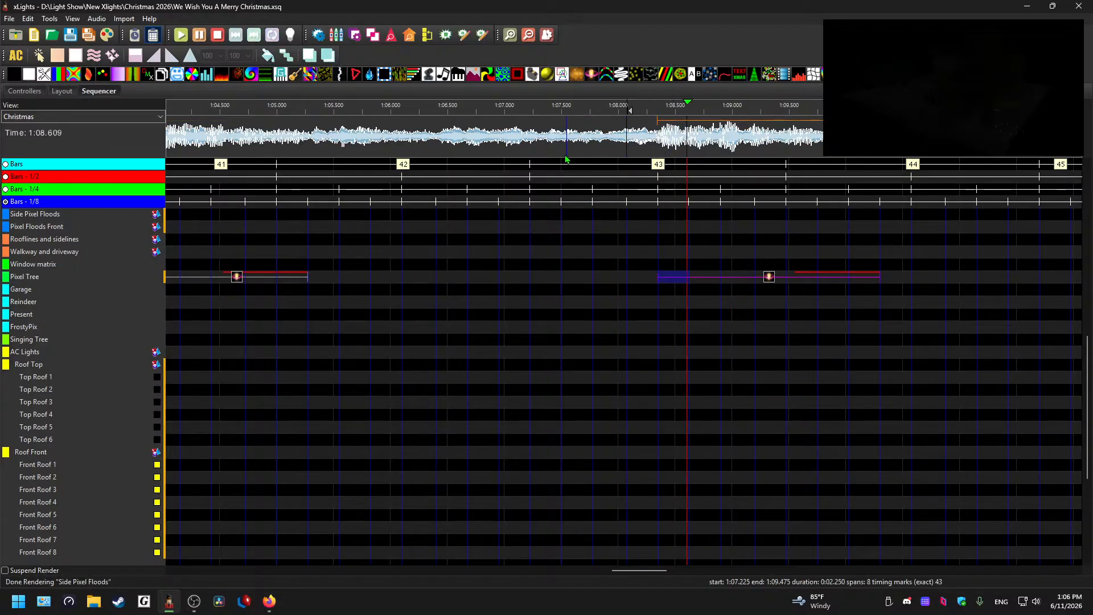
Step: Find the accent at bar 45 and paste the Shockwave effect onto the Pixel Tree row at about 1:12.8
drag(638, 571, 681, 573)
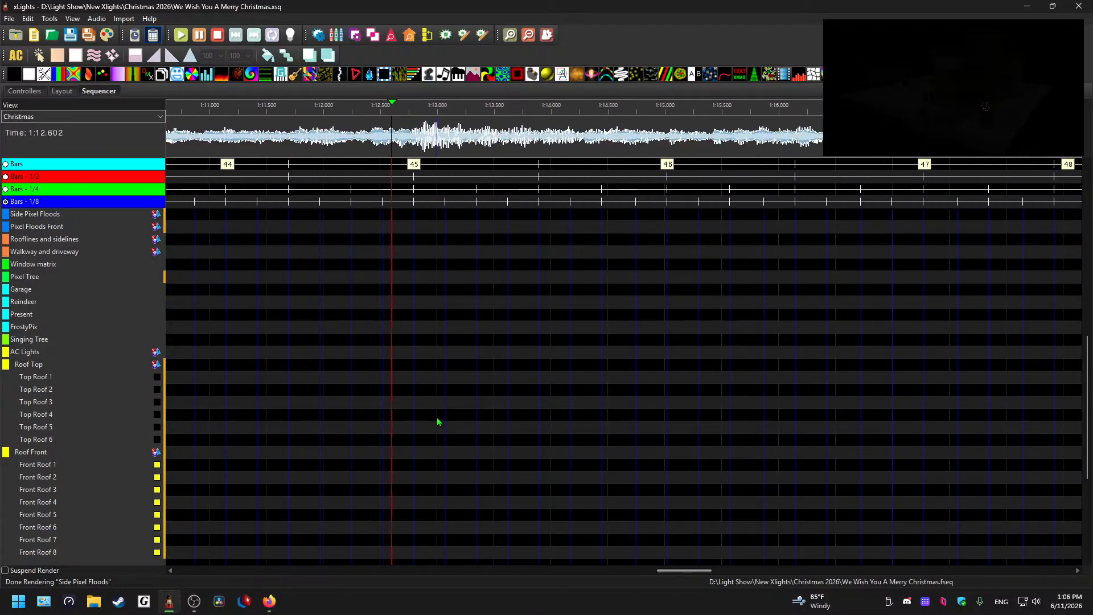
click(431, 324)
click(59, 301)
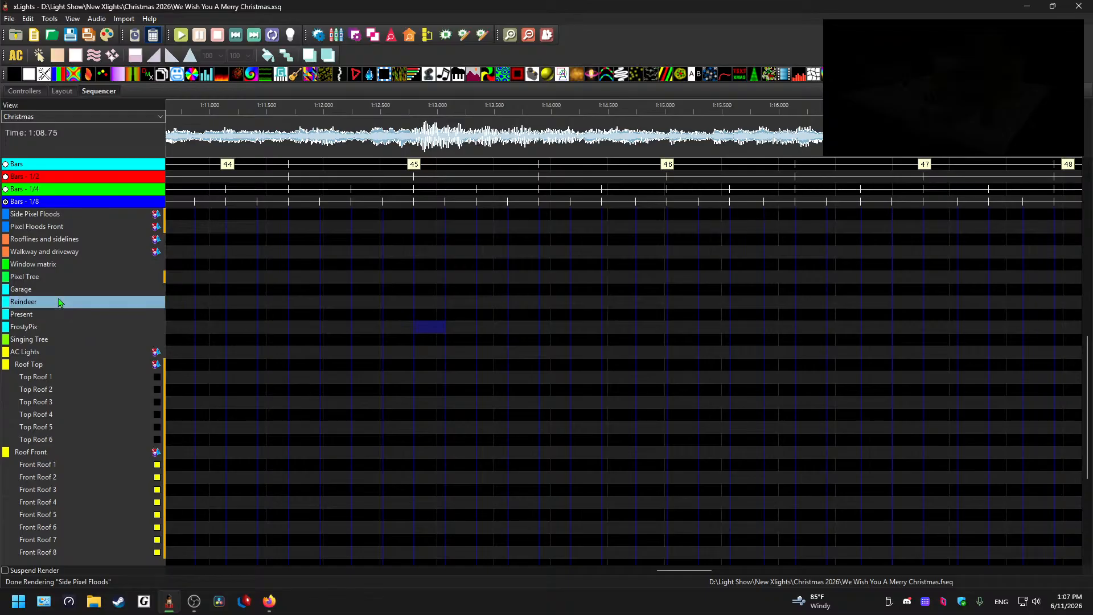
click(64, 328)
click(88, 276)
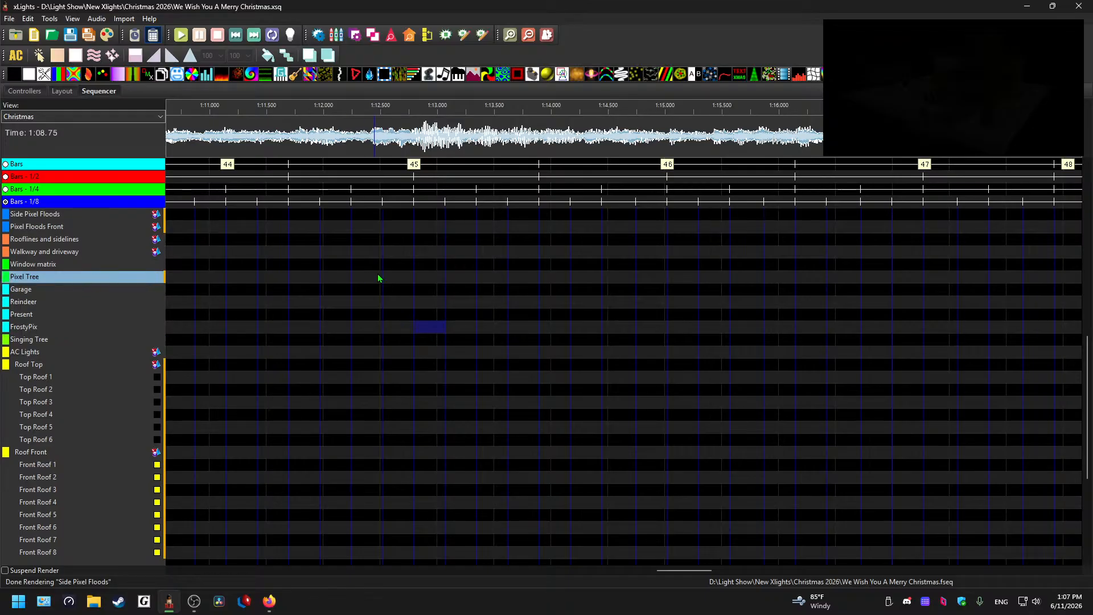
click(434, 279)
key(ctrl+v)
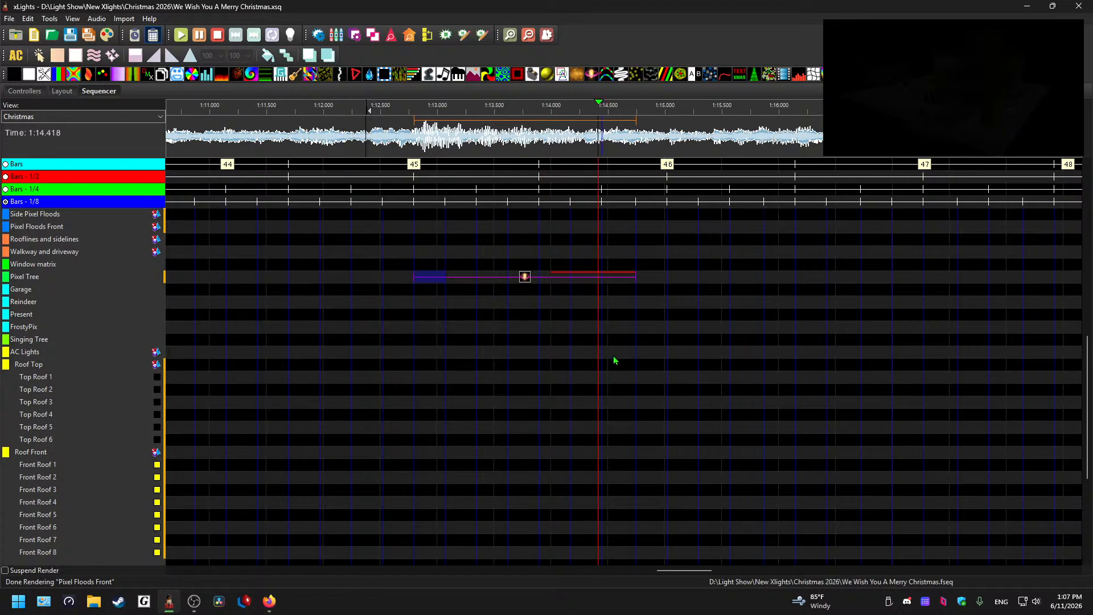
Step: Place the Shockwave effect on the Pixel Tree row at bar 47, about 1:17.3, and play it back
drag(690, 570, 717, 573)
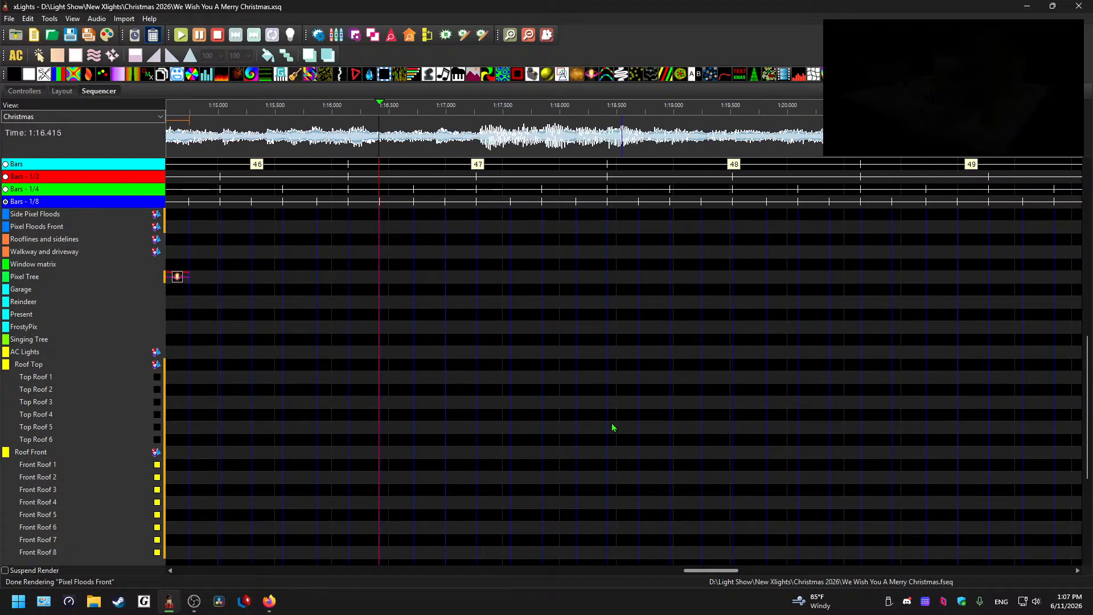
click(492, 282)
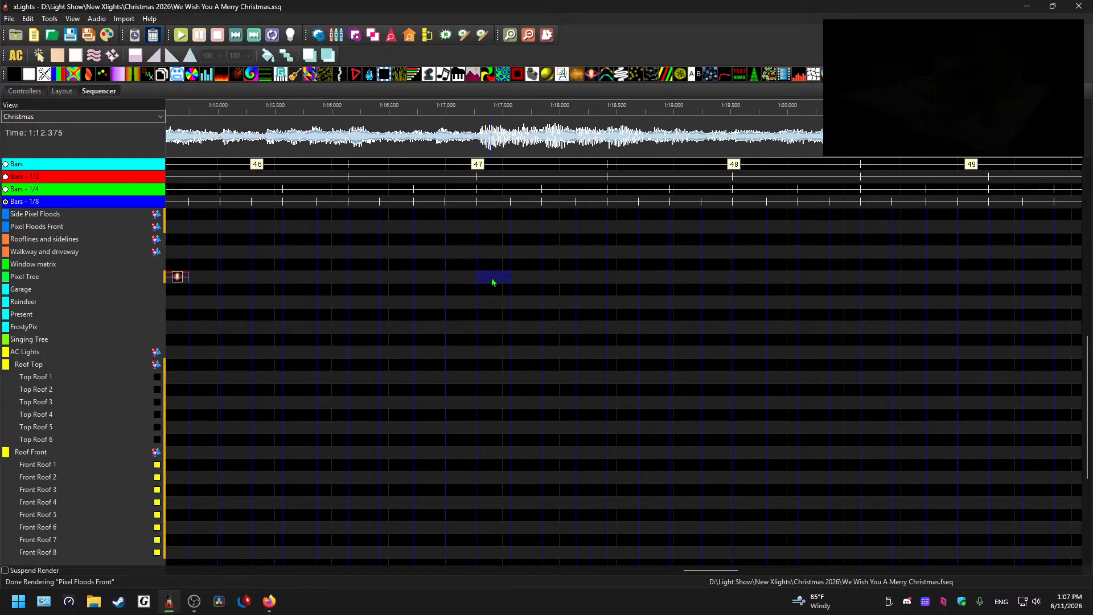
drag(508, 281, 689, 278)
click(473, 152)
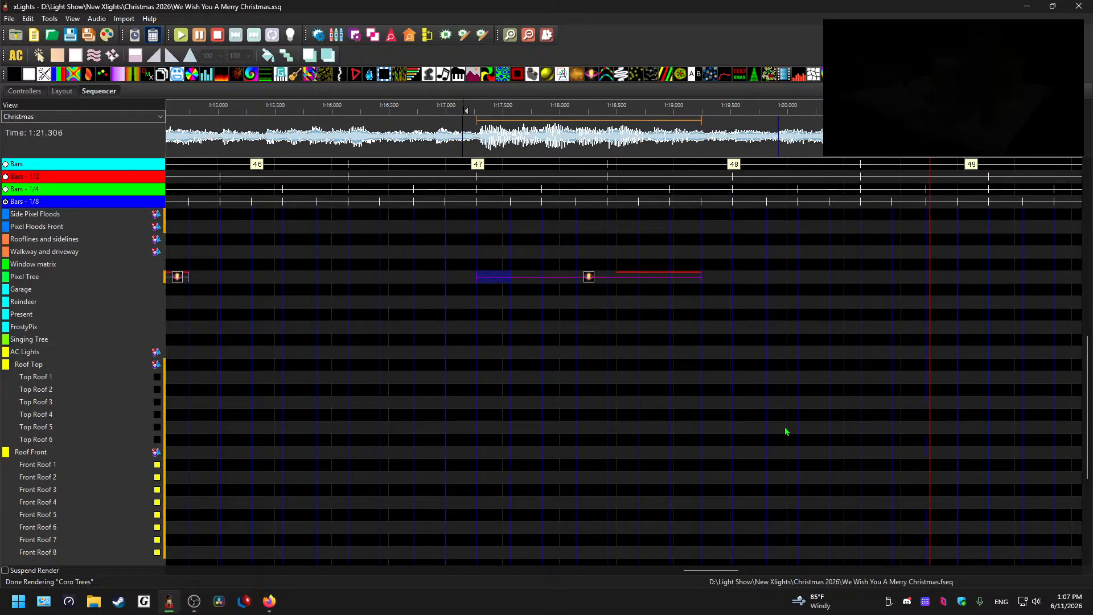
Step: Paste the Shockwave effect onto the Pixel Tree row just after bar 49, at about 1:21.8
key(space)
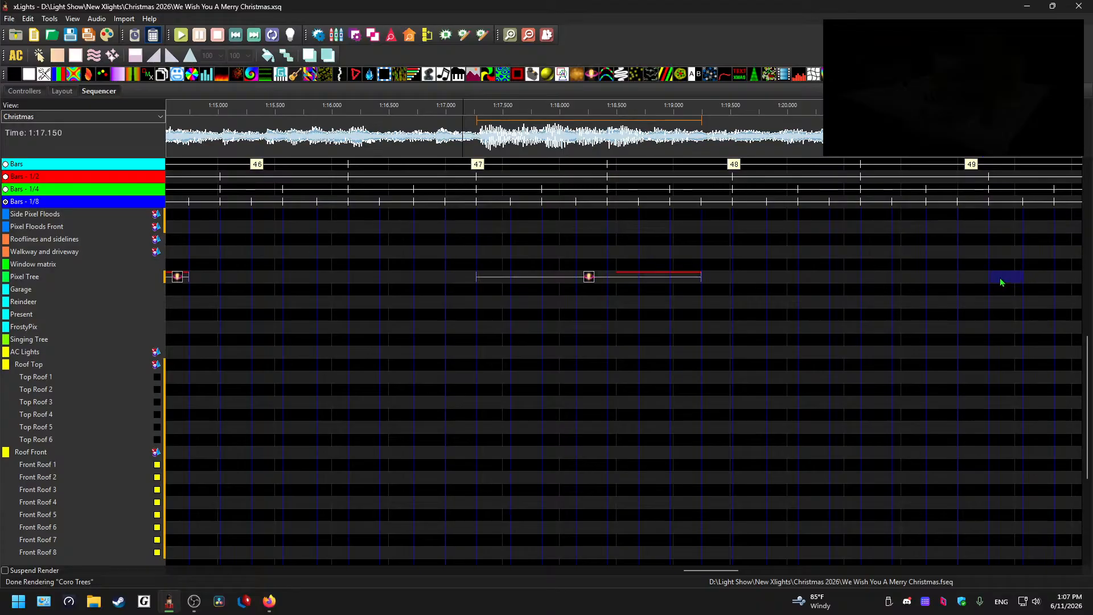
click(1000, 279)
key(ctrl+v)
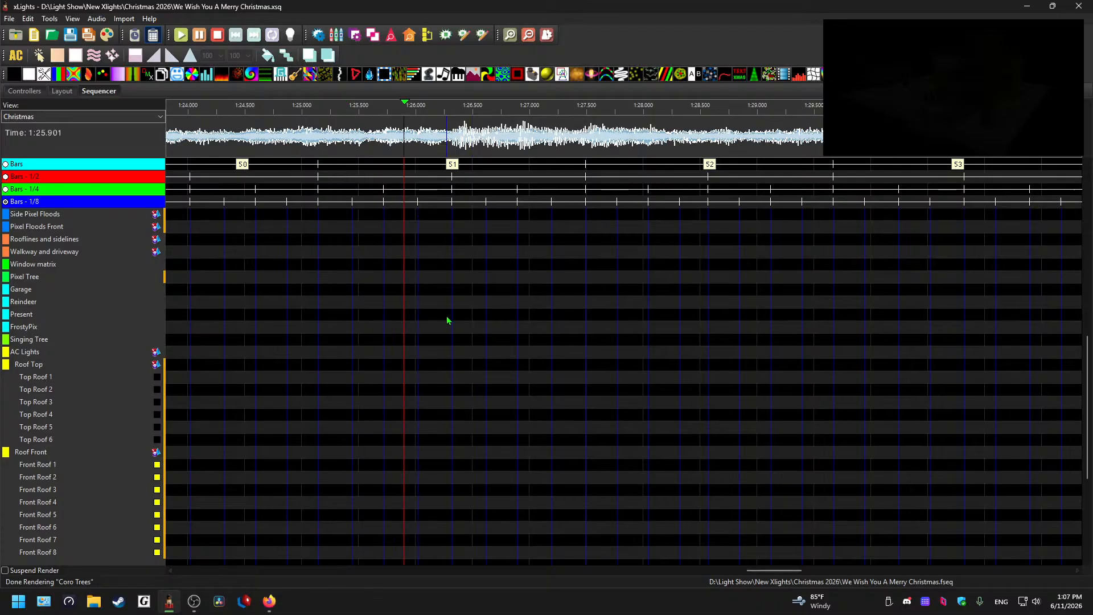
Step: Paste the Shockwave effect onto the Pixel Tree row at bar 51, about 1:26.3, and shorten it to end at about 1:28.05
click(464, 303)
click(81, 282)
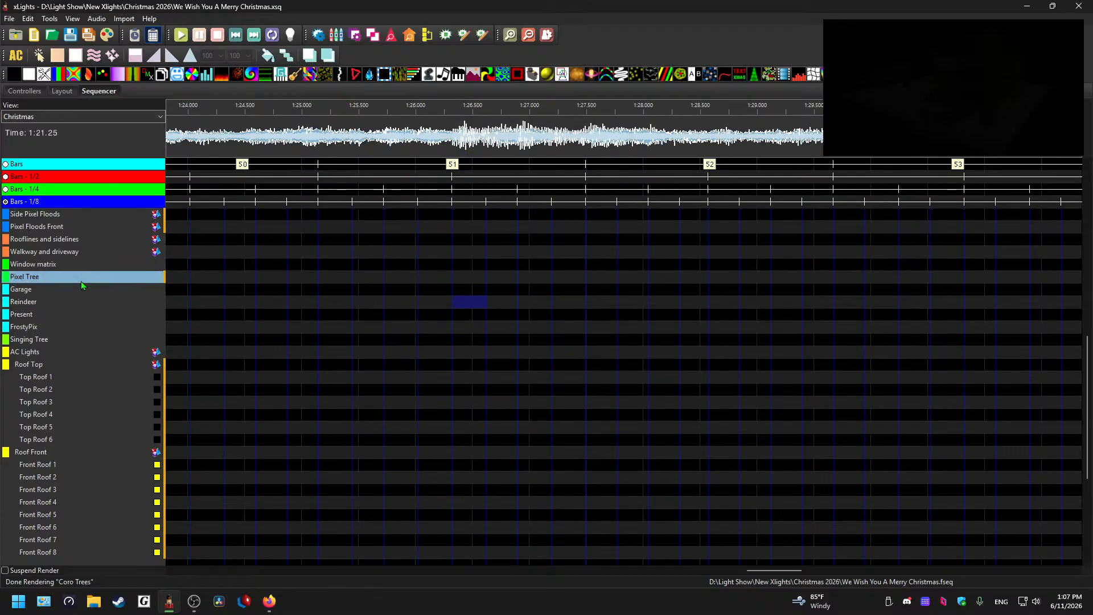
click(477, 279)
key(ctrl+v)
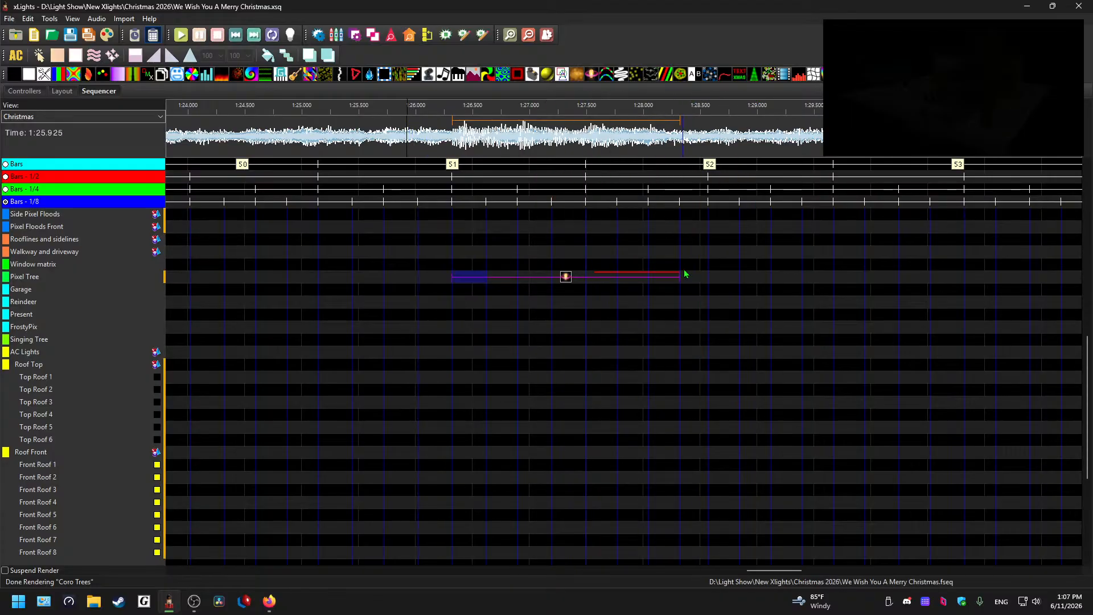
drag(678, 279, 648, 279)
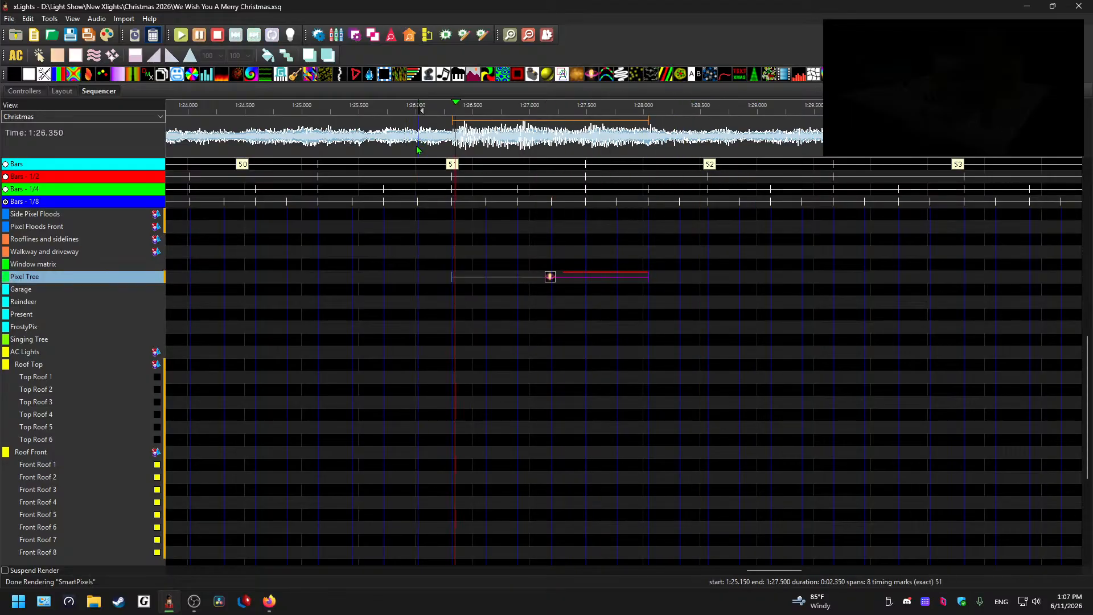
Step: Paste the Shockwave effect onto the Pixel Tree row at bar 53, about 1:30.8, and shorten it to end at about 1:32.5
drag(784, 571, 808, 575)
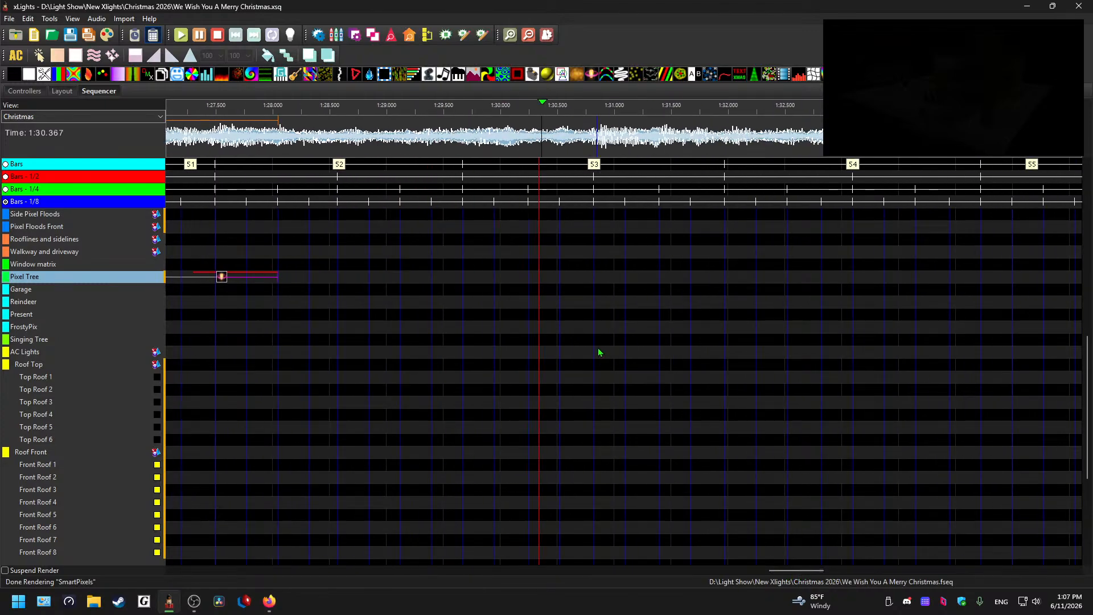
click(610, 280)
key(space)
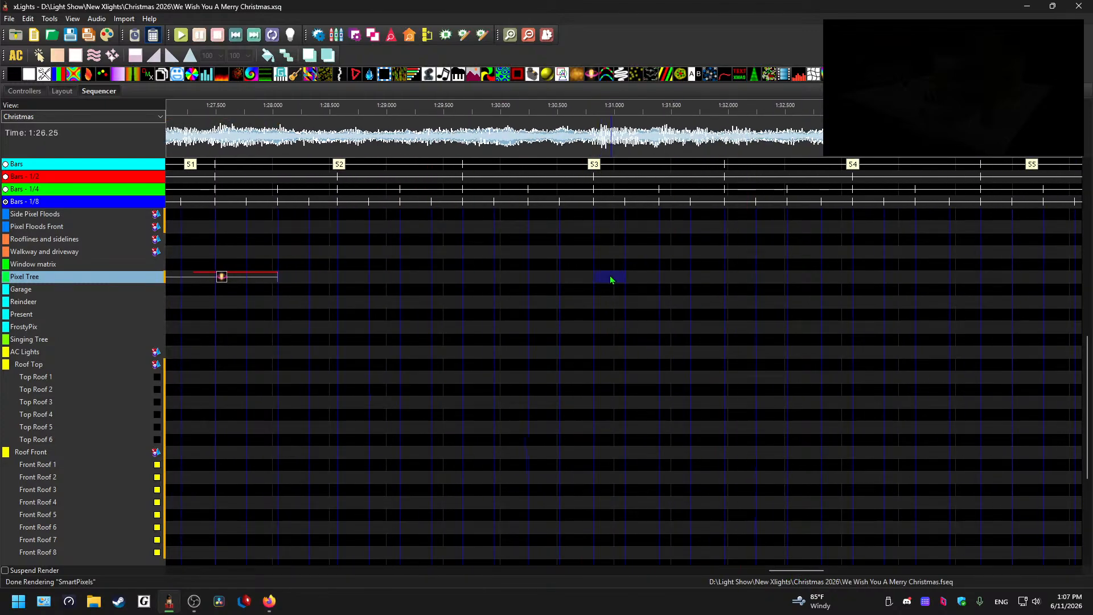
key(ctrl+v)
click(564, 142)
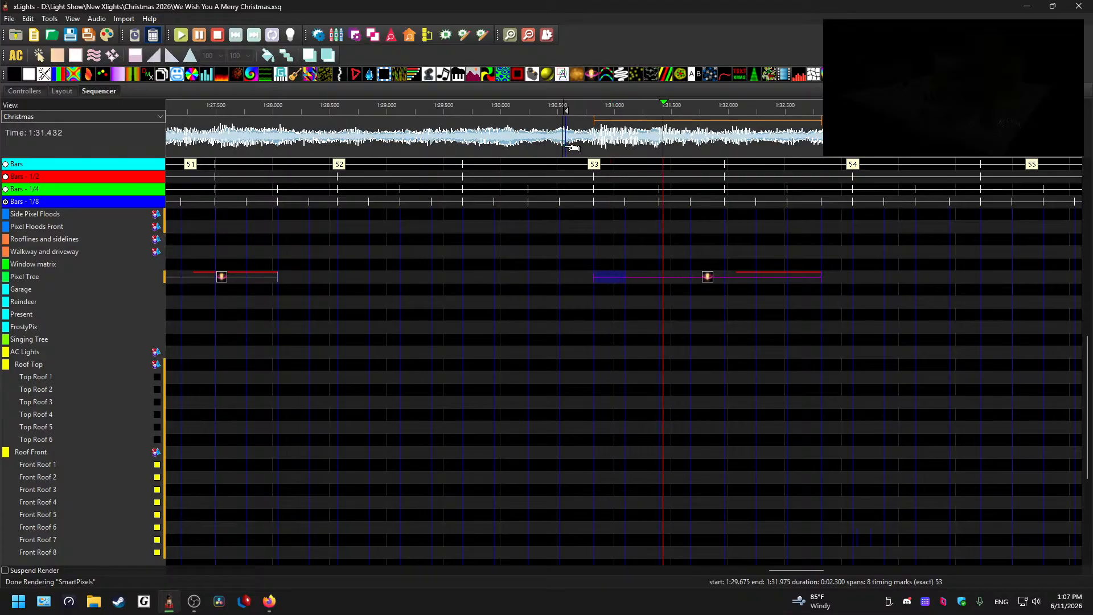
drag(810, 282, 787, 279)
Step: Listen for the next accent after bar 54 and paste the Shockwave effect onto the Pixel Tree row at bar 55, 1:35.325
drag(781, 571, 802, 571)
click(606, 149)
key(space)
click(549, 139)
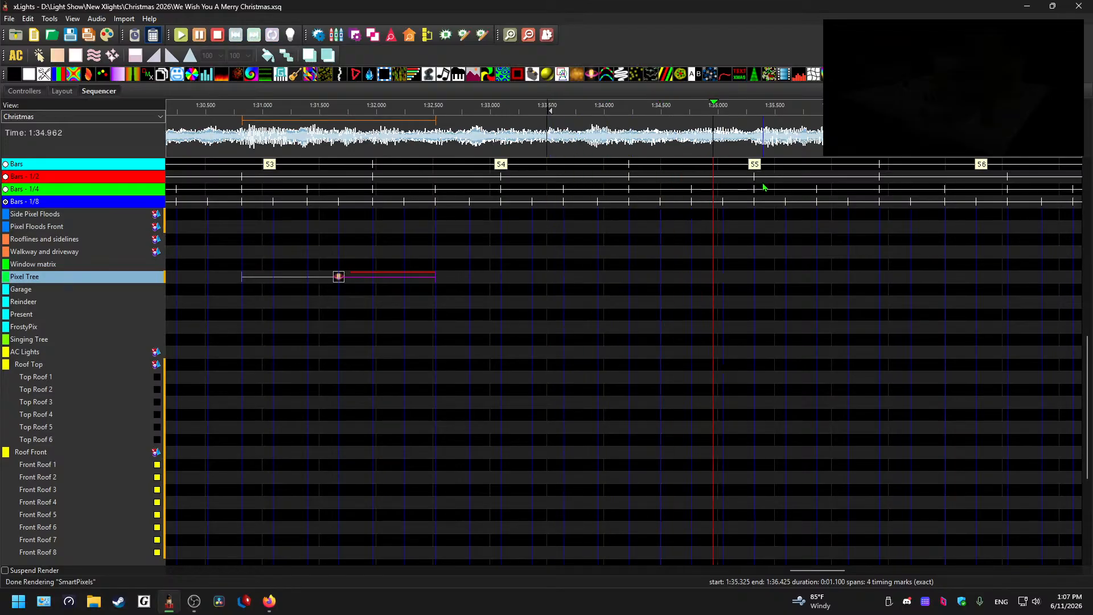
key(space)
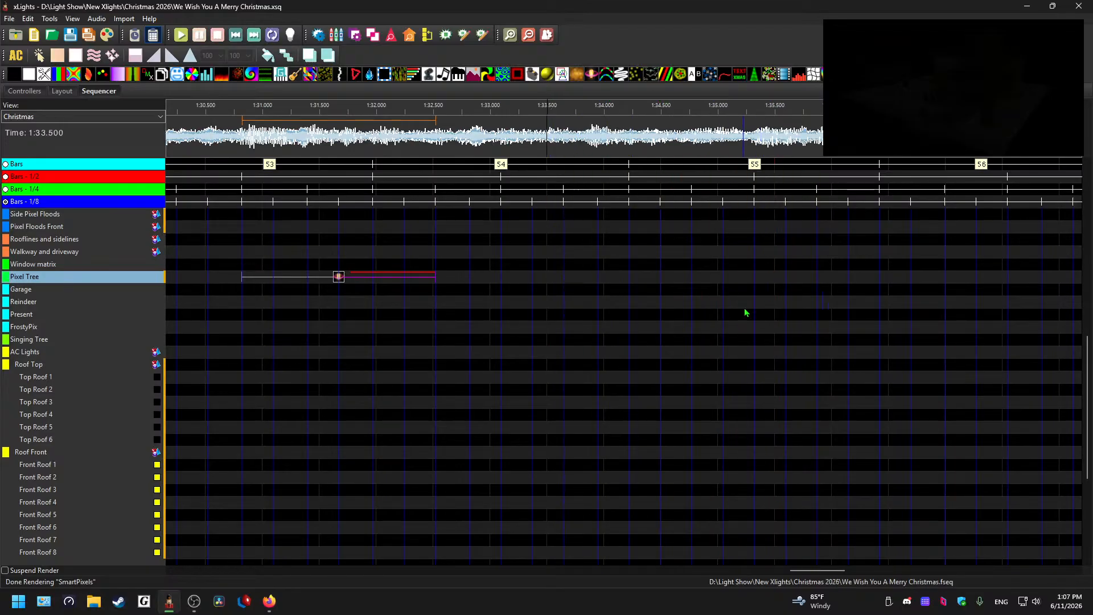
click(763, 276)
key(ctrl+v)
Step: Shorten the Pixel Tree Shockwave effect at bar 55 to end at about 1:36.7, checking its timing by playback
click(741, 143)
key(space)
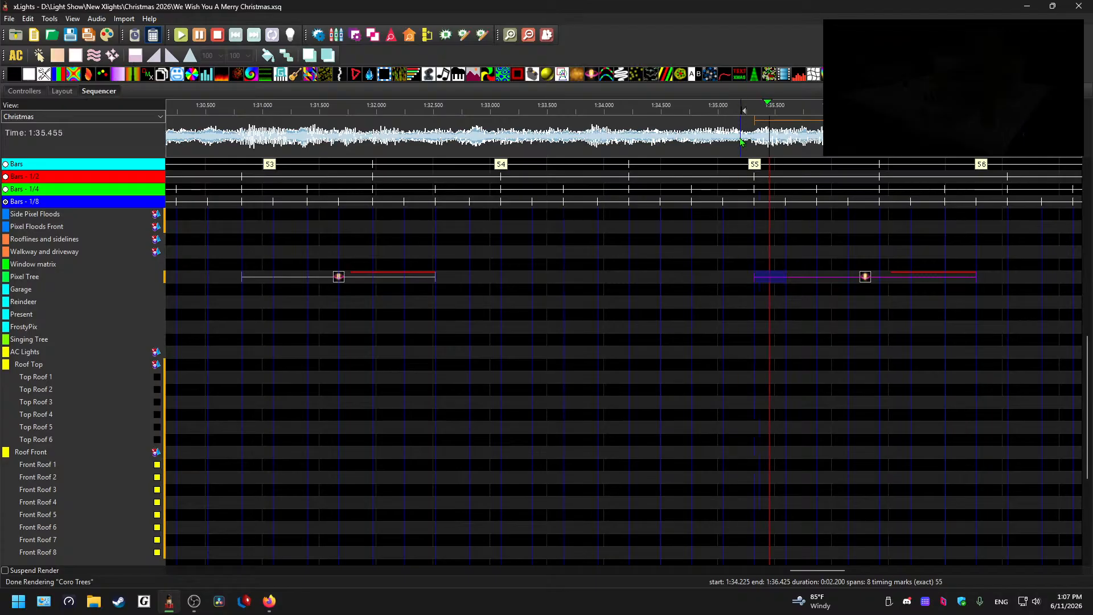
key(space)
mouse_move(975, 276)
mouse_down()
mouse_move(922, 279)
mouse_move(945, 278)
mouse_up()
click(732, 141)
key(space)
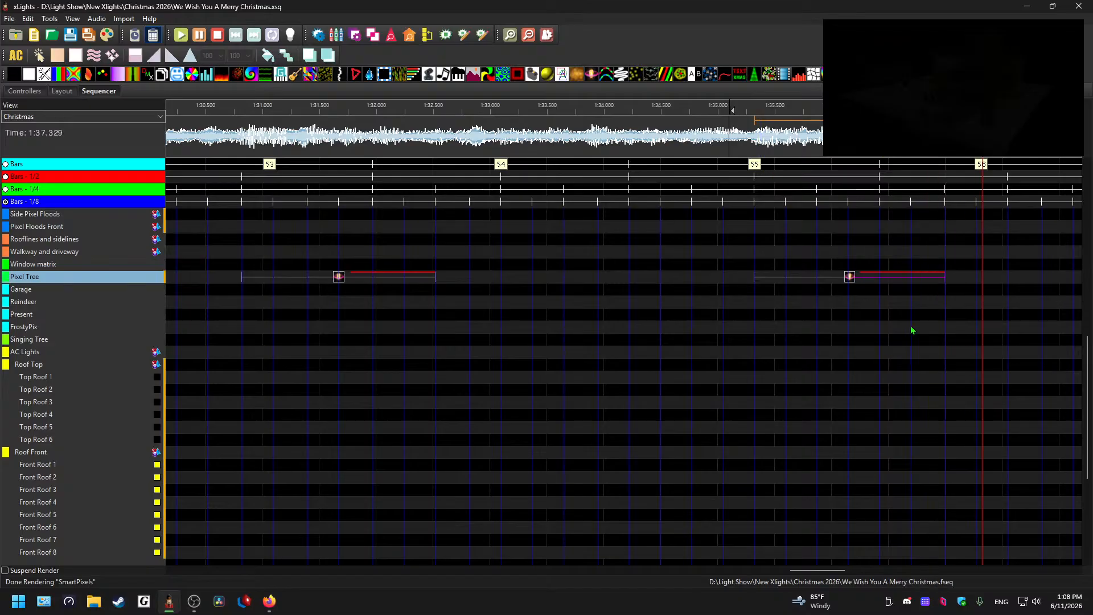
key(space)
drag(945, 277, 925, 277)
Step: Paste the Shockwave effect onto the Pixel Tree row at bar 57, 1:39.800, and play back from about 1:35.95
key(space)
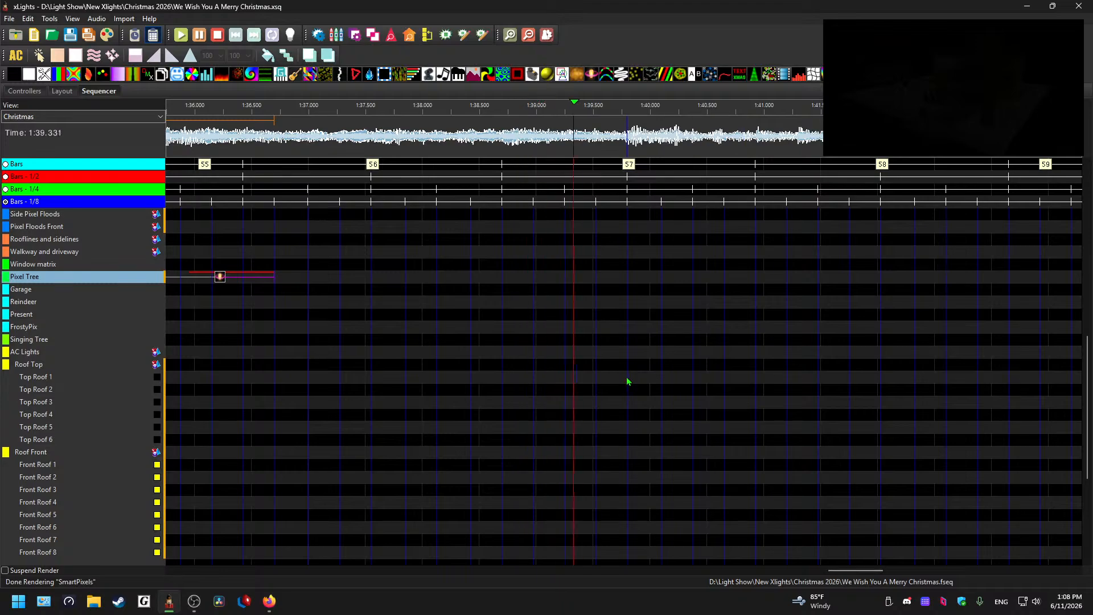
click(642, 277)
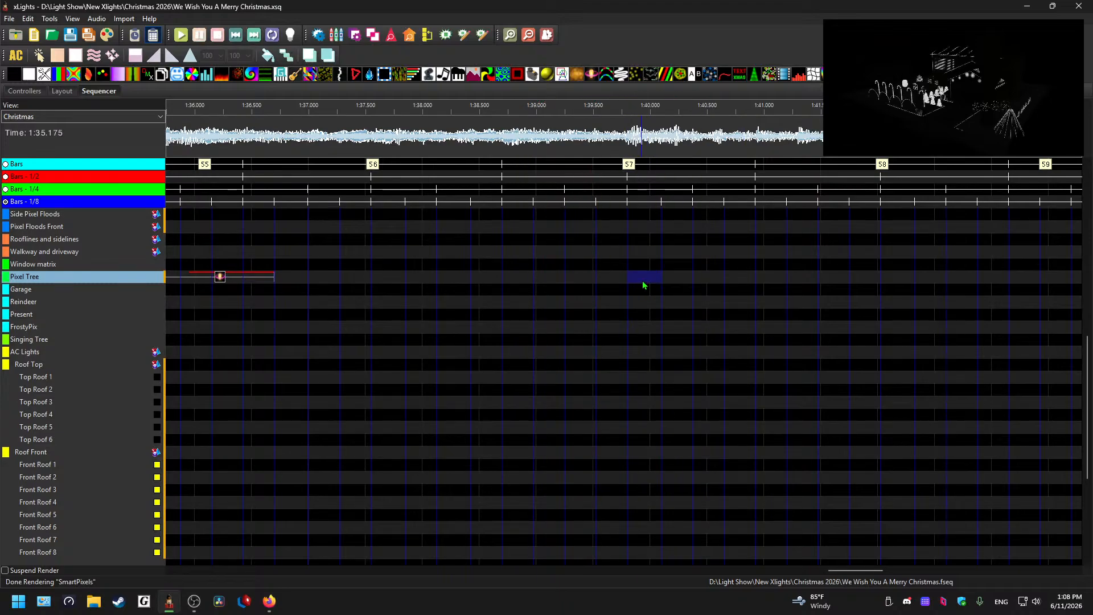
key(ctrl+v)
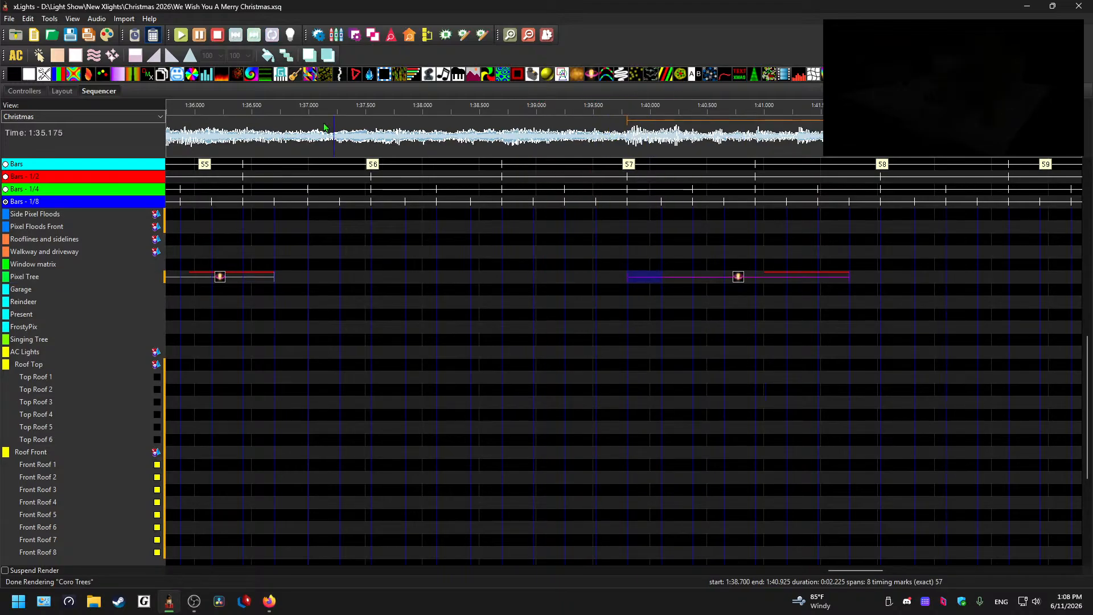
click(190, 135)
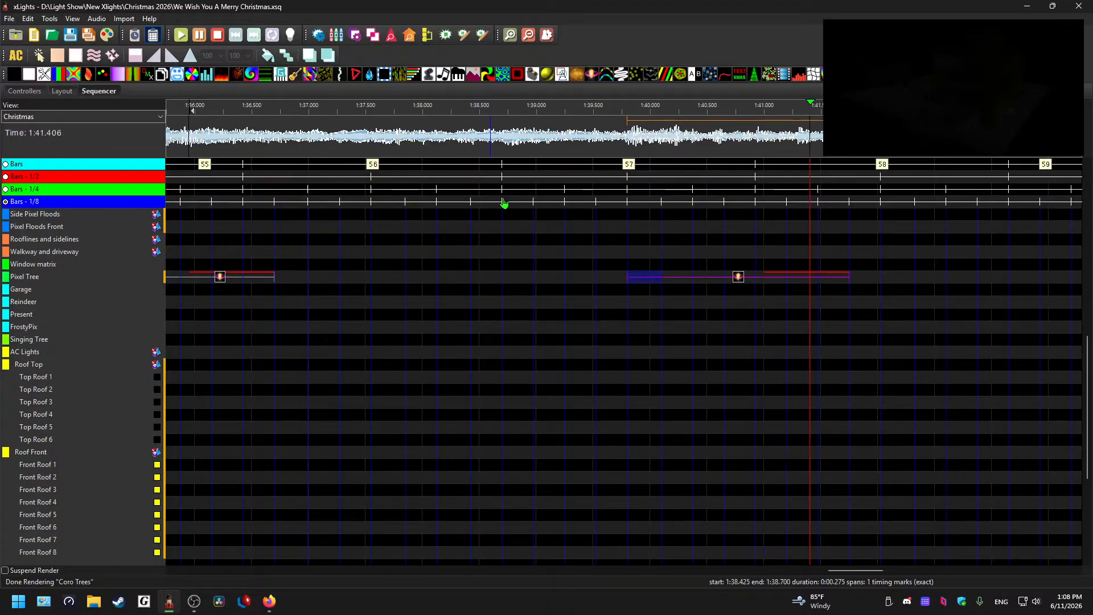
Step: Change the pasted Pixel Tree effect at bar 57 to a solid red effect
click(739, 278)
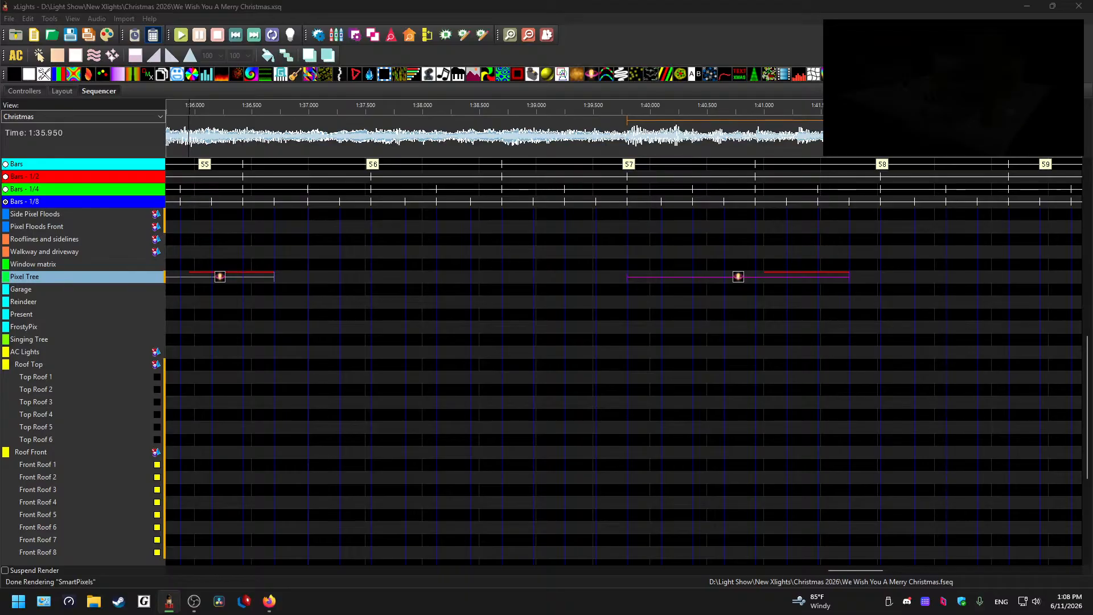
click(737, 276)
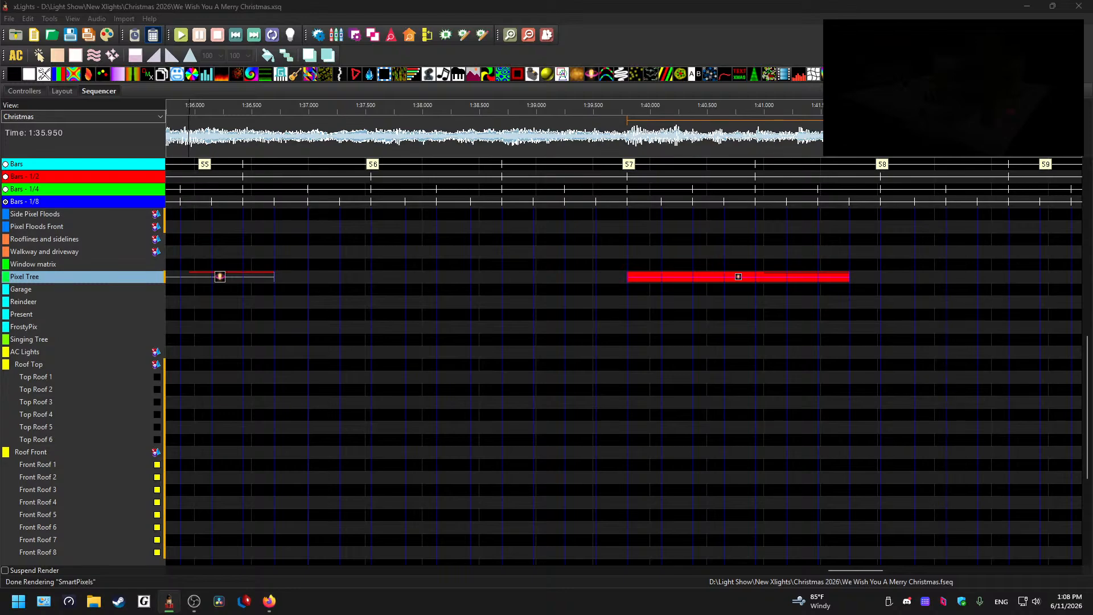
click(739, 279)
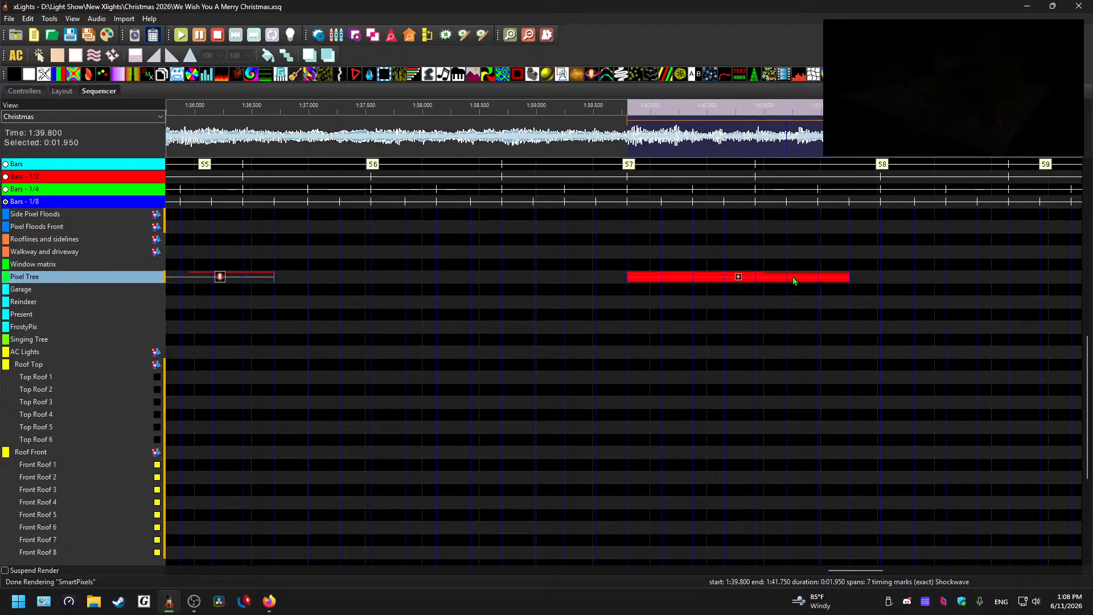
Step: Shorten the red Pixel Tree effect at bar 57 to end at about 1:41.4, checking its timing by playback
drag(848, 277, 786, 278)
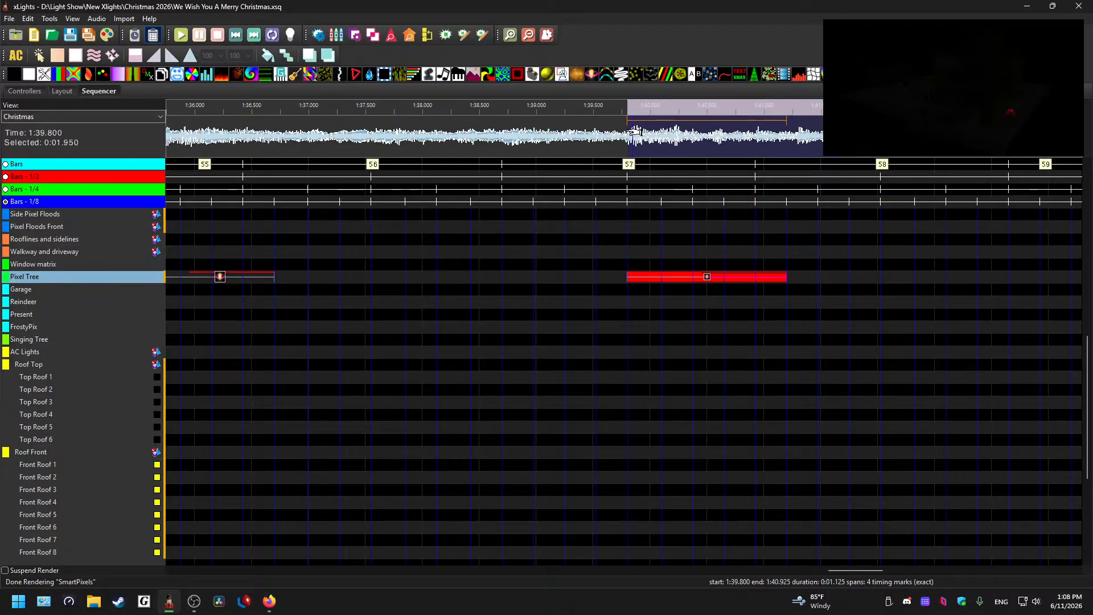
click(610, 135)
key(space)
key(space)
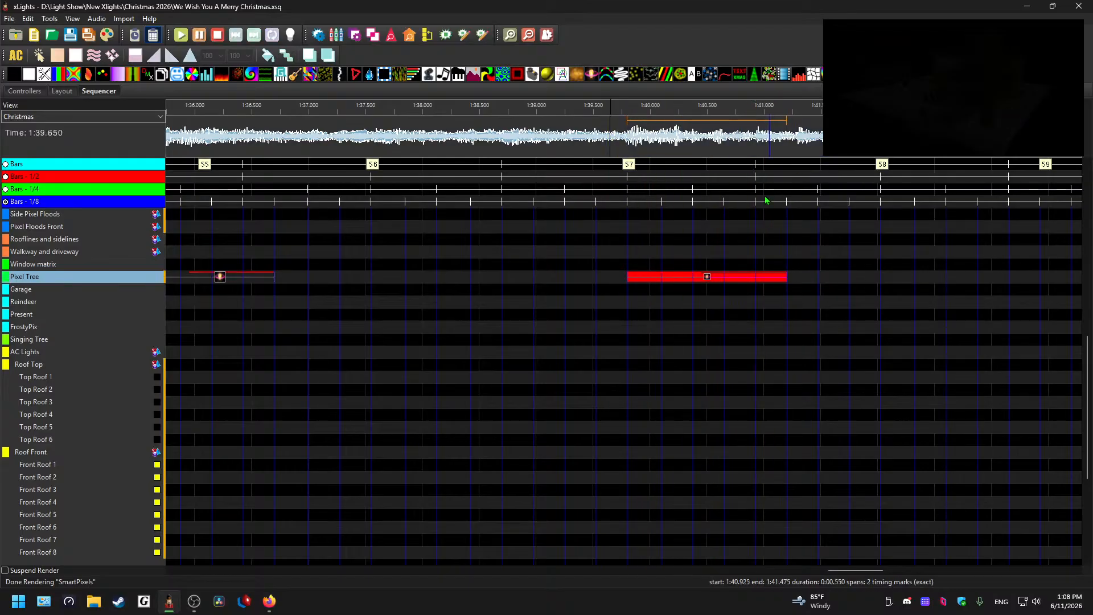
click(706, 279)
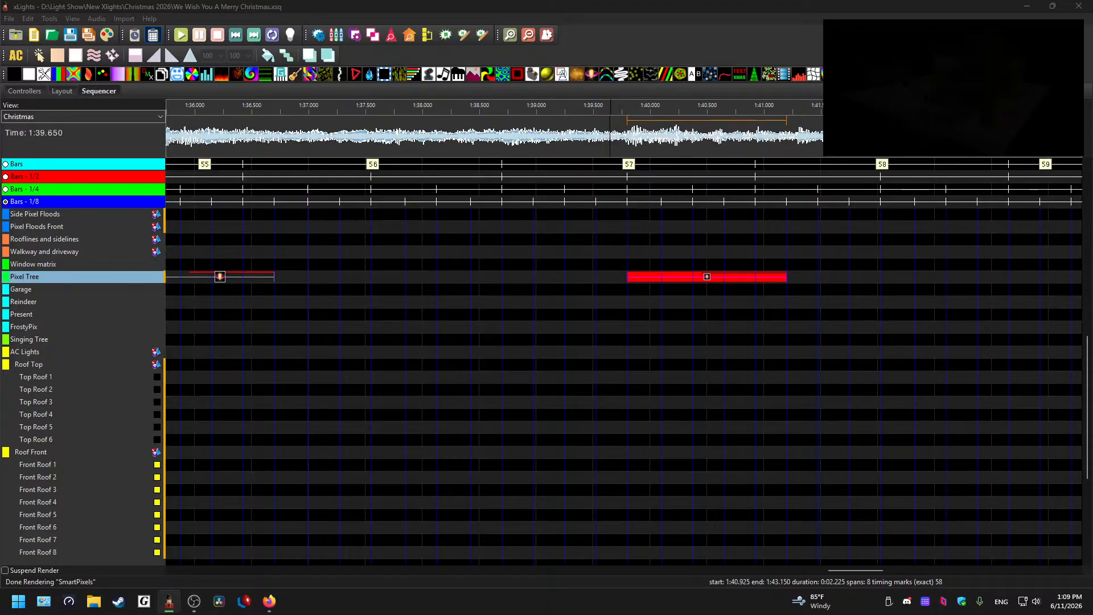
key(space)
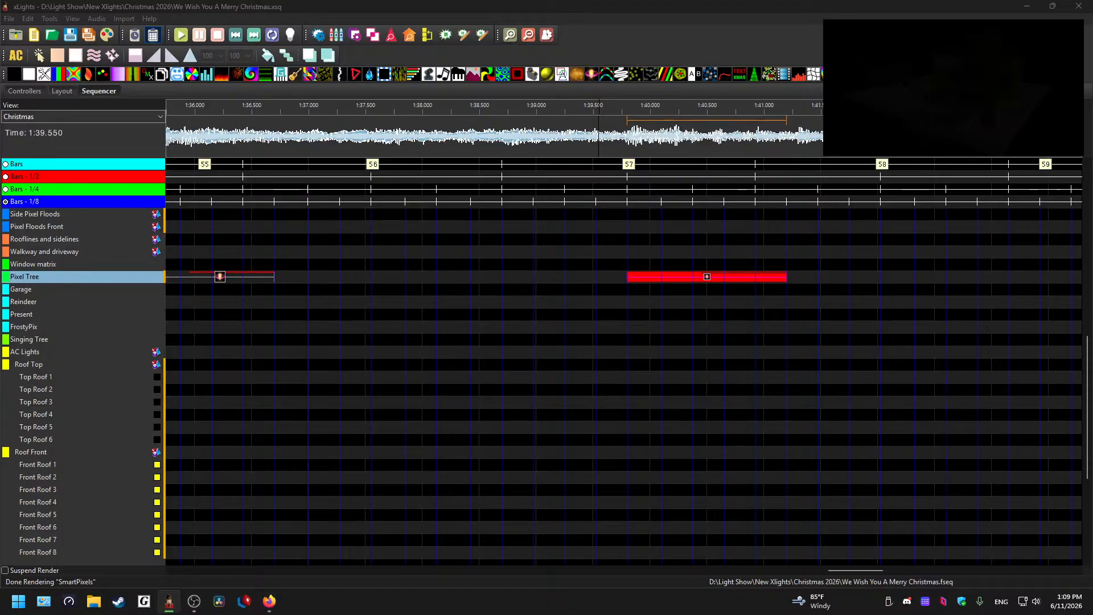
click(611, 135)
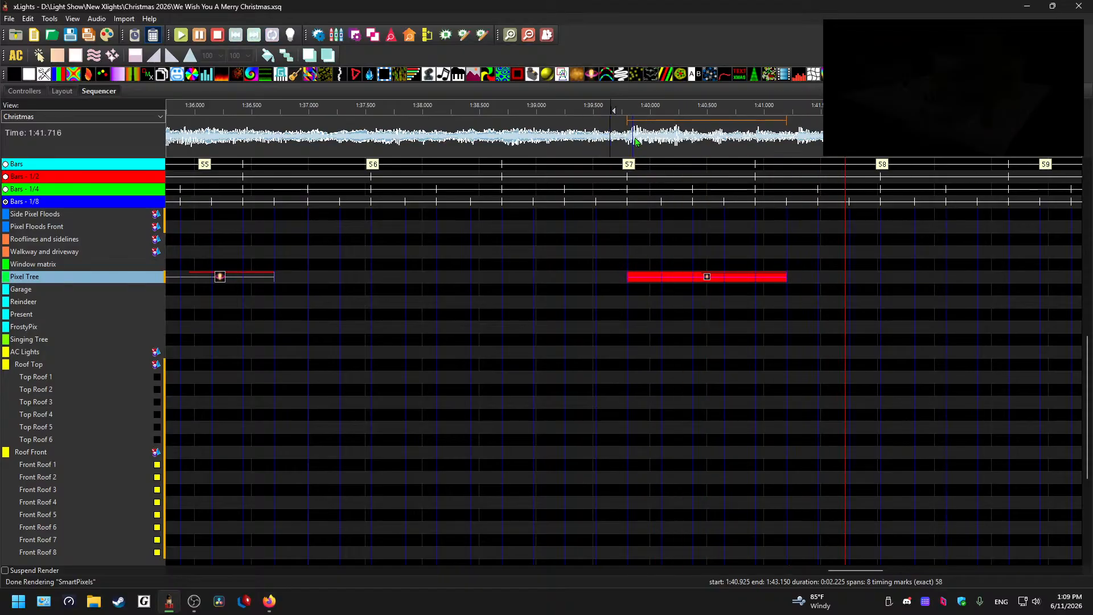
drag(793, 281, 807, 278)
click(611, 136)
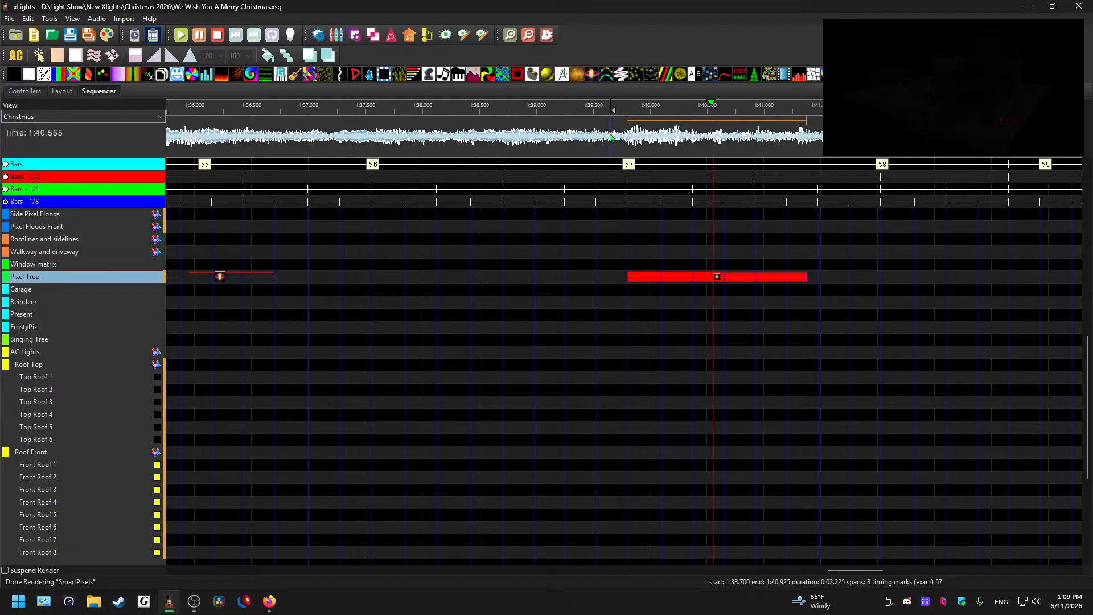
Step: Try starting the red Pixel Tree effect at bar 57 slightly earlier, at about 1:39.72, and return its start to 1:39.800
drag(629, 277, 618, 277)
click(600, 147)
click(562, 137)
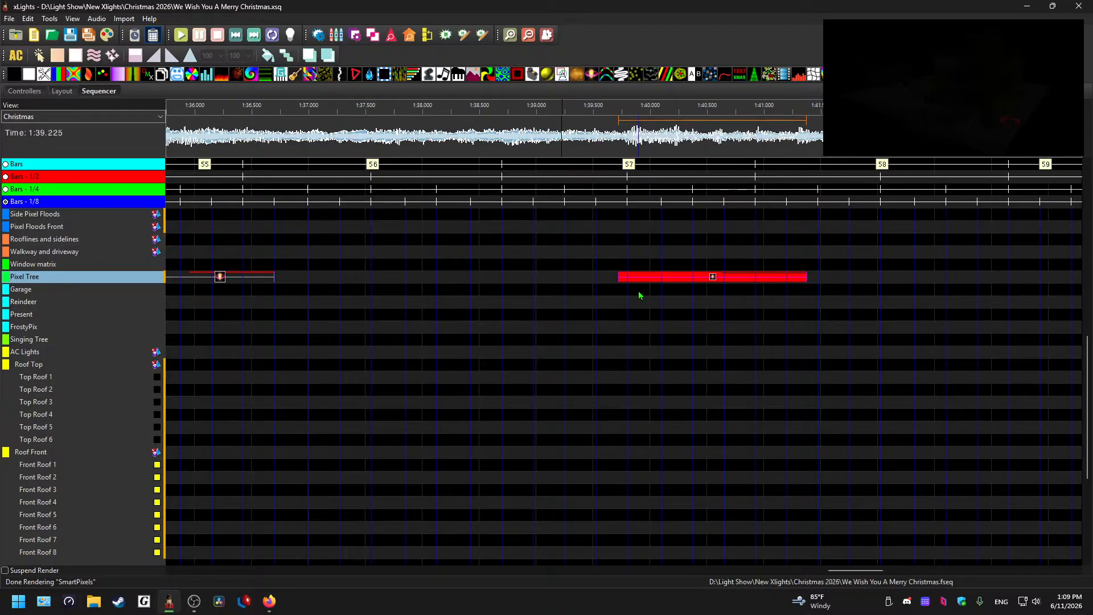
drag(619, 278, 639, 279)
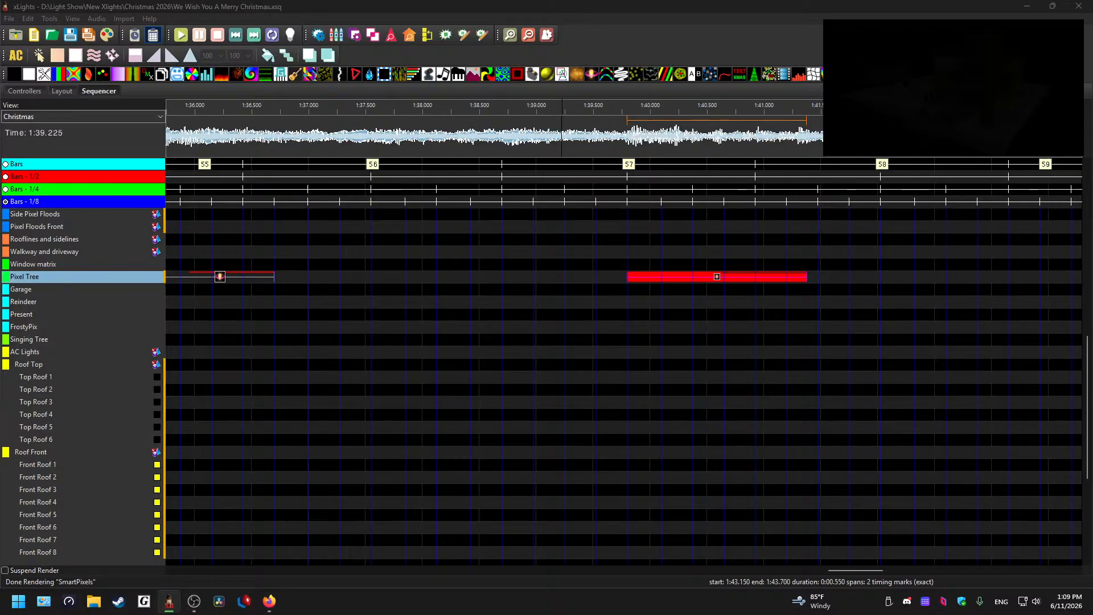
Step: Play back the red Pixel Tree effect at bar 57 repeatedly, including from about 1:39.65, to compare its timing with the music
click(614, 129)
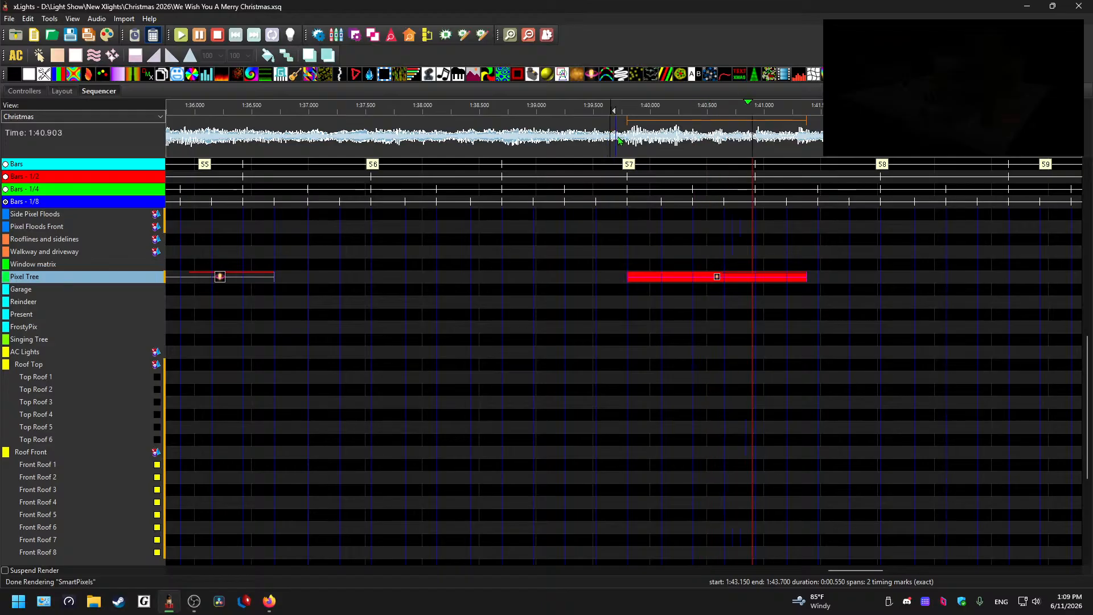
key(space)
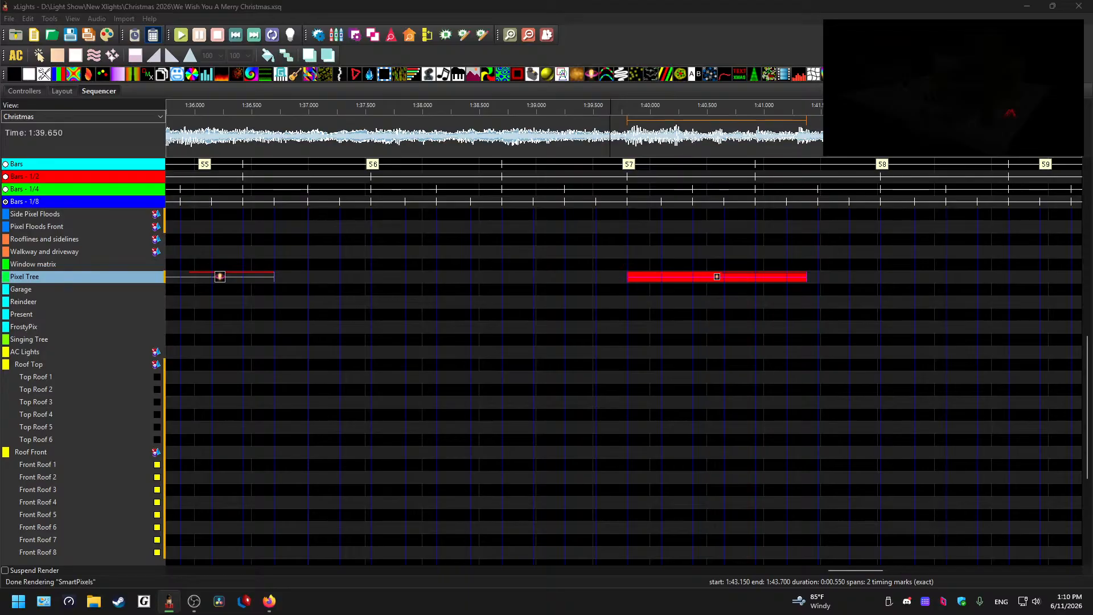
click(614, 137)
key(space)
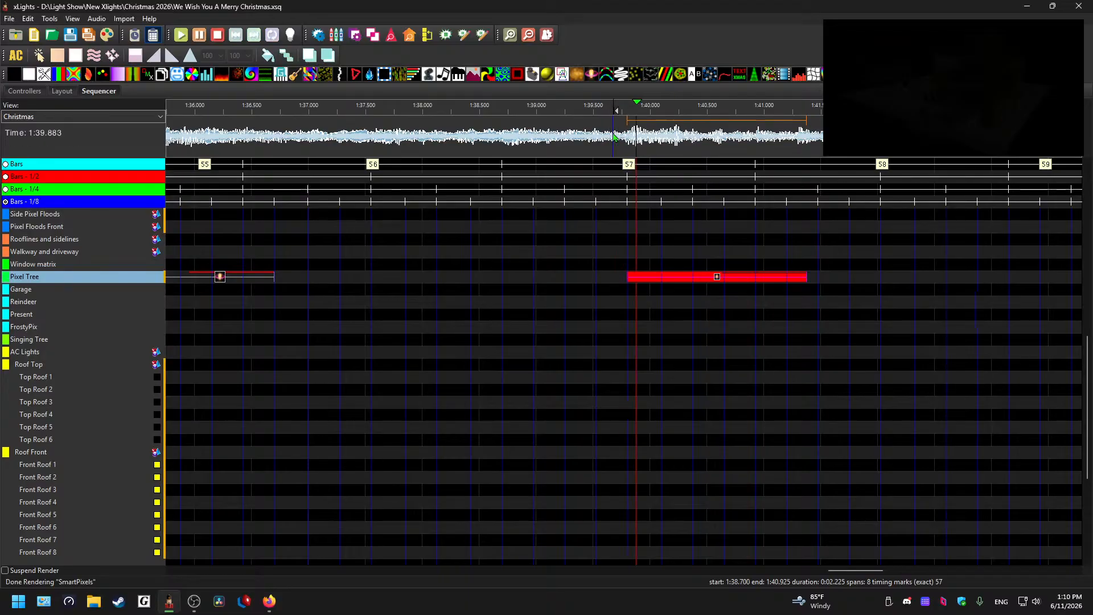
click(646, 280)
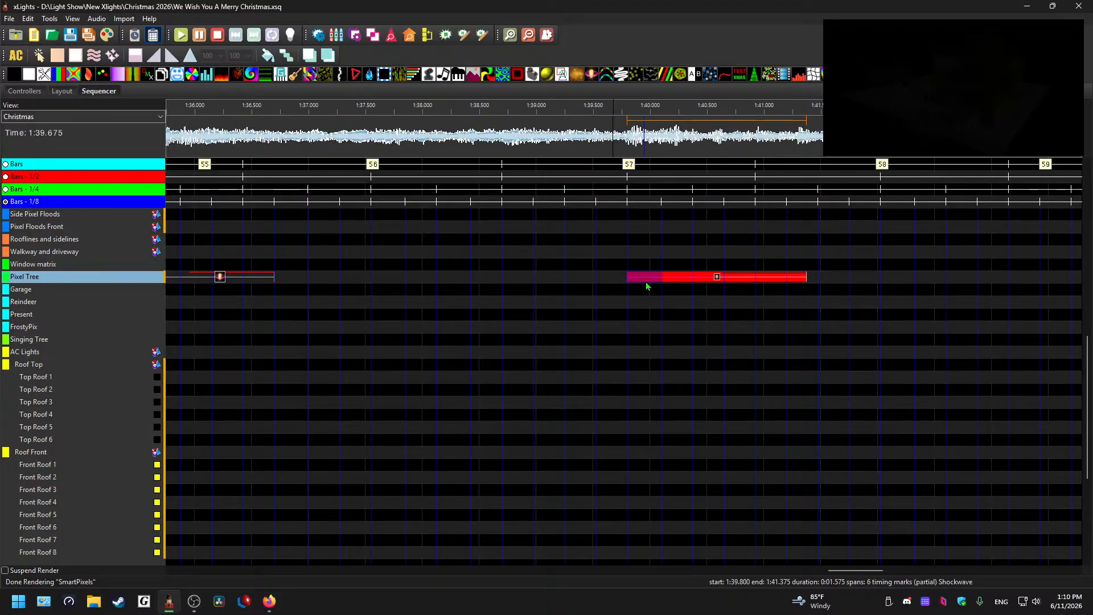
key(space)
click(715, 280)
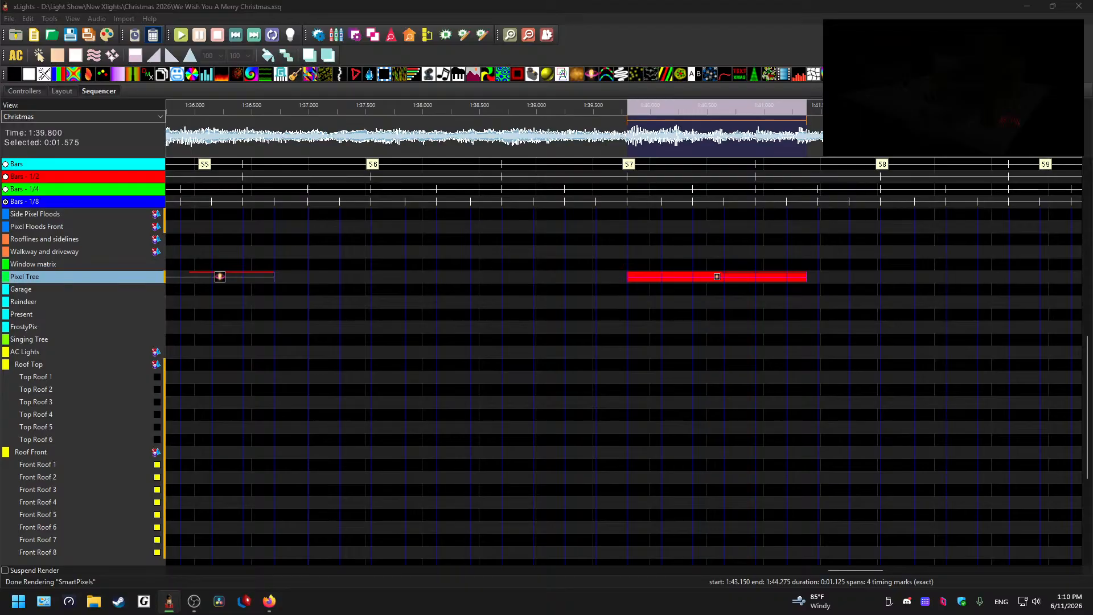
click(717, 282)
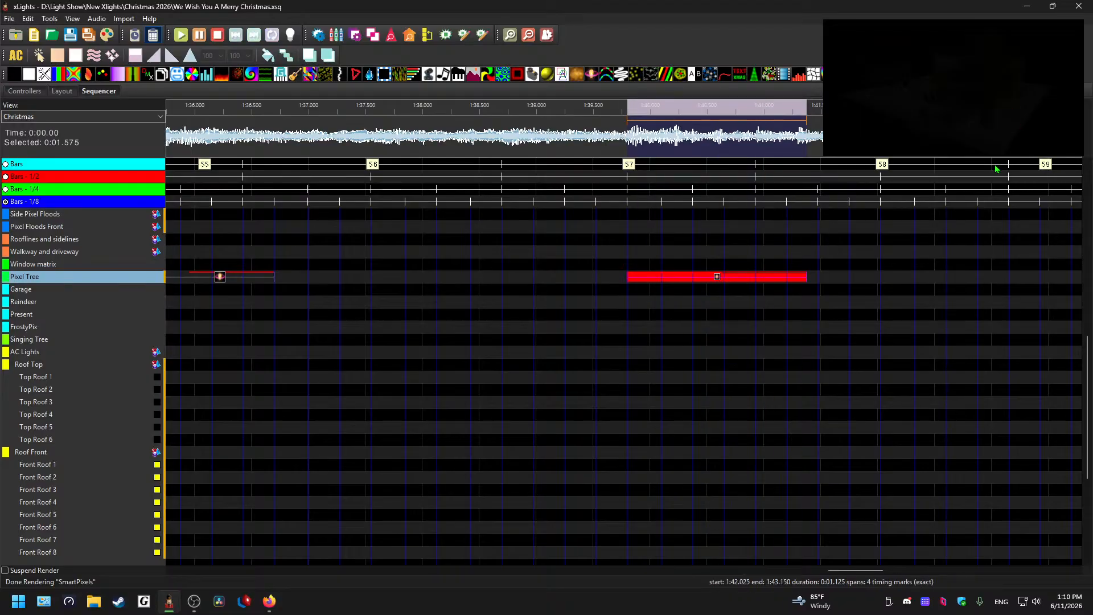
click(719, 284)
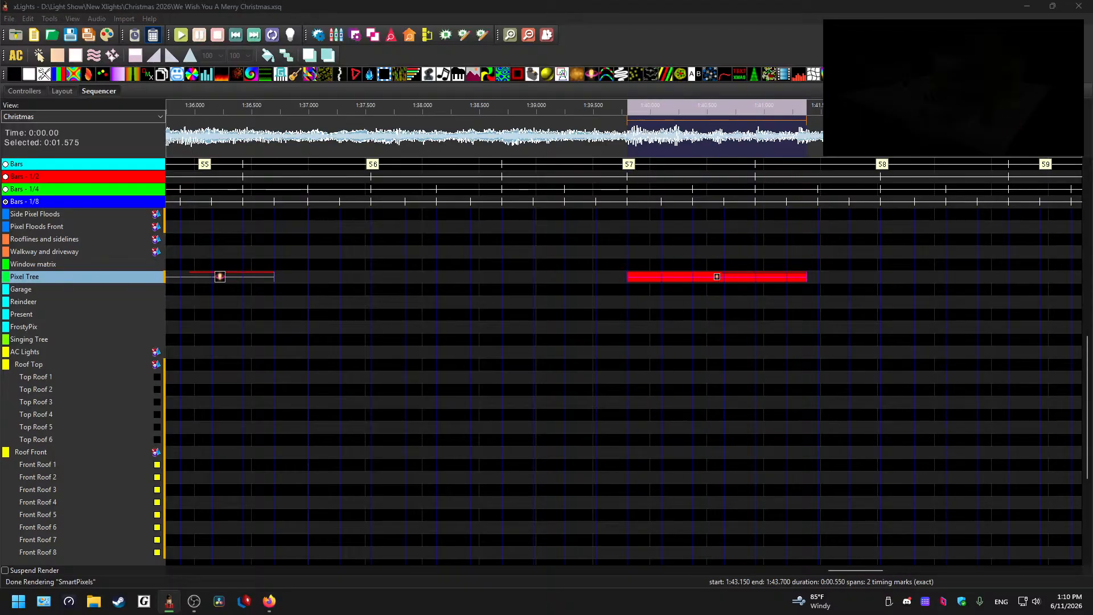
click(719, 284)
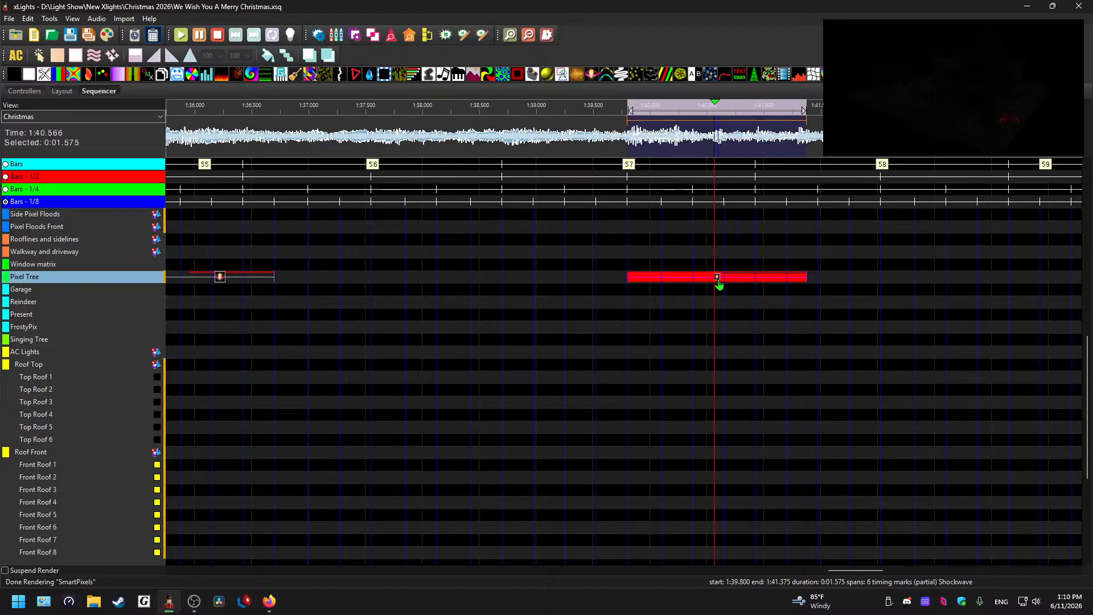
click(715, 283)
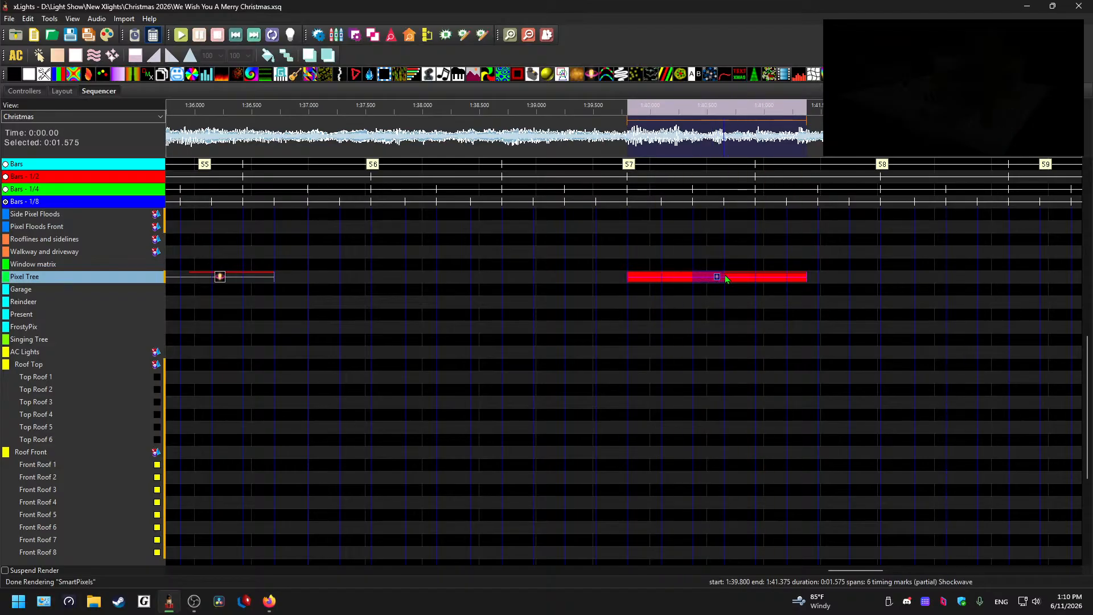
click(605, 139)
key(space)
click(713, 284)
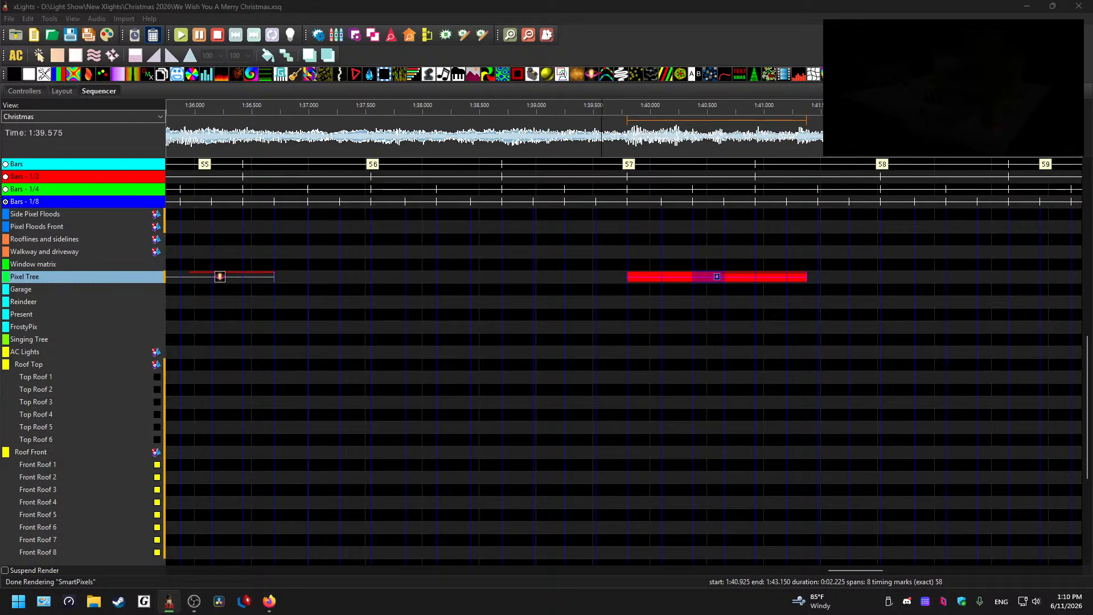
Step: Add a timing mark at 1:39.700 on the Bars - 1/8 track and play back from just before it
click(616, 108)
key(space)
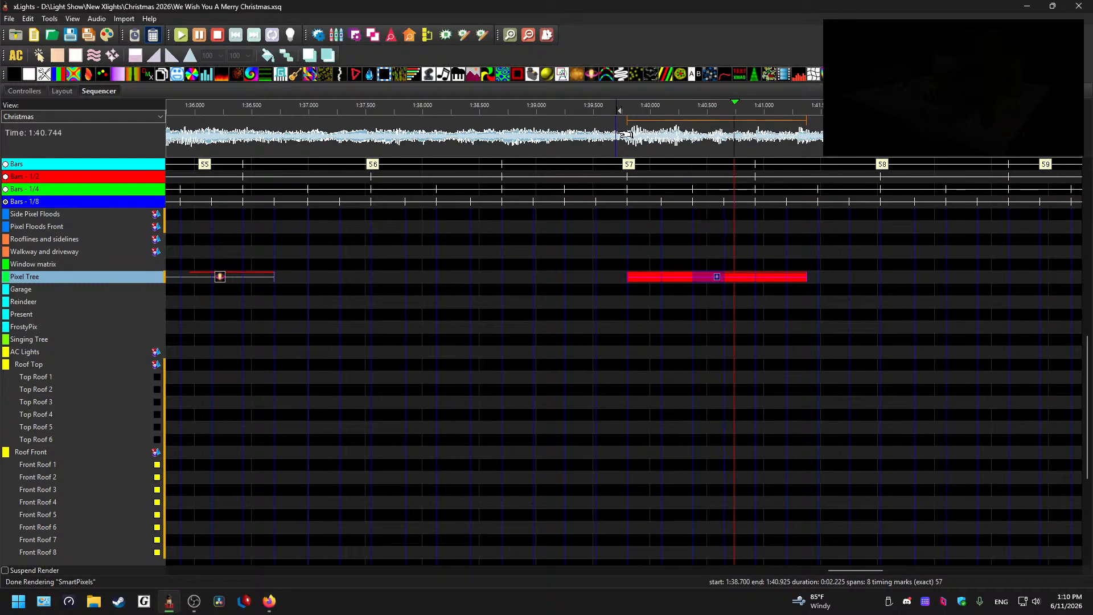
key(space)
key(t)
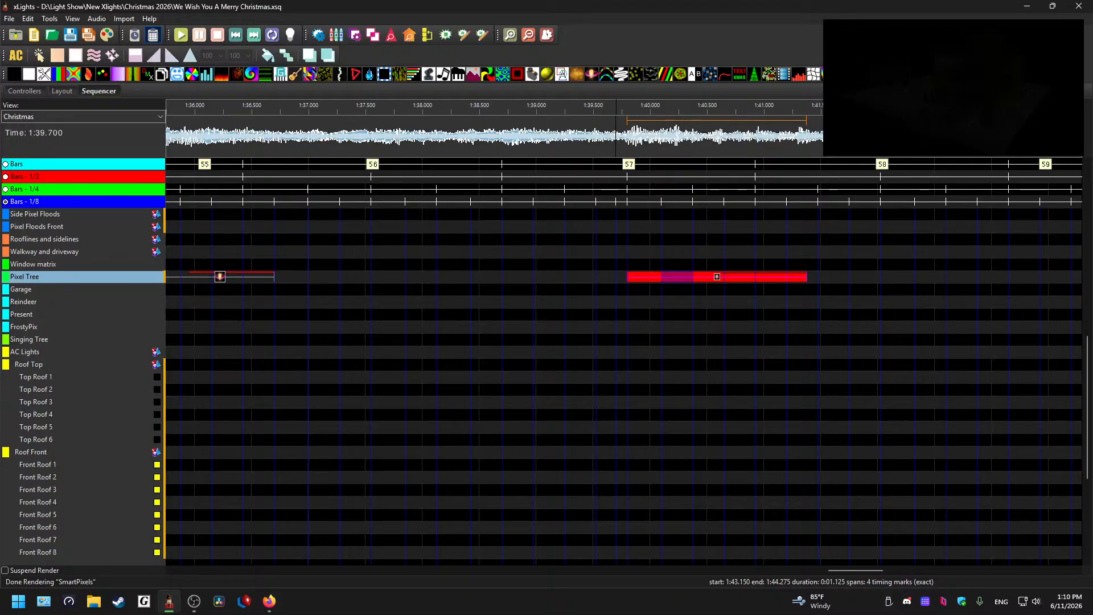
click(597, 147)
key(space)
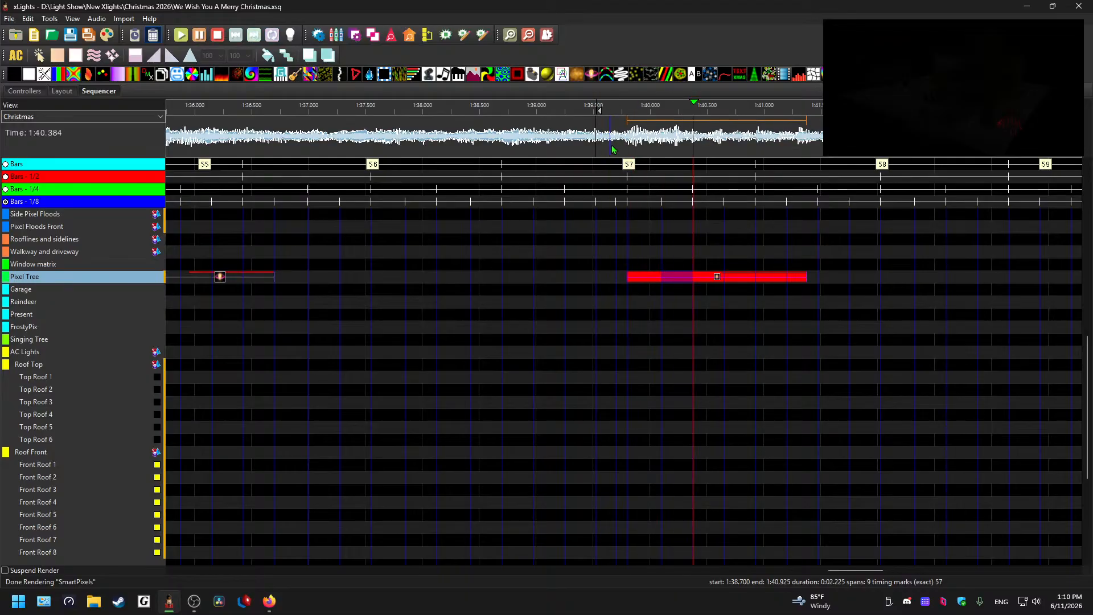
click(797, 314)
Step: Play on from about 1:41.25 to locate the next accent and paste the Shockwave effect onto the Pixel Tree row at bar 59
drag(854, 572, 883, 579)
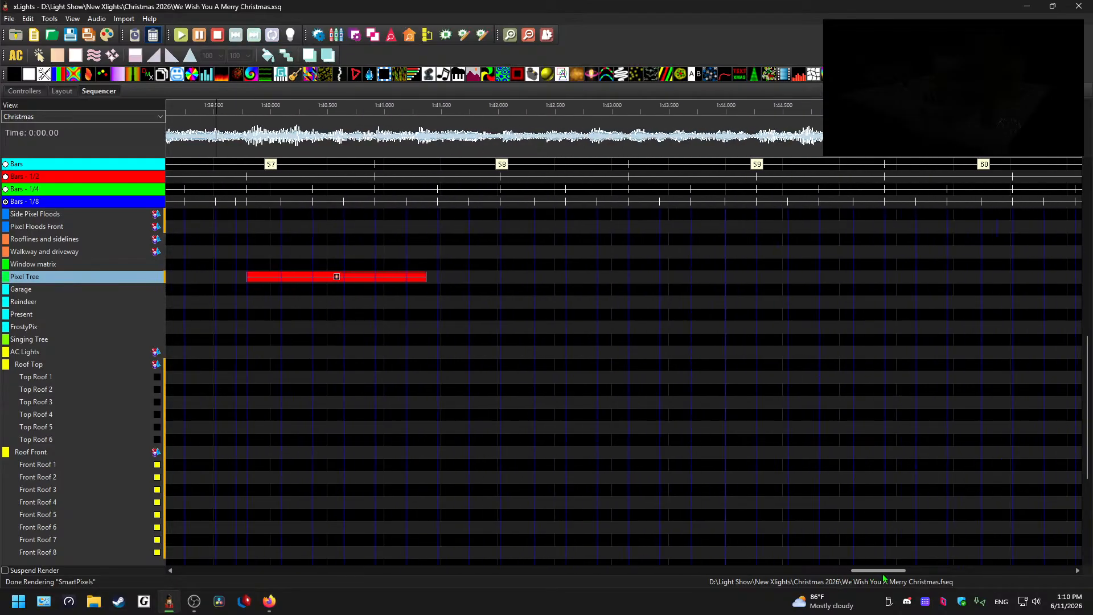
click(411, 137)
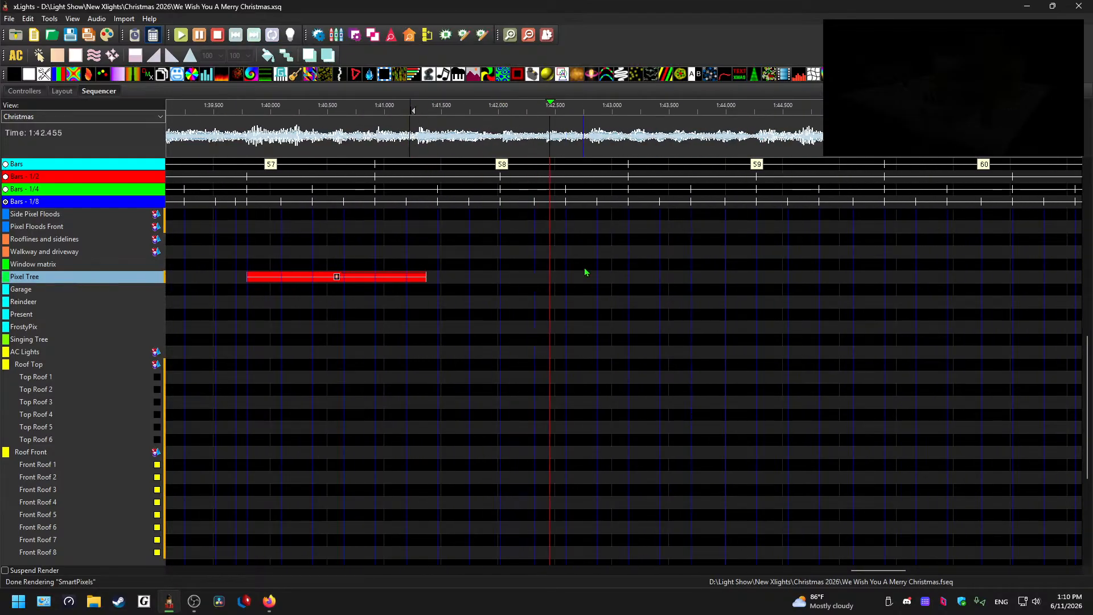
drag(896, 572, 908, 578)
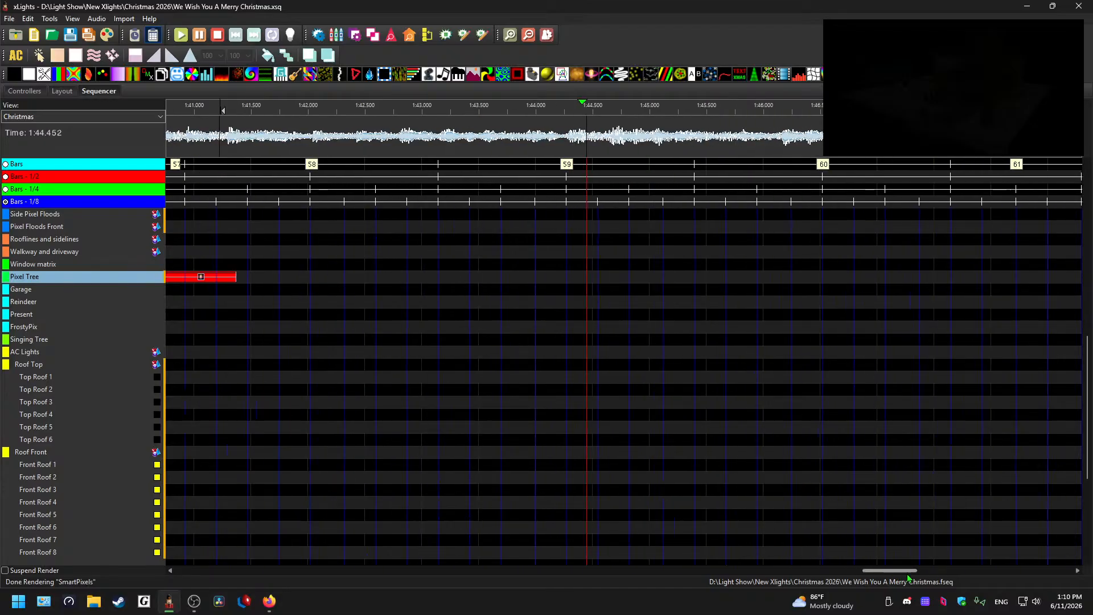
click(627, 300)
click(524, 152)
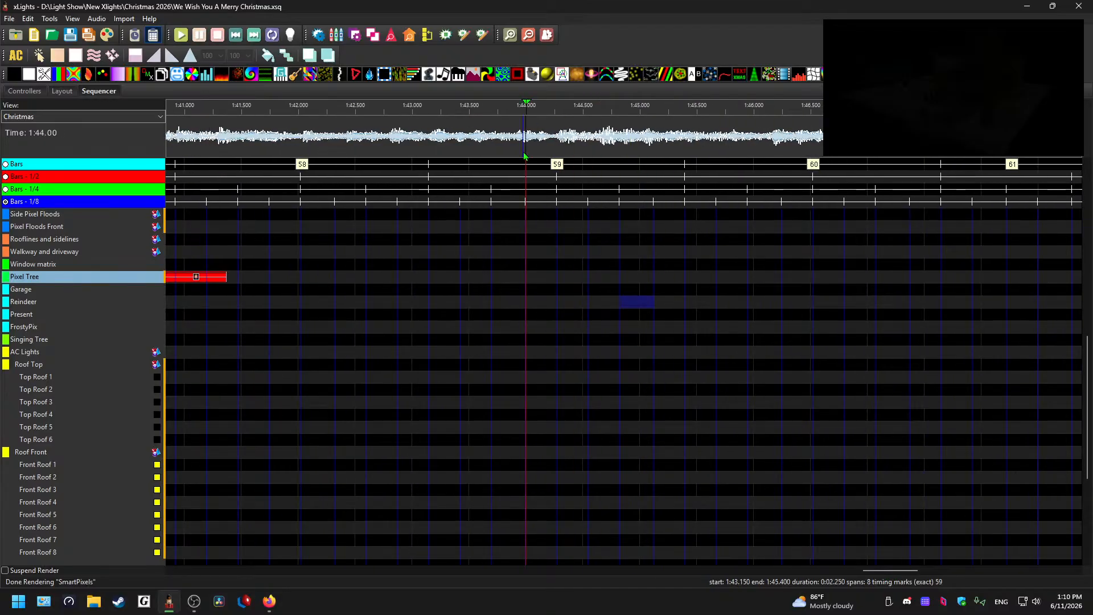
key(space)
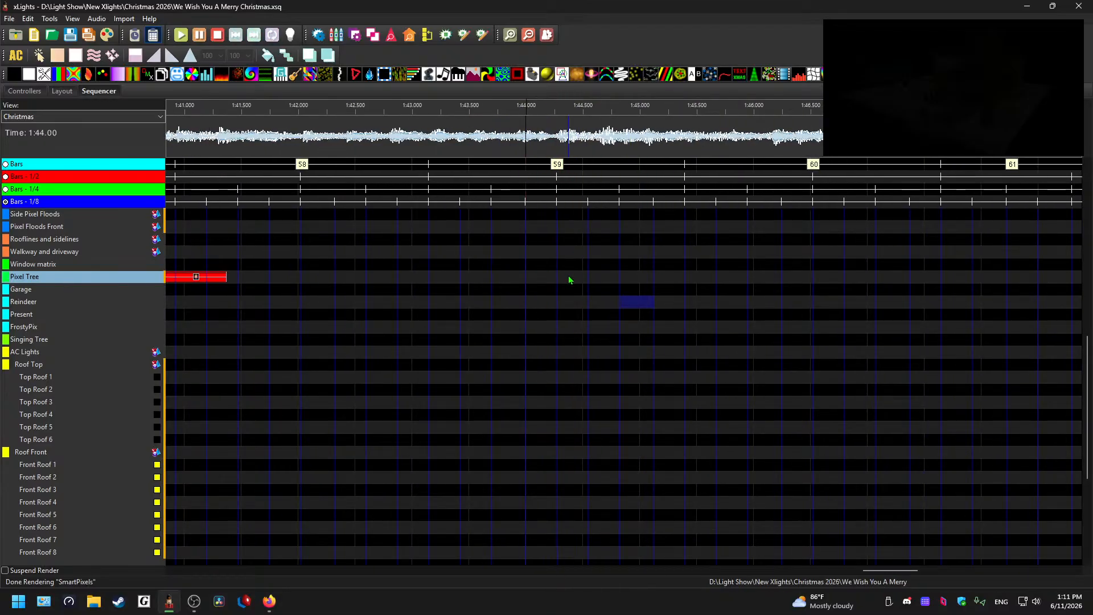
key(space)
key(ctrl+v)
Step: Extend the Pixel Tree Shockwave effect at bar 59 to end at about 1:46.25, checking its timing by playback
click(512, 140)
key(space)
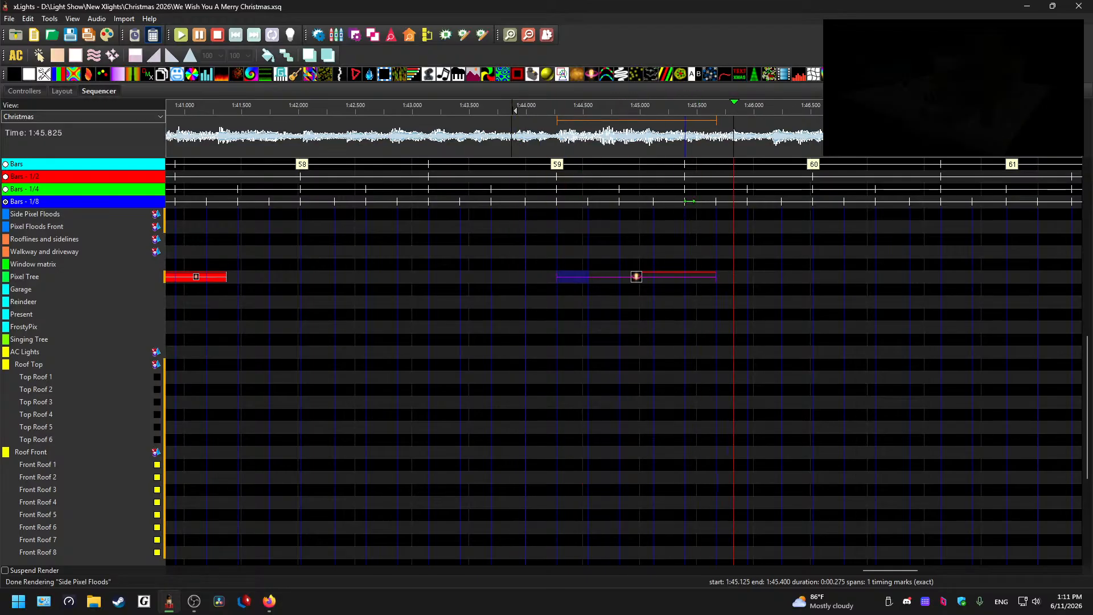
drag(715, 276, 788, 276)
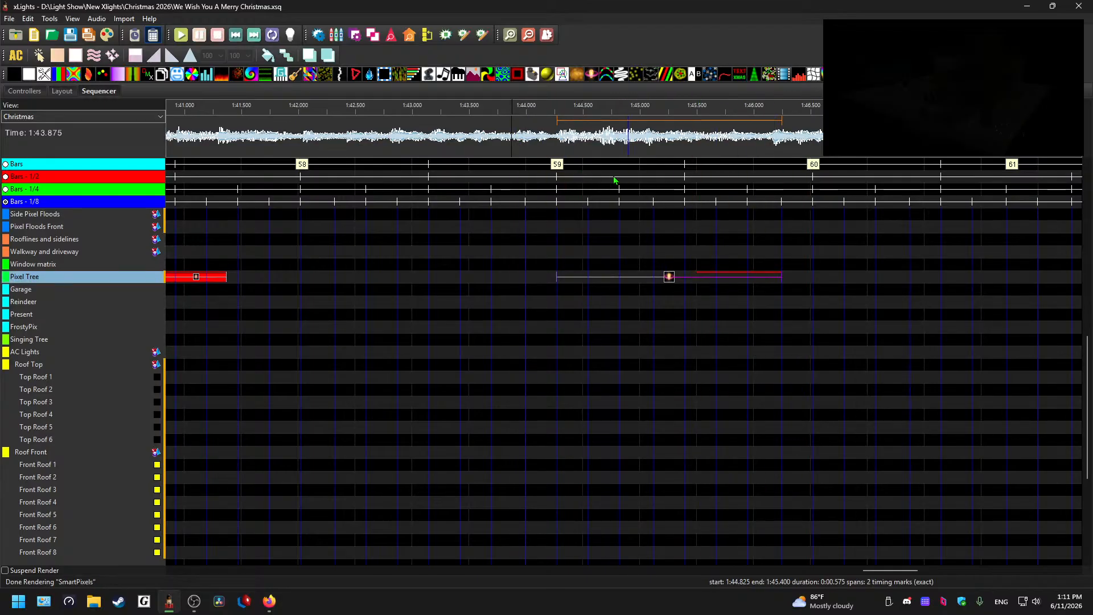
click(550, 147)
key(space)
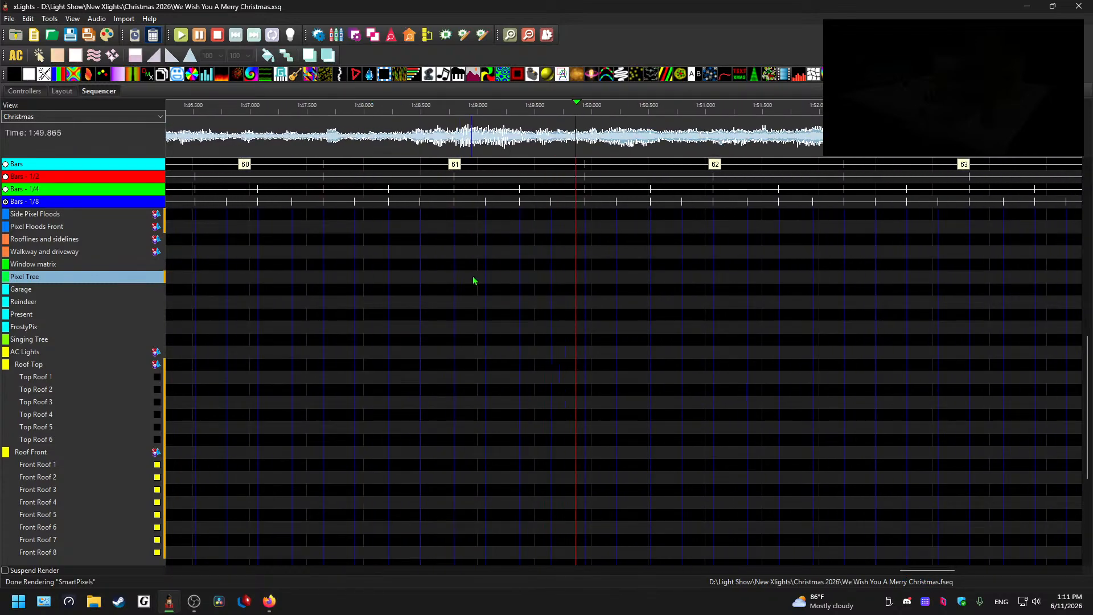
Step: Play back the music around bars 59 to 61, including from about 1:48.4, to examine where the accents fall
key(space)
click(406, 141)
key(space)
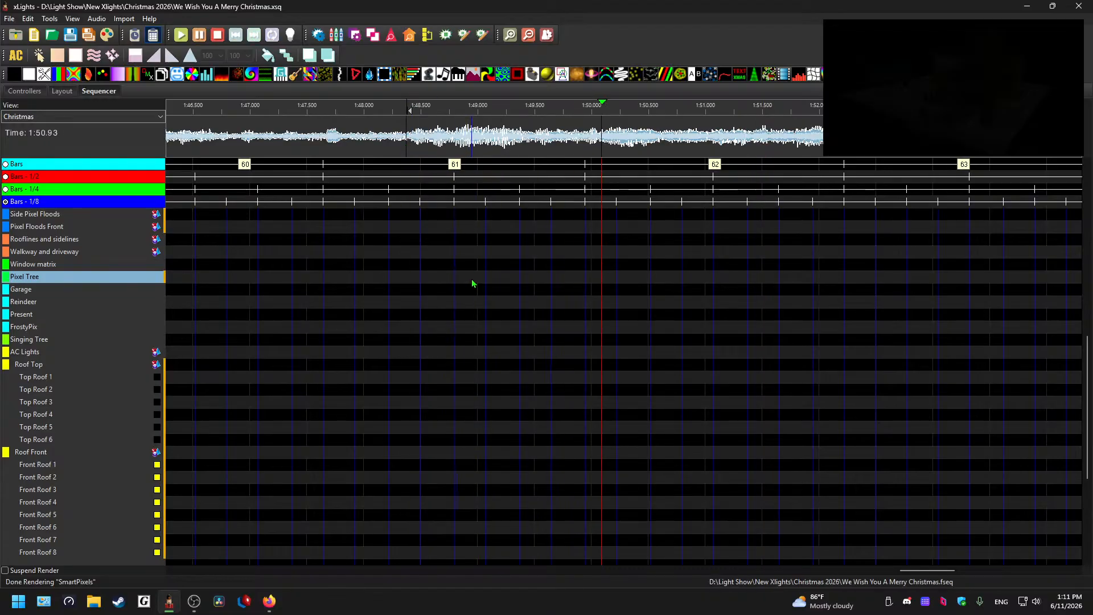
key(space)
drag(937, 571, 917, 571)
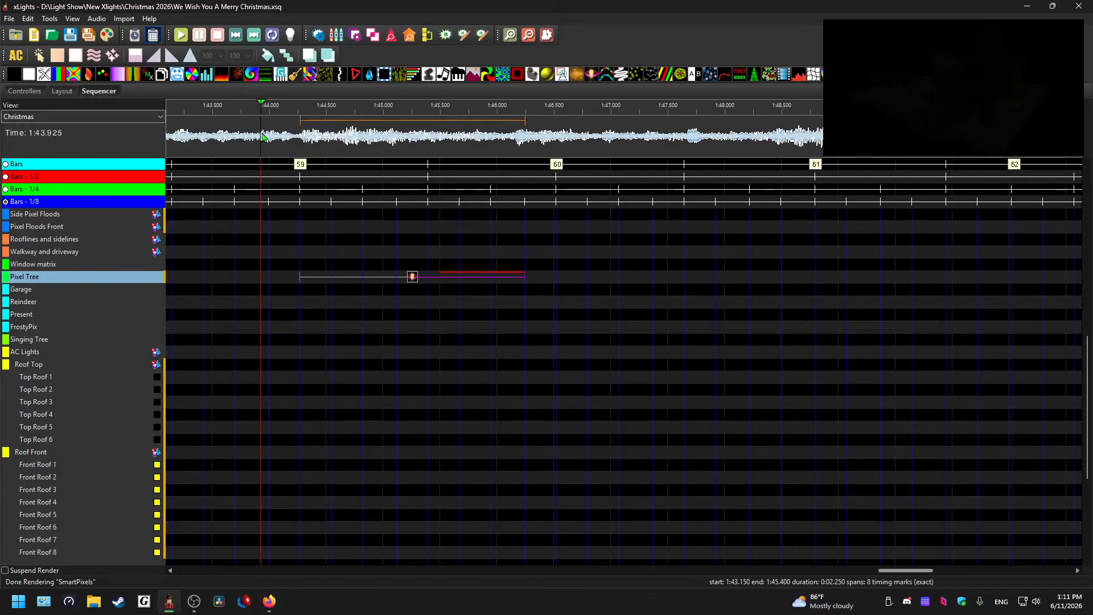
key(space)
key(space)
click(767, 141)
key(space)
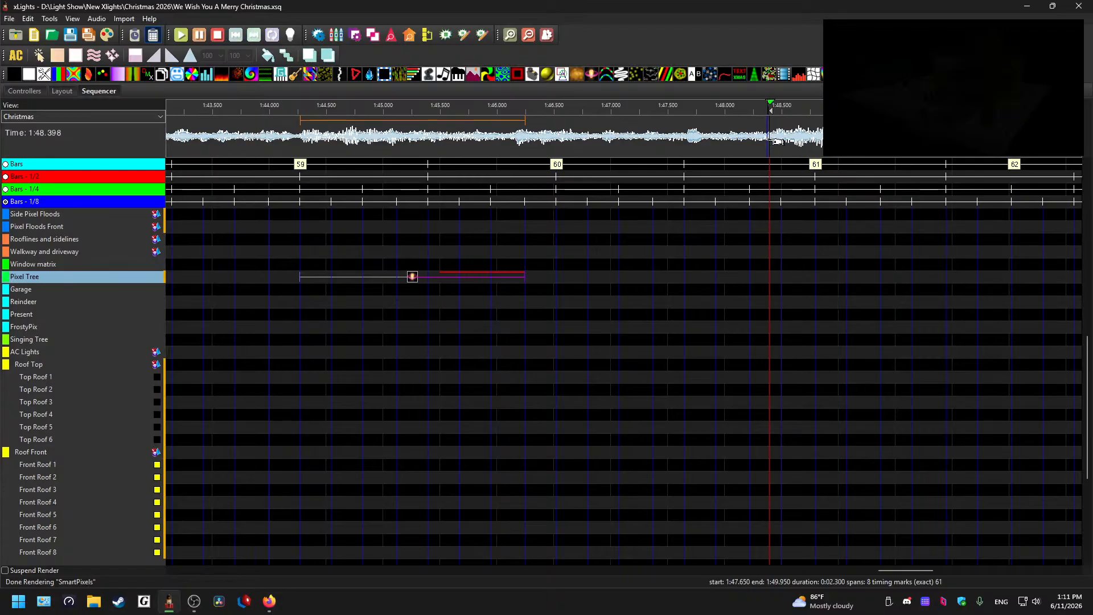
Step: Place the Shockwave effect on the Pixel Tree row at bar 63, ending at about 1:54.7, and play back from 1:52.850
drag(903, 571, 936, 573)
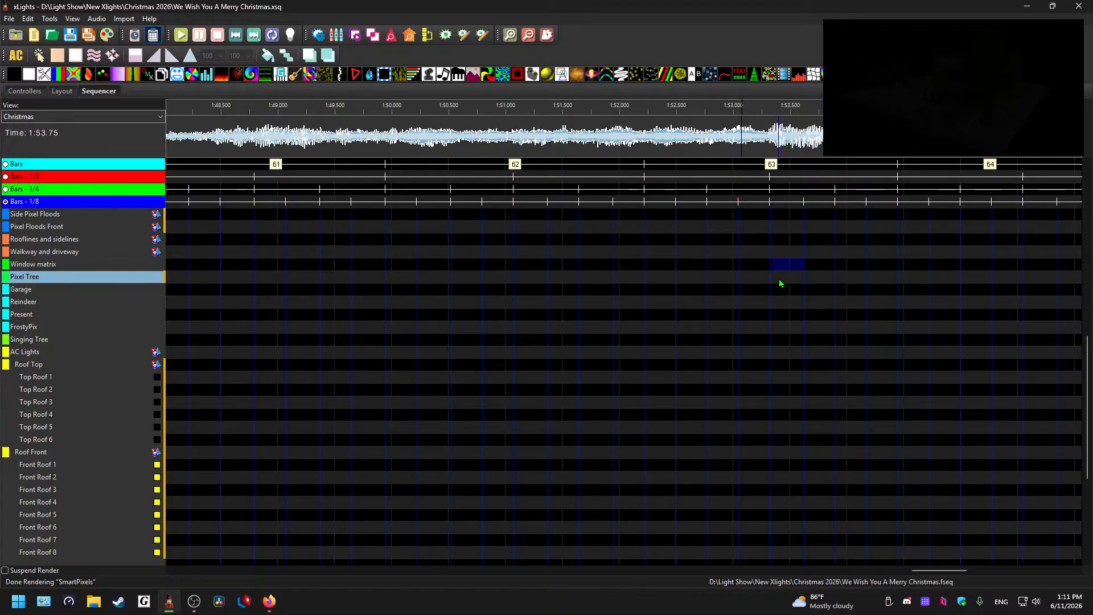
drag(784, 279, 929, 277)
click(717, 137)
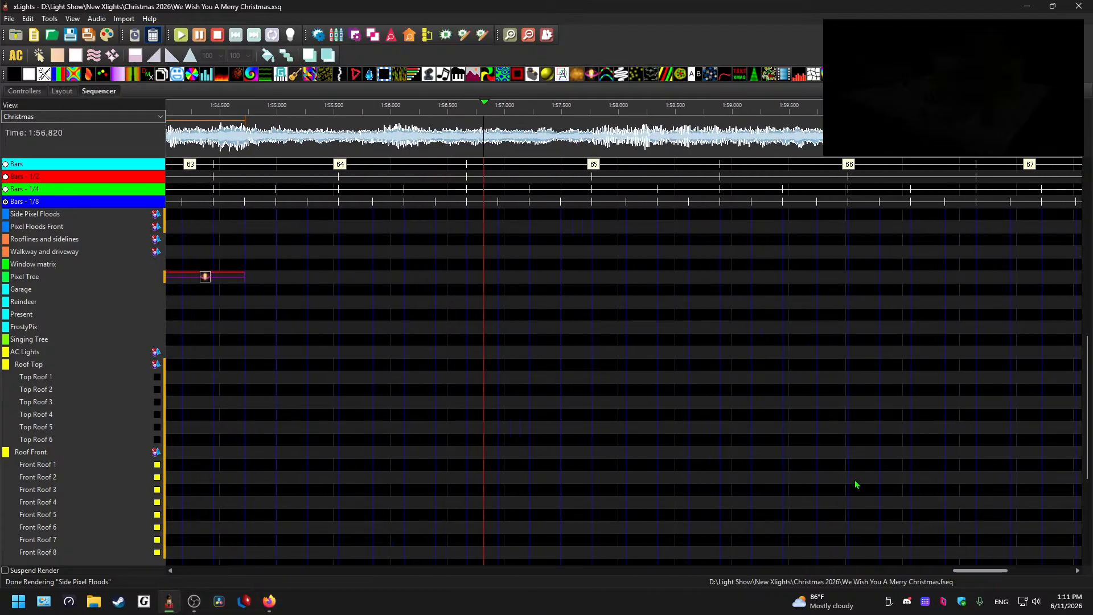
Step: Place the Shockwave effect on the Pixel Tree row at bar 65, about 1:57.8, and play back from 1:57.525
click(601, 291)
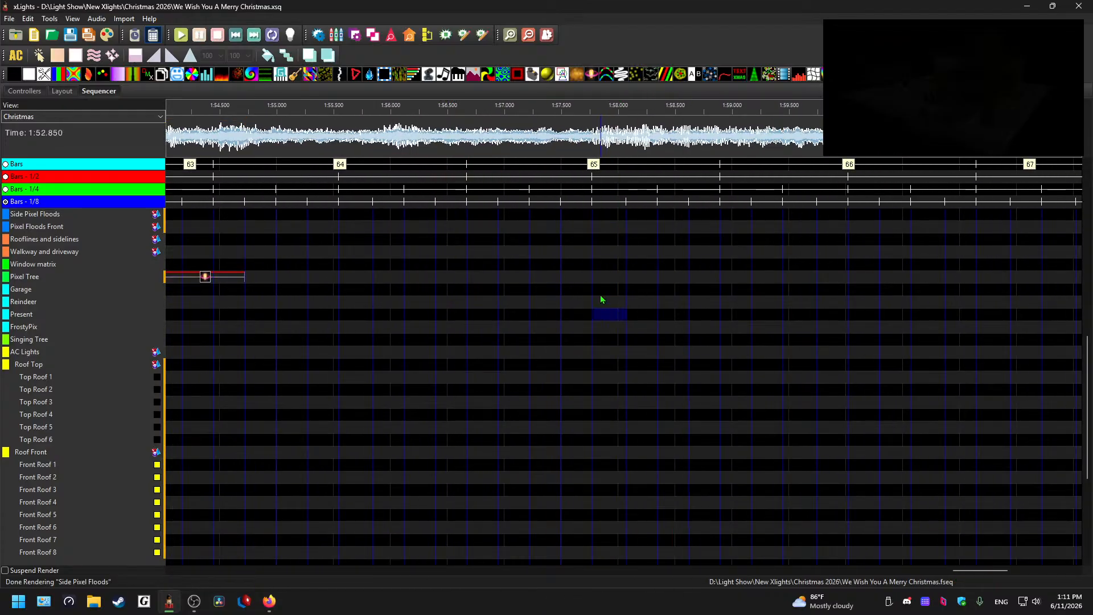
drag(605, 284, 752, 279)
click(566, 135)
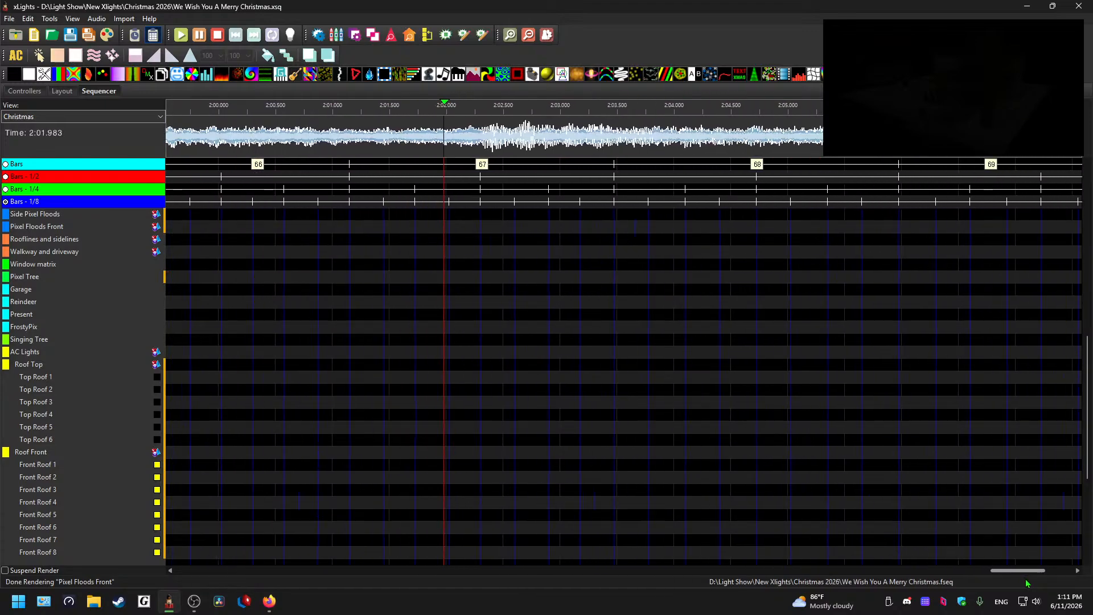
Step: Paste the Shockwave effect onto the Pixel Tree row at bar 67, about 2:02.3, and play back from about 2:01.9
click(484, 290)
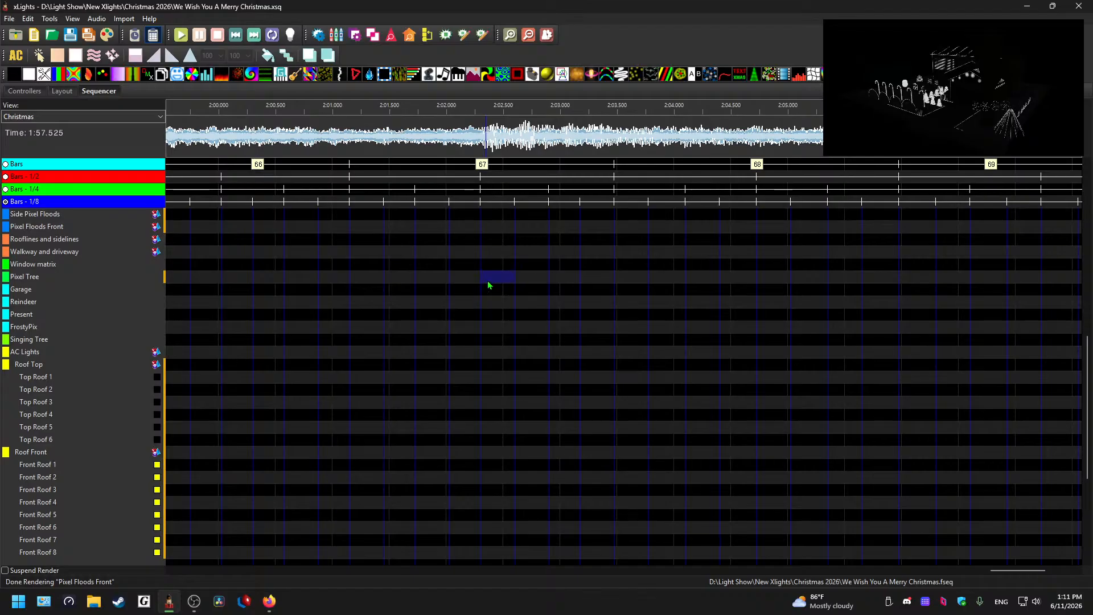
key(ctrl+v)
click(431, 151)
key(space)
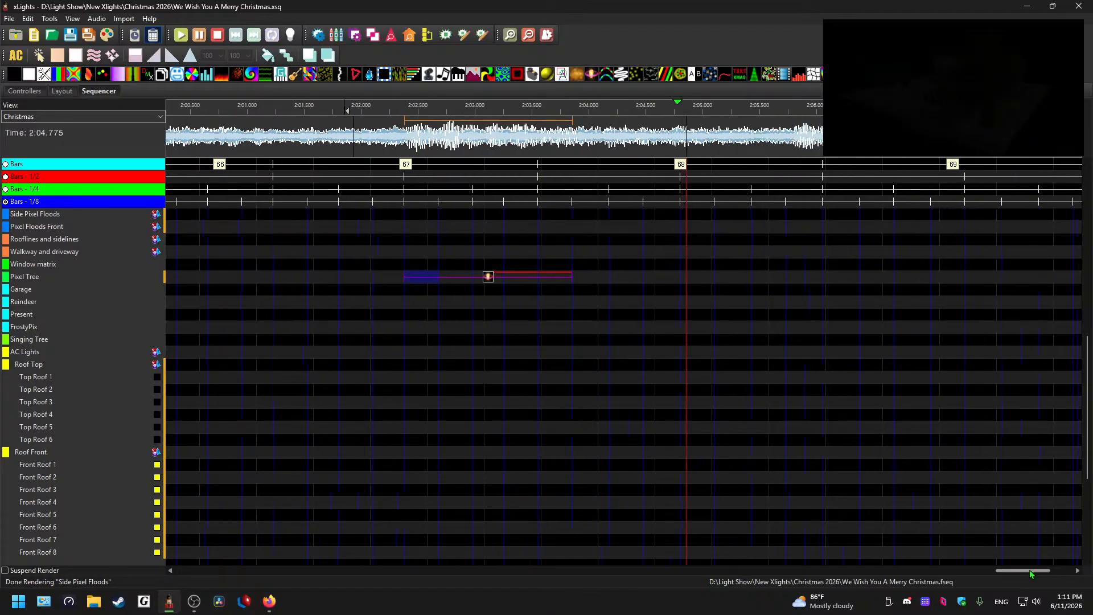
Step: Paste the Shockwave effect onto the Pixel Tree row at about 2:05.65, extend it to about 2:07.9, and check it by playback
click(521, 277)
key(space)
key(ctrl+v)
mouse_move(671, 275)
mouse_down()
mouse_move(756, 275)
mouse_move(746, 278)
mouse_up()
click(456, 142)
key(space)
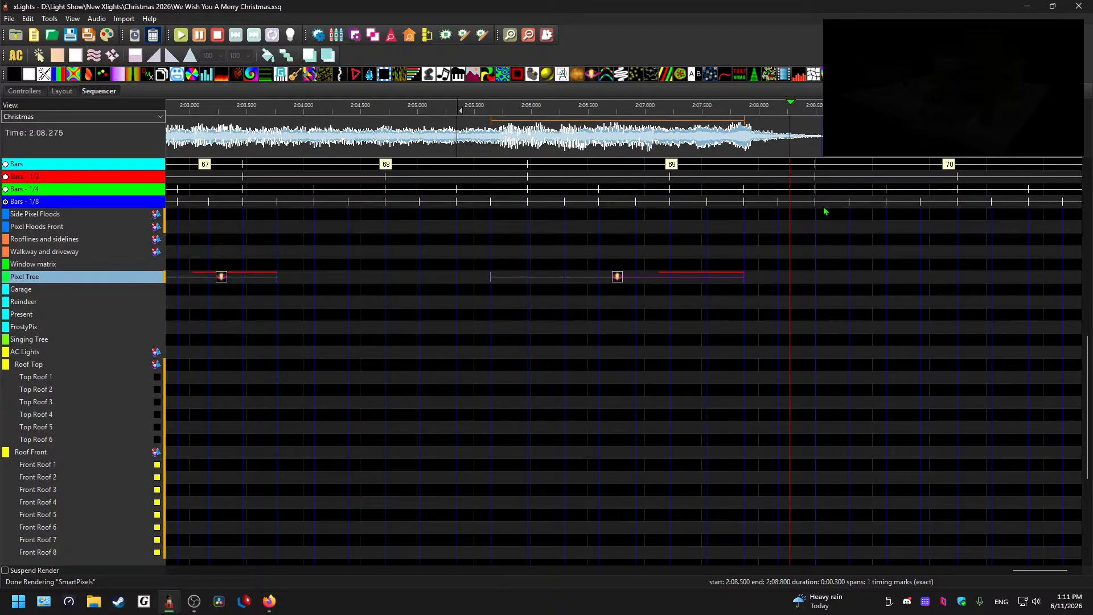
Step: Go back to bar 60 and play from 1:46.625 to examine the accent timing around bar 61
scroll(971, 541, up, 10)
scroll(968, 556, up, 5)
key(space)
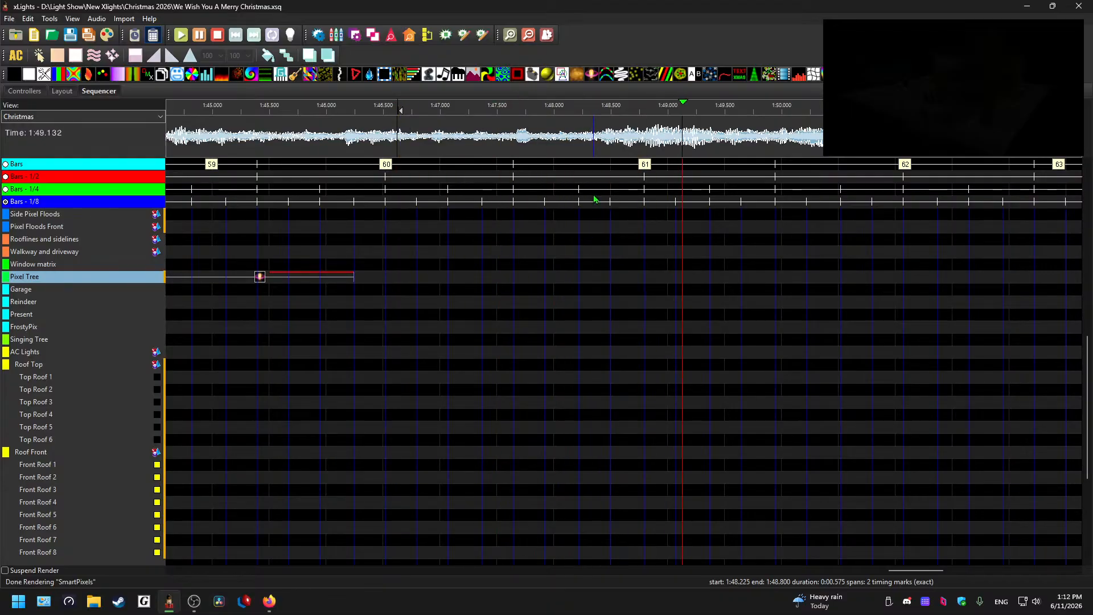
key(space)
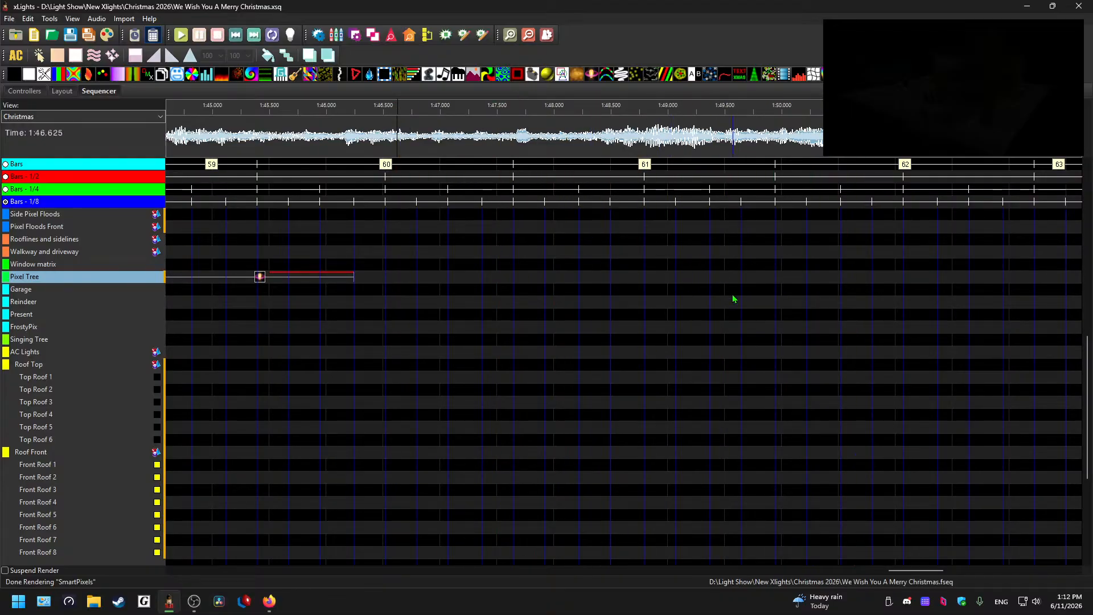
Step: Play back the sequence from 0:42.975 and from 0:47.525 to examine the existing effects between bars 28 and 44
scroll(735, 291, down, 3)
drag(884, 570, 517, 554)
key(space)
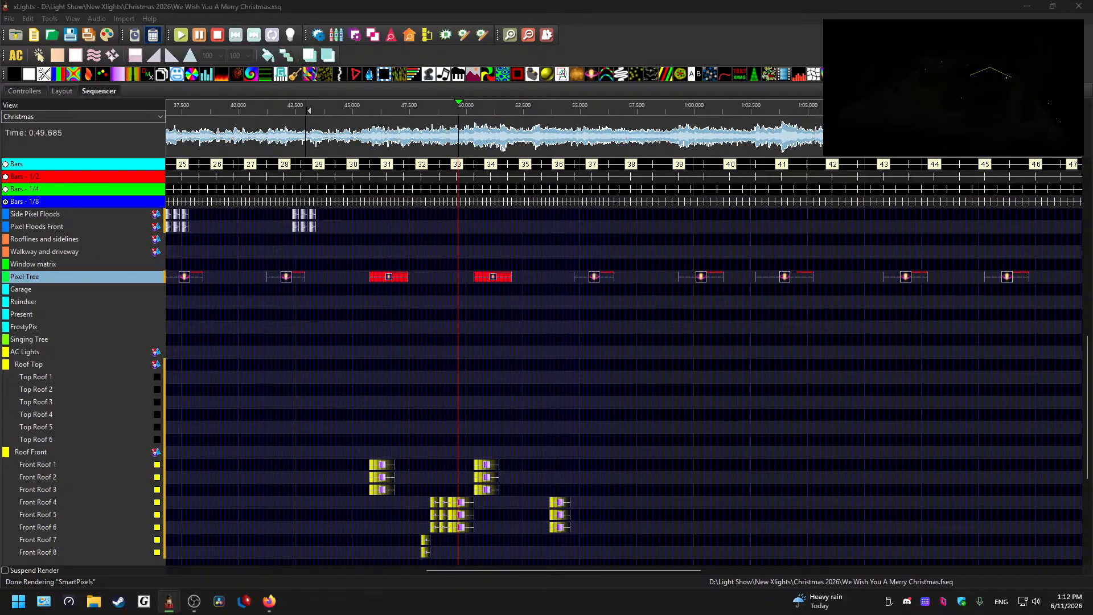
key(space)
scroll(427, 356, up, 10)
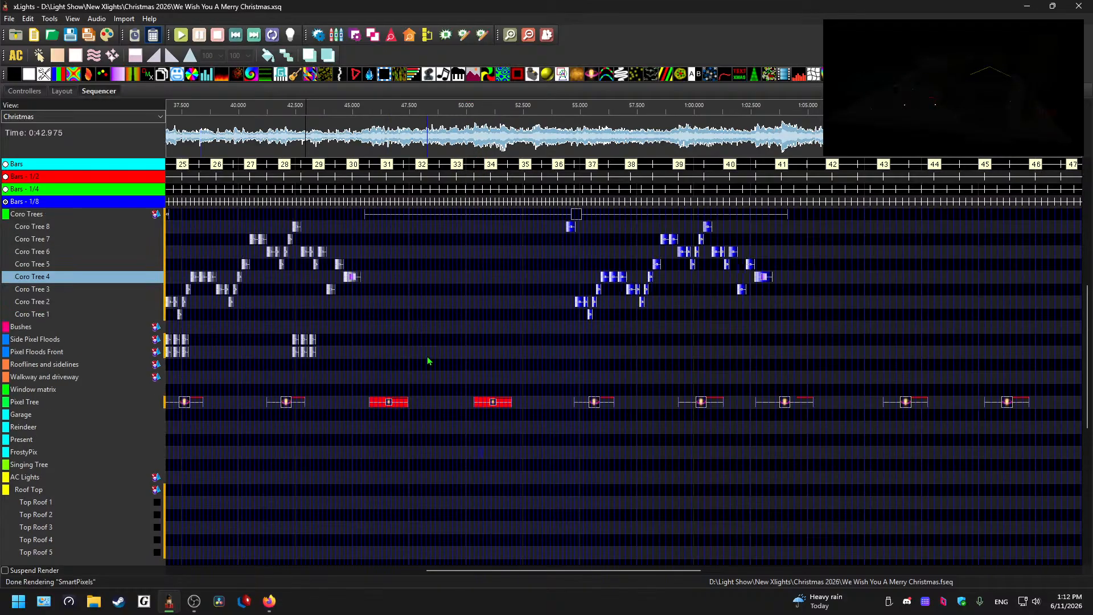
scroll(450, 343, up, 2)
click(409, 110)
key(space)
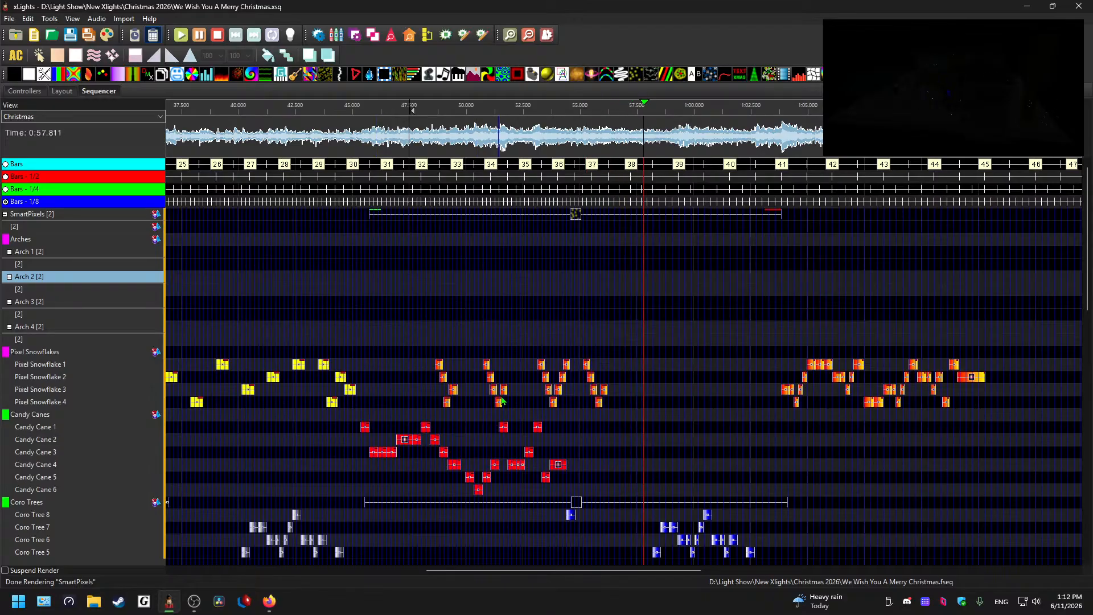
scroll(692, 424, up, 3)
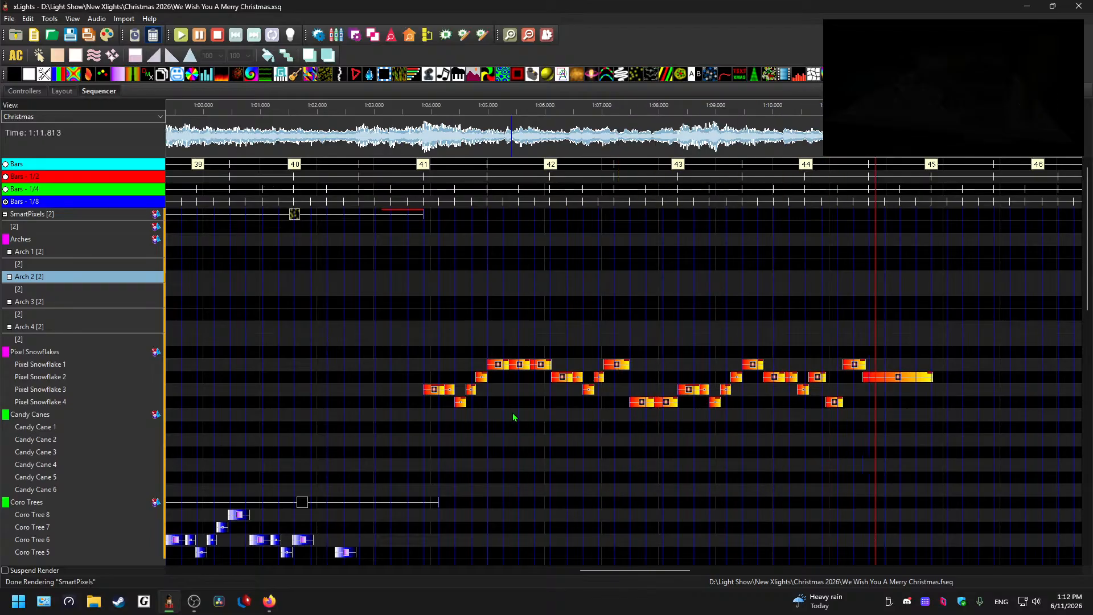
key(space)
Step: Play back the passage from before bar 45 to bar 48 to examine the accents after the snowflake effects
click(590, 466)
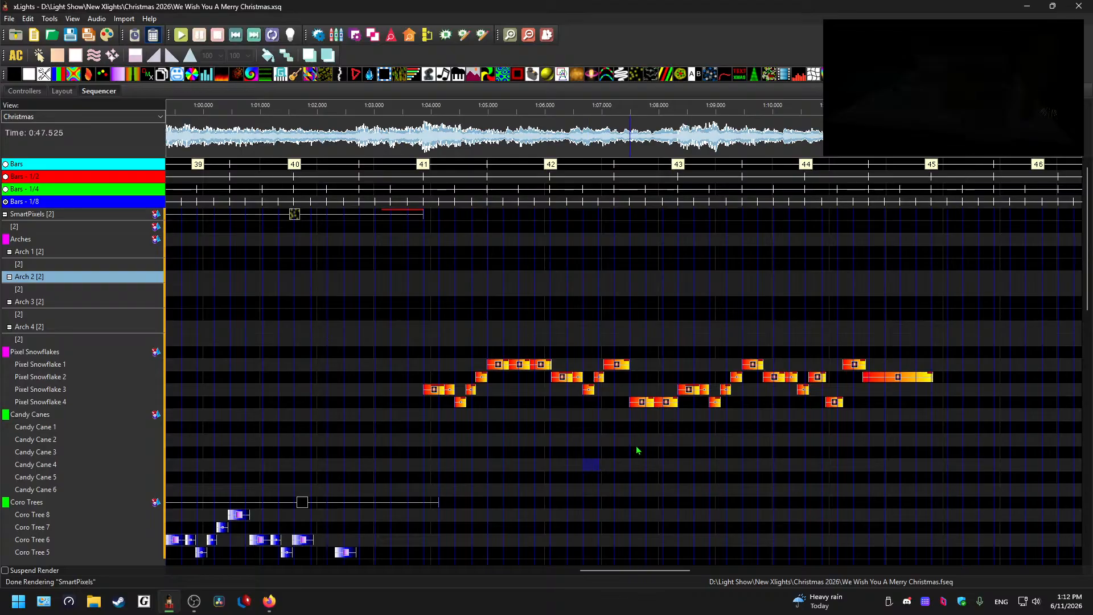
scroll(671, 441, up, 1)
click(239, 137)
key(space)
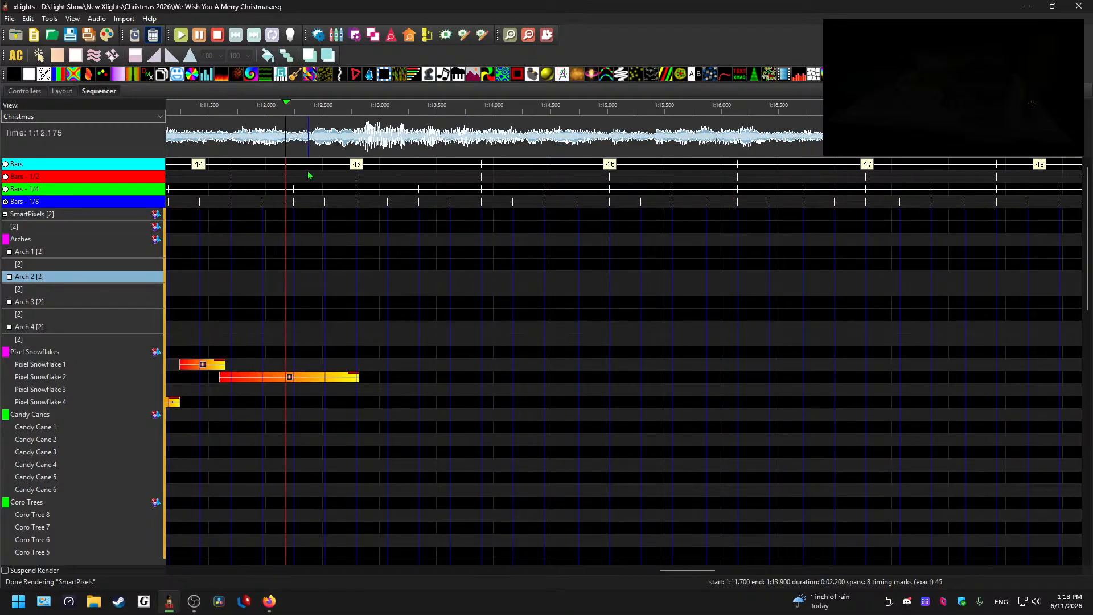
scroll(441, 342, down, 1)
click(666, 379)
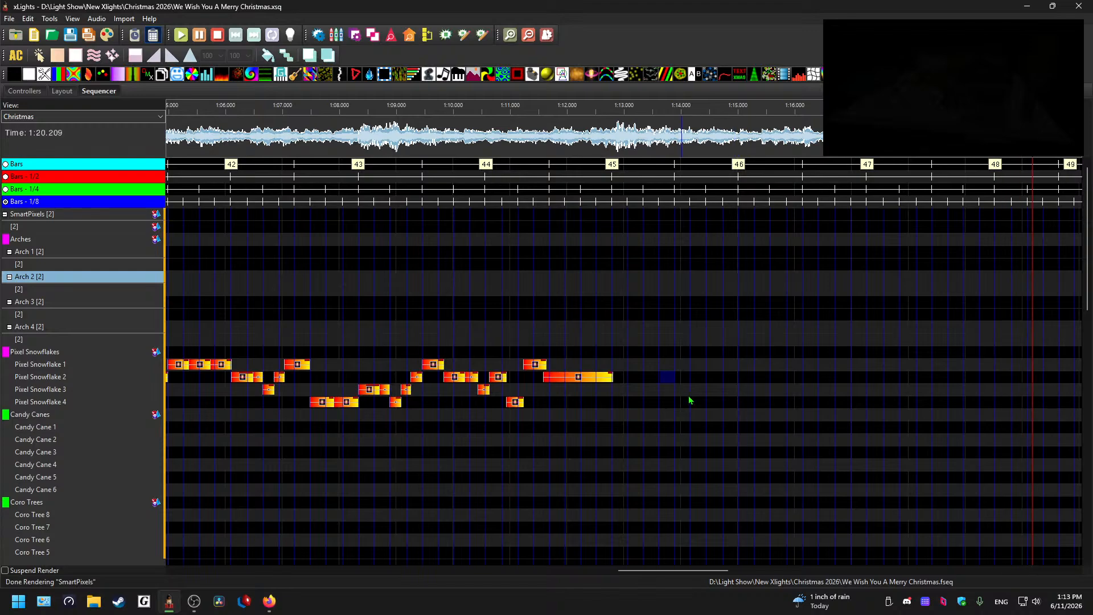
key(space)
Step: Replay the passage from just before bar 41 to bar 45 to examine the accents for the Arches rows
drag(674, 570, 629, 575)
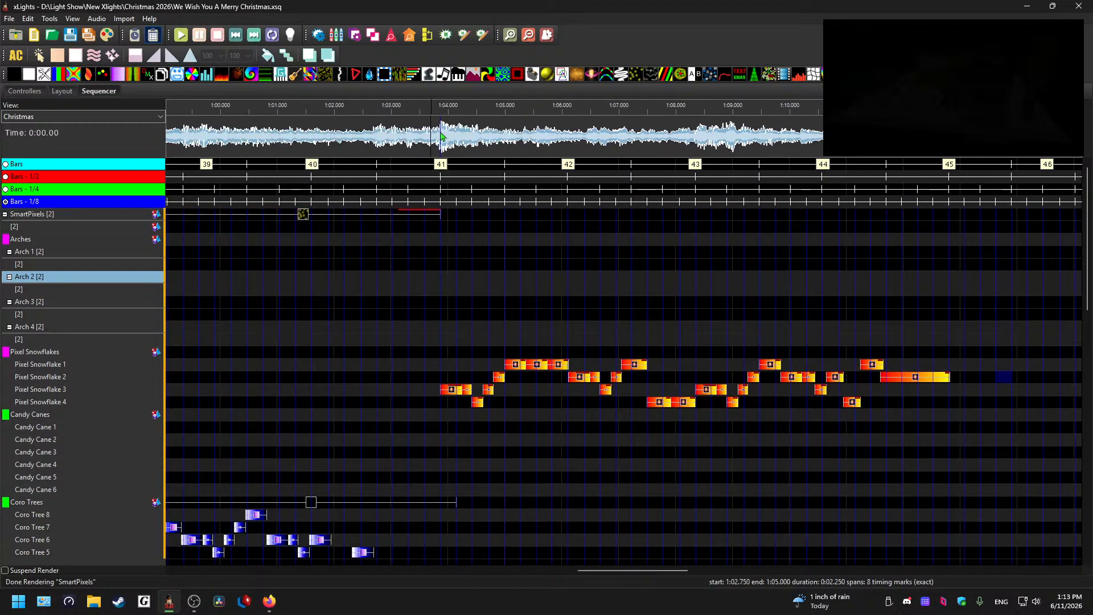
key(space)
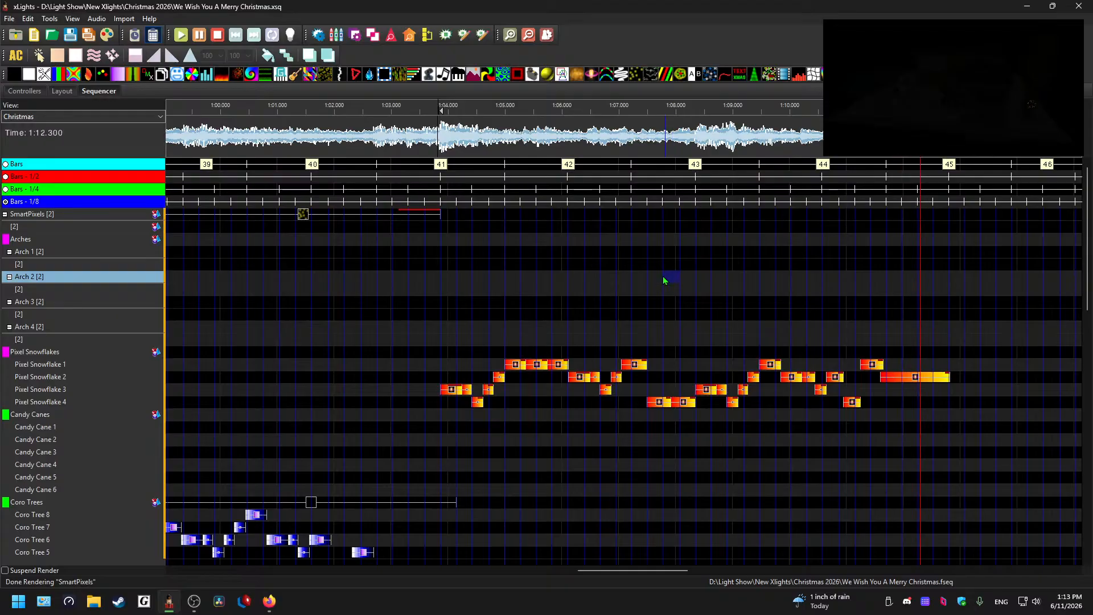
key(space)
drag(622, 572, 635, 574)
key(space)
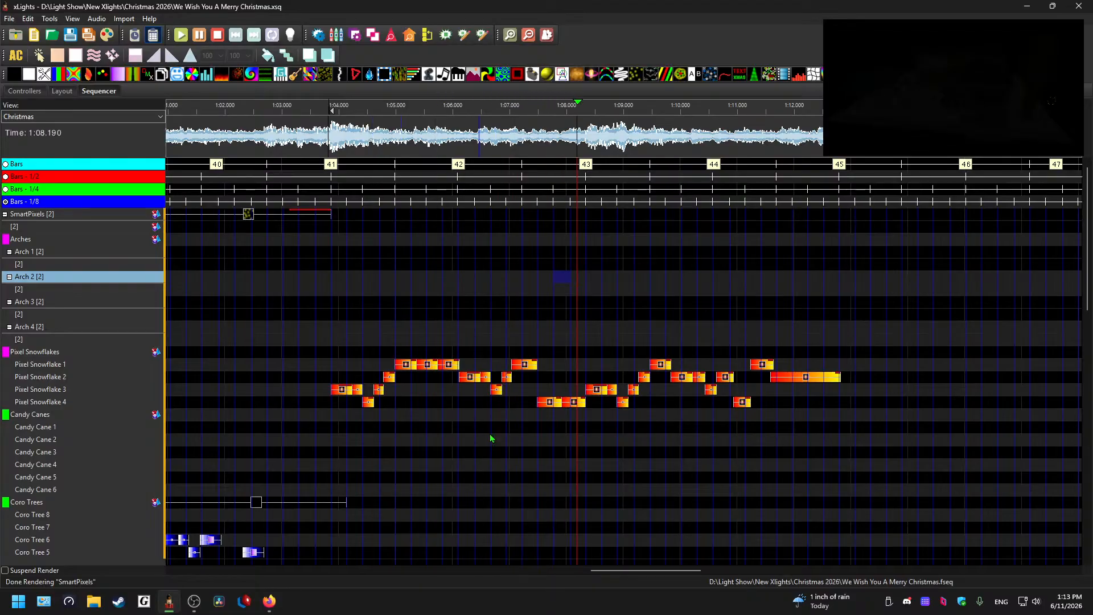
mouse_move(645, 571)
mouse_down()
mouse_move(658, 572)
mouse_move(604, 564)
mouse_move(654, 569)
mouse_up()
key(space)
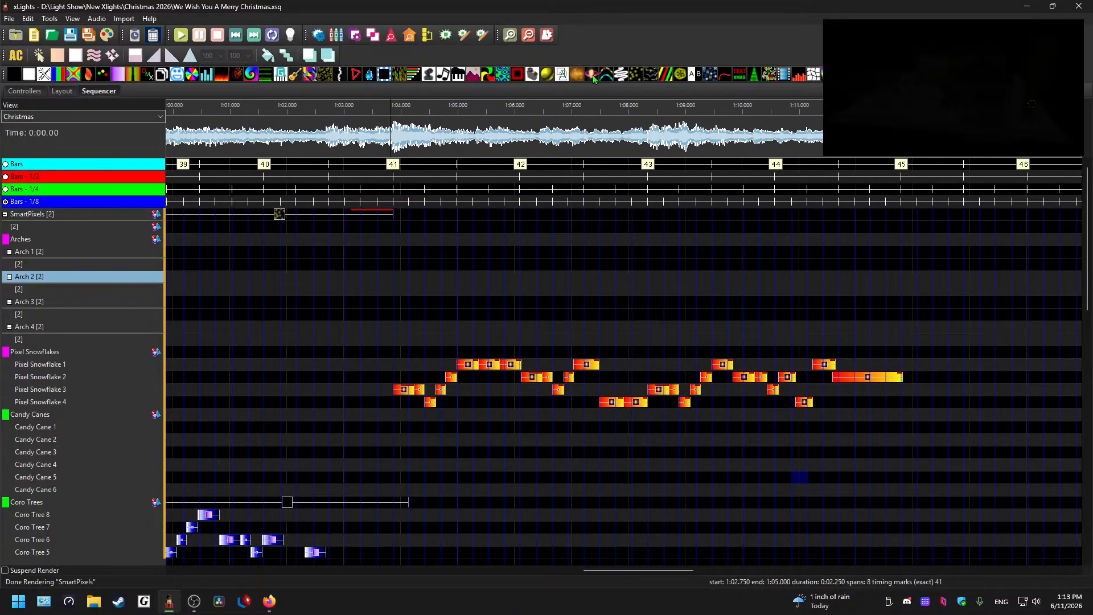
Step: Place a SingleStrand effect on Arch 1 at bar 41 from 1:03.875 to 1:04.425, and play back the beats after it
mouse_move(593, 133)
mouse_down()
mouse_move(415, 248)
mouse_move(415, 300)
mouse_move(403, 252)
mouse_up()
click(408, 254)
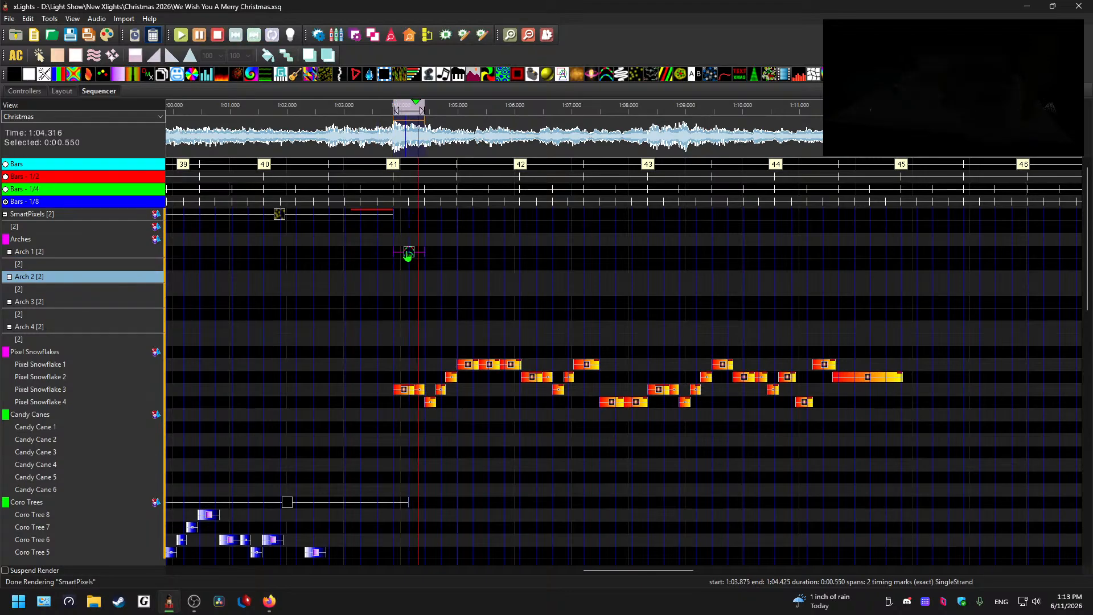
scroll(455, 228, up, 1)
click(453, 151)
key(space)
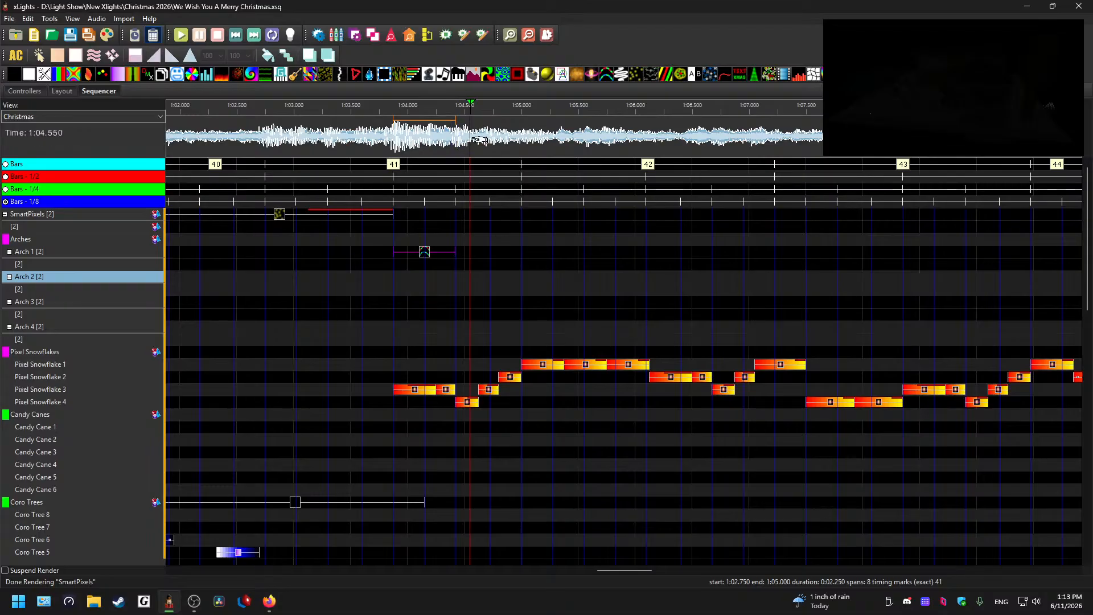
key(space)
click(587, 139)
key(space)
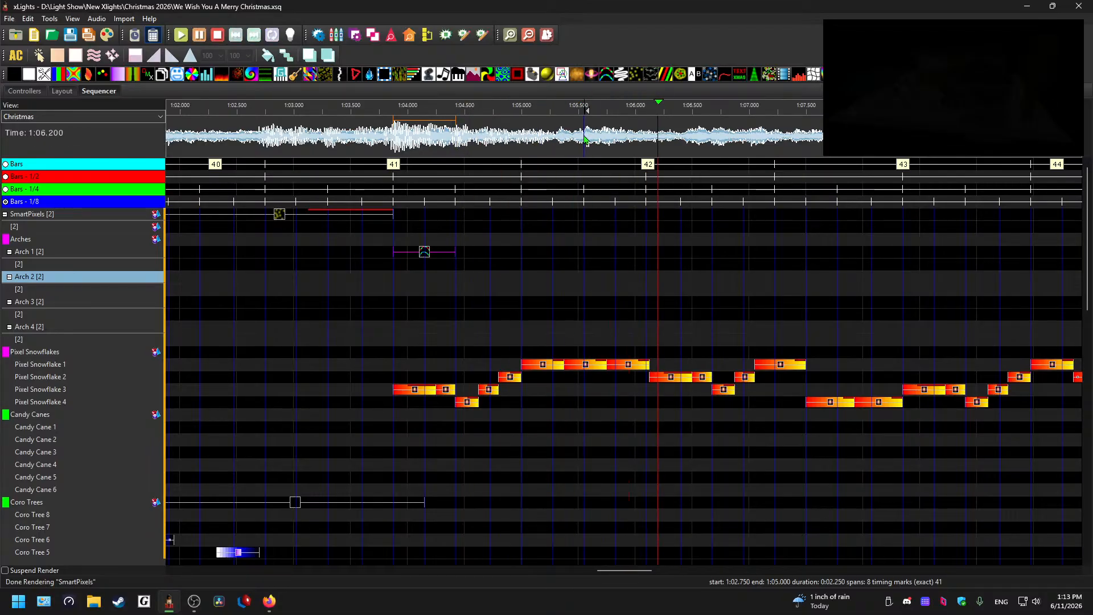
key(space)
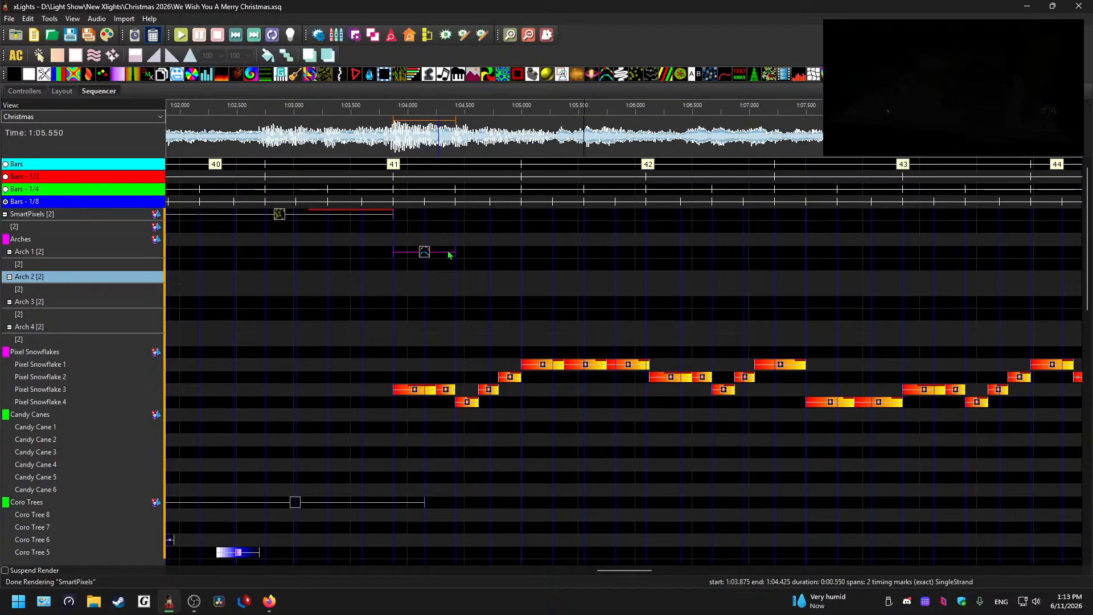
Step: Paste the SingleStrand effect onto Arch 1 at bar 42, move its start to 1:05.825, and play back from about 1:04.6
click(671, 254)
click(676, 254)
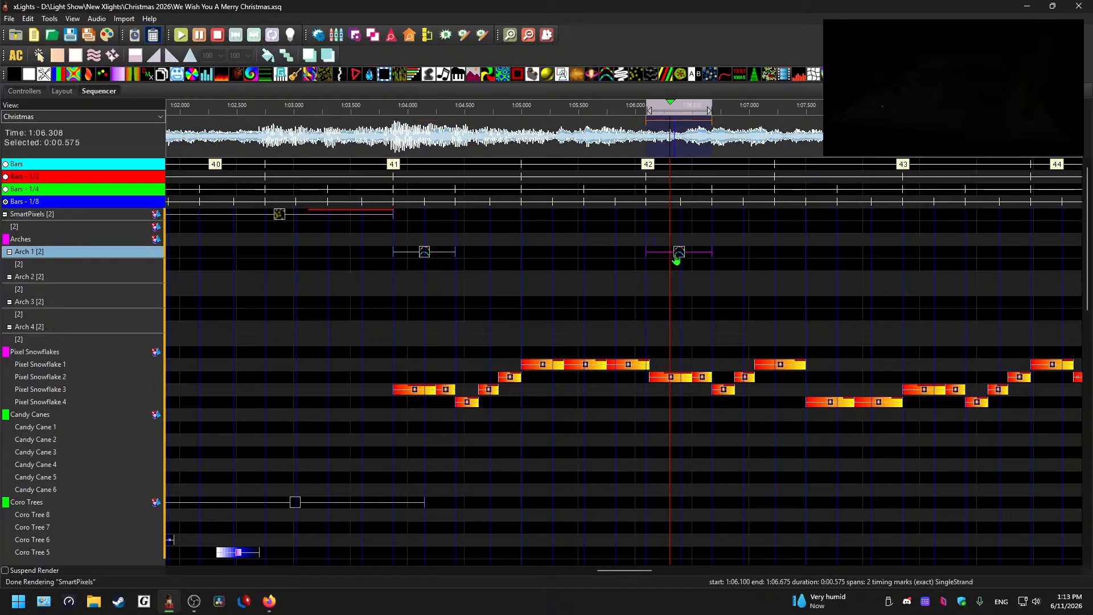
drag(681, 256, 644, 256)
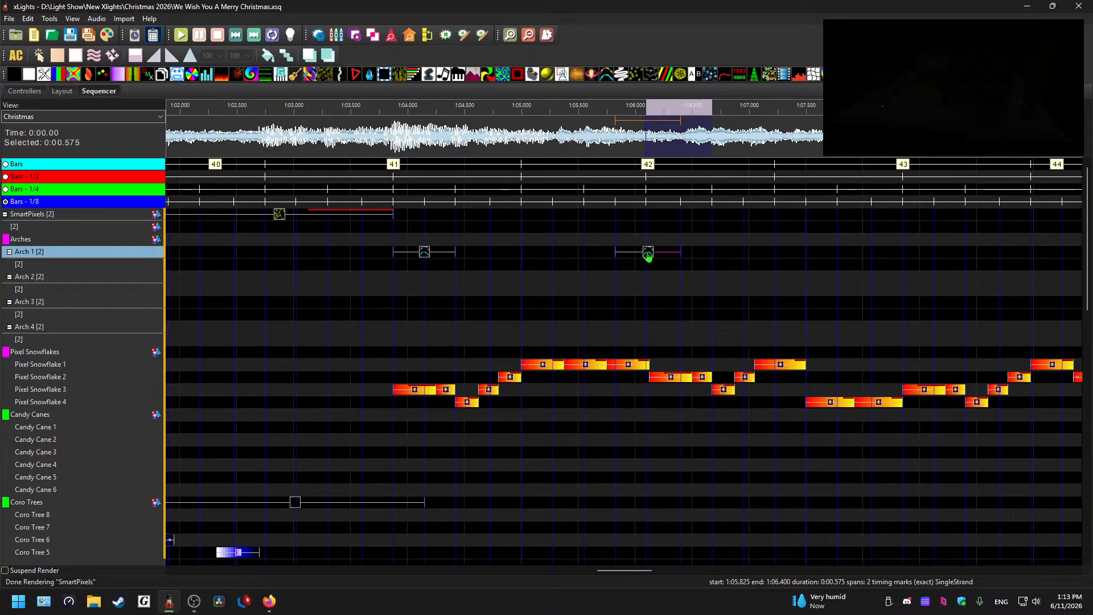
click(648, 255)
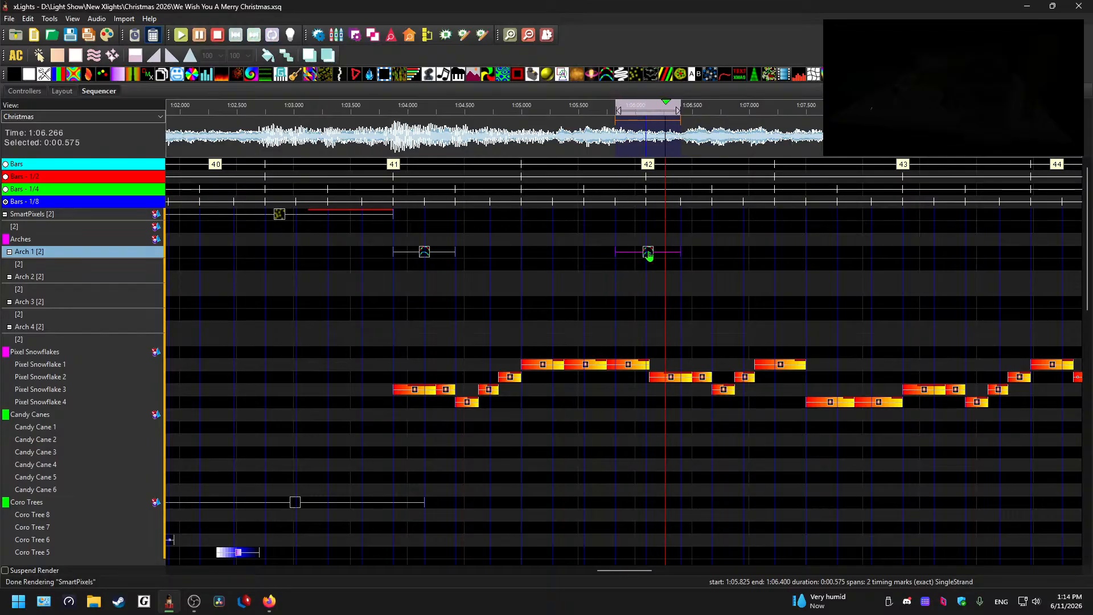
click(462, 126)
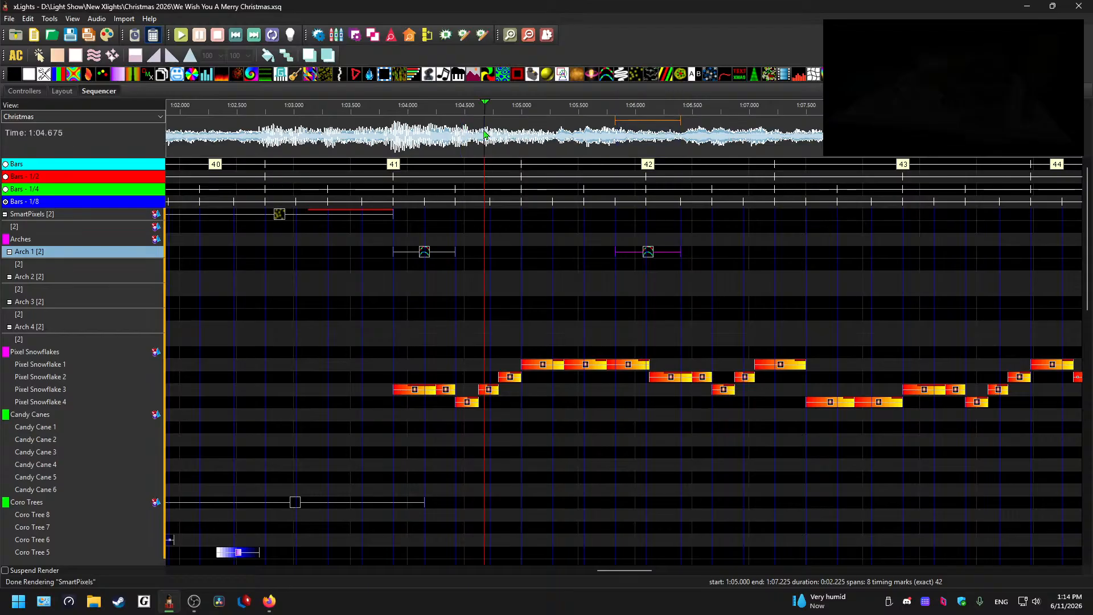
click(473, 144)
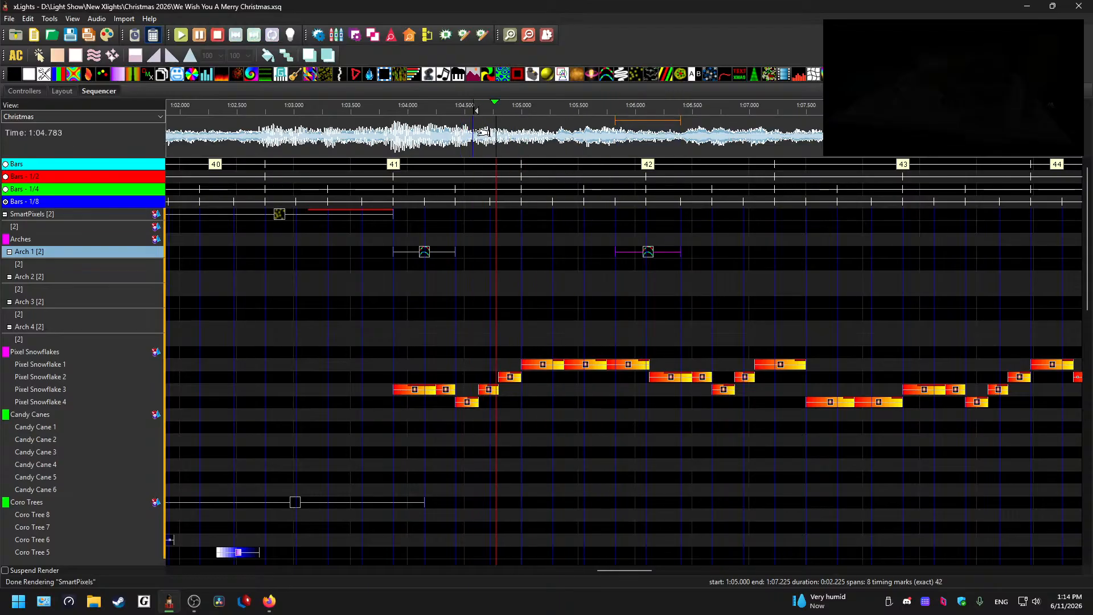
Step: Move the second Arch 1 effect to 1:05.000, shorten it to end at 1:05.275, and check it by playback from 1:04.925
drag(659, 253, 554, 256)
click(537, 254)
click(513, 145)
key(space)
click(536, 253)
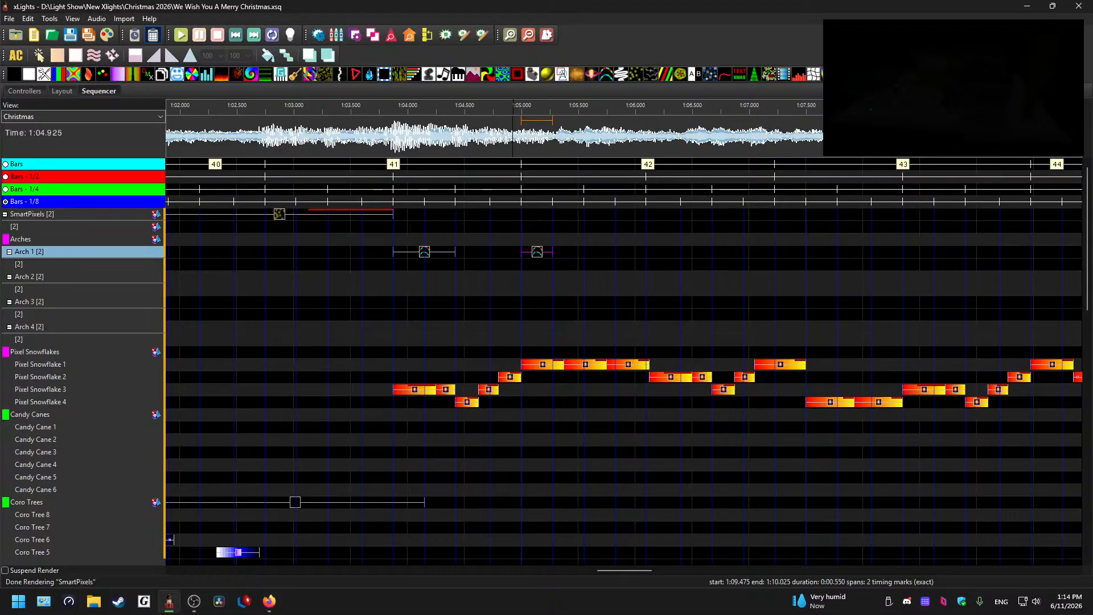
key(space)
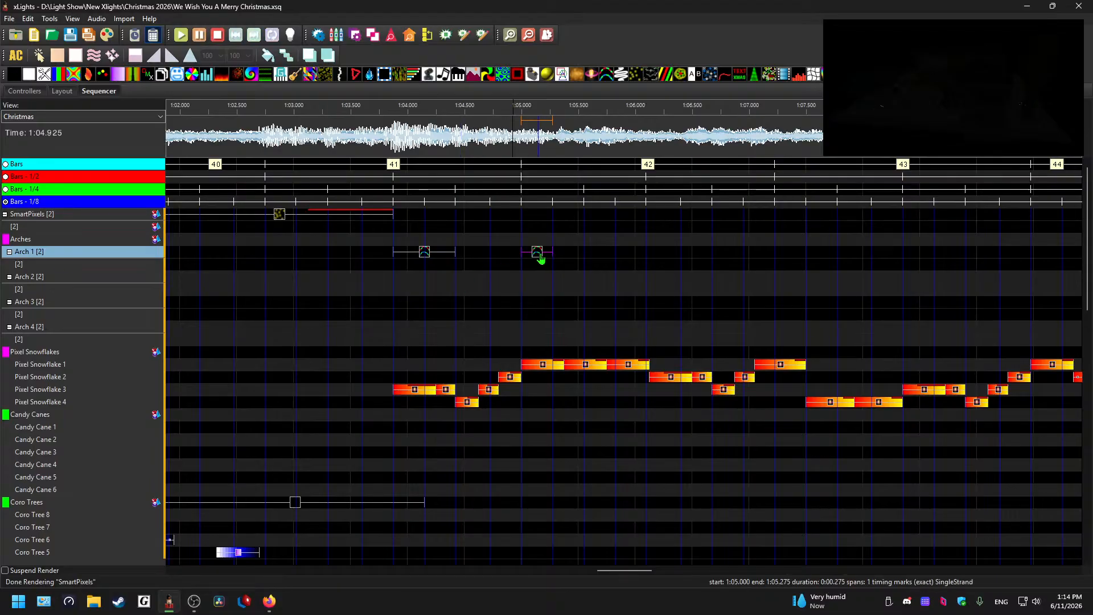
Step: Paste the shortened effect onto Arch 1 at 1:05.275 and 1:05.550, and play back from about 1:04.7
click(578, 251)
key(ctrl+v)
click(613, 256)
key(ctrl+v)
key(space)
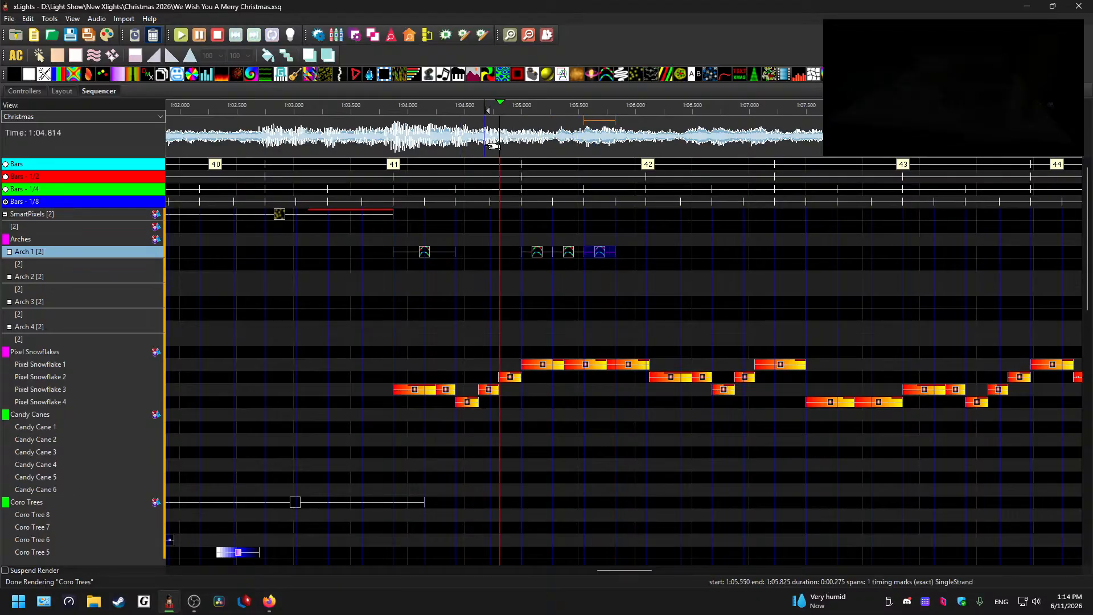
click(485, 147)
scroll(620, 244, up, 1)
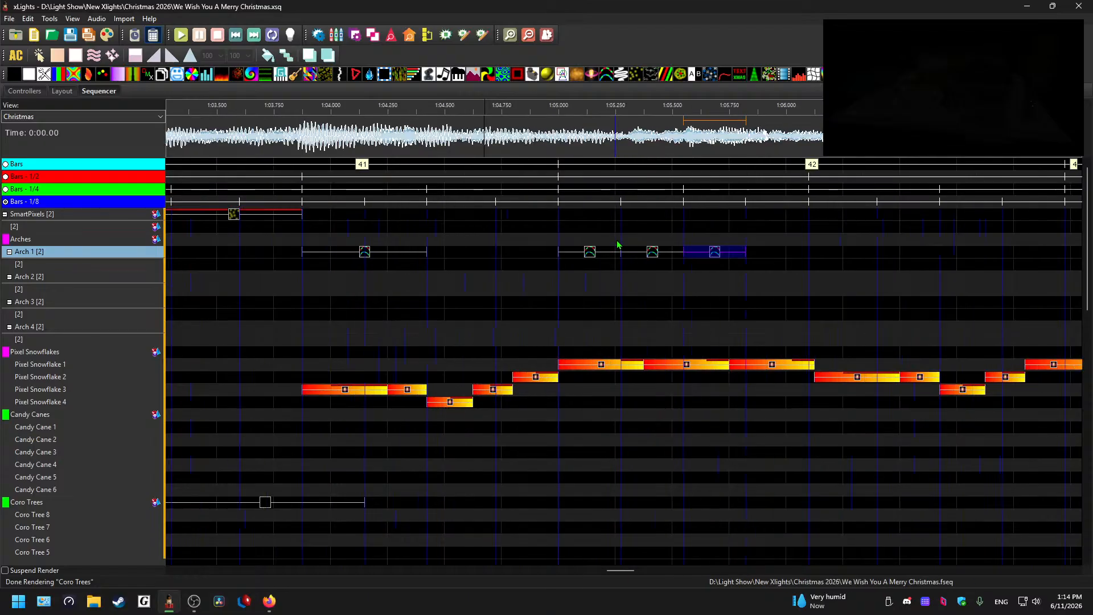
Step: Add a fade-out to the Arch 1 effect at 1:05.000 and delete the two short copies following it
click(581, 254)
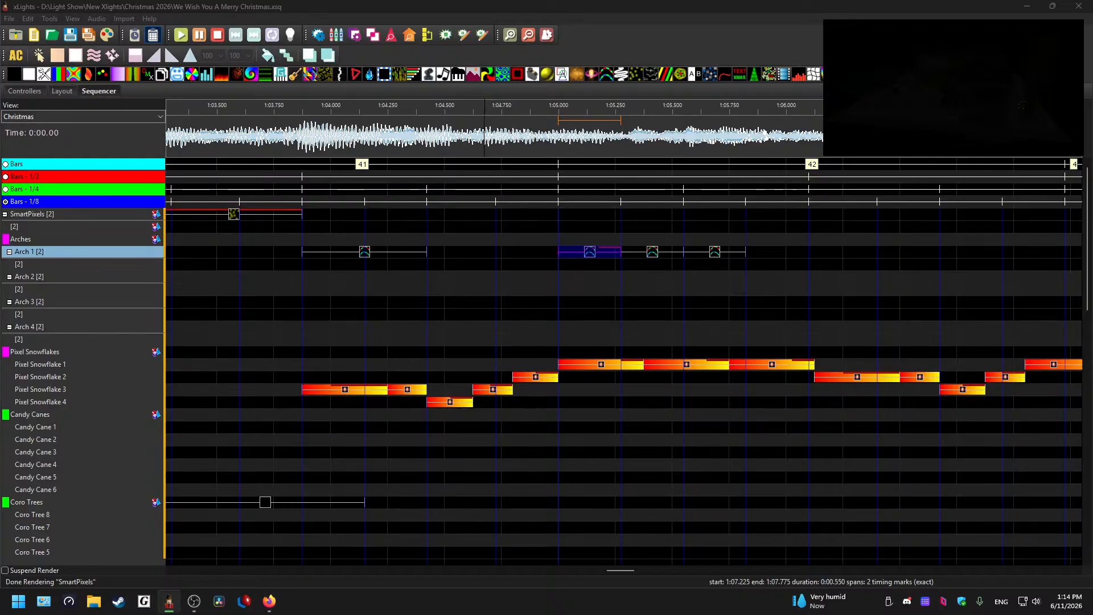
click(590, 255)
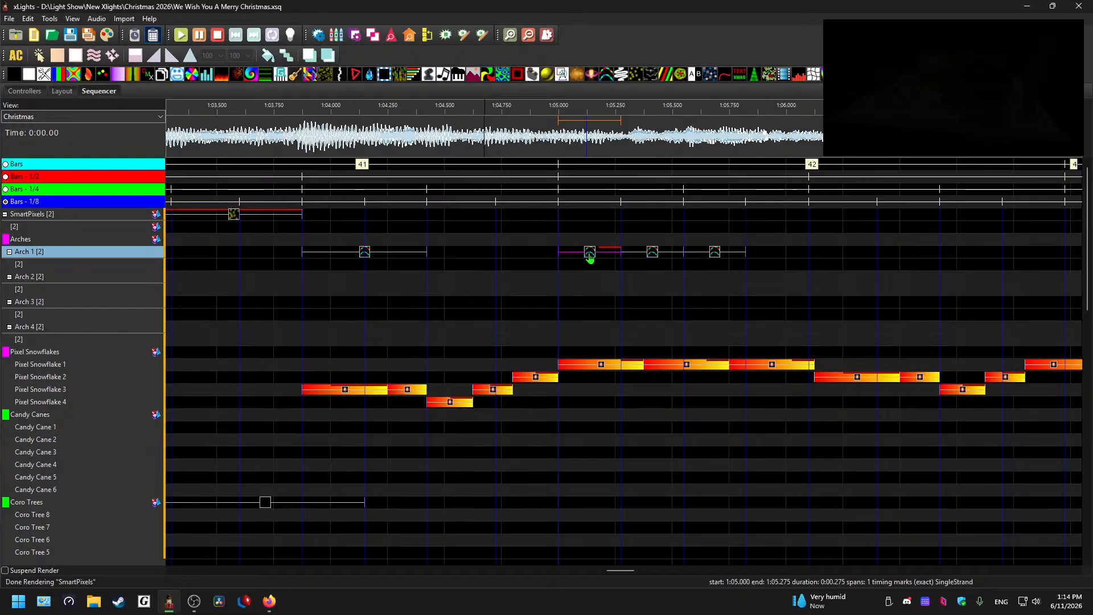
click(662, 254)
key(Delete)
click(701, 254)
key(Delete)
Step: Paste the faded effect onto Arch 1 at 1:05.275 and 1:05.550, and check it by playback from 1:04.925
click(668, 253)
key(ctrl+v)
click(727, 254)
key(ctrl+v)
click(543, 152)
key(space)
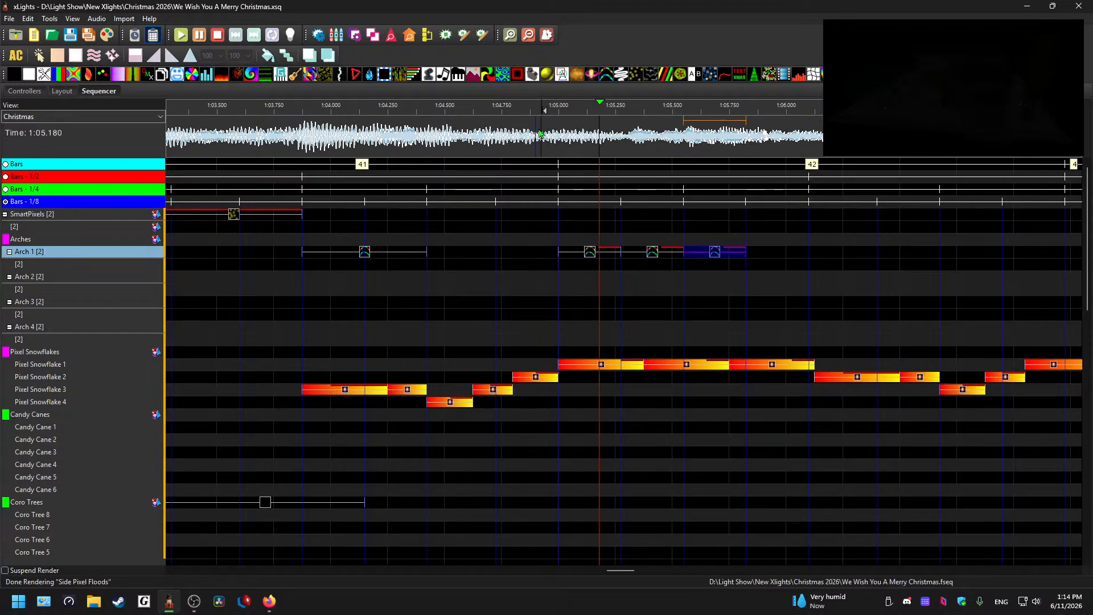
key(space)
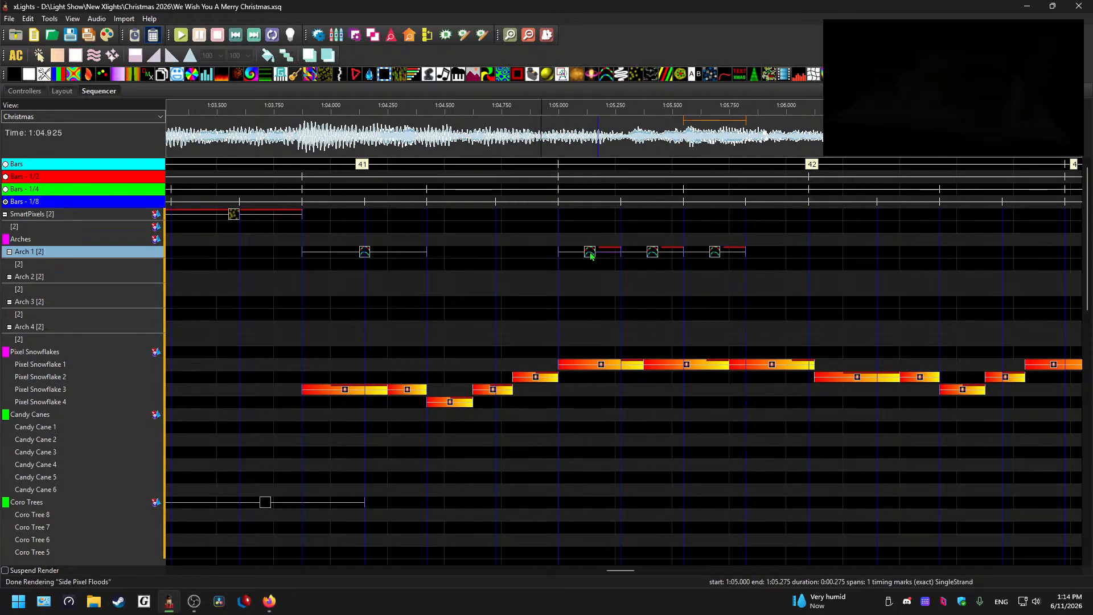
Step: Play back from 1:04.850, shift the third short Arch 1 effect to start at about 1:05.70, and extend the second to 1:05.700
click(594, 256)
click(723, 251)
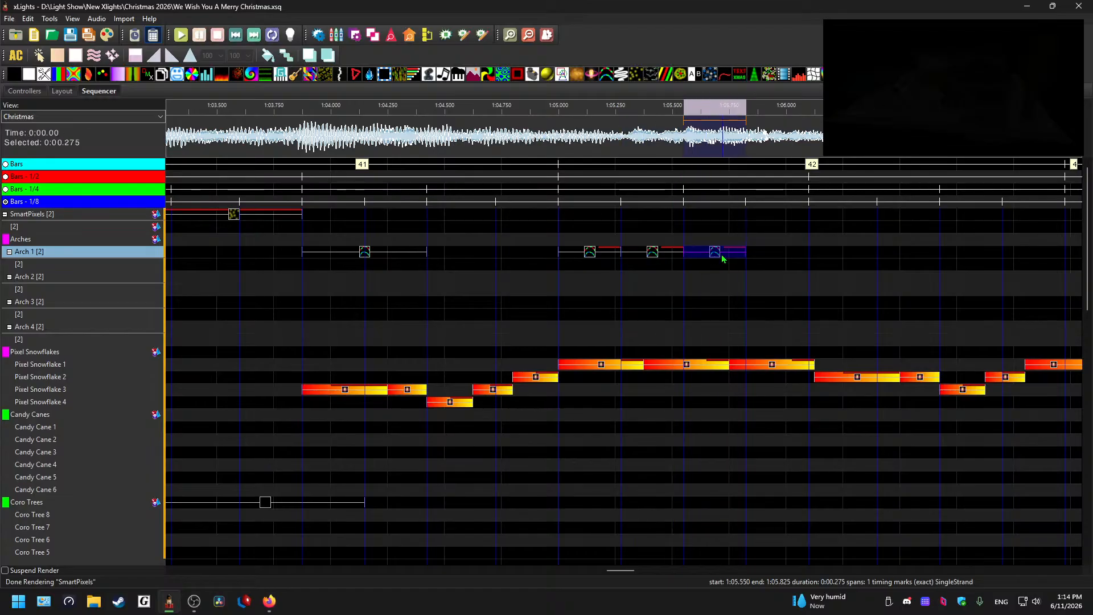
click(525, 135)
key(space)
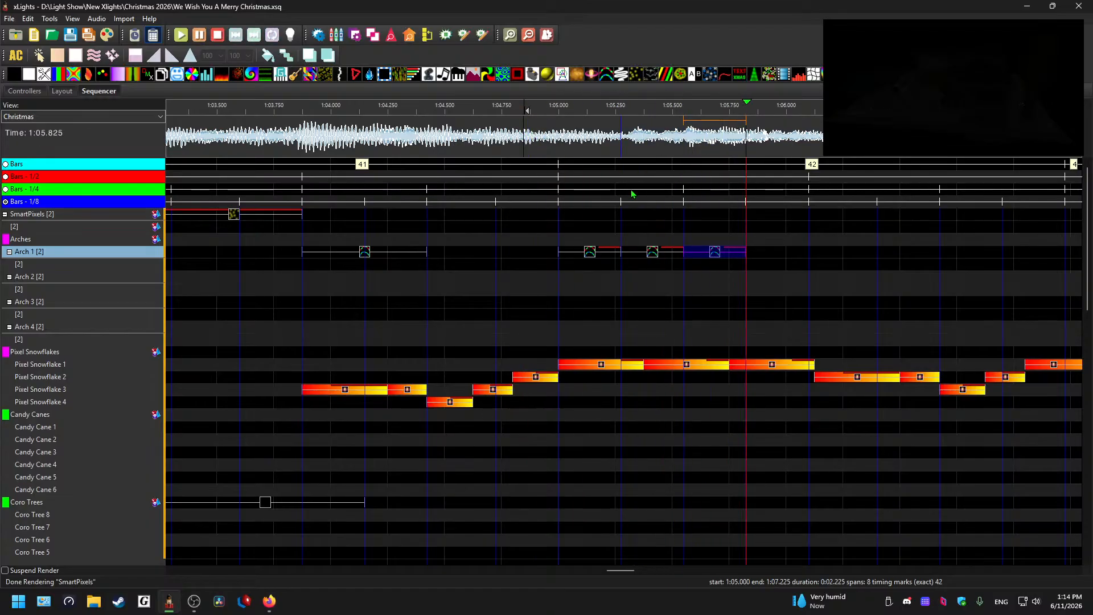
drag(719, 252, 753, 254)
drag(684, 252, 723, 251)
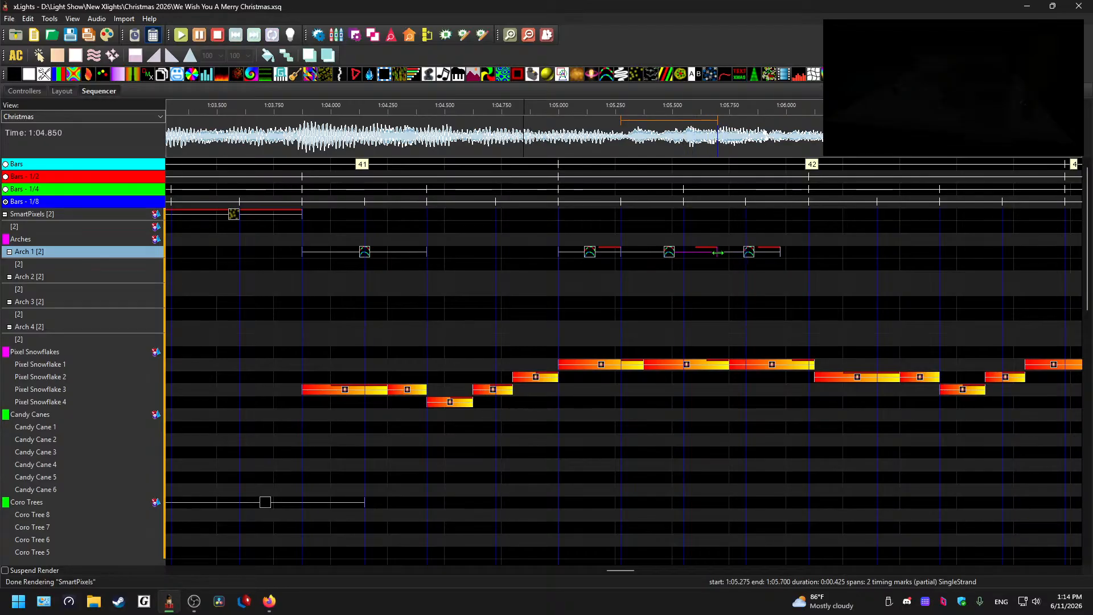
Step: Move the boundary between the first two short Arch 1 effects to about 1:05.35, and play back from about 1:04.9 and 1:05.950
click(519, 158)
drag(621, 252, 640, 252)
click(547, 127)
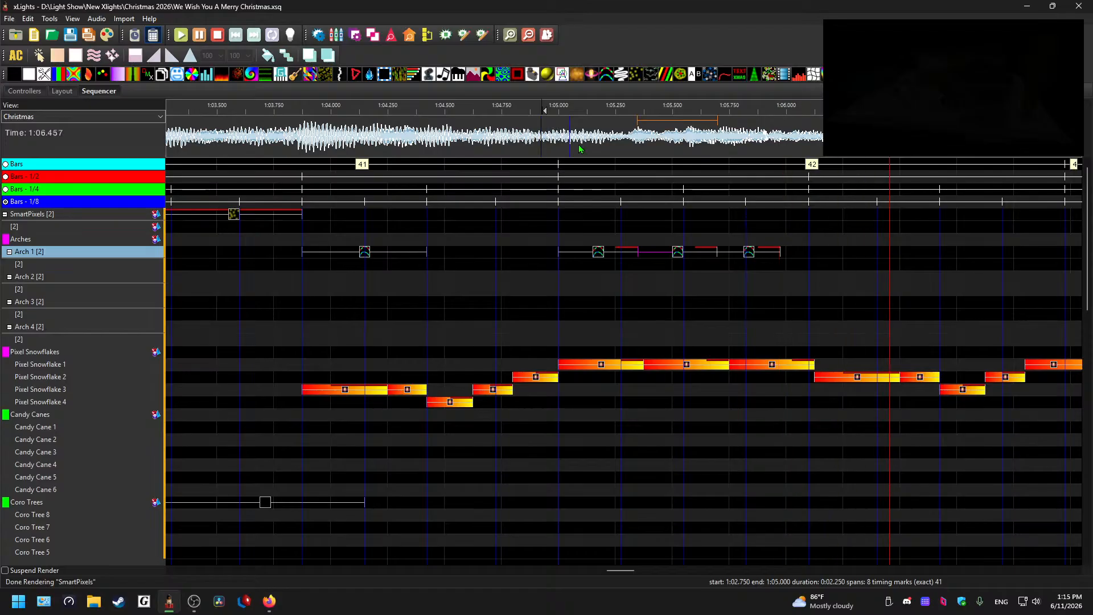
key(space)
click(774, 137)
key(space)
key(space)
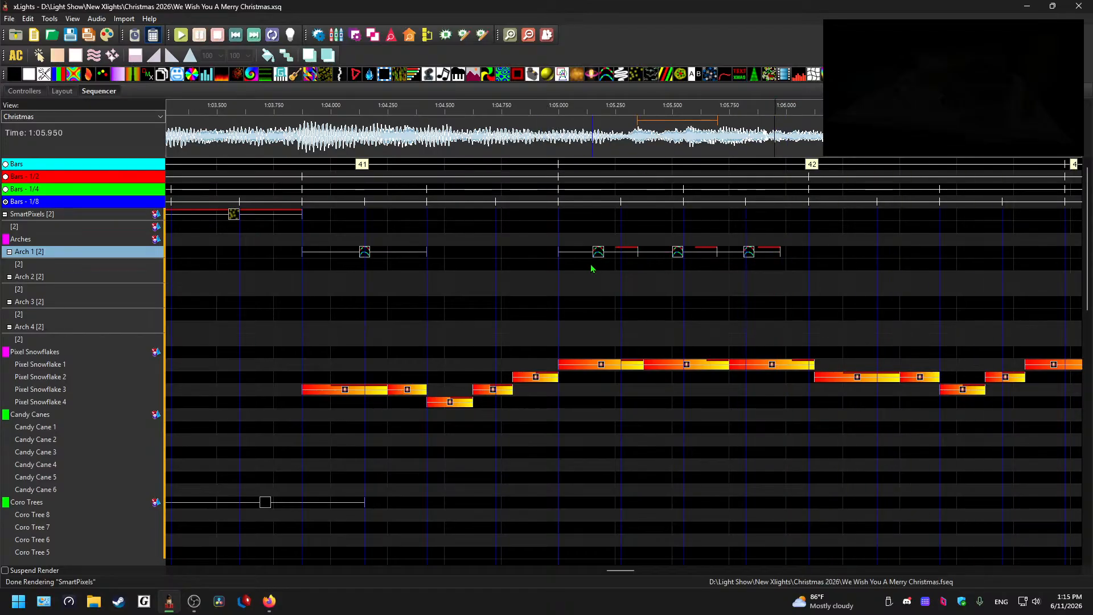
Step: Replay the passage around bar 41 from about 1:03.8, 1:04.7 and 1:04.150 to examine the timing of the Arch 1 effects
key(space)
click(291, 135)
key(space)
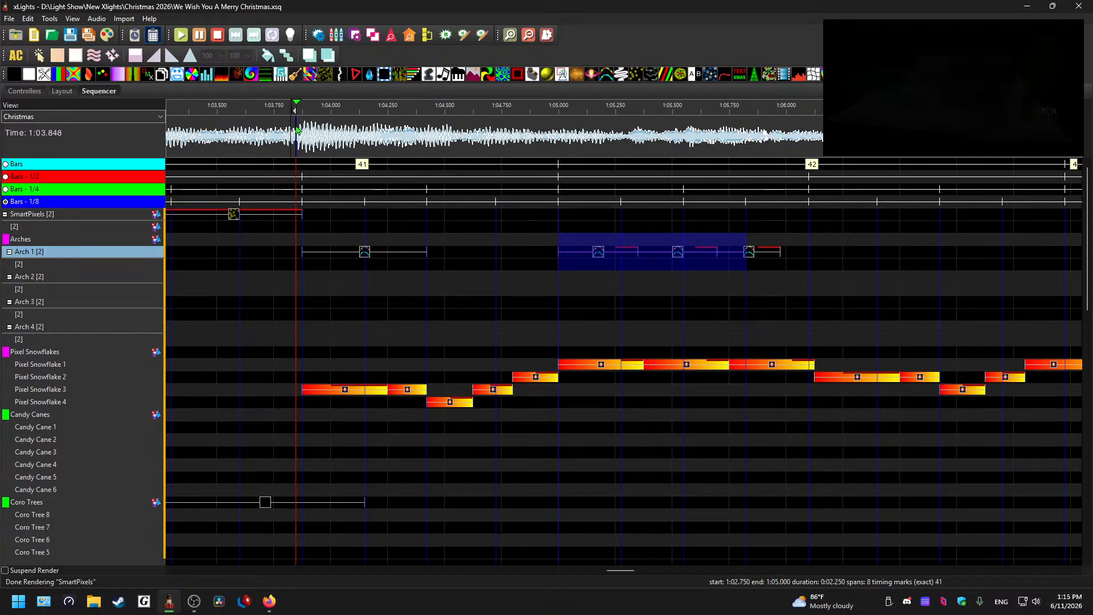
key(space)
click(499, 142)
key(space)
key(space)
click(368, 142)
key(space)
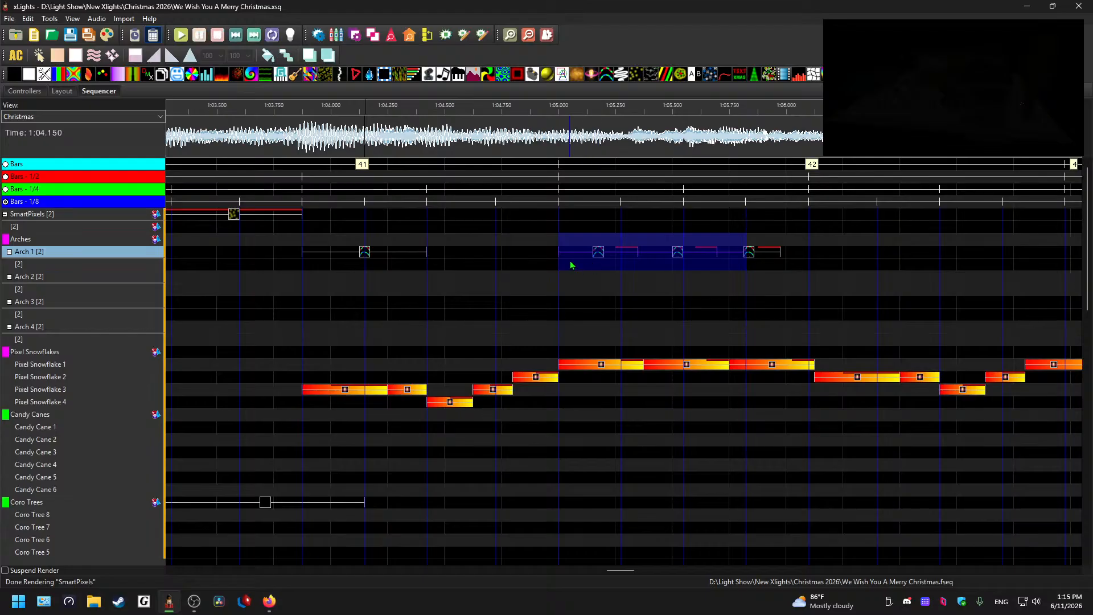
Step: Play back the passage before bar 42, and move the three short Arch 1 effects starting at 1:05.000 down to Arch 2
click(524, 256)
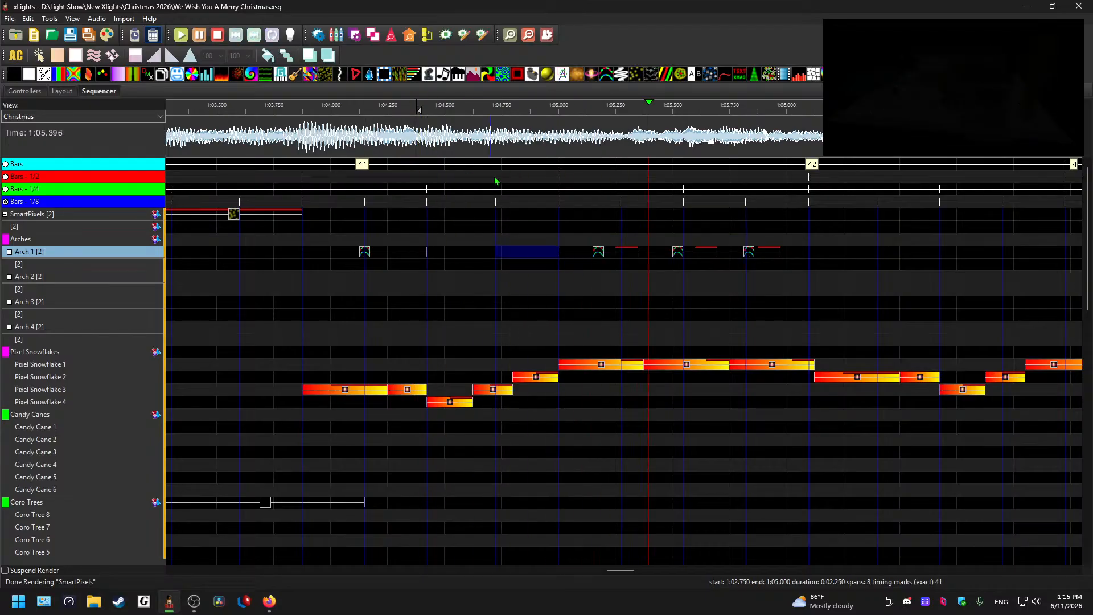
drag(605, 264, 764, 260)
click(598, 254)
drag(602, 257, 599, 278)
drag(682, 253, 686, 265)
drag(749, 254, 749, 278)
Step: Replace the long Arch 1 effect in bar 41 with a copy of the three Arch 2 effects starting at 1:03.875, and play it back
drag(573, 286, 767, 275)
click(379, 255)
key(Delete)
click(332, 254)
key(ctrl+v)
click(295, 137)
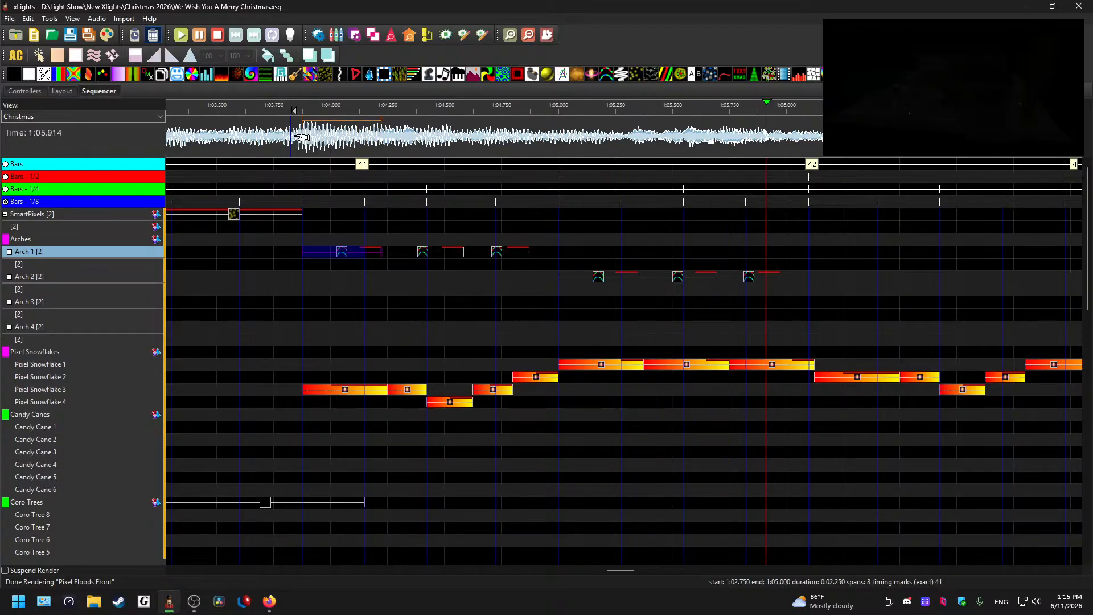
key(space)
Step: Paste the three copied effects onto Arch 2 at about 1:06.100, and play back from about 1:03.95
click(823, 267)
key(ctrl+v)
key(ctrl+z)
click(825, 280)
key(ctrl+v)
click(320, 136)
key(space)
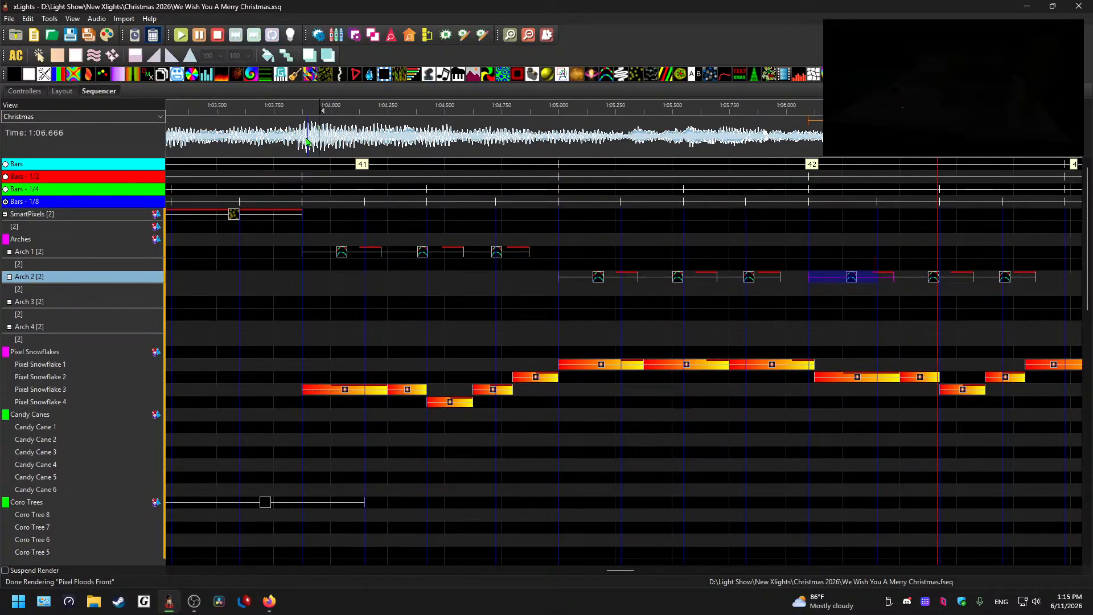
key(space)
Step: Check the three Arch 2 effects in bar 42, and paste the copied group onto Arch 3 at 1:07.225
drag(654, 570, 638, 571)
click(468, 278)
click(552, 278)
click(623, 279)
click(684, 139)
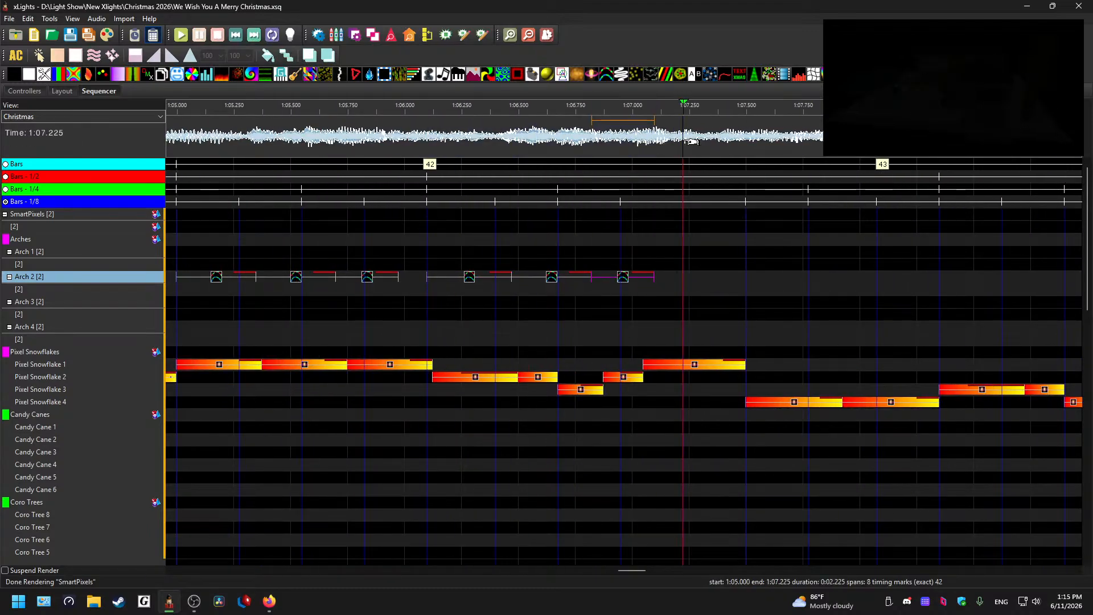
click(696, 300)
key(ctrl+v)
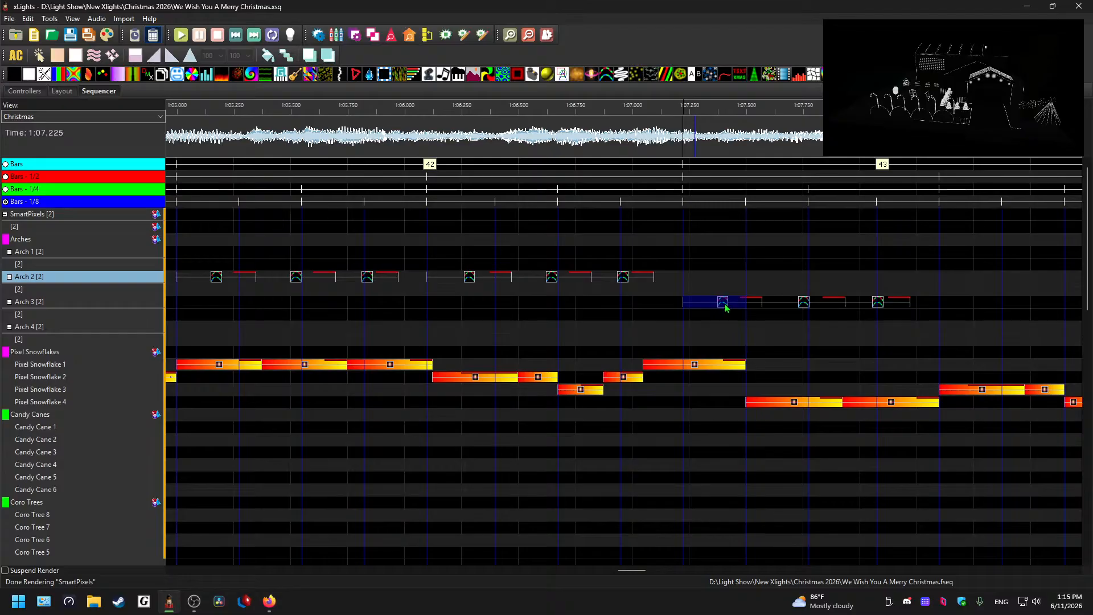
Step: Paste the three-effect group onto Arch 4 at 1:08.350 and again at 1:09.475, playing back from 1:08.350
click(966, 314)
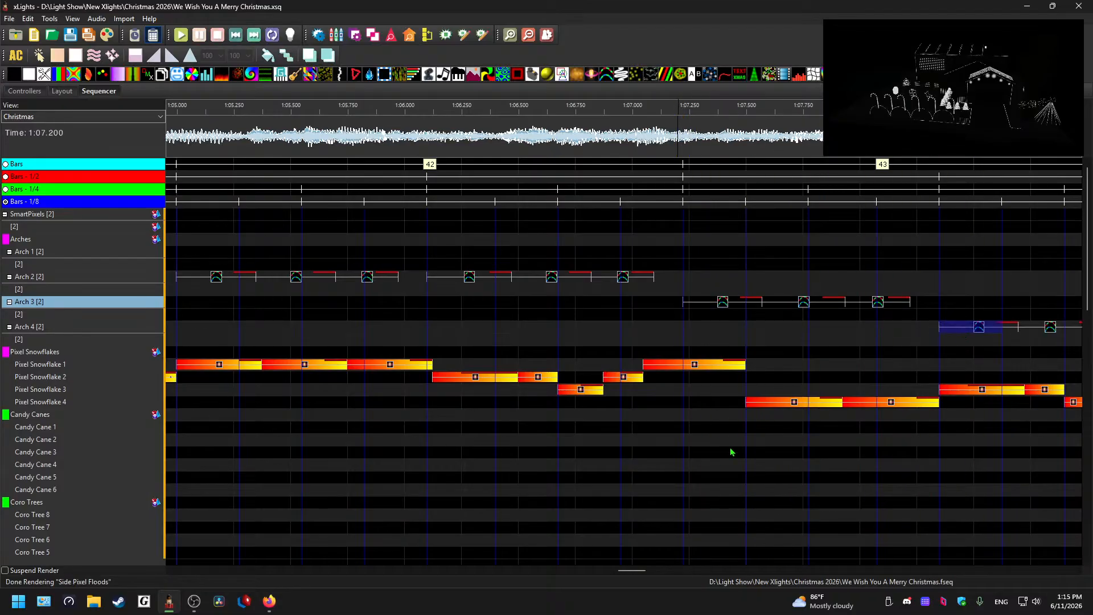
drag(632, 570, 647, 569)
click(414, 129)
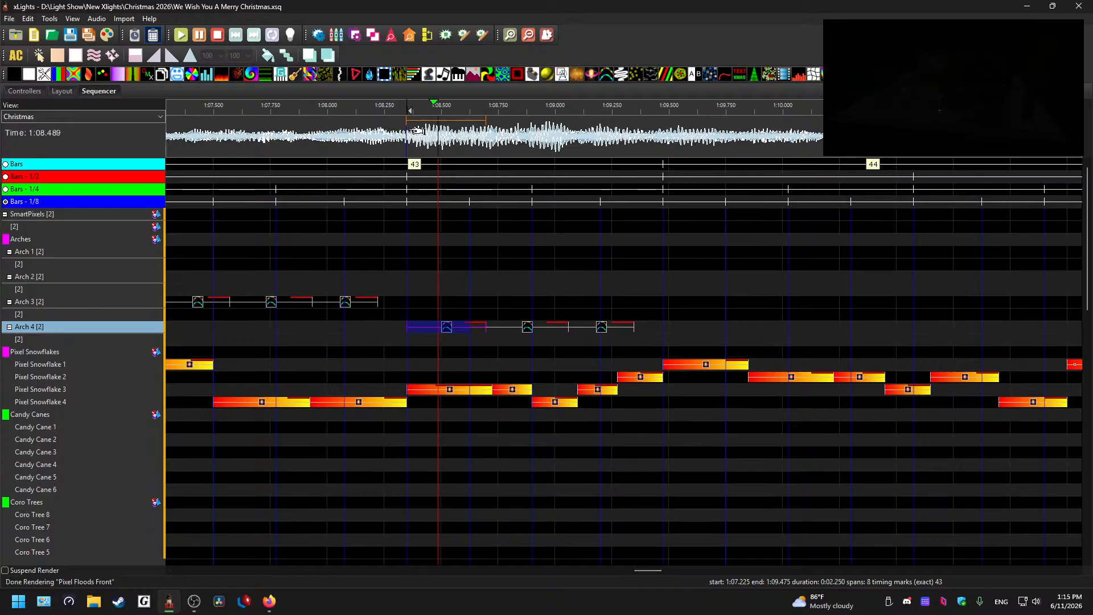
click(665, 328)
key(ctrl+v)
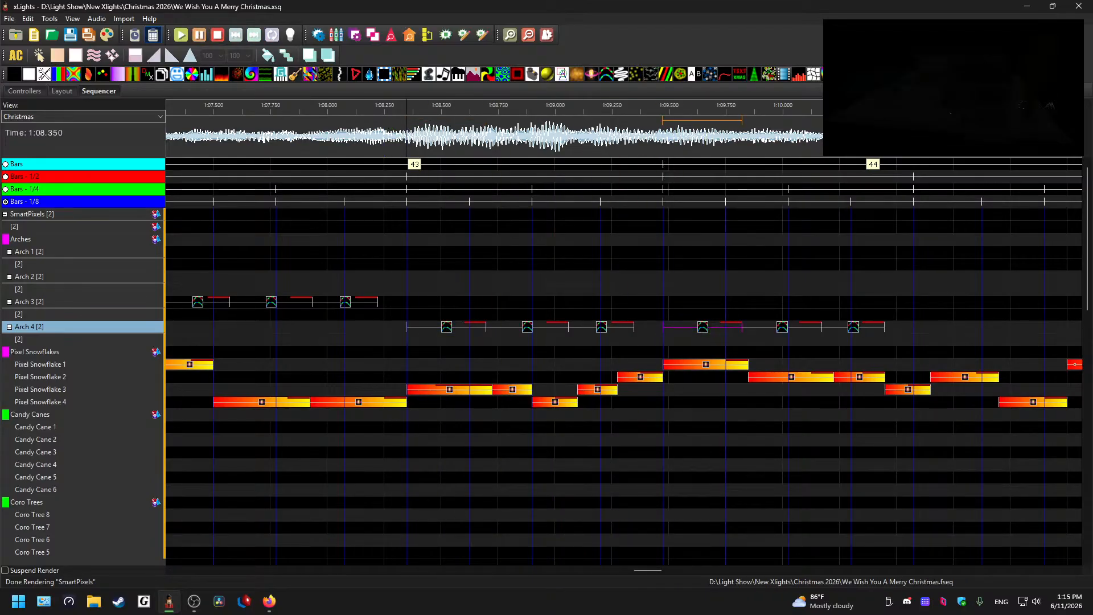
Step: Examine the timing of the three Arch 4 effects starting at 1:09.475 by playing back from 1:09.275 and 1:09.450
click(802, 327)
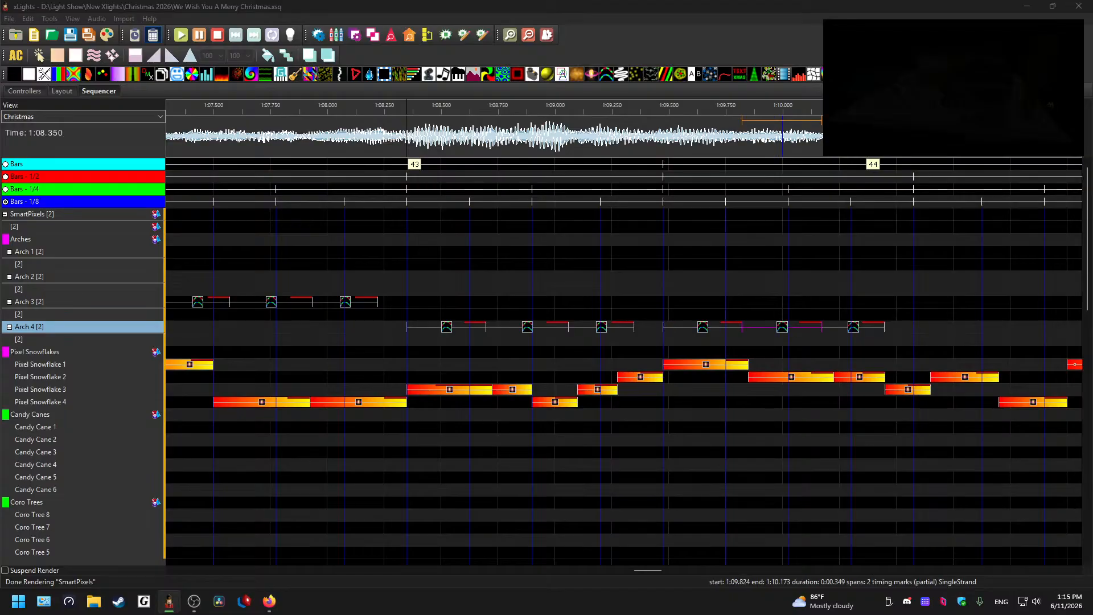
click(861, 329)
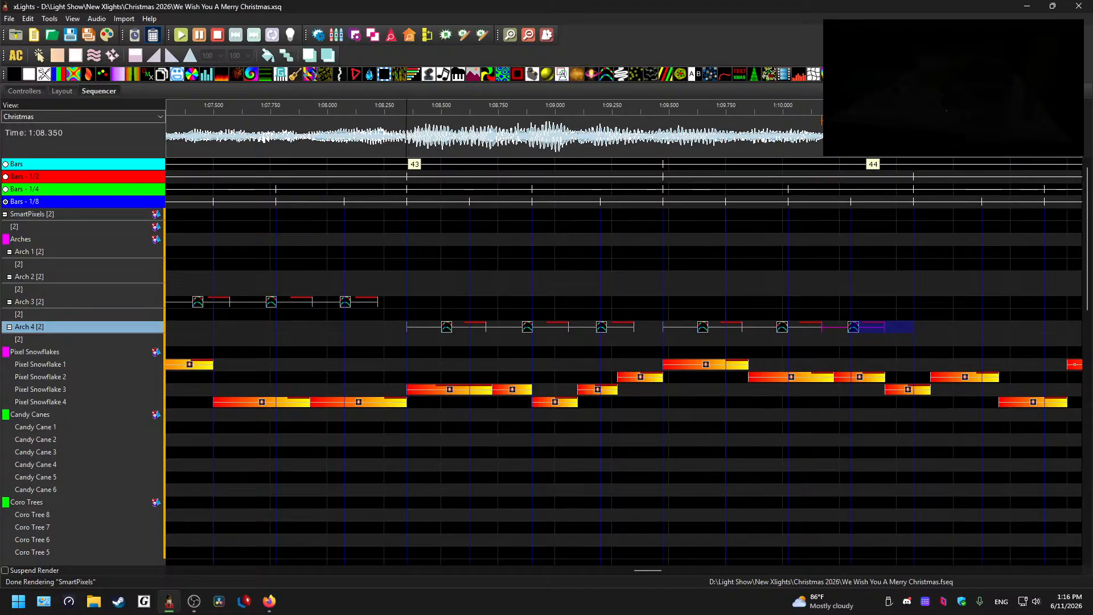
click(617, 143)
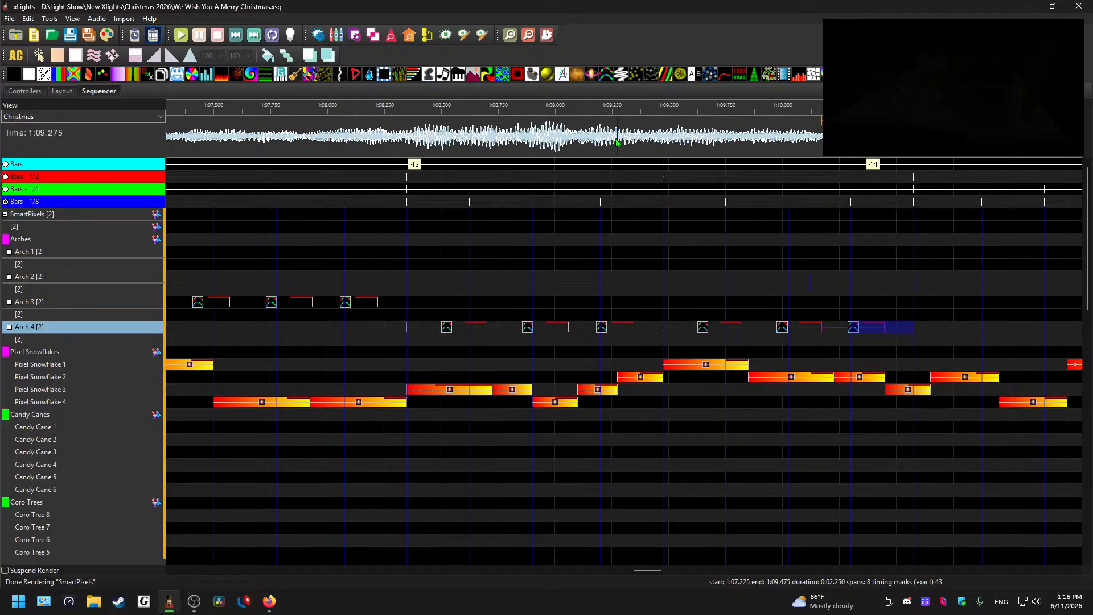
click(710, 332)
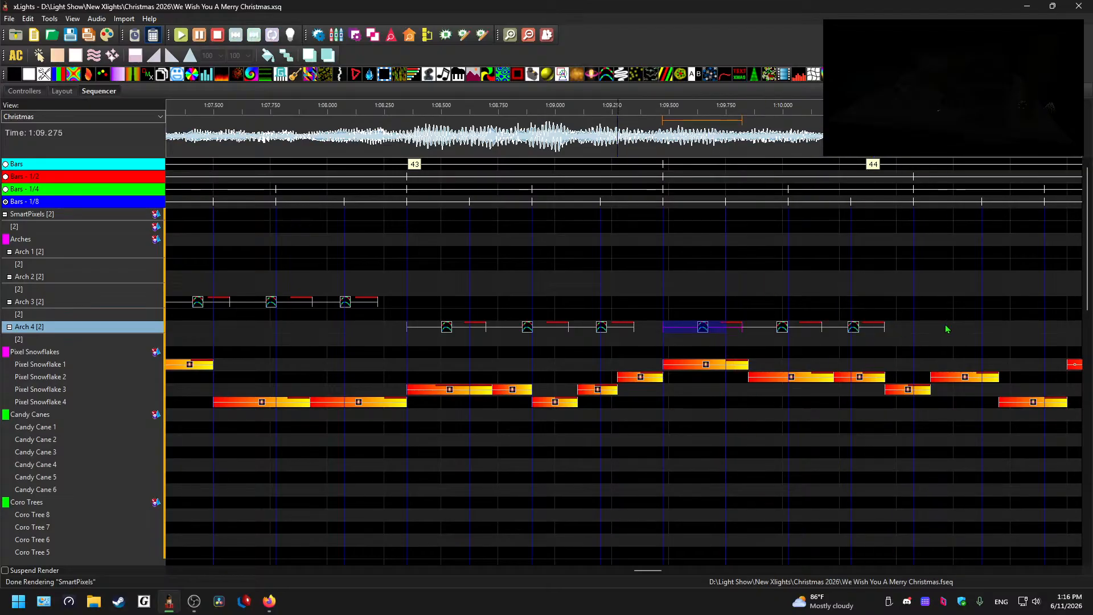
key(space)
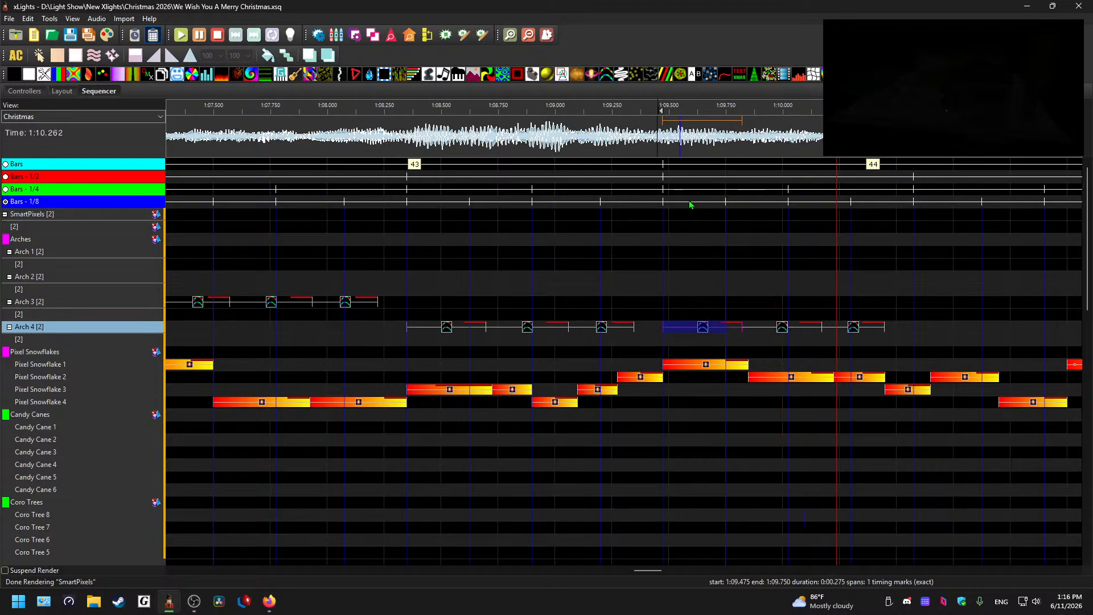
Step: Place single copied effects on Arch 4 at 1:10.575 and on Arch 2 at 1:10.875, and play back the Arch 2 one
click(941, 331)
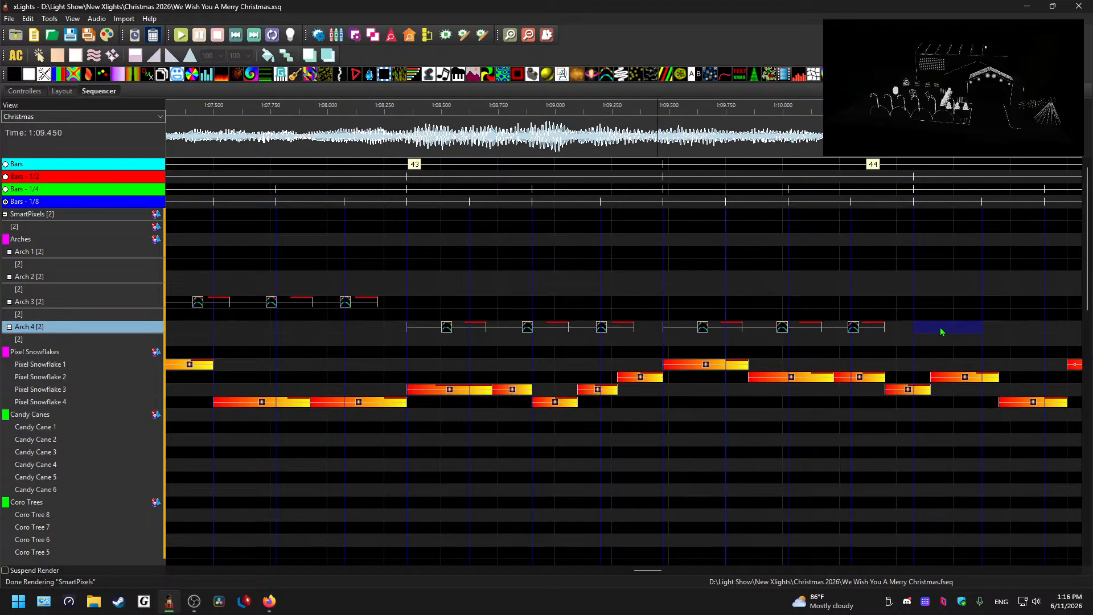
click(958, 331)
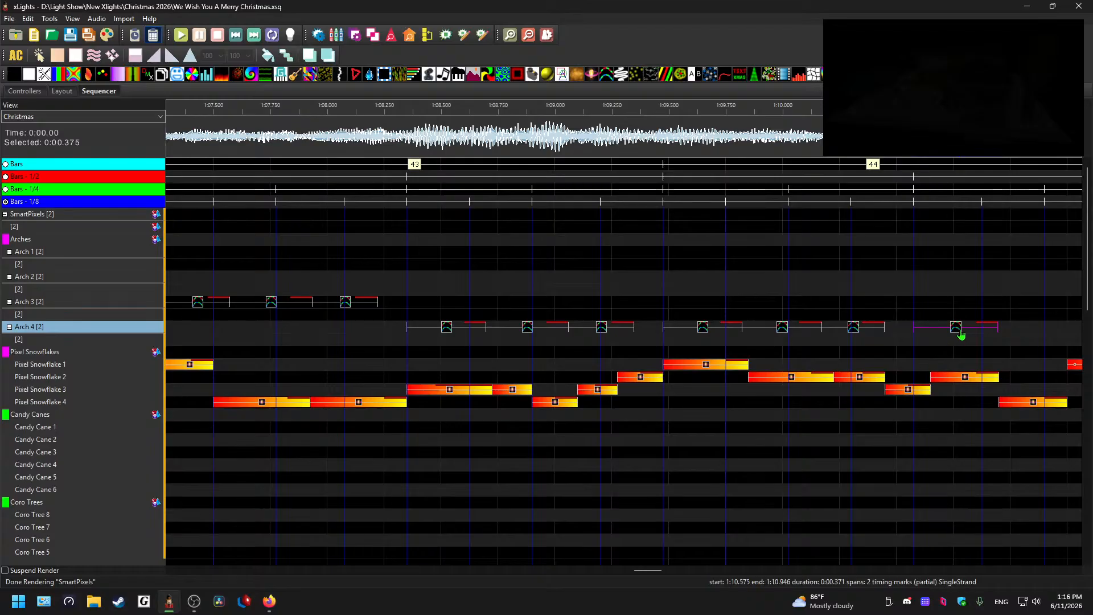
drag(646, 570, 665, 570)
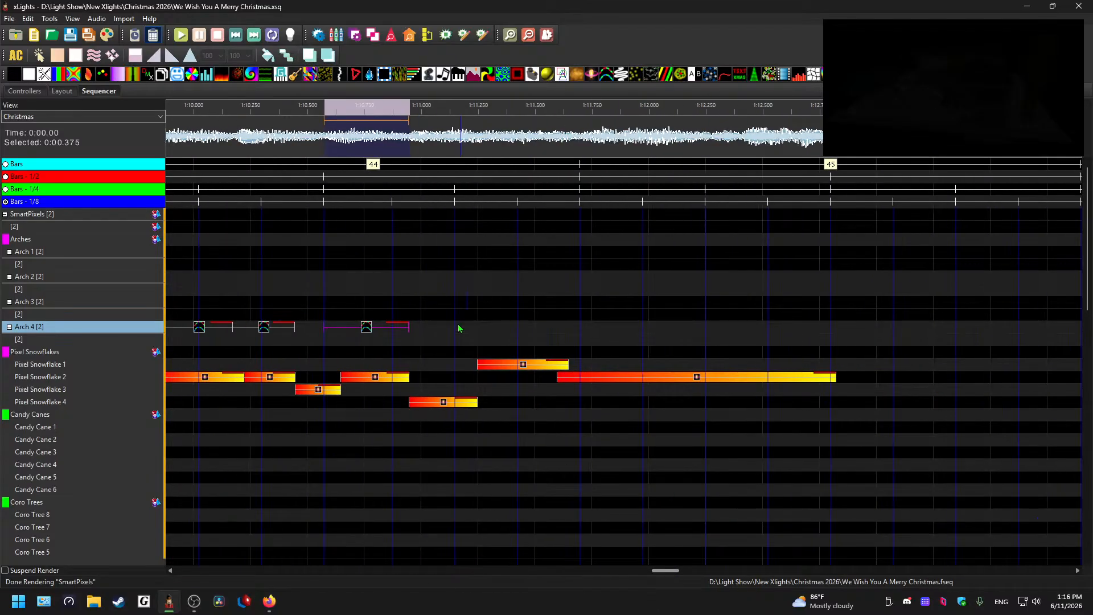
drag(416, 277, 454, 281)
click(432, 278)
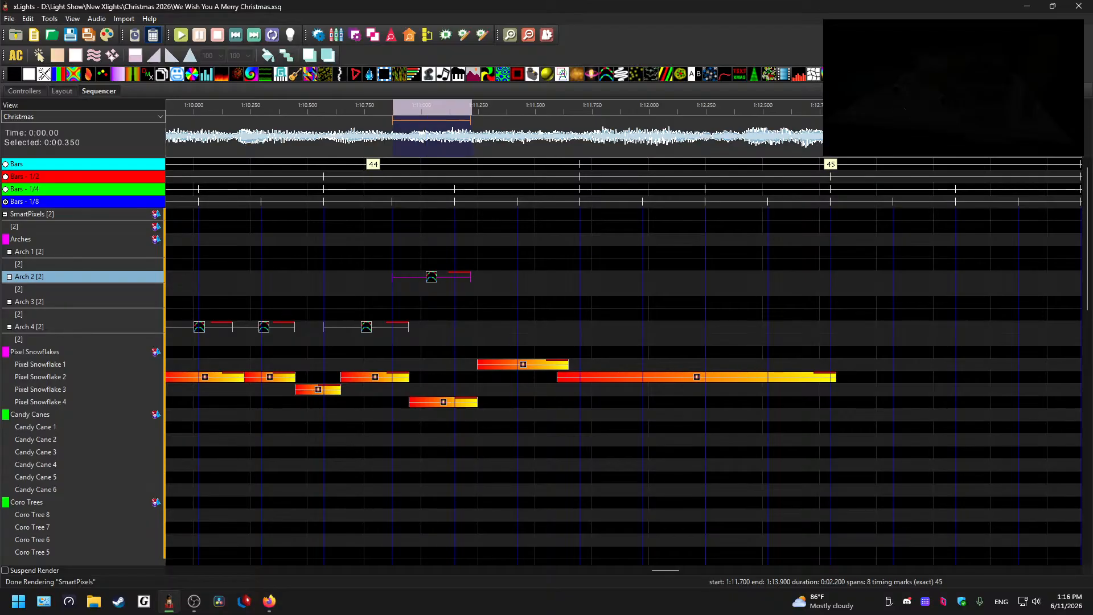
click(432, 279)
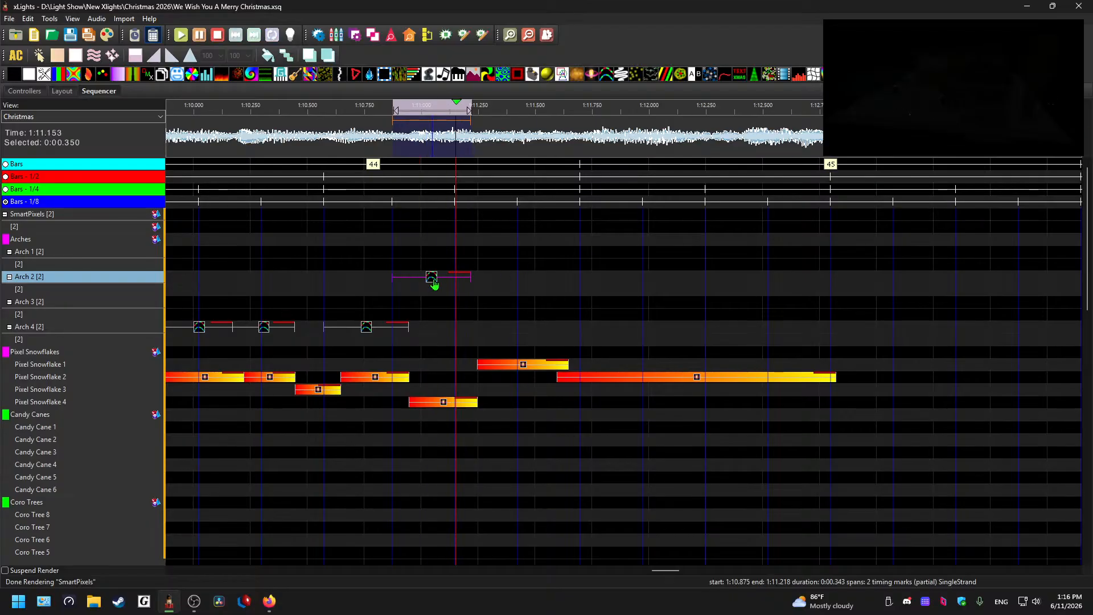
Step: Place copied effects on Arch 3 from 1:11.150 to about 1:11.575 and on Arch 4 starting at about 1:11.575
key(ctrl+v)
click(491, 306)
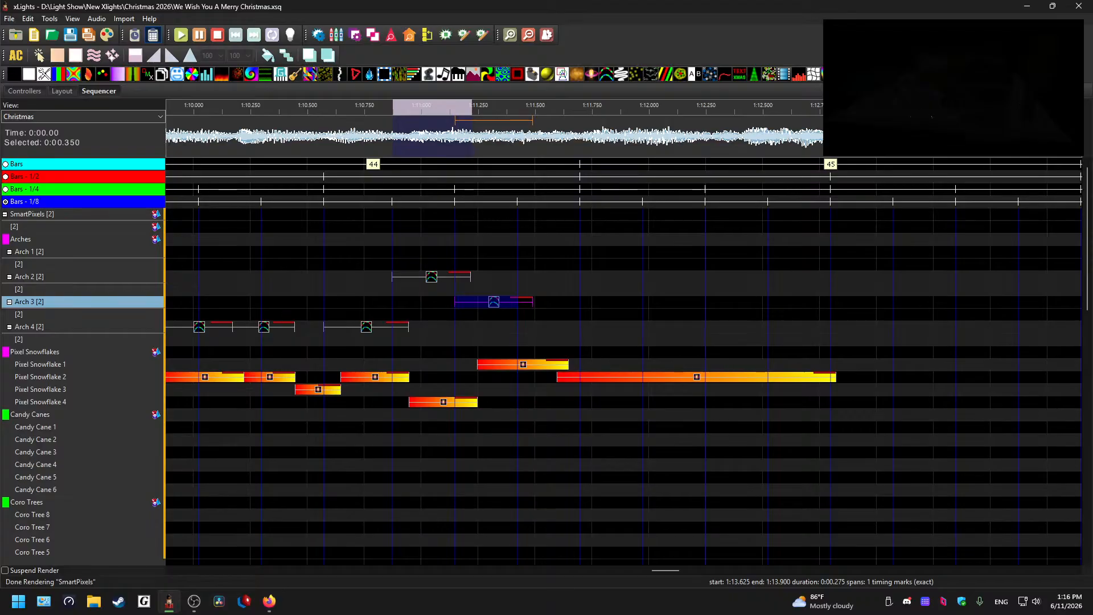
drag(517, 327, 579, 328)
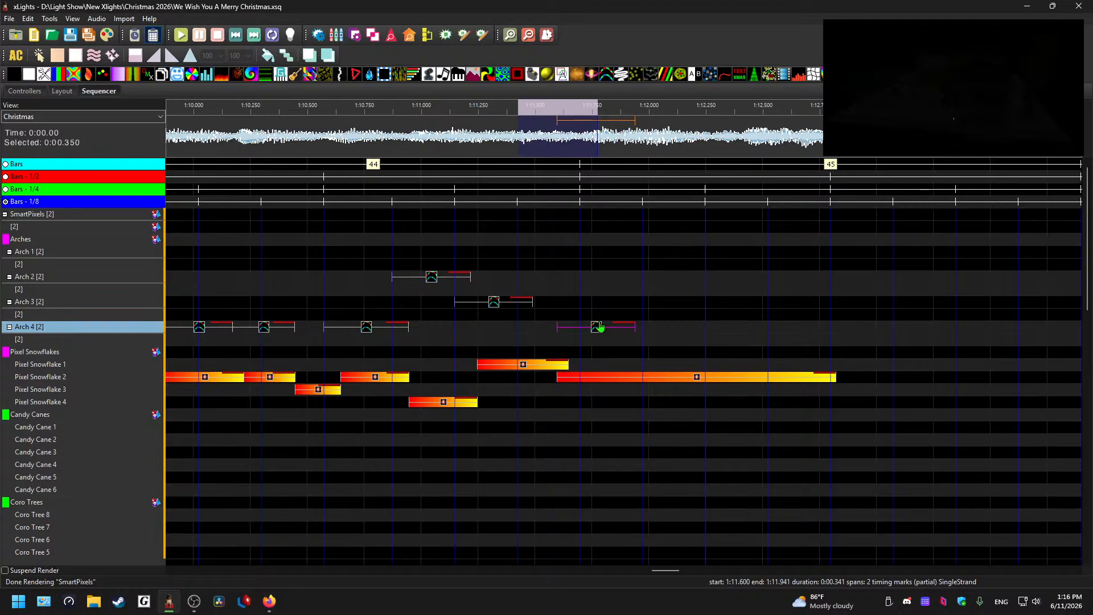
key(Left)
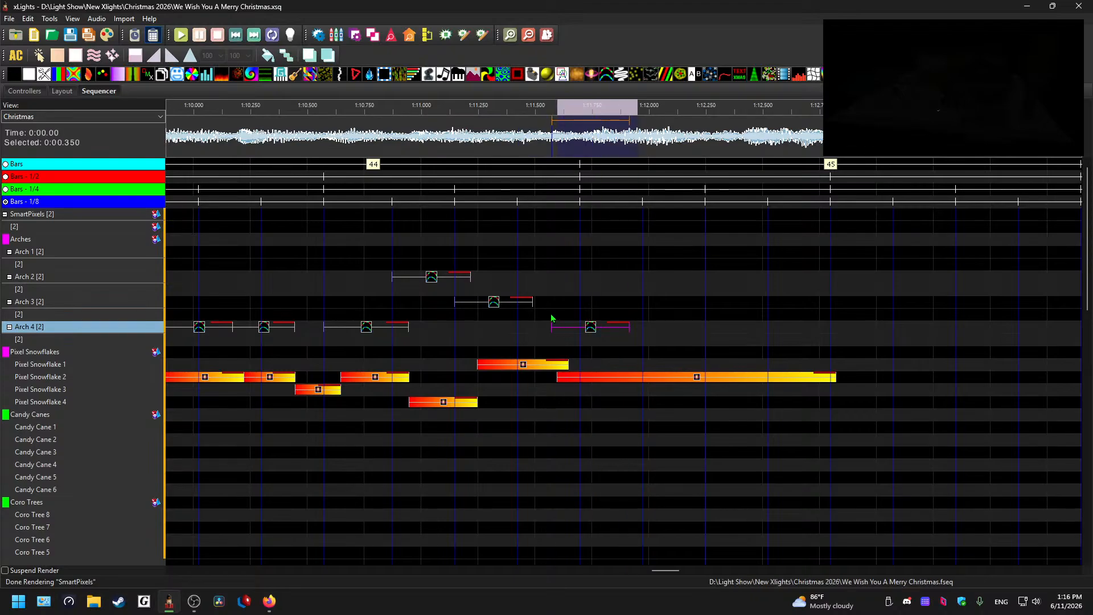
drag(532, 302, 550, 301)
click(594, 327)
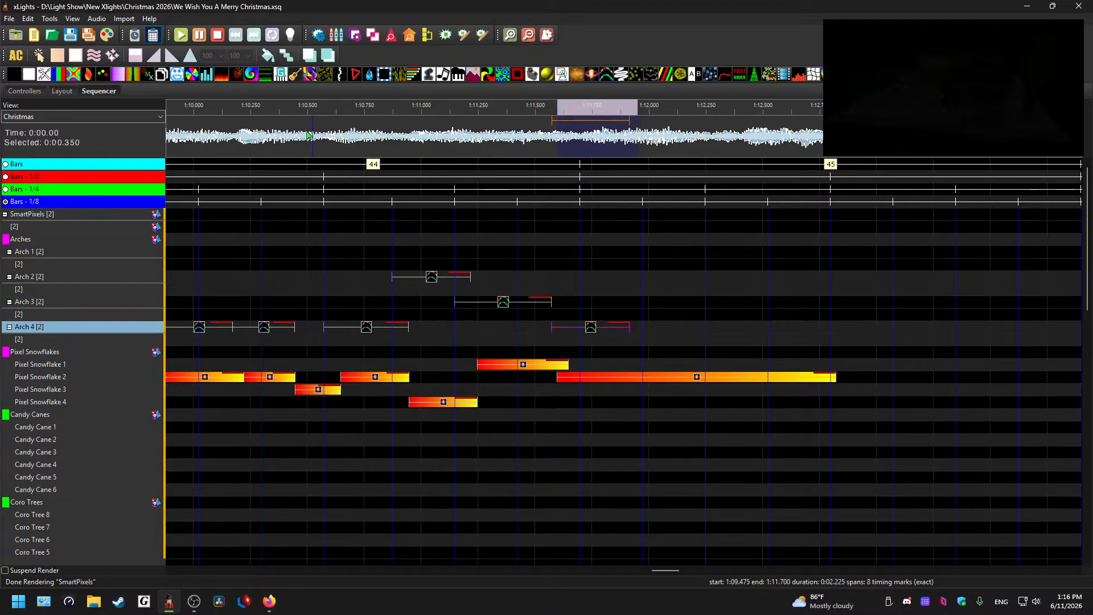
Step: Play back from 1:10.500, and retime the Arch 2 effect in bar 44 to run from about 1:11.000 to 1:11.350
click(311, 142)
key(space)
key(space)
mouse_move(471, 277)
mouse_down()
mouse_move(443, 278)
mouse_move(460, 277)
mouse_up()
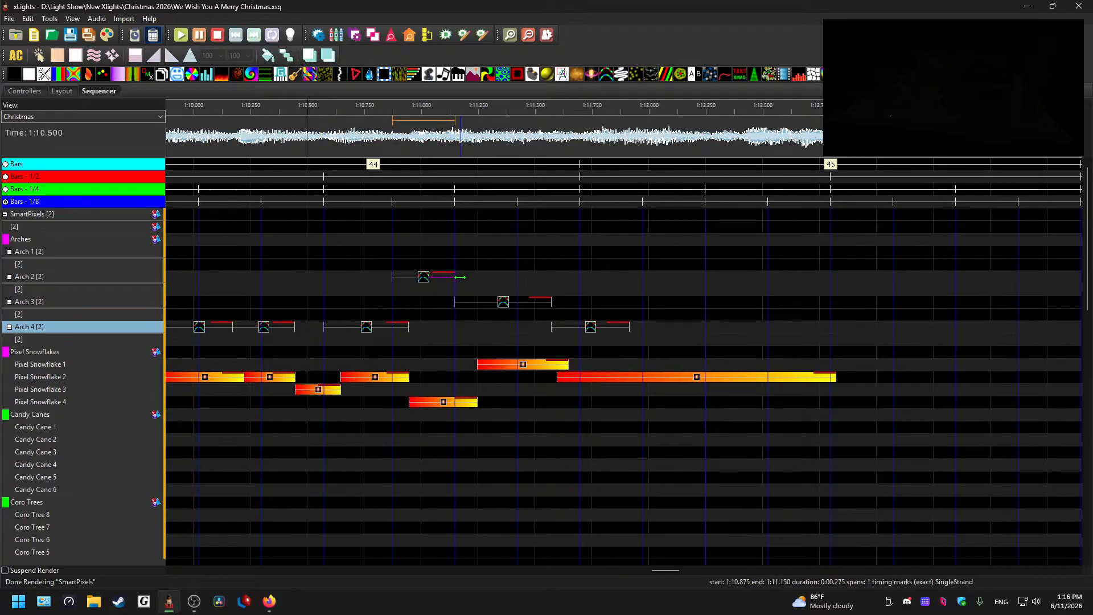
click(432, 277)
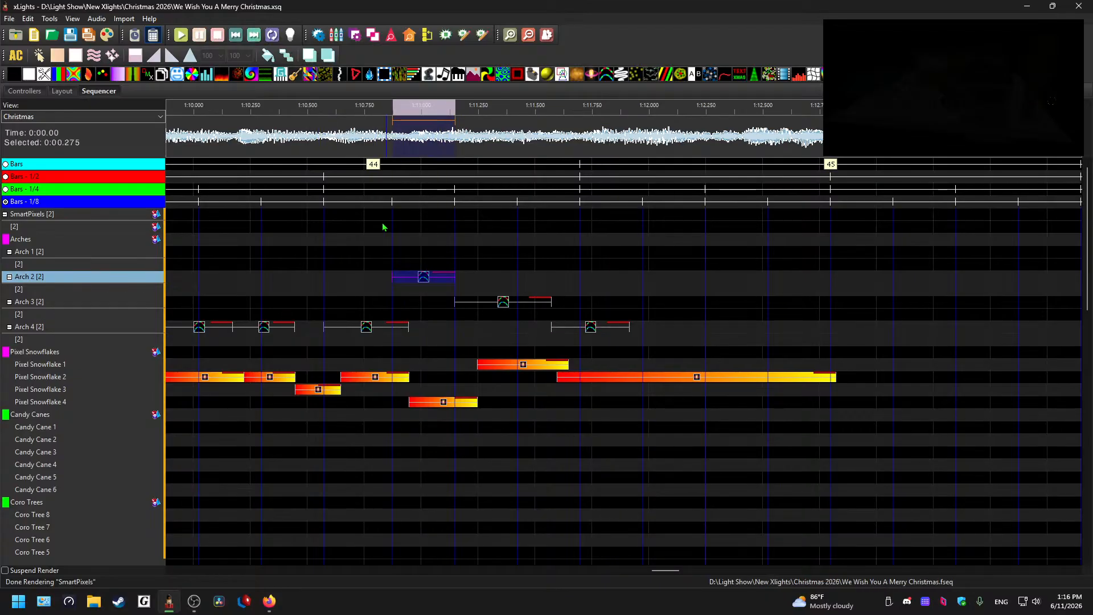
click(279, 125)
drag(393, 278, 402, 279)
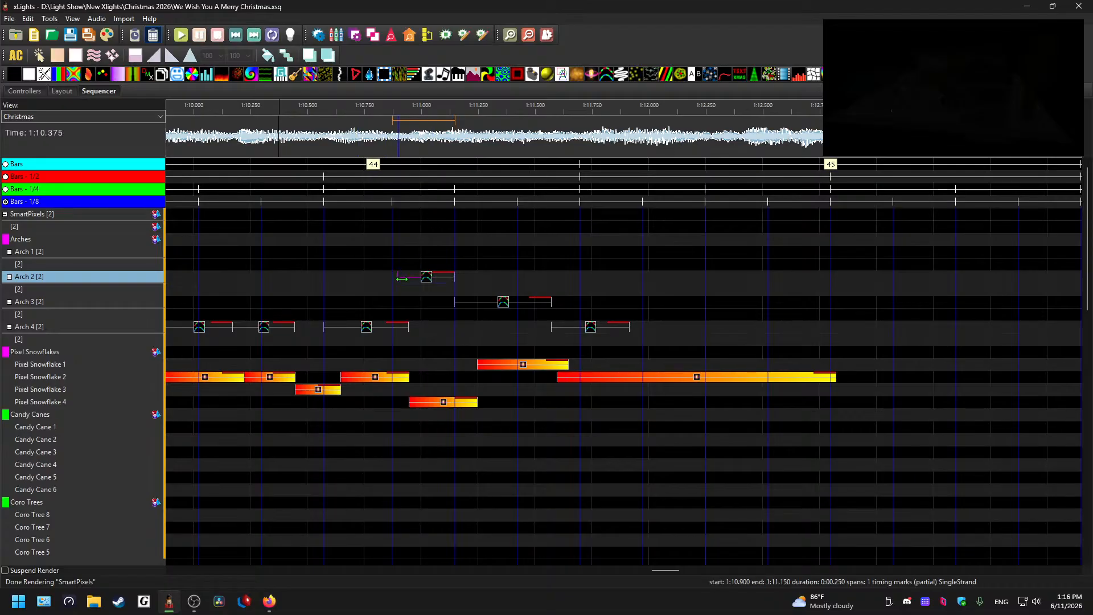
click(464, 282)
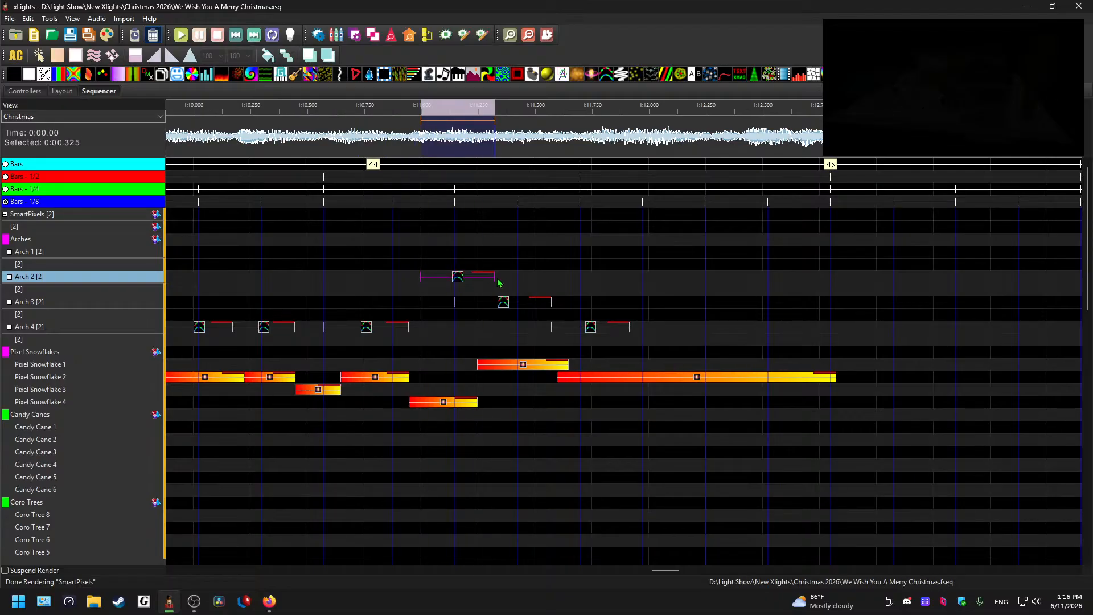
click(488, 278)
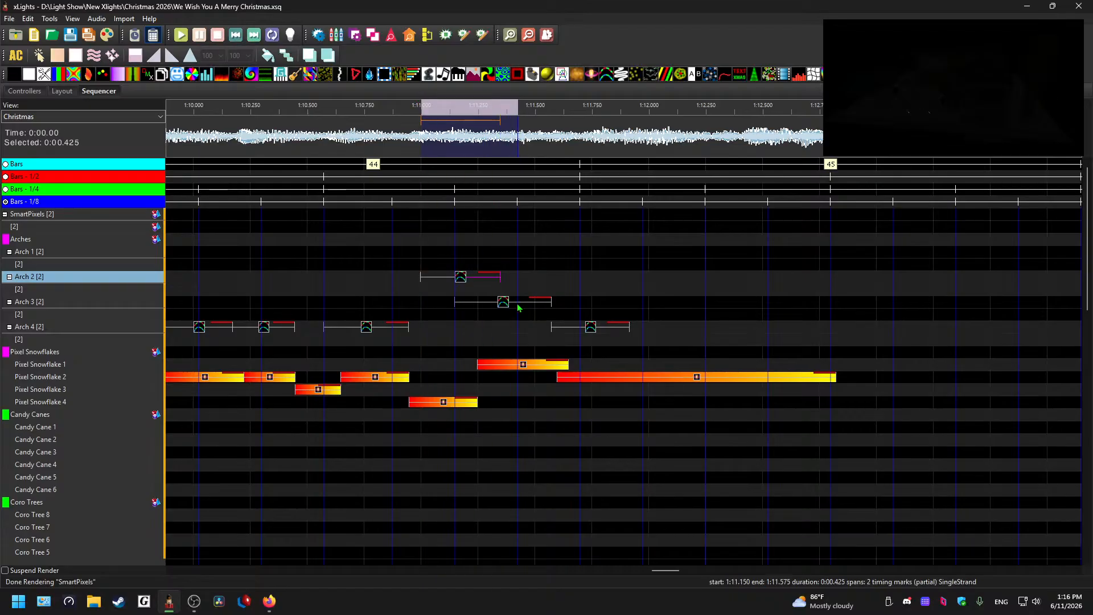
Step: Retime the Arch 3 effect to 1:11.325–1:11.700, ending the Arch 2 effect at its start and starting the last Arch 4 effect at 1:11.700
drag(458, 301, 499, 301)
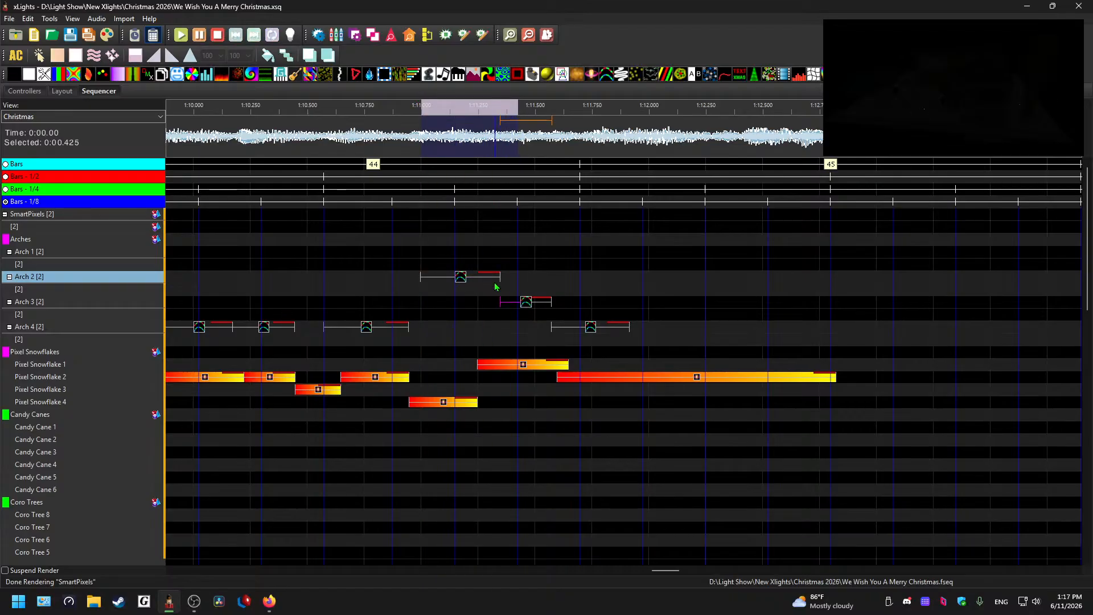
click(466, 283)
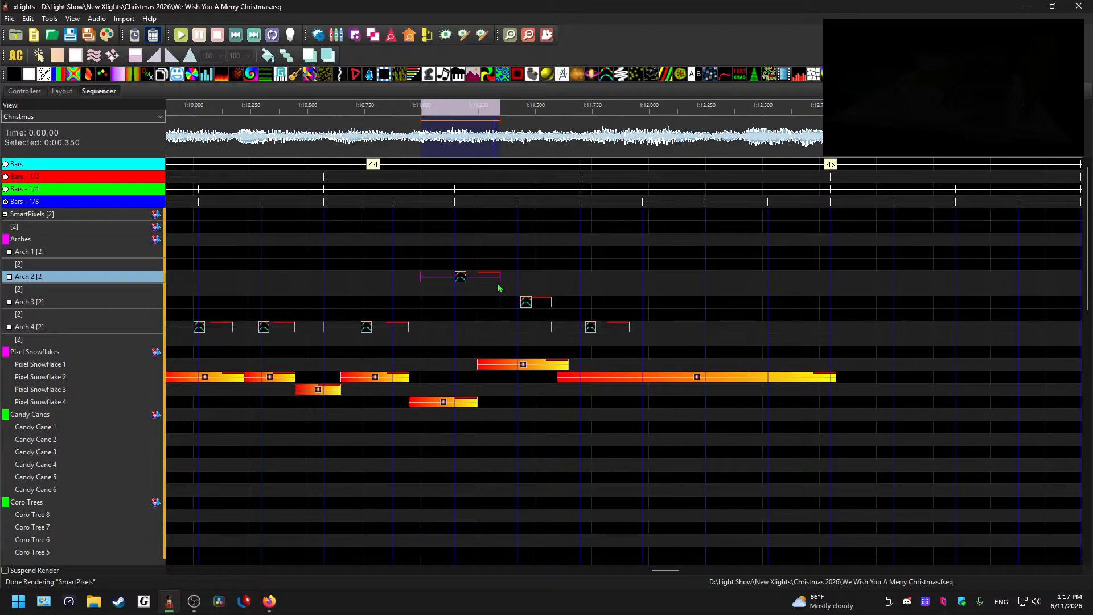
drag(499, 301, 574, 302)
click(533, 307)
click(593, 329)
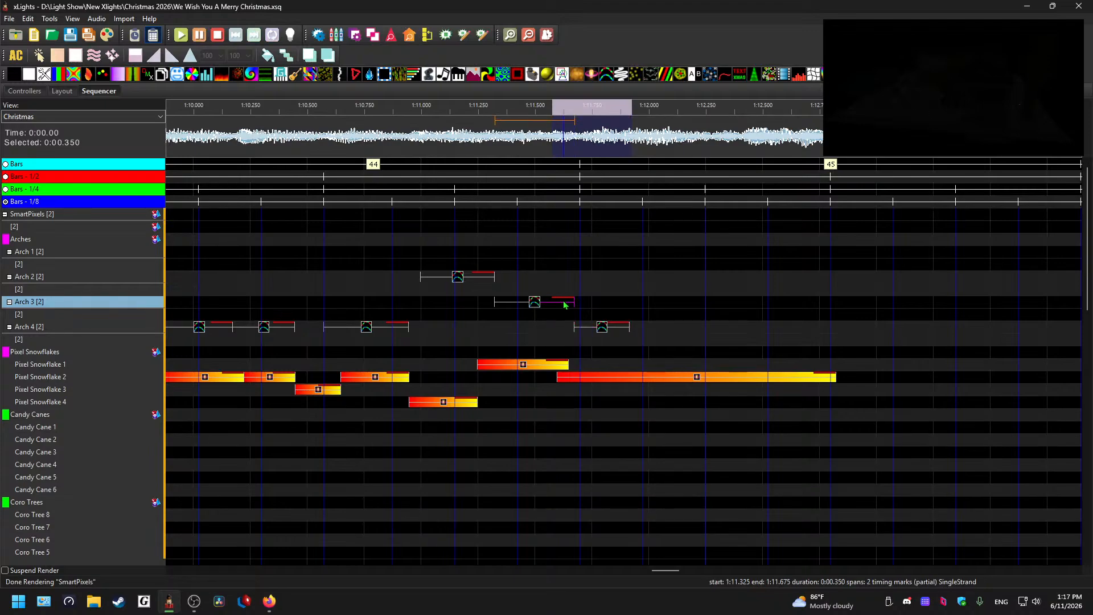
click(583, 329)
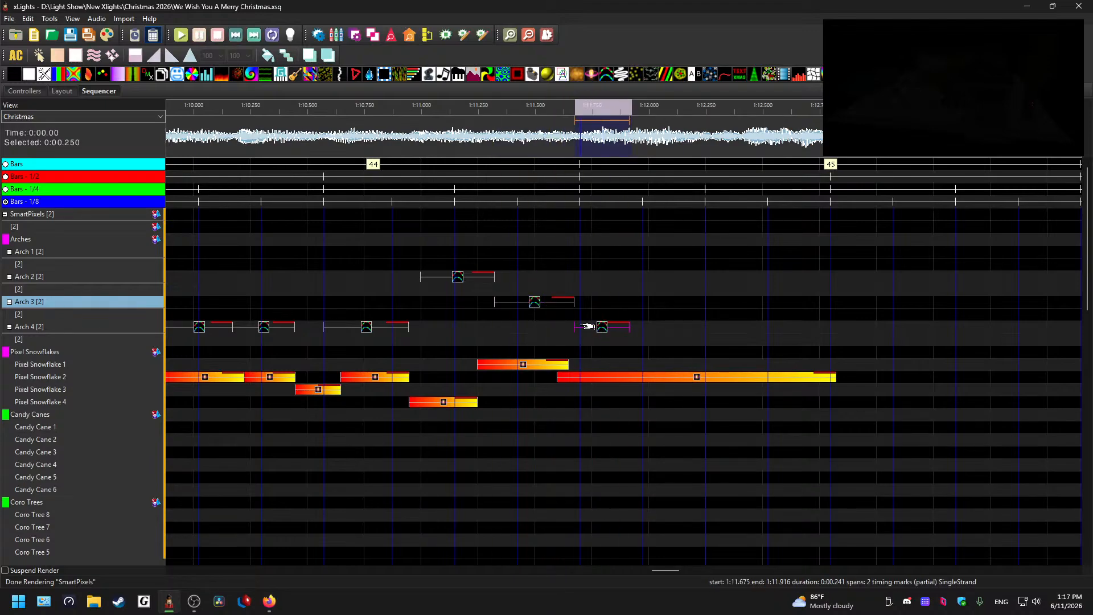
drag(573, 301, 579, 302)
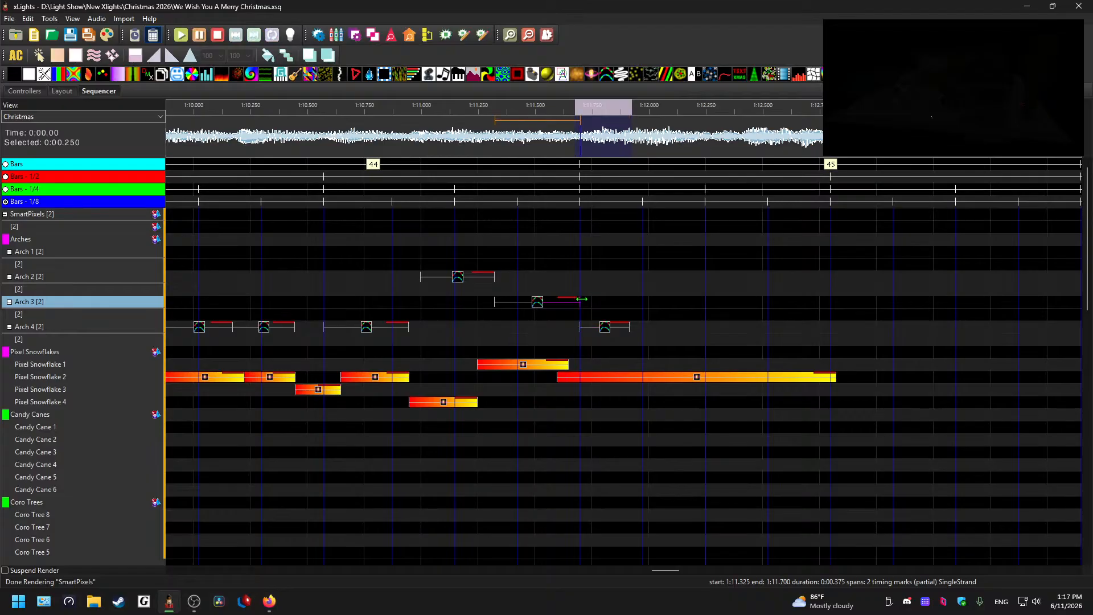
Step: Play back from 1:10.375, extend the last Arch 4 effect to about 1:12.075, and move it to Arch 1
click(283, 145)
key(space)
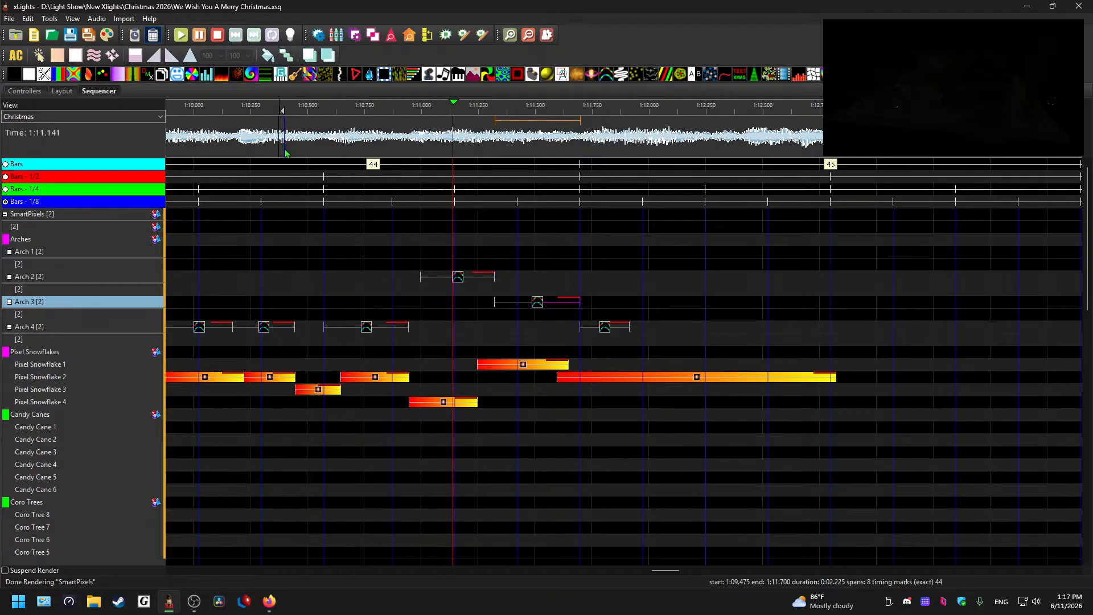
drag(630, 326, 614, 239)
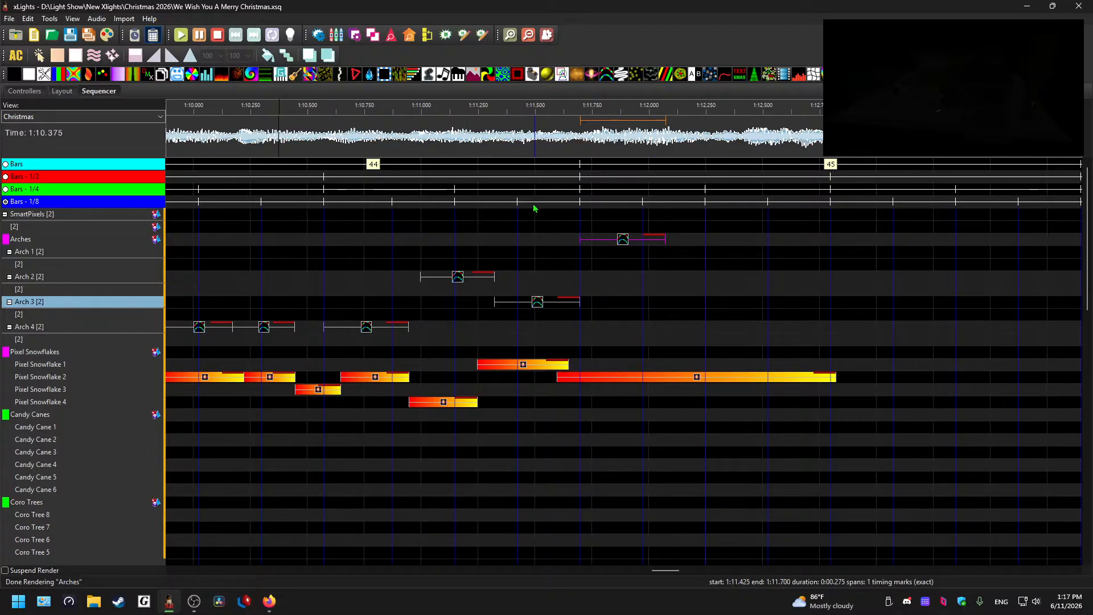
key(ctrl+z)
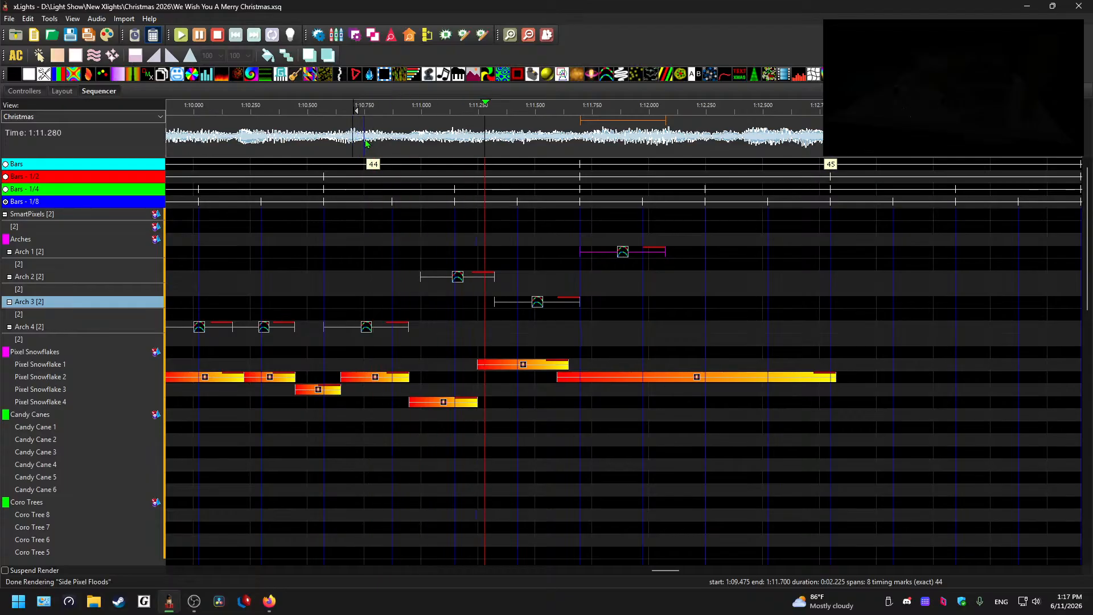
Step: Try pasting a copy of the Arch 1 effect onto its second layer, starting at about 1:11.975
key(space)
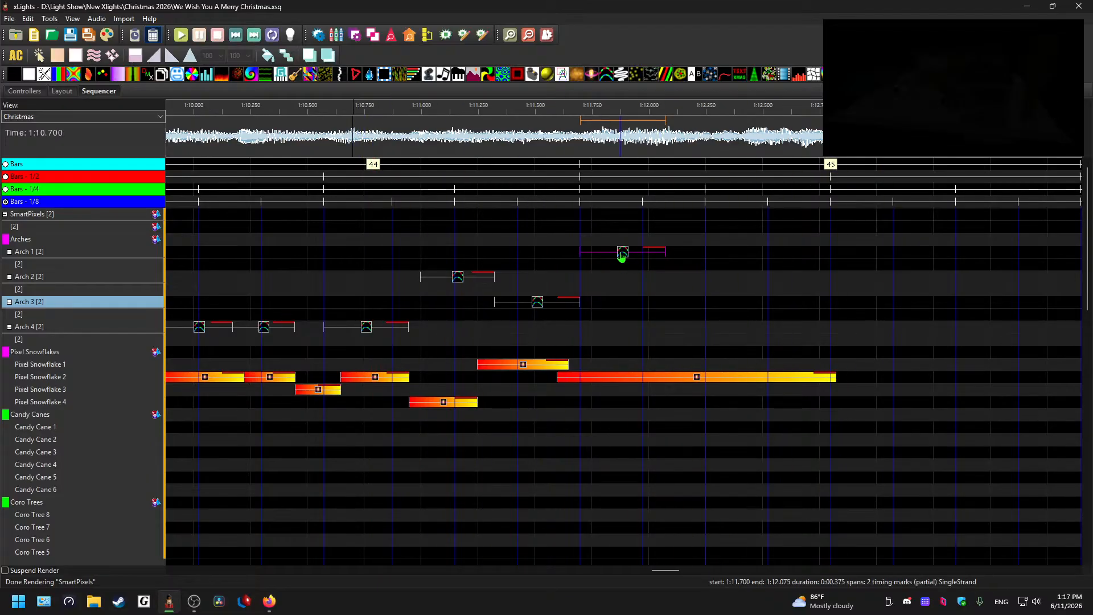
click(622, 251)
click(654, 268)
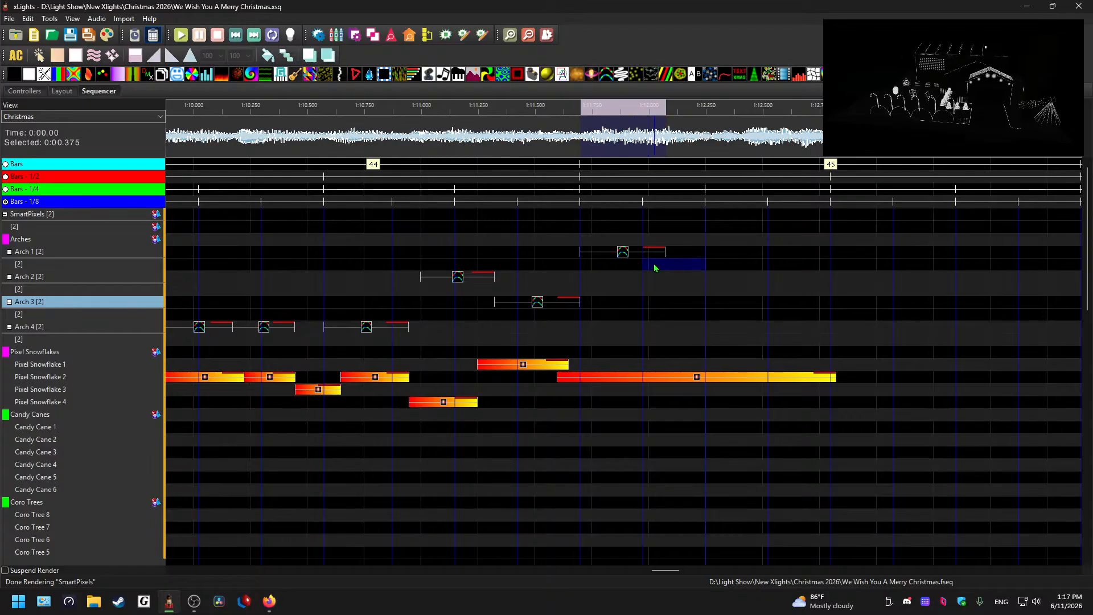
click(688, 267)
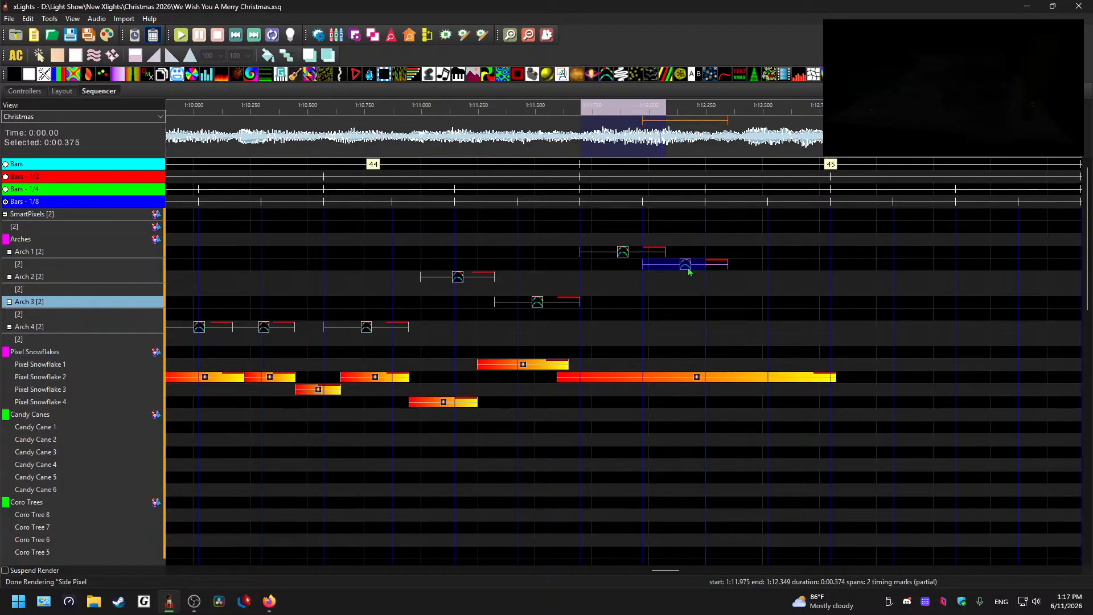
Step: Copy the layered pair of Arch 1 effects in bar 11, and delete the existing Arch 1 effect that starts at 1:11.700
drag(668, 571, 305, 529)
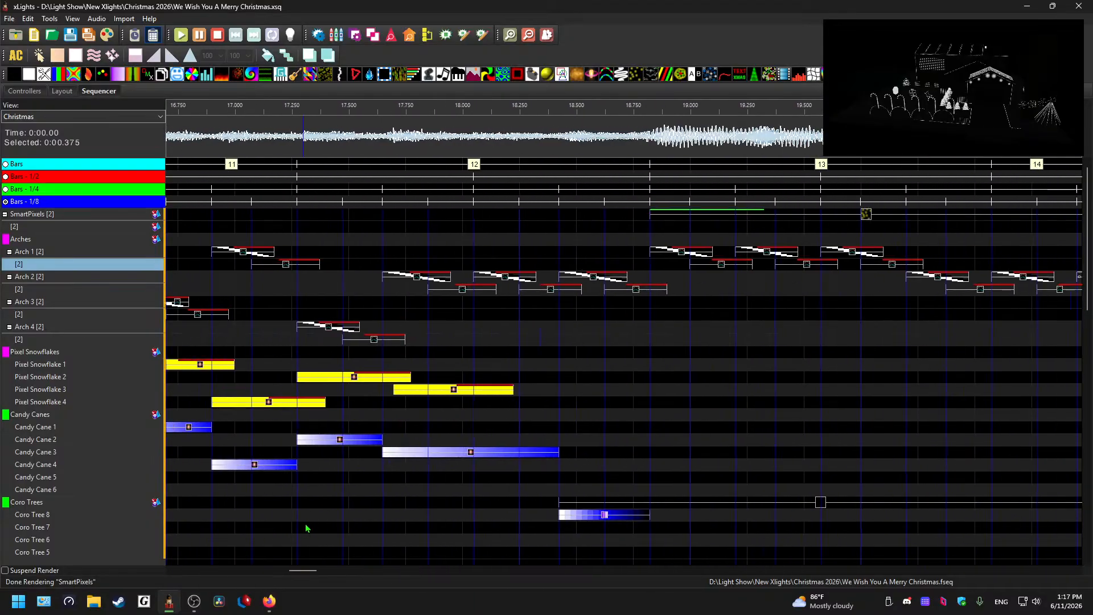
click(288, 266)
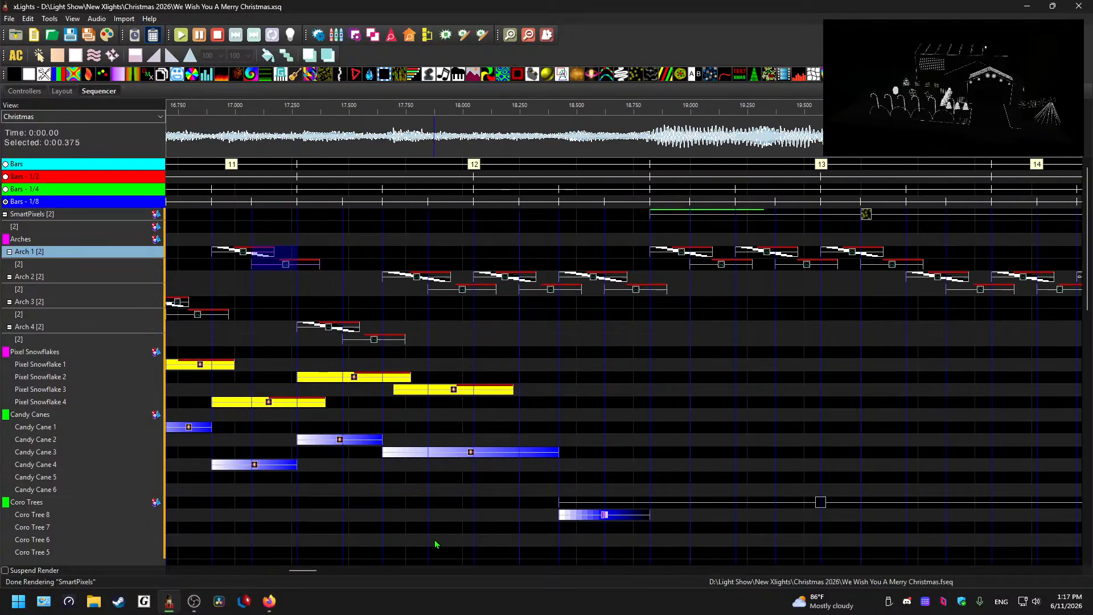
drag(310, 569, 667, 570)
key(space)
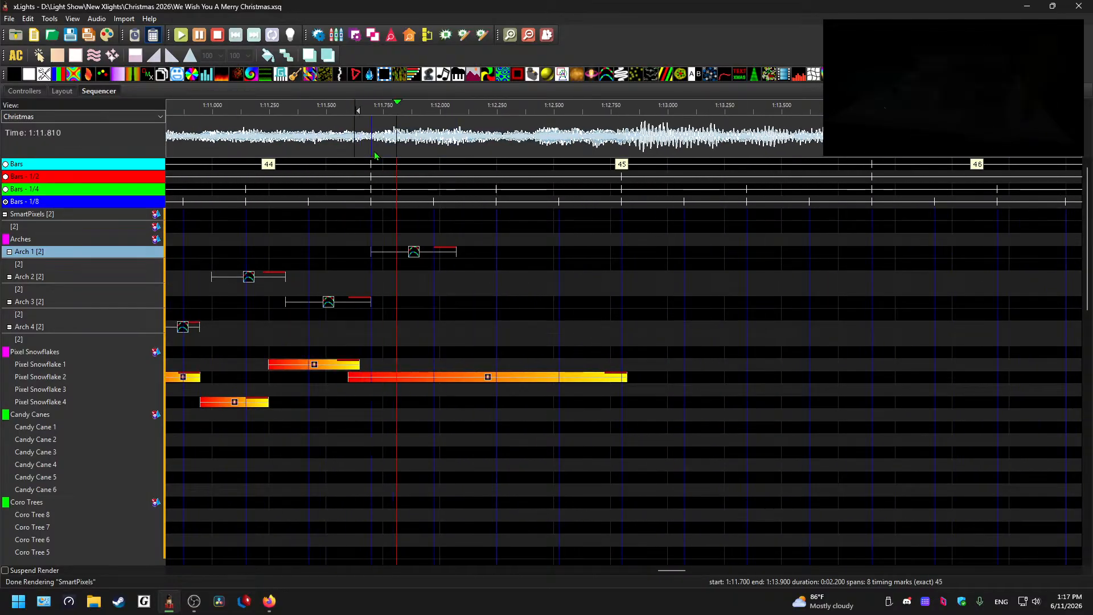
click(478, 251)
key(Delete)
Step: Try pasting the copied pair on Arch 1 at 1:11.700, 1:12.250 and 1:12.800, play back from 1:11.475, and undo all three pastes
click(471, 256)
key(ctrl+v)
click(580, 254)
key(ctrl+v)
click(692, 254)
key(ctrl+v)
click(321, 127)
key(space)
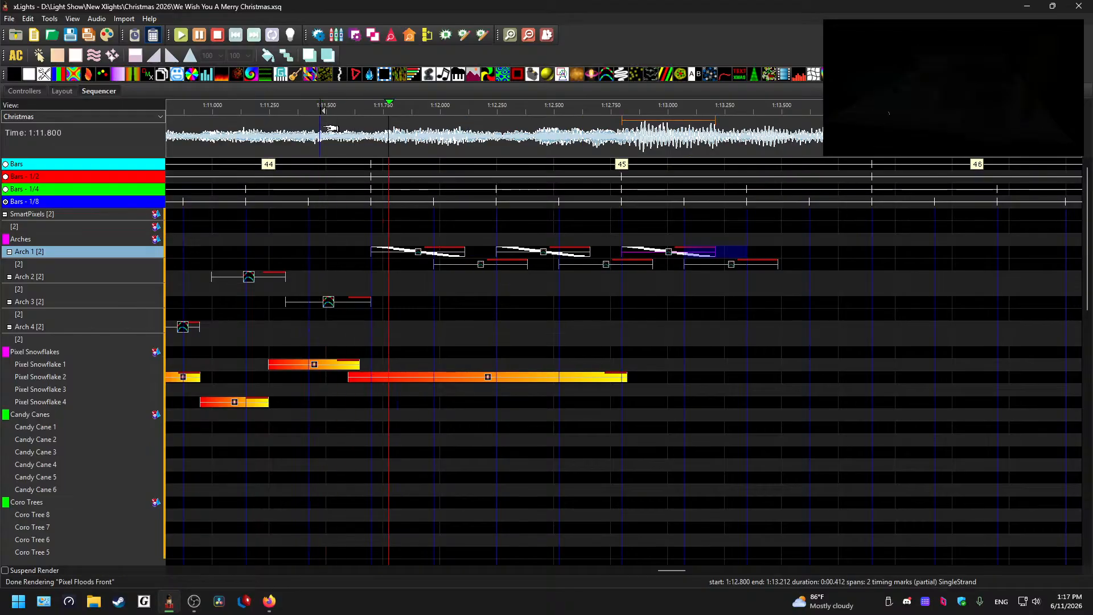
key(space)
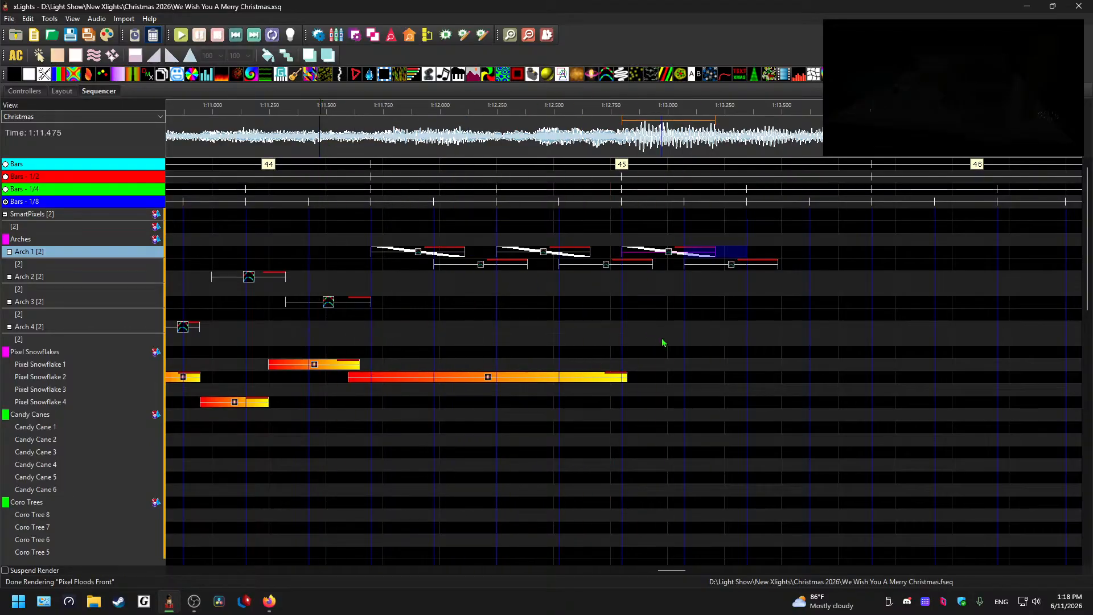
key(ctrl+z)
key(ctrl+z)
key(ctrl+z)
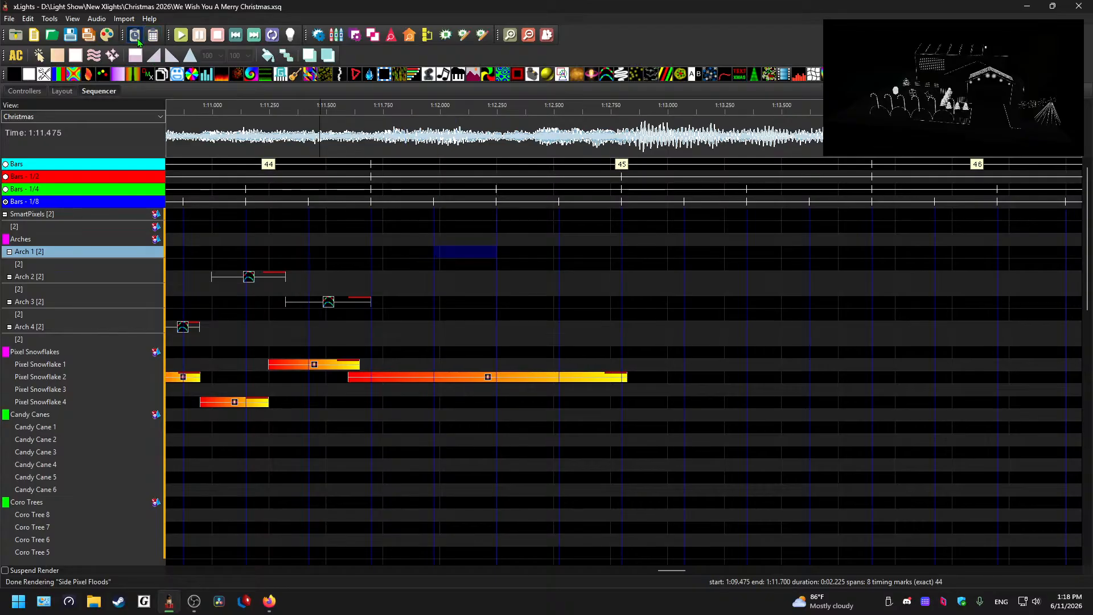
Step: Switch to pasting by time and paste the copied pair on Arch 1, starting at 1:11.800 with its second-layer effect at about 1:11.975
key(ctrl+v)
click(453, 252)
key(ctrl+z)
click(407, 252)
key(ctrl+v)
click(440, 259)
key(ctrl+z)
click(463, 254)
key(ctrl+v)
Step: Try pasting a second copy of the pair on Arch 1 at about 1:12.350, play back from 1:11.600, and undo the paste
click(533, 254)
key(ctrl+v)
key(ctrl+z)
click(583, 256)
key(ctrl+v)
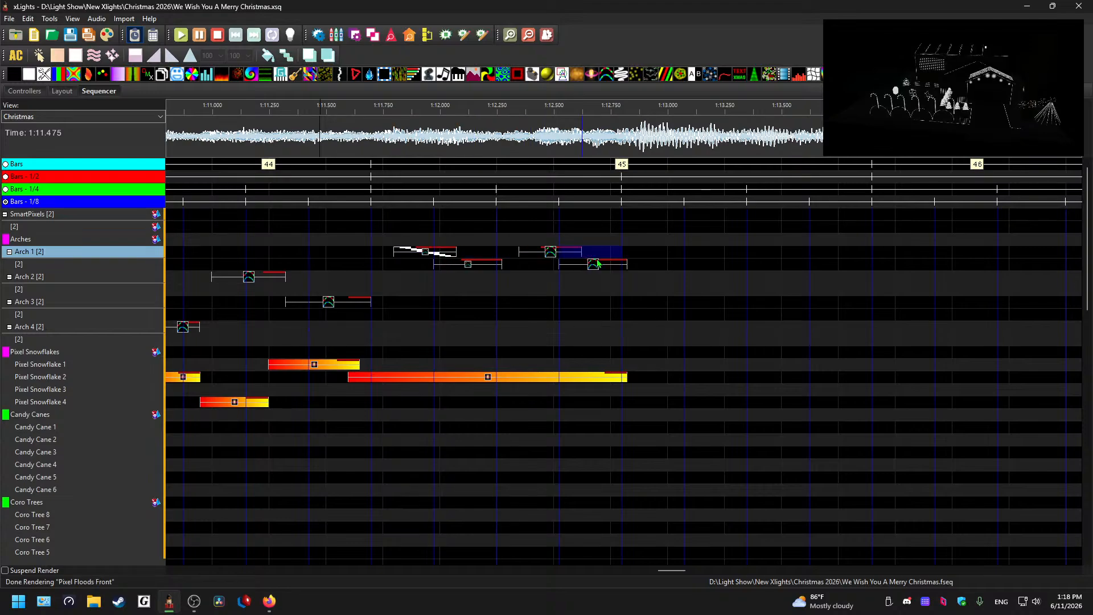
key(ctrl+z)
click(556, 254)
key(ctrl+v)
key(ctrl+z)
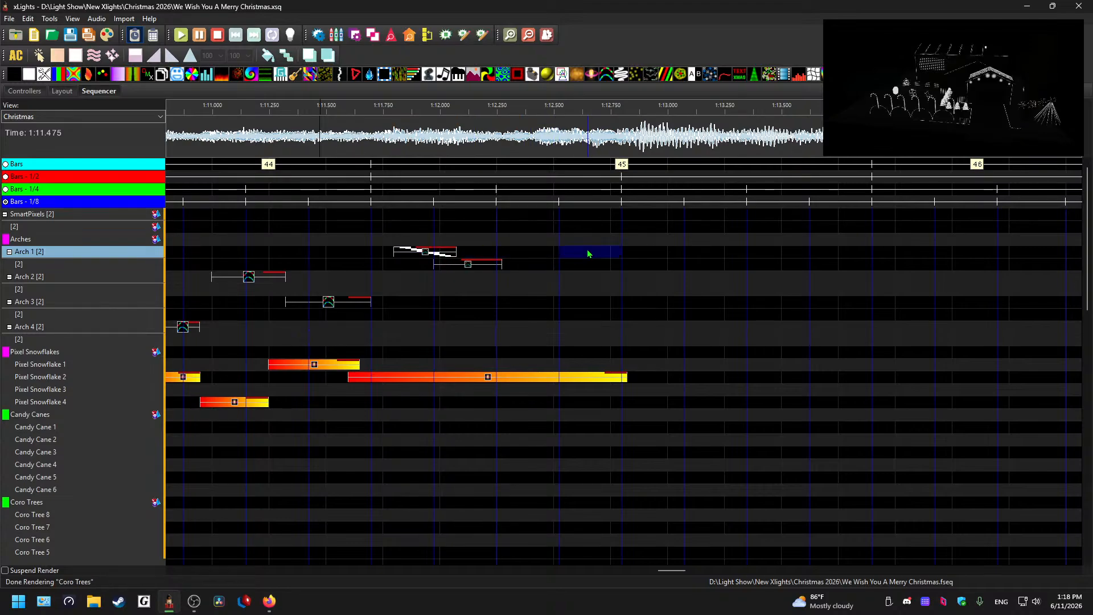
click(352, 134)
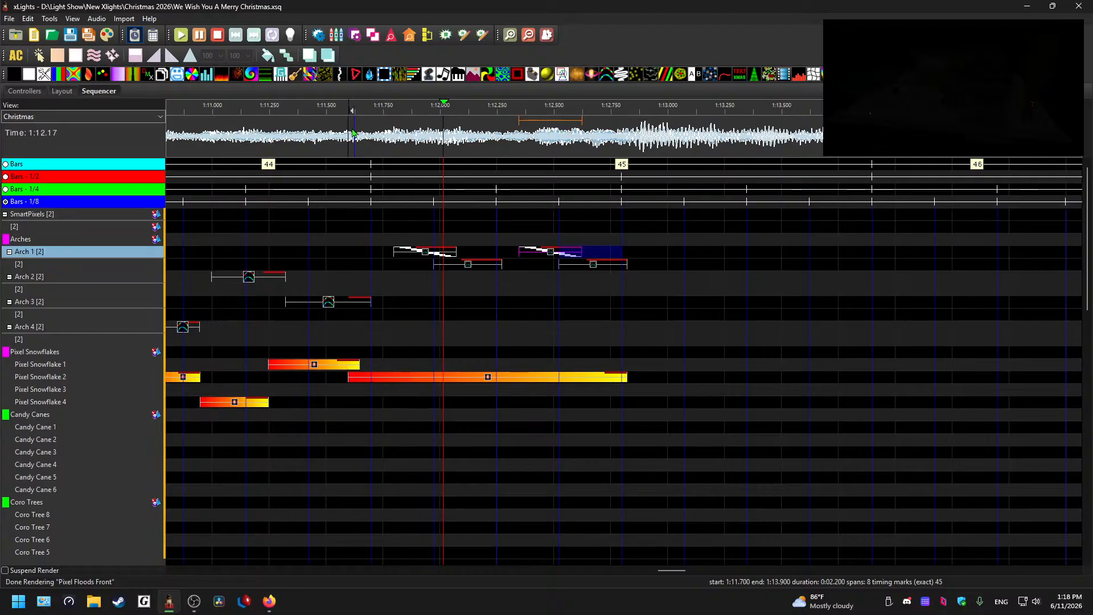
key(space)
key(ctrl+z)
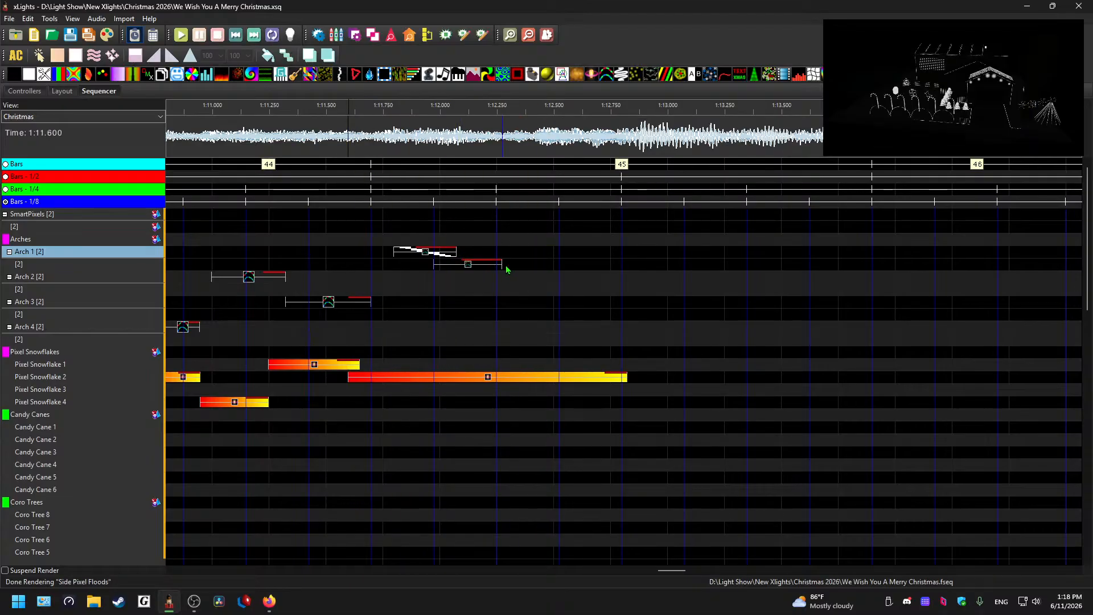
Step: Move the Arch 1 effect to 1:11.700–1:11.975 and its second-layer effect to 1:11.850–1:12.150
click(428, 252)
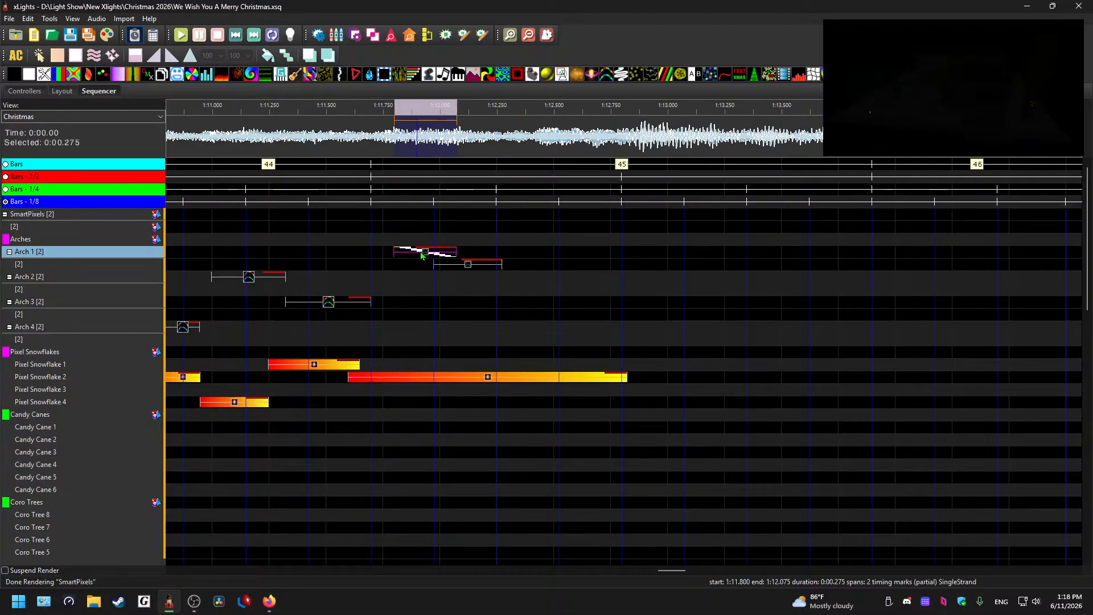
mouse_move(419, 255)
mouse_down()
mouse_move(397, 255)
mouse_move(431, 272)
mouse_up()
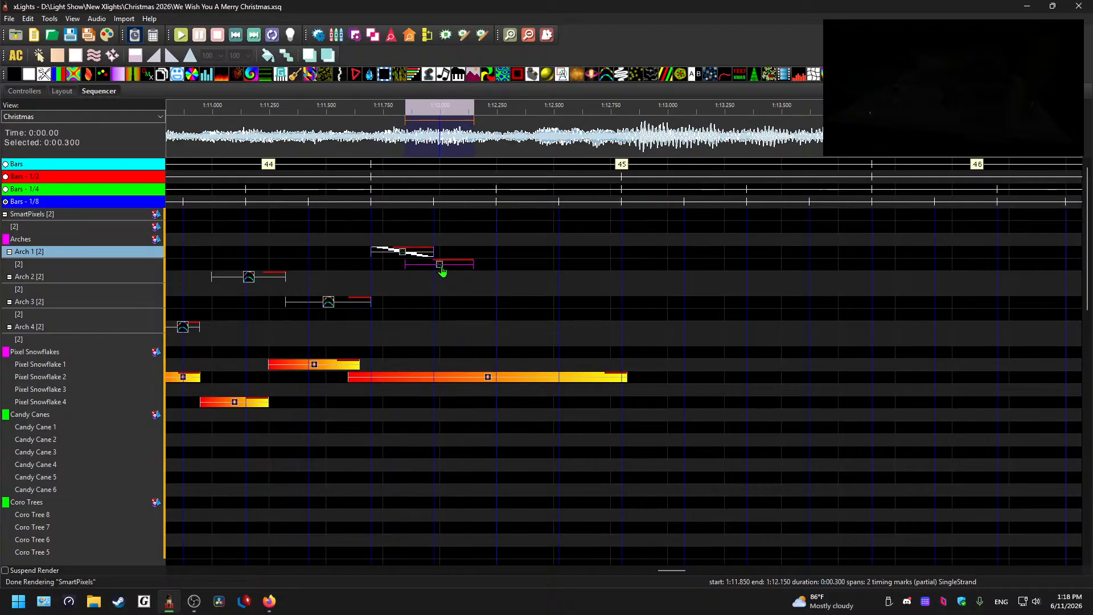
Step: Place copies of both effects at about 1:12.075–1:12.350 on Arch 1 and 1:12.250–1:12.550 on its second layer, and play back from 1:11.575
click(462, 254)
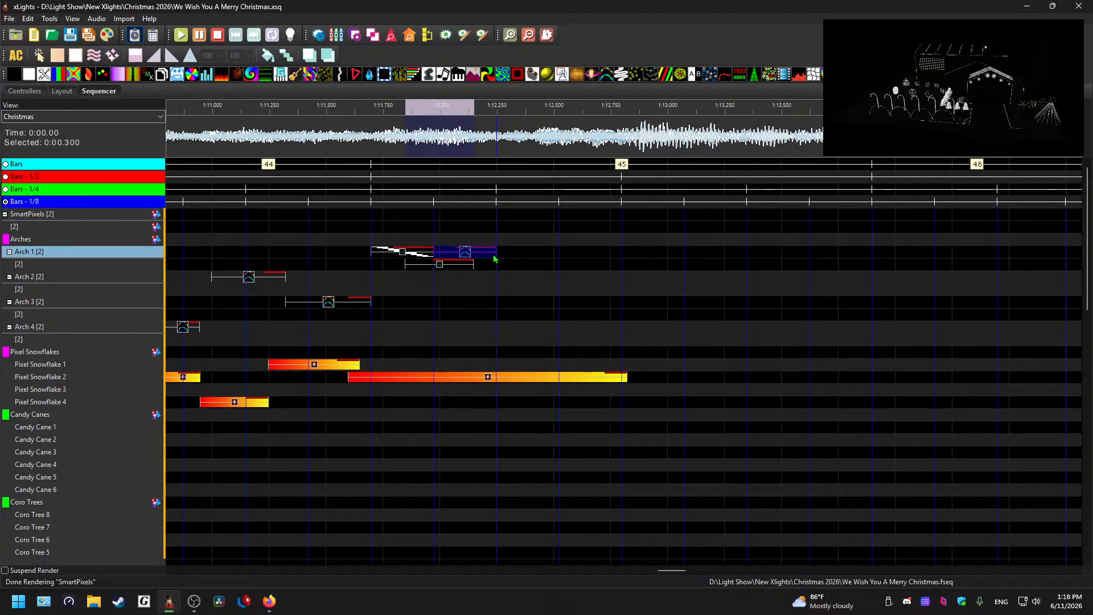
click(485, 255)
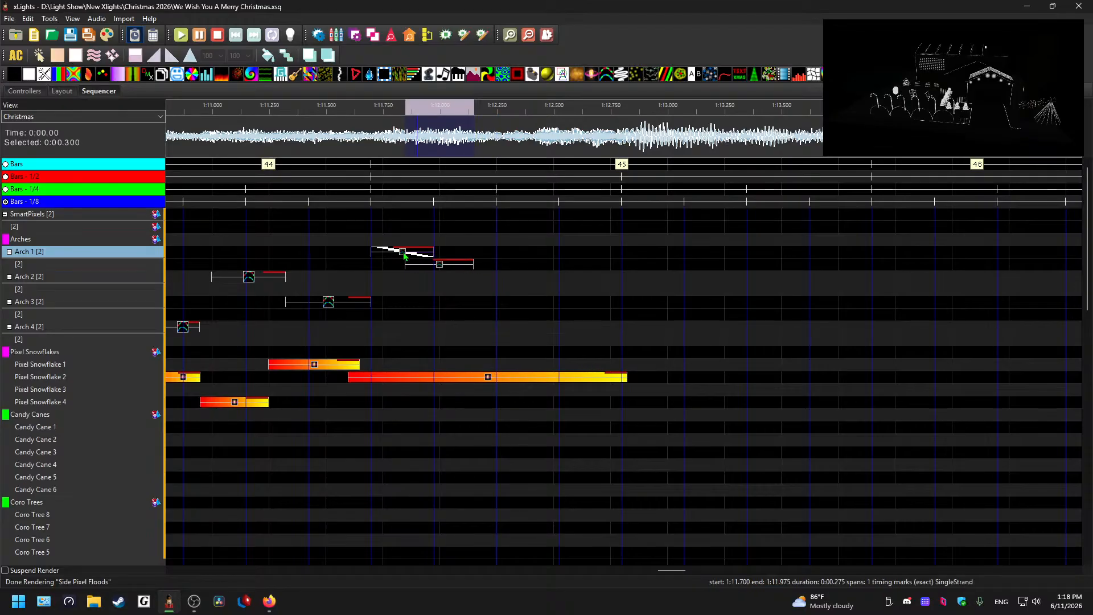
click(488, 254)
mouse_move(467, 255)
mouse_down()
mouse_move(496, 256)
mouse_move(481, 256)
mouse_up()
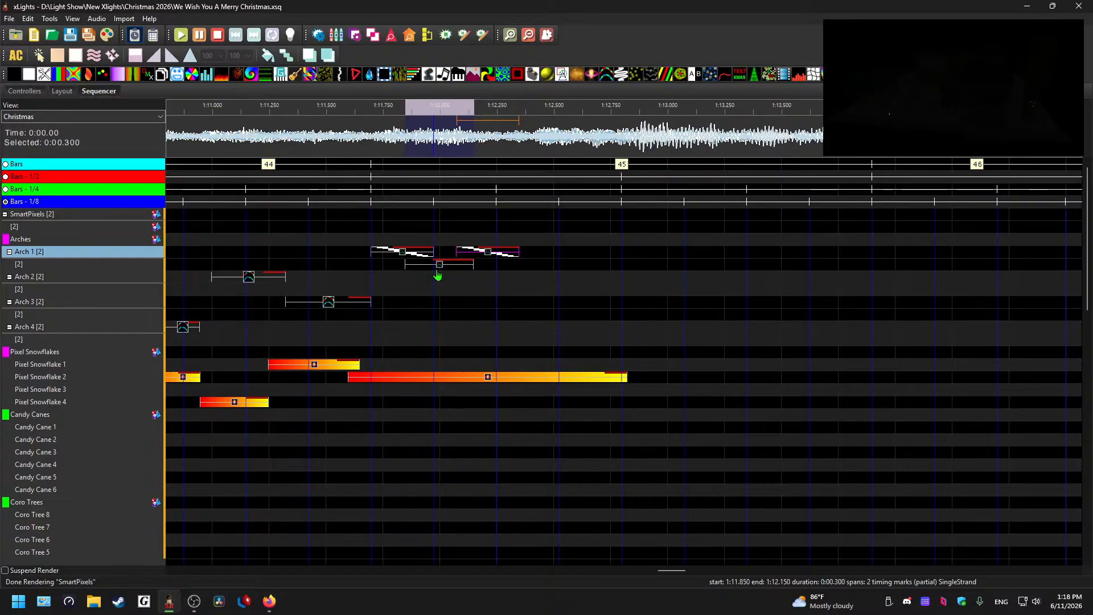
click(522, 267)
click(525, 264)
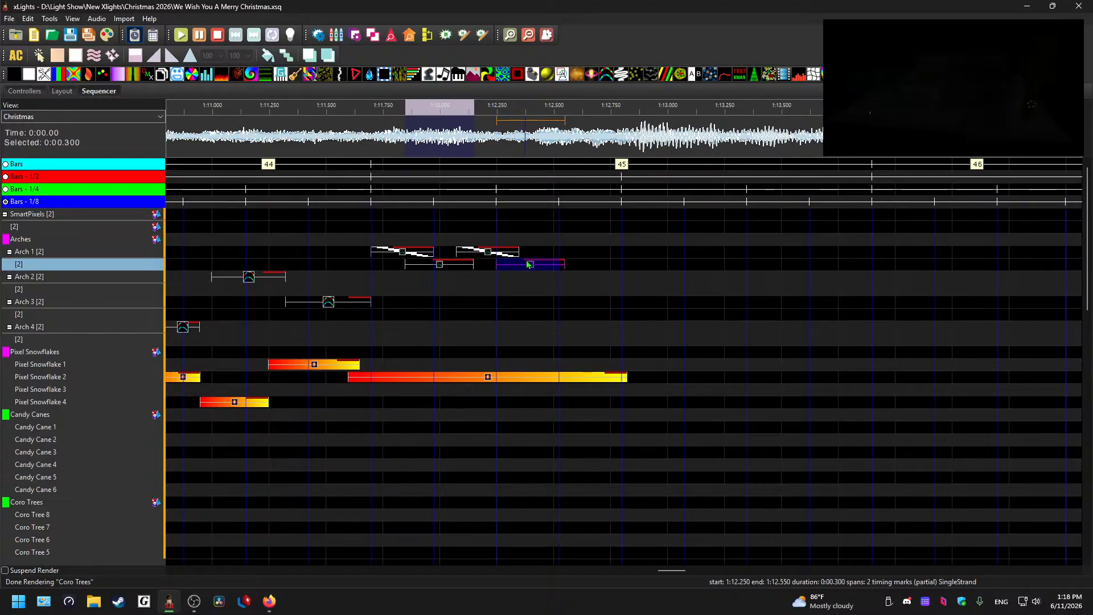
click(341, 142)
key(space)
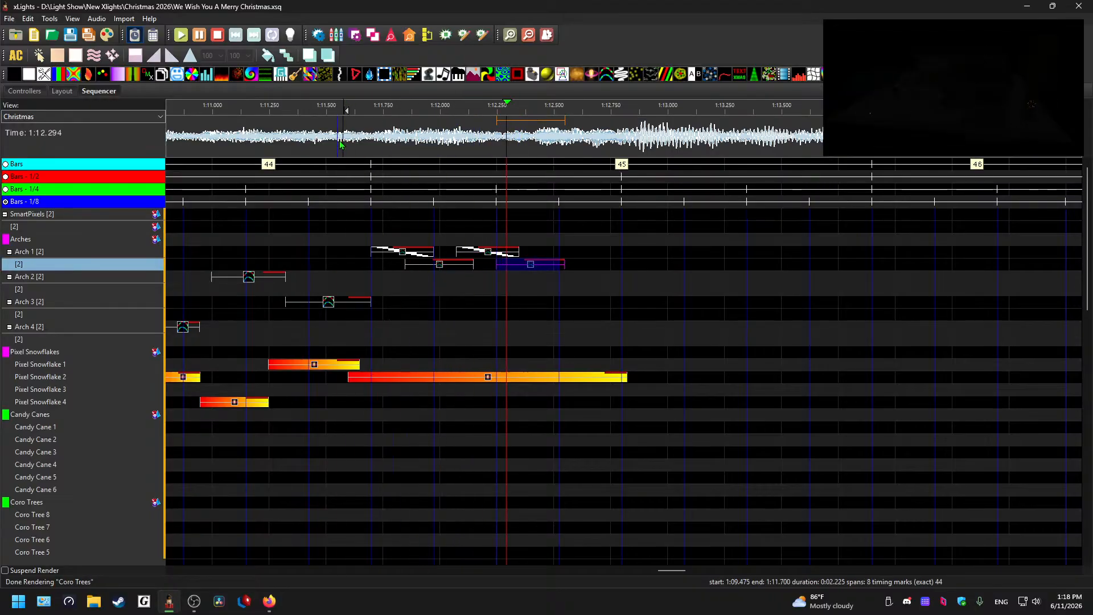
Step: Add a third pair at about 1:12.425–1:12.700 on Arch 1 and 1:12.650–1:12.950 on its second layer, and play back from about 1:11.475
click(488, 252)
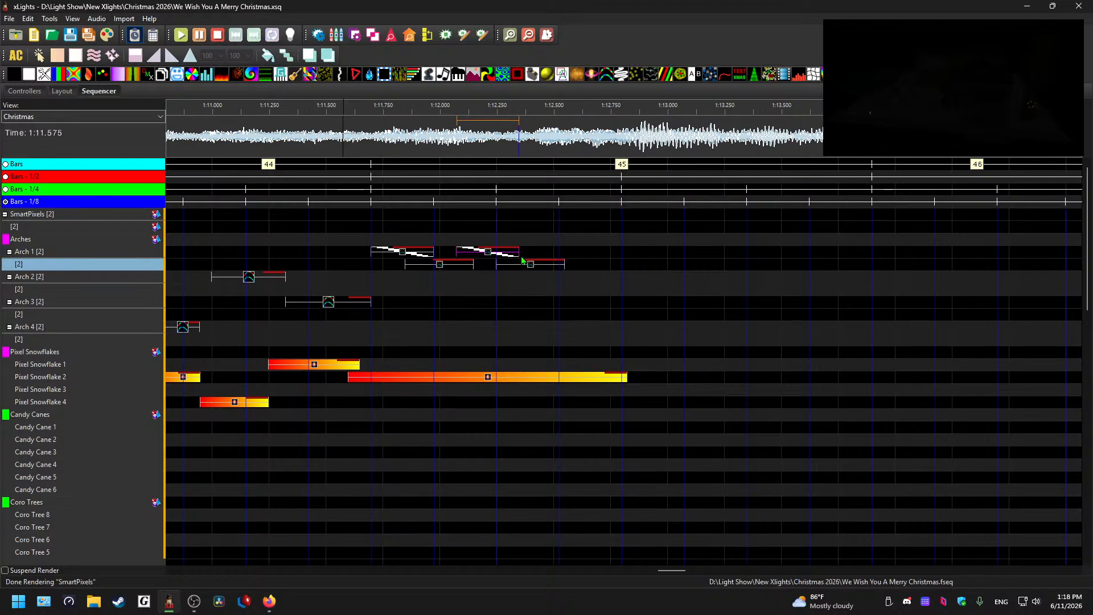
mouse_move(569, 253)
mouse_down()
mouse_move(593, 257)
mouse_move(568, 256)
mouse_up()
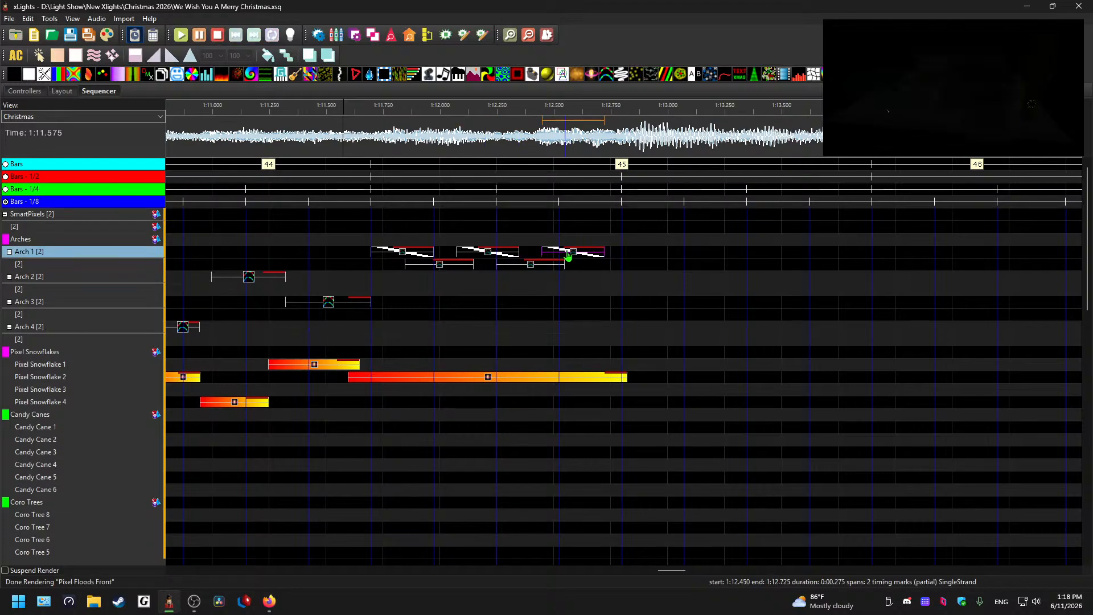
click(530, 265)
mouse_move(566, 265)
mouse_down()
mouse_move(635, 265)
mouse_move(622, 265)
mouse_up()
click(316, 140)
key(space)
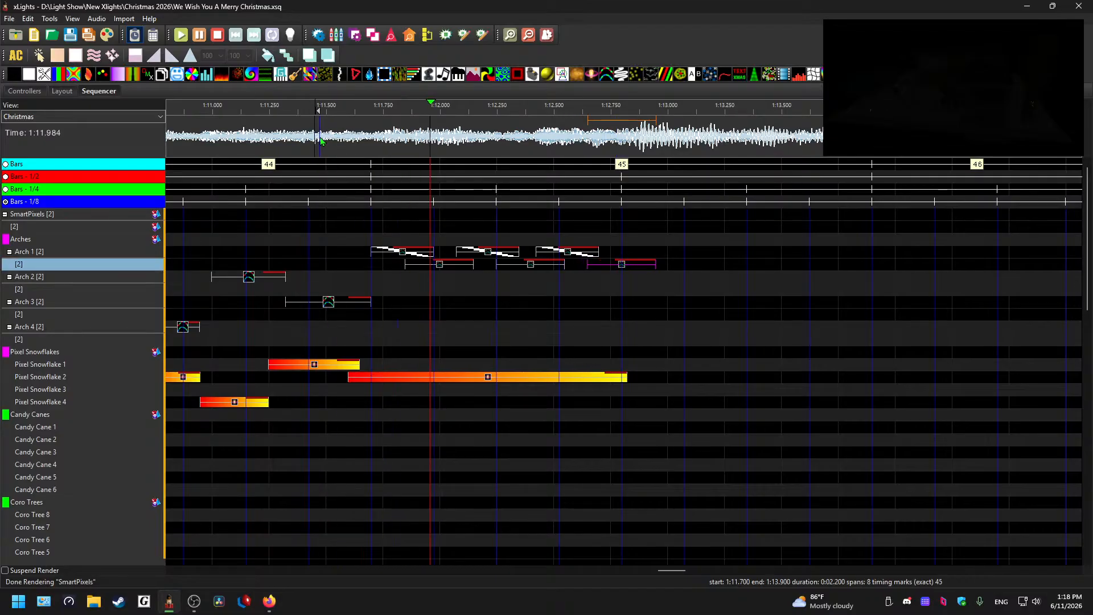
Step: Shorten the last Arch 1 second-layer effect to end at 1:12.875, and play back from about 1:12.475
click(529, 145)
drag(656, 265, 638, 266)
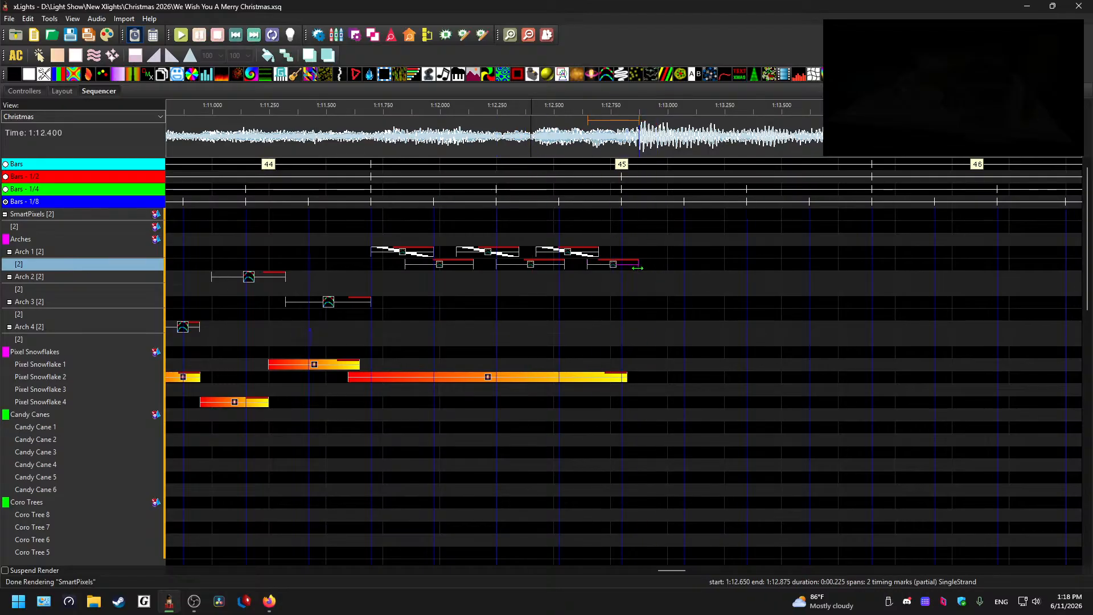
click(550, 140)
key(space)
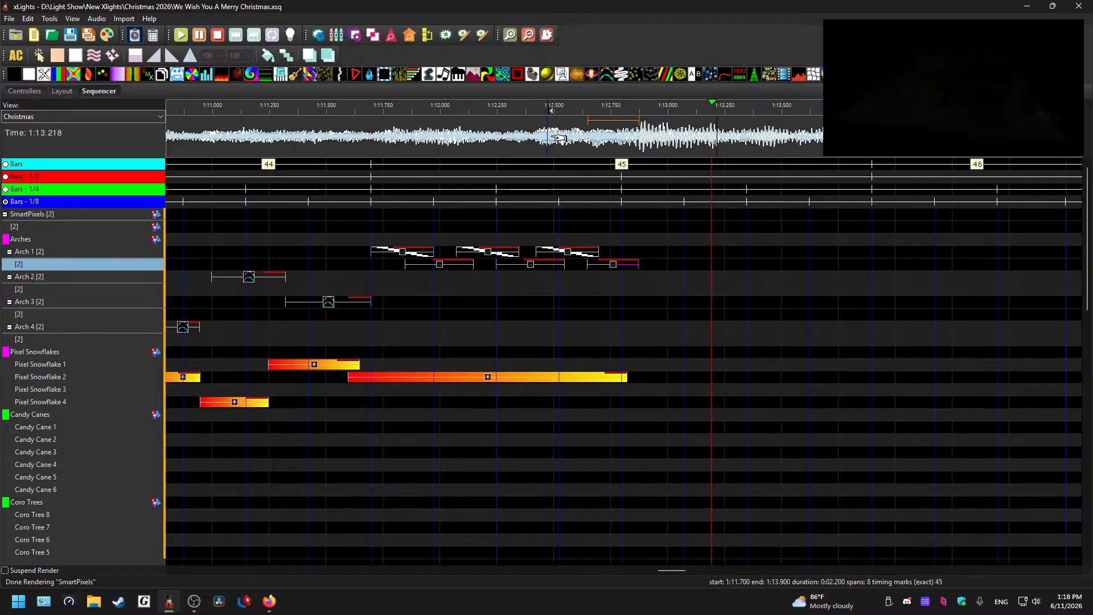
scroll(637, 257, down, 1)
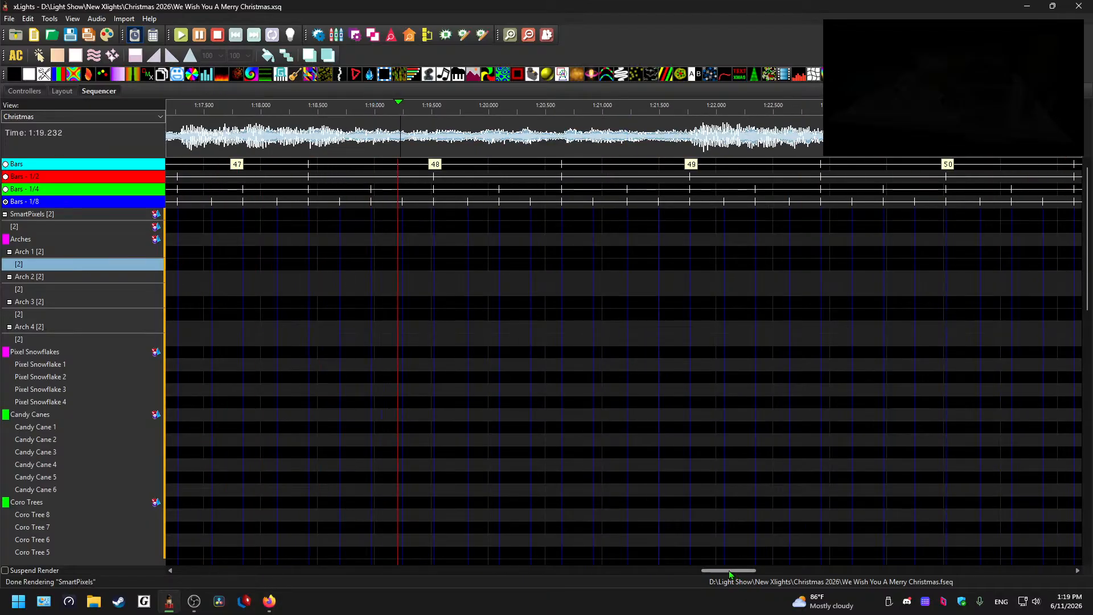
key(space)
Step: Play back the earlier verse, and copy the Arches 1 to 4 effects from about 0:09.8 to 0:18.8, bars 7 to 12
drag(731, 570, 404, 516)
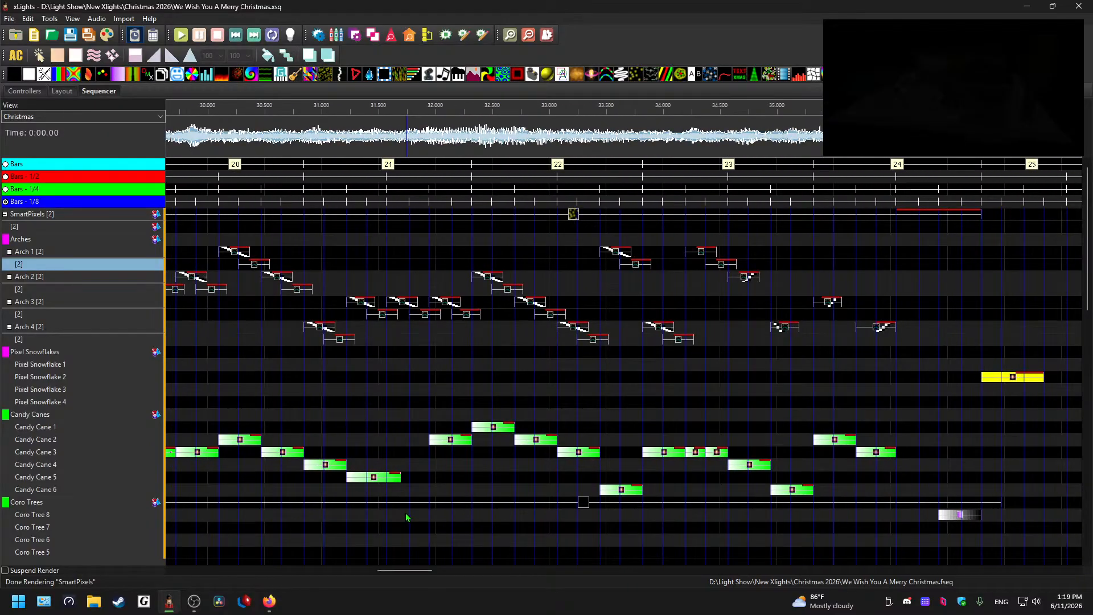
drag(403, 570, 266, 571)
click(195, 140)
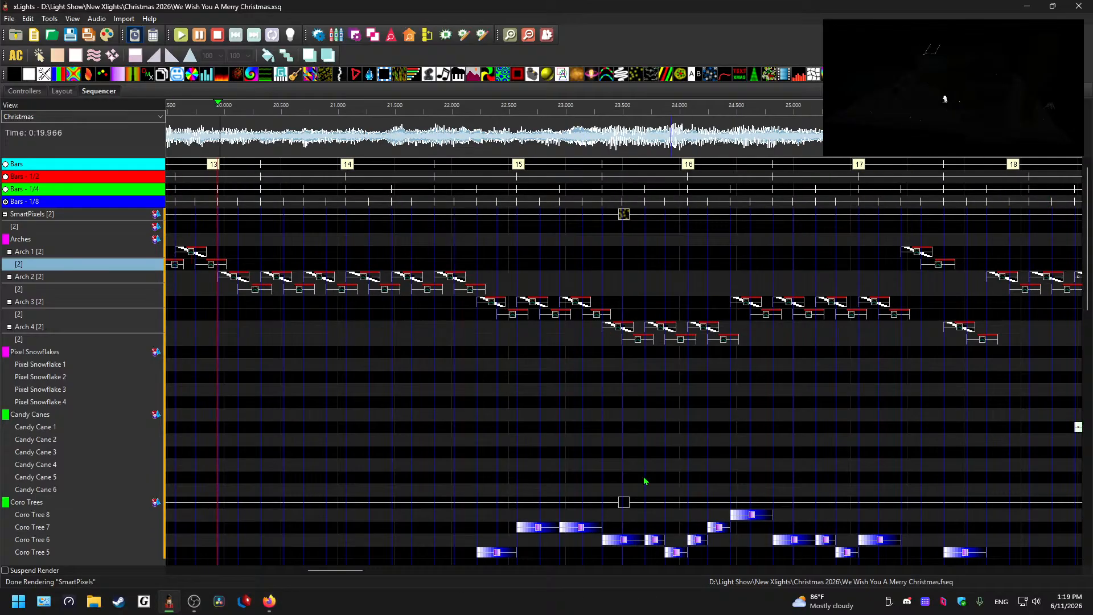
key(space)
drag(350, 569, 311, 572)
scroll(339, 525, down, 1)
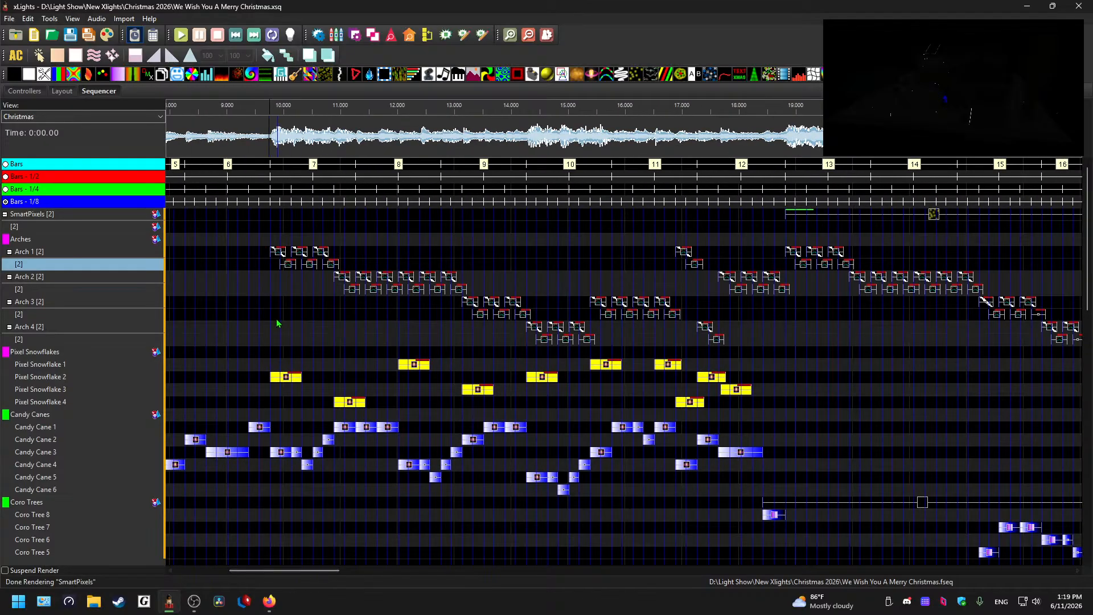
drag(281, 344, 670, 261)
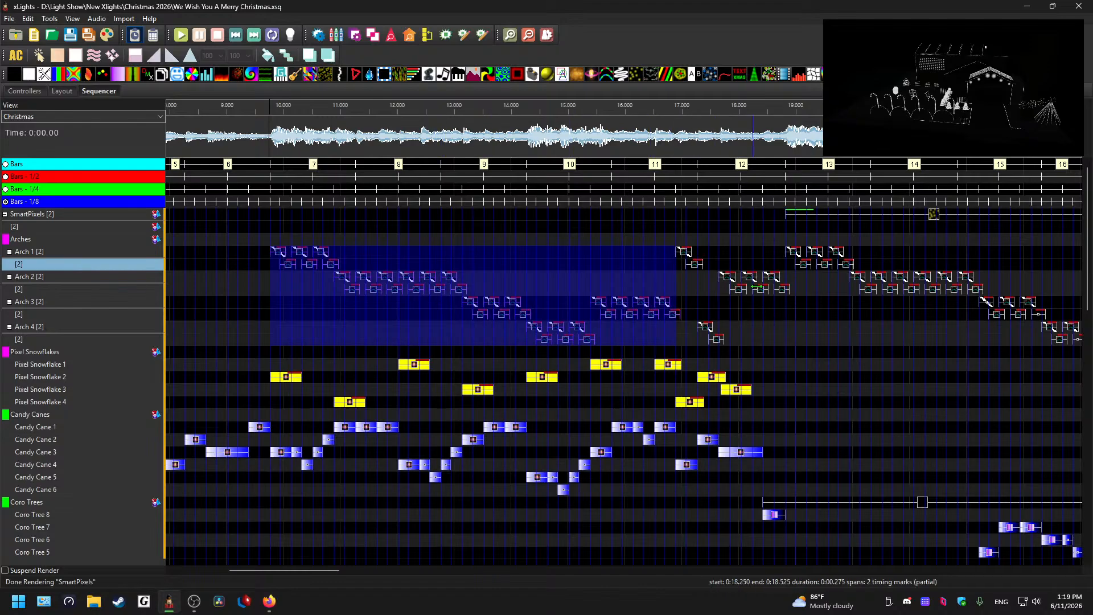
drag(778, 343, 284, 253)
Step: Play back from about 1:12.650, paste the copied arch sequence in bar 45 right after the existing Arch 1 effects, and play through it
drag(315, 569, 718, 577)
click(442, 140)
key(space)
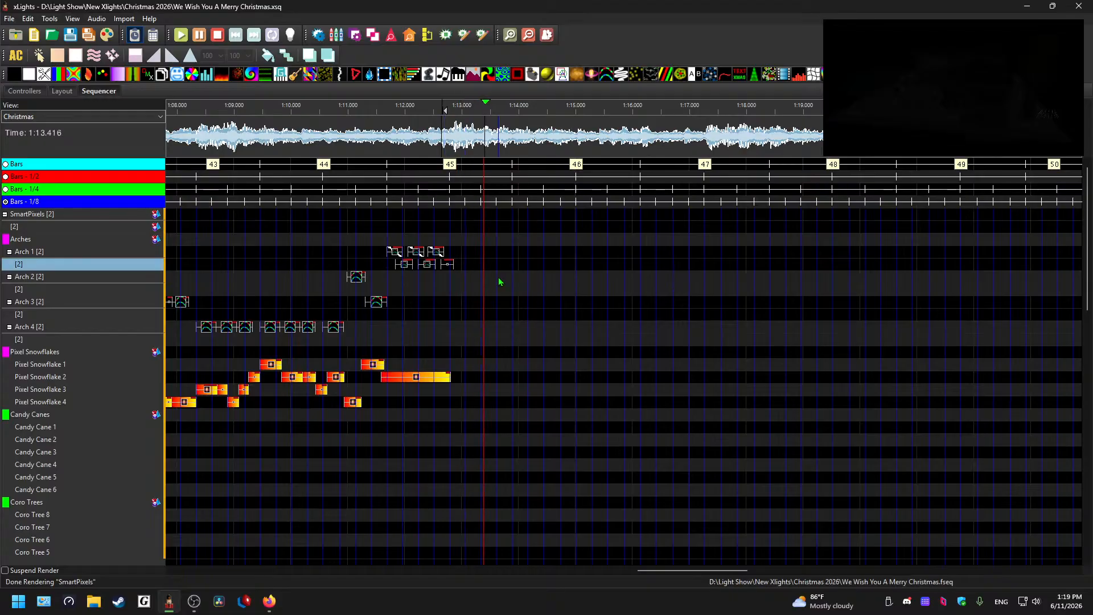
key(space)
scroll(498, 262, up, 1)
click(506, 255)
key(ctrl+v)
key(ctrl+z)
click(480, 253)
key(ctrl+v)
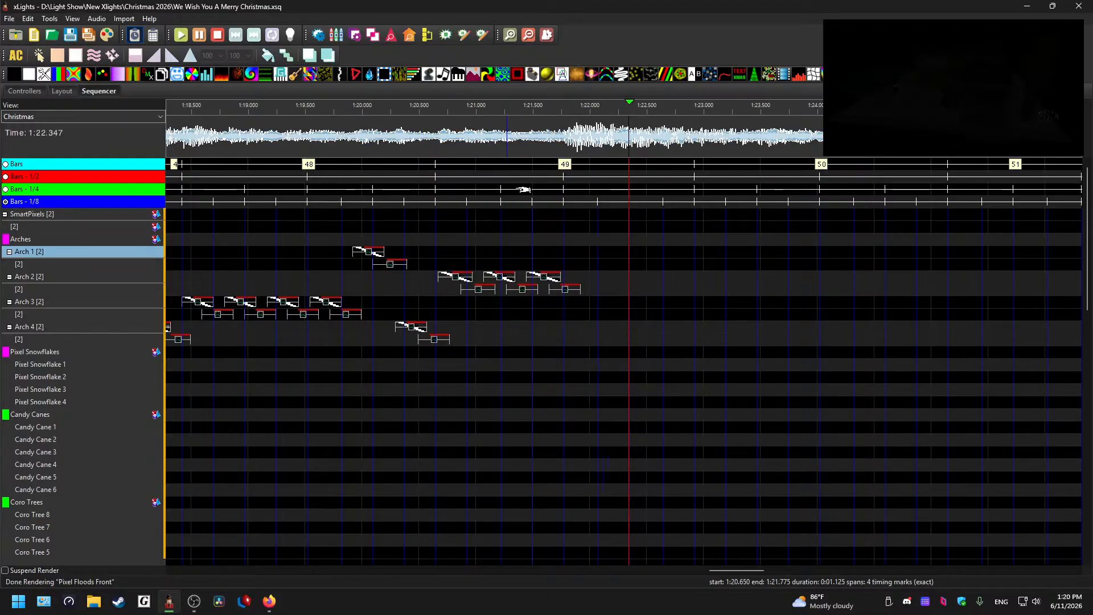
scroll(641, 329, down, 1)
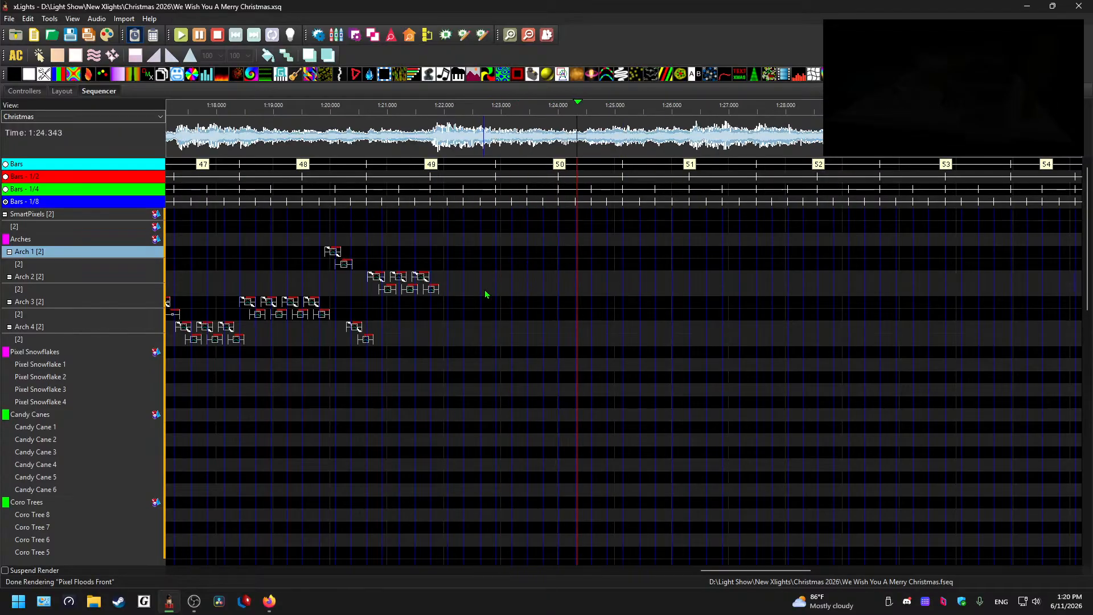
click(584, 277)
key(space)
Step: Copy the Arches 1 to 4 effects from about 0:18.8 to 0:37, bars 13 to 24 of the earlier verses
mouse_move(775, 571)
mouse_down()
mouse_move(502, 541)
mouse_move(276, 535)
mouse_move(353, 534)
mouse_up()
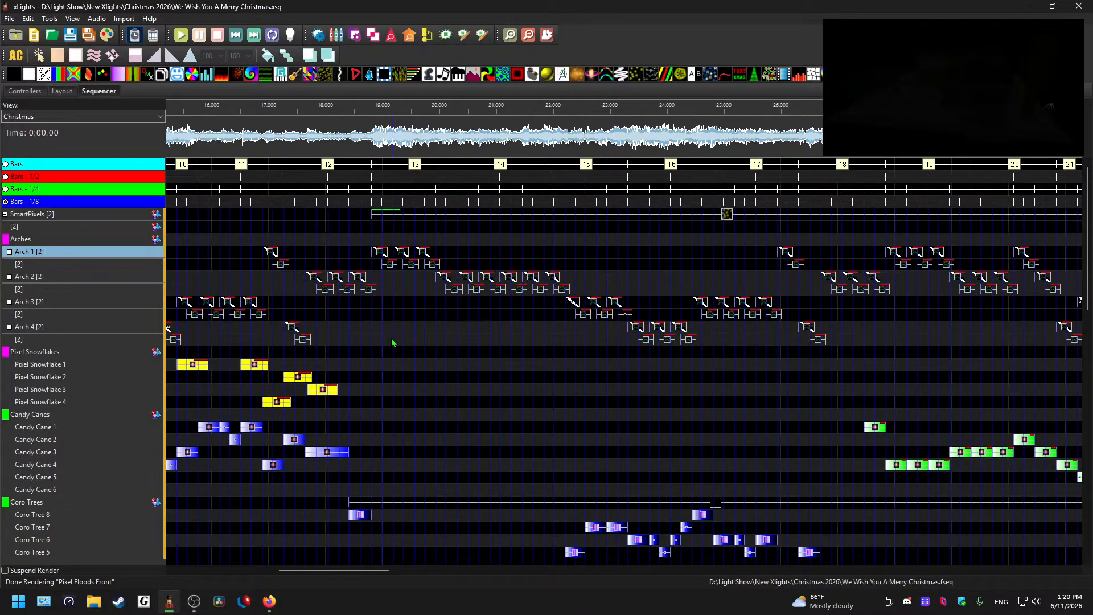
drag(389, 347, 395, 294)
drag(405, 236, 800, 258)
scroll(974, 254, down, 1)
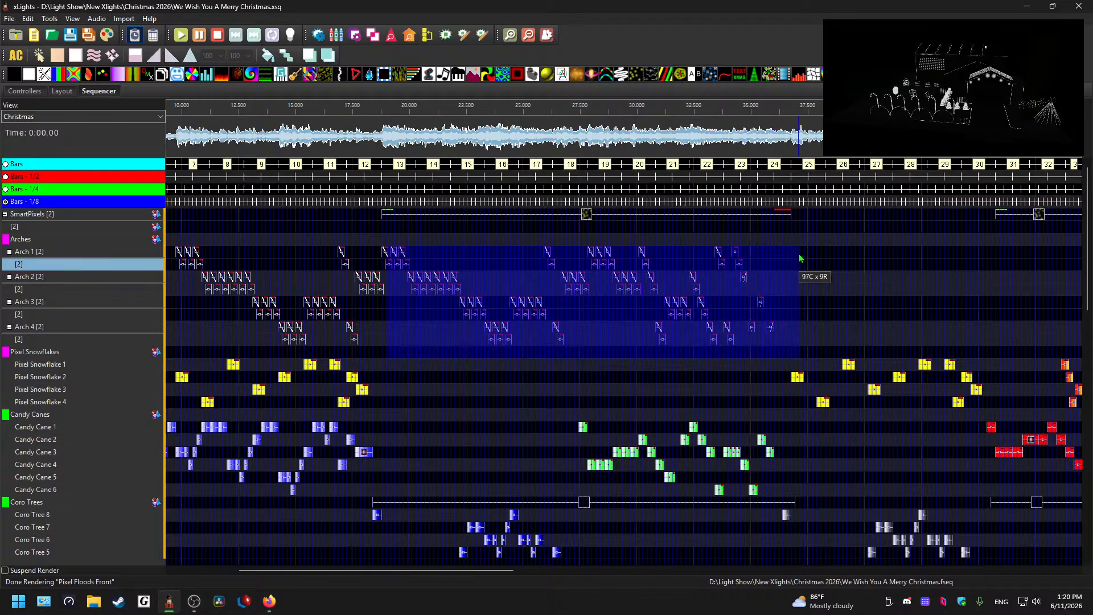
scroll(440, 454, up, 3)
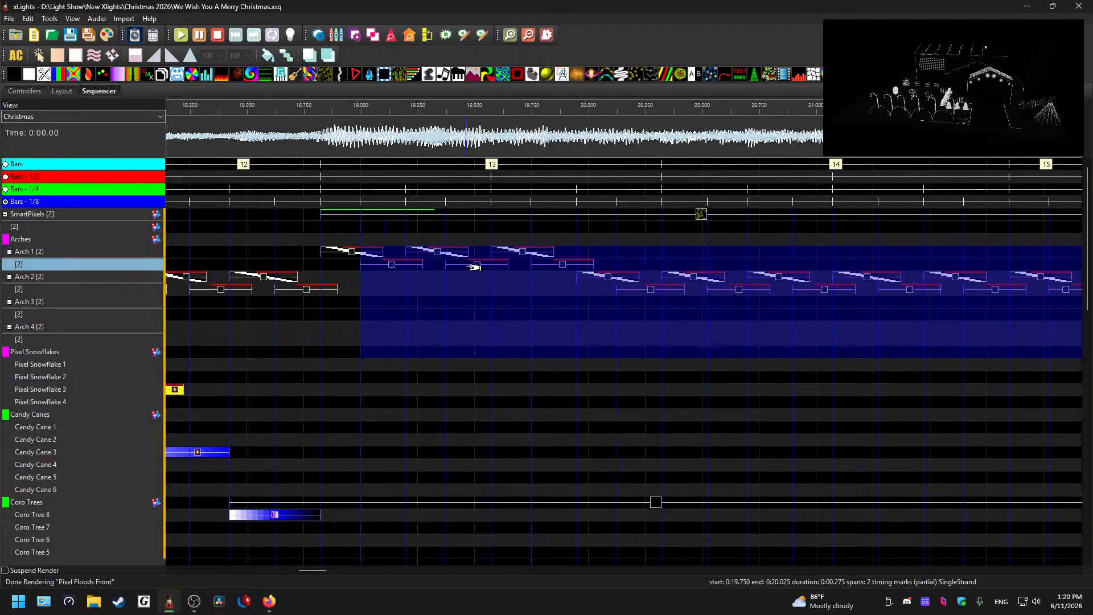
Step: Paste the copied arch effects on Arch 1 at about 1:21.9 in bar 49, and play back from about 1:21.475
drag(330, 571, 761, 573)
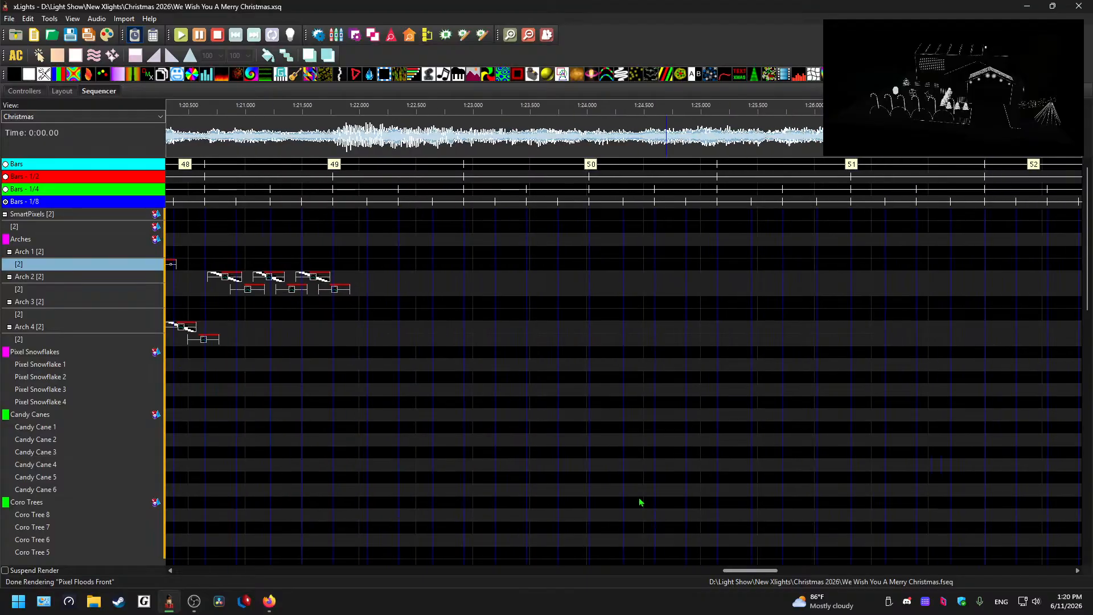
click(397, 252)
key(ctrl+v)
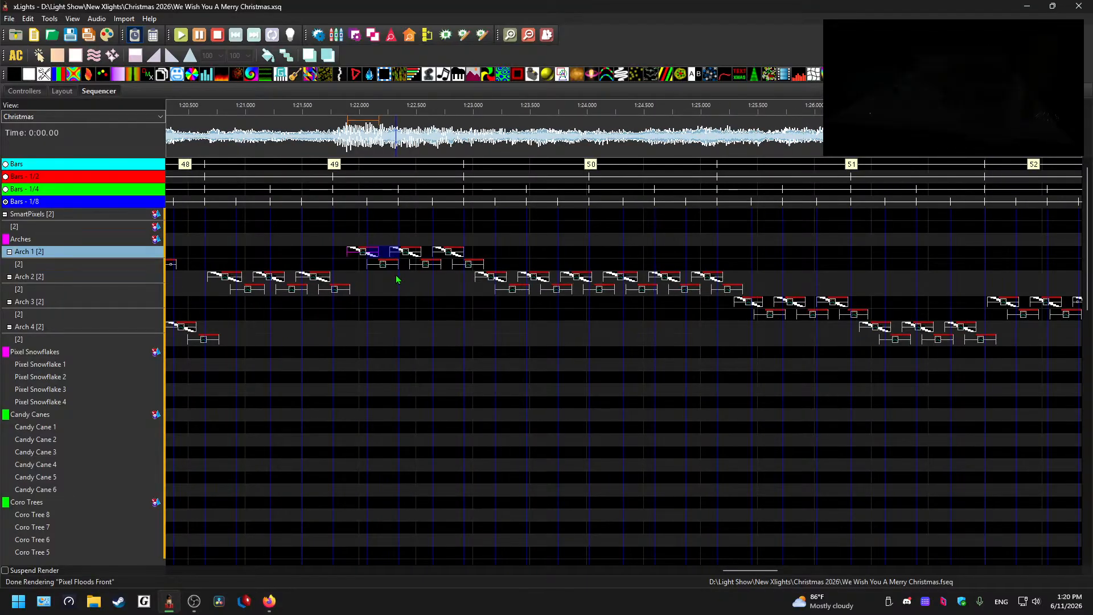
click(301, 137)
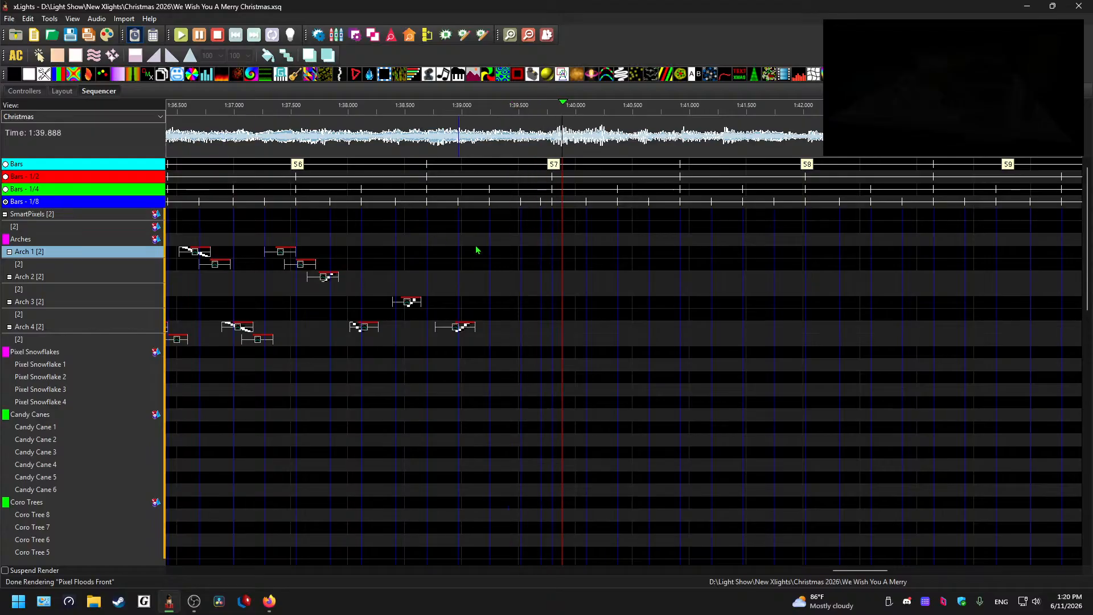
Step: Play back the pasted arch sequence up to about 1:40.8, and replay the passage from about 1:11.6
click(579, 280)
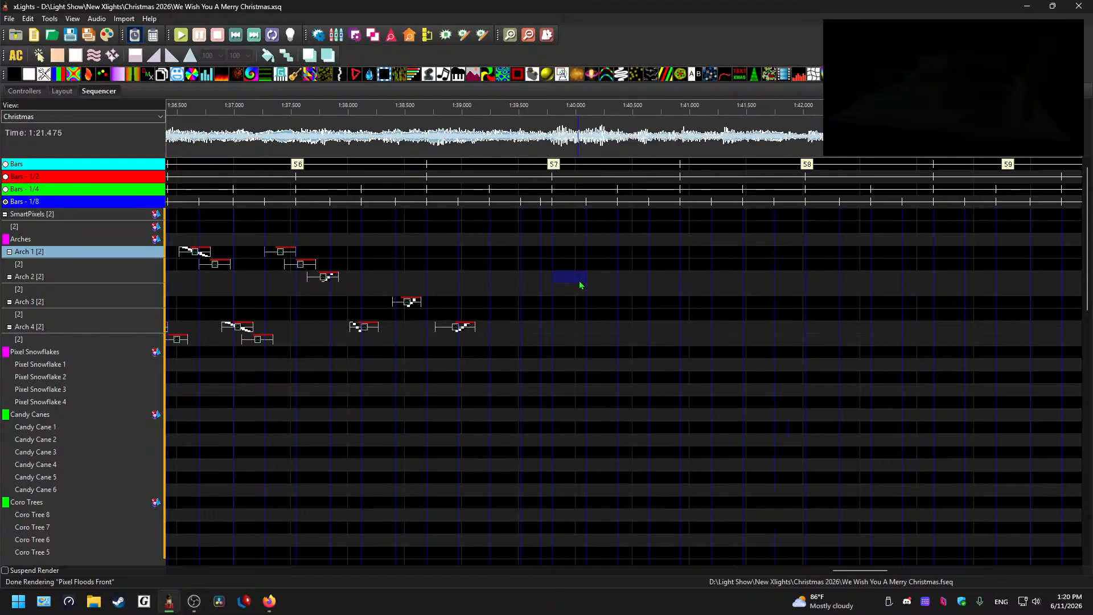
click(514, 136)
key(space)
scroll(576, 269, down, 1)
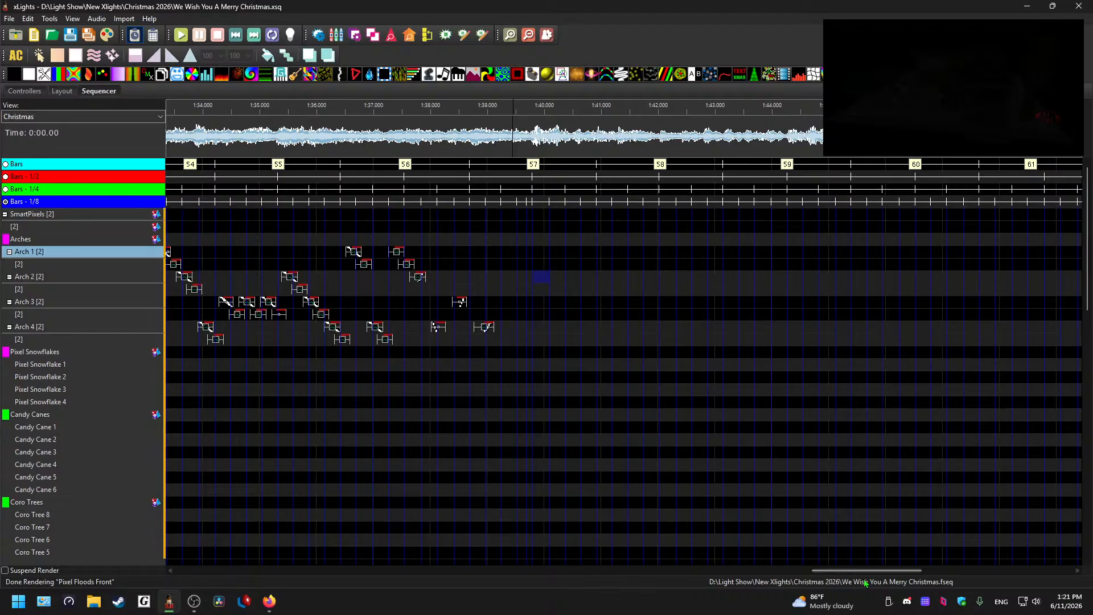
drag(853, 572, 678, 562)
click(406, 120)
key(space)
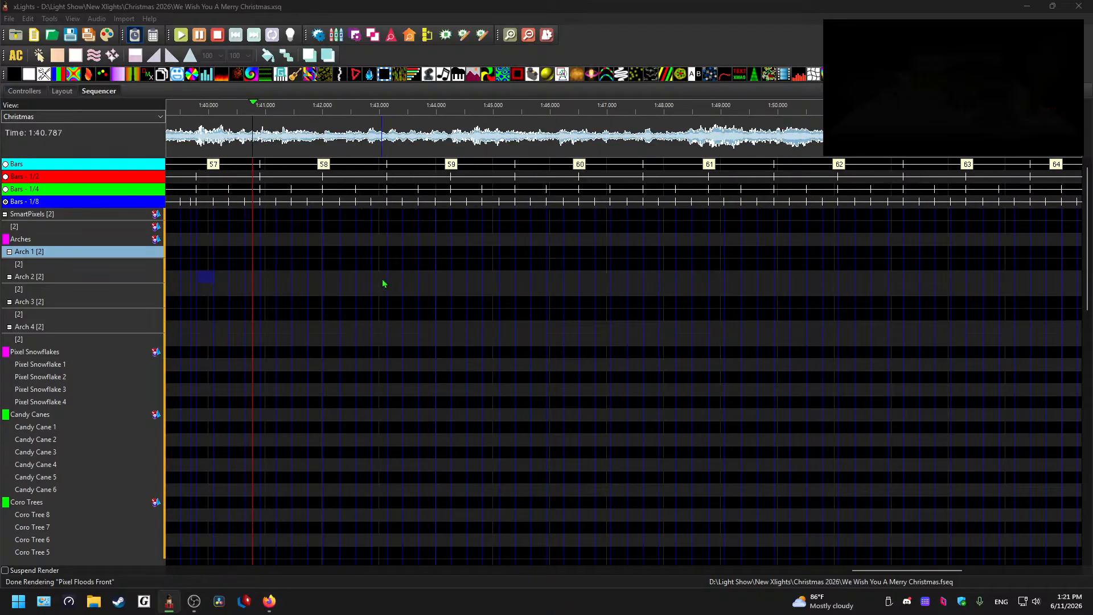
key(space)
drag(936, 570, 735, 560)
click(269, 134)
key(space)
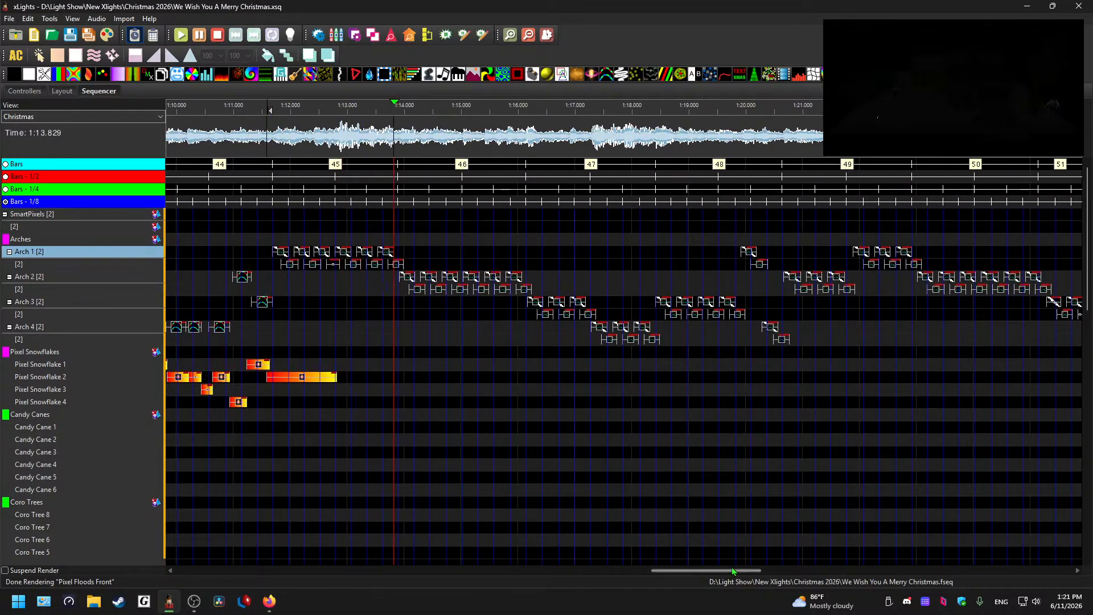
key(space)
Step: Play back the earlier verse from about 0:09.7, and copy its Pixel Snowflake and Candy Cane effects from about 0:09.8 to 0:18.4
drag(716, 573, 292, 476)
click(407, 145)
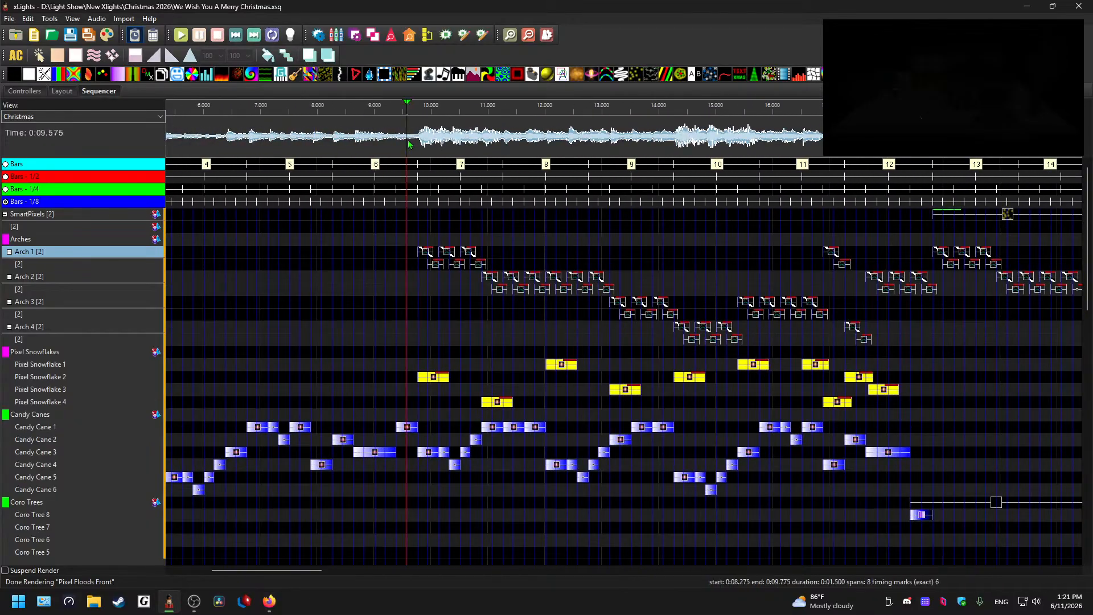
key(space)
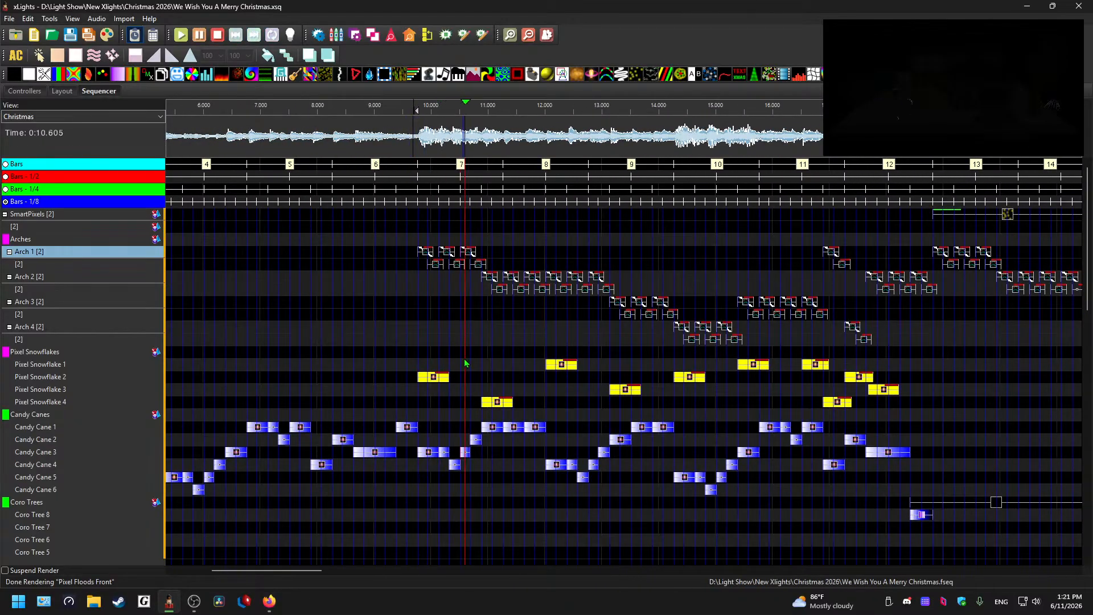
scroll(455, 450, up, 1)
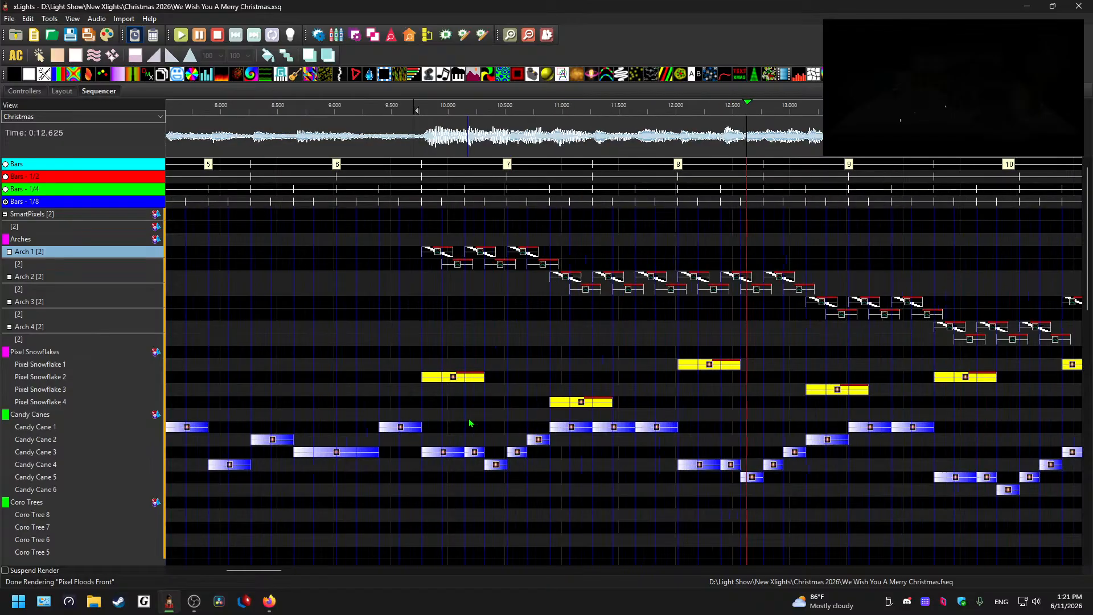
drag(259, 568, 266, 571)
key(space)
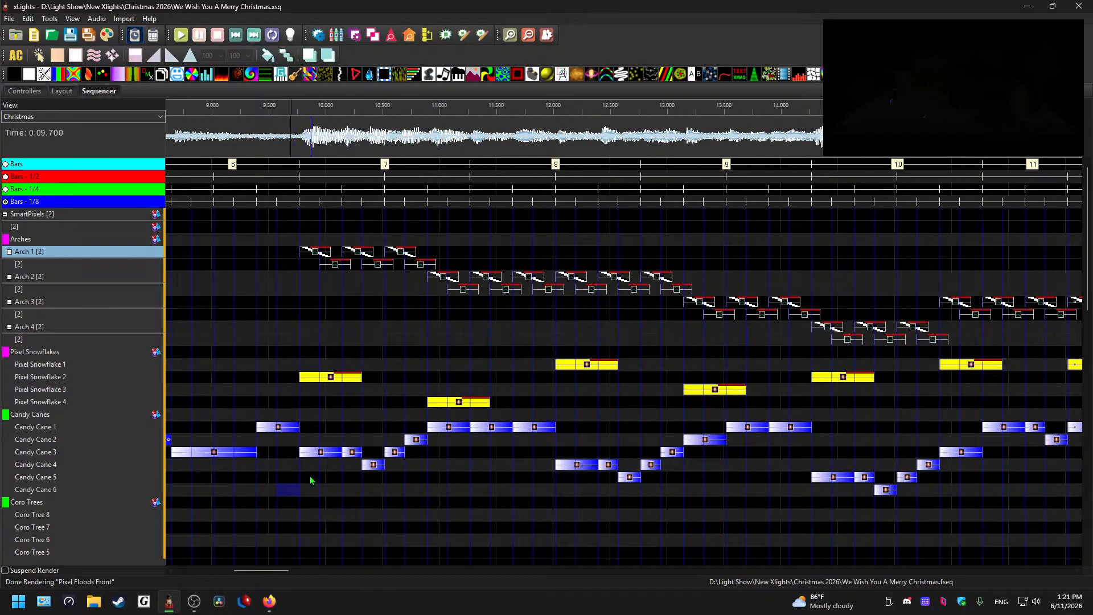
drag(311, 493, 798, 351)
scroll(934, 373, down, 1)
scroll(971, 370, down, 1)
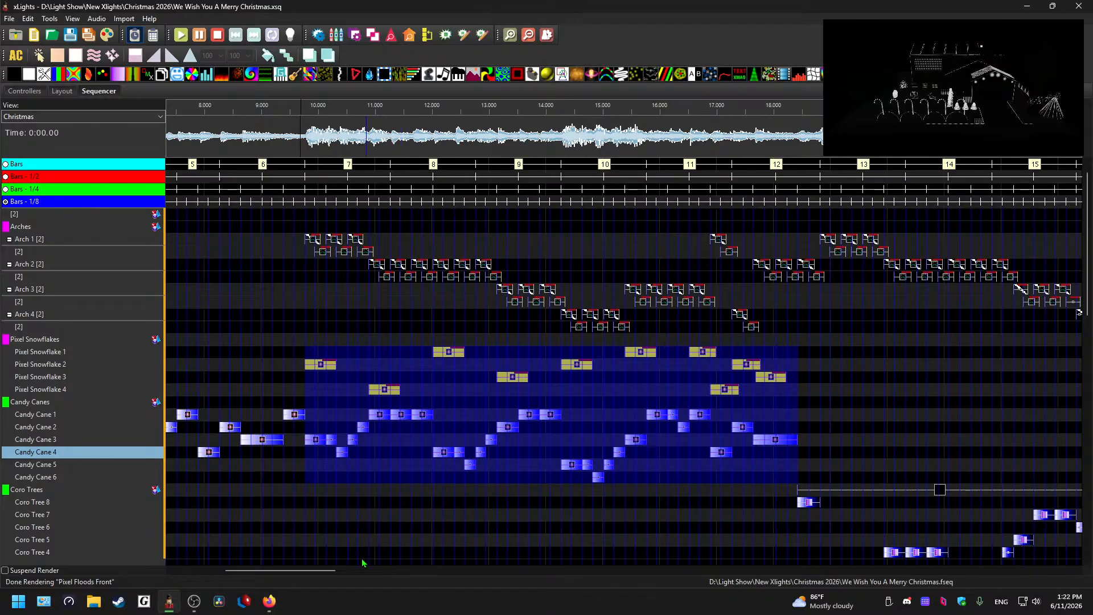
Step: Play back the music from about 1:11.275 and from about 1:12.4 to find where the copied snowflake and cane pattern should start
drag(286, 572, 700, 501)
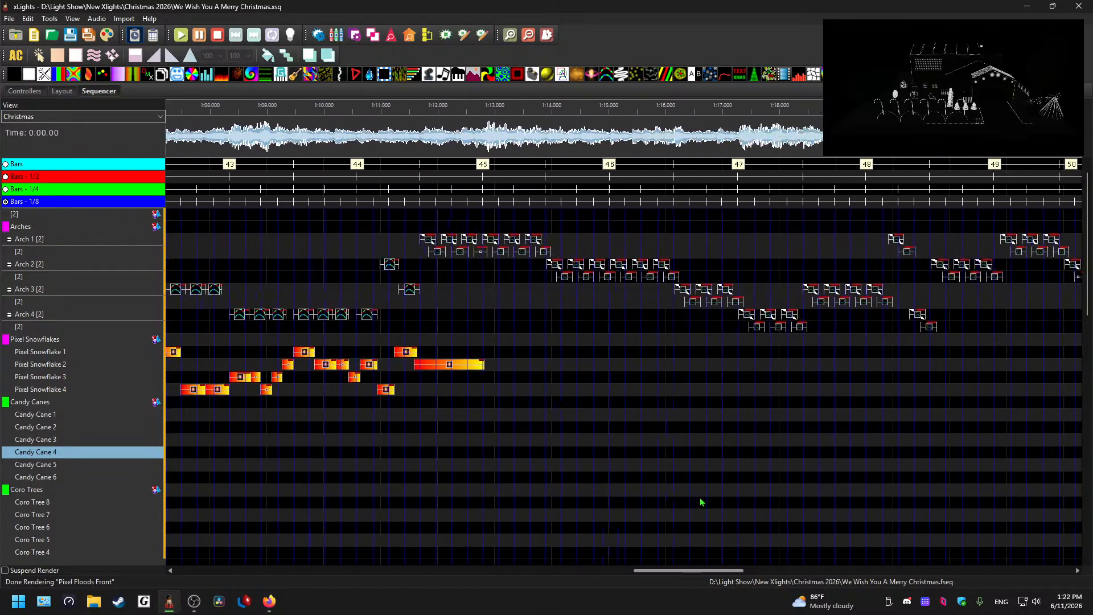
click(396, 142)
key(space)
key(space)
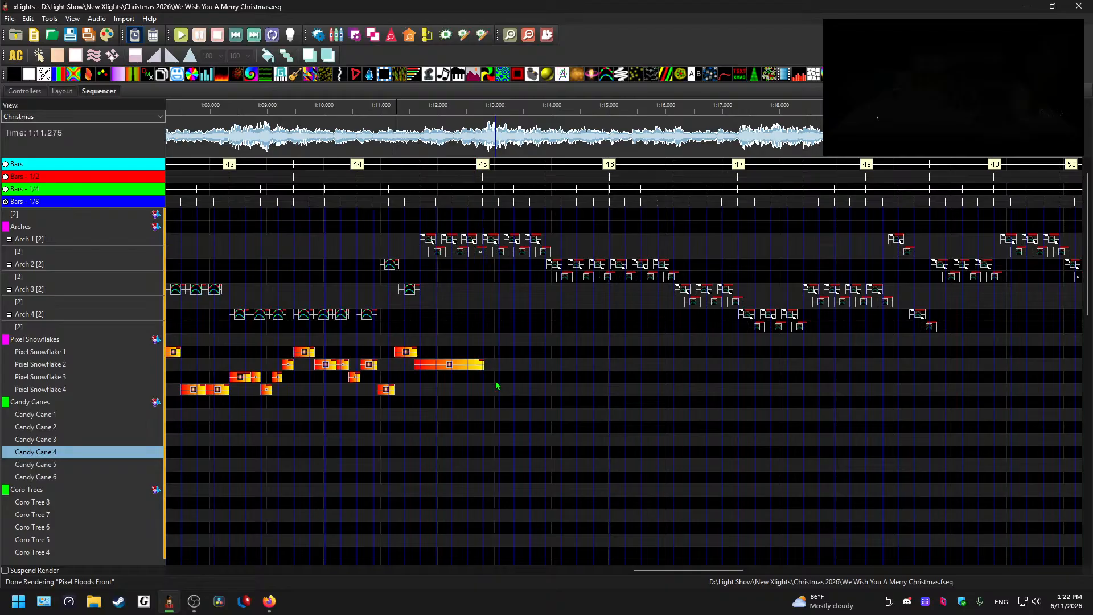
scroll(531, 385, up, 1)
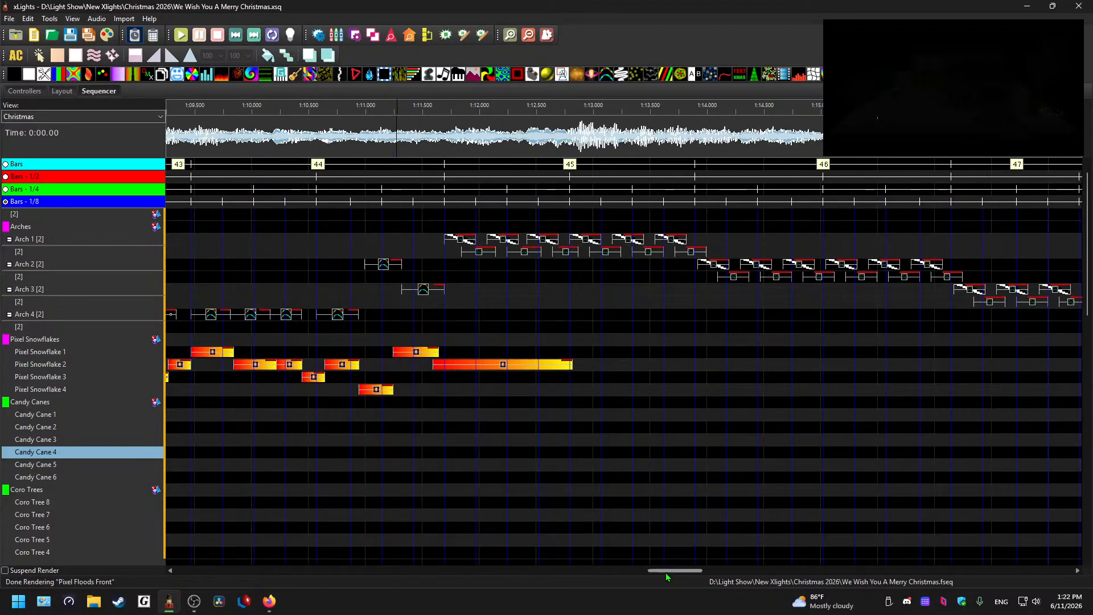
drag(665, 573, 672, 571)
click(400, 142)
key(space)
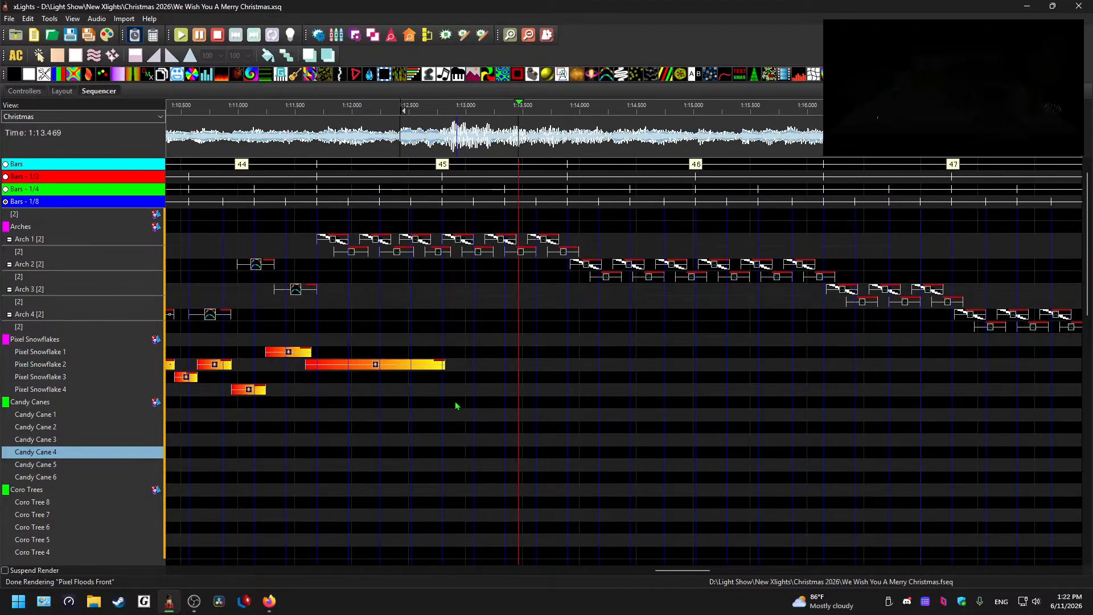
key(space)
Step: Try pasting the copied effects in bar 45 starting from the Pixel Snowflakes group row and from Pixel Snowflake 2, undoing each paste
click(464, 341)
key(ctrl+v)
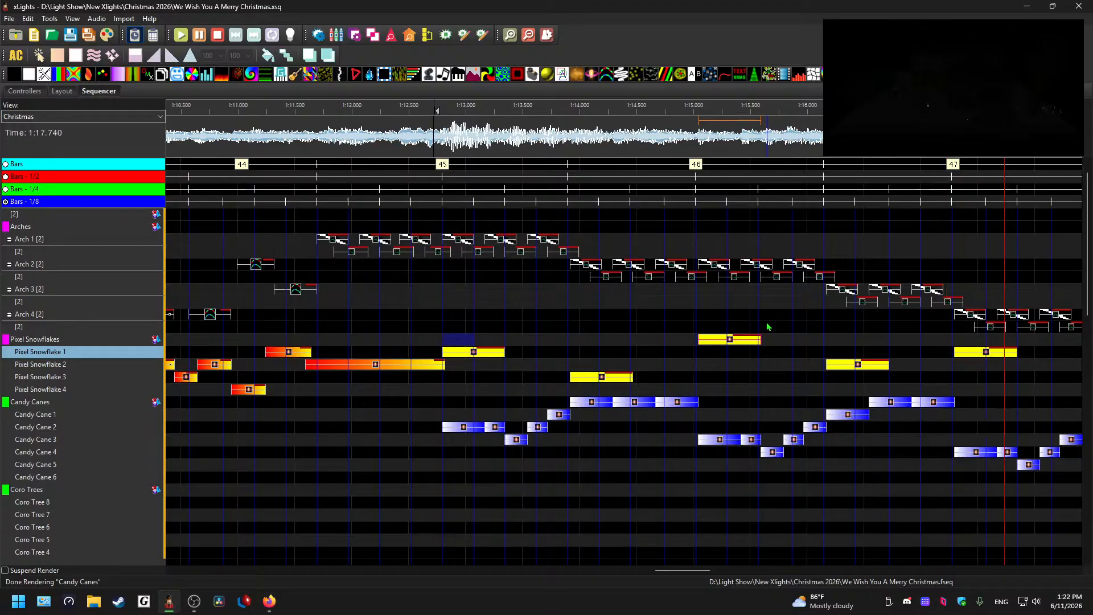
key(space)
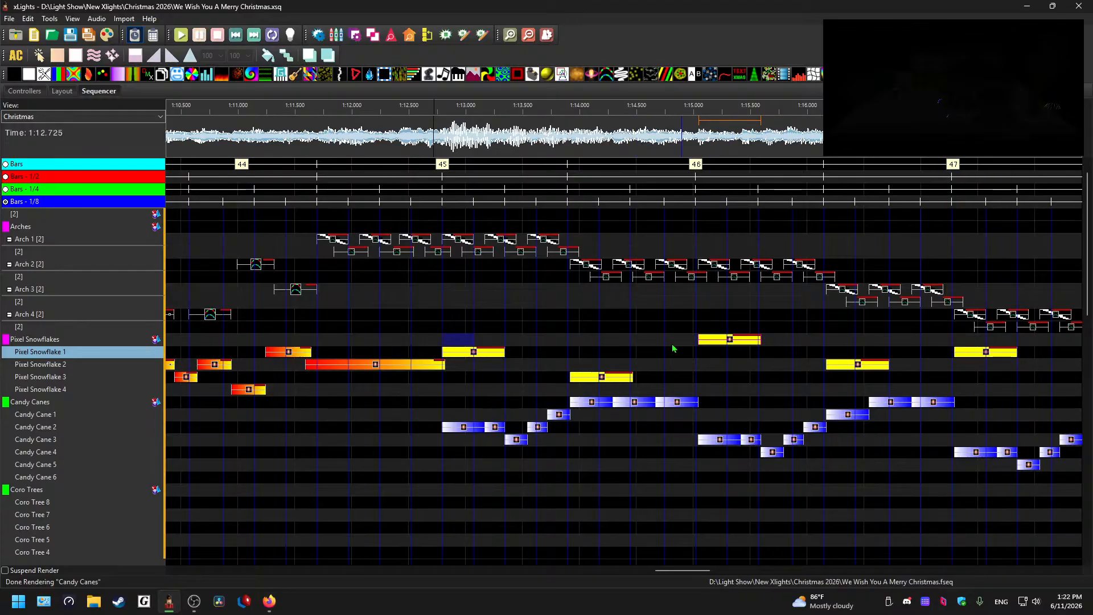
key(ctrl+z)
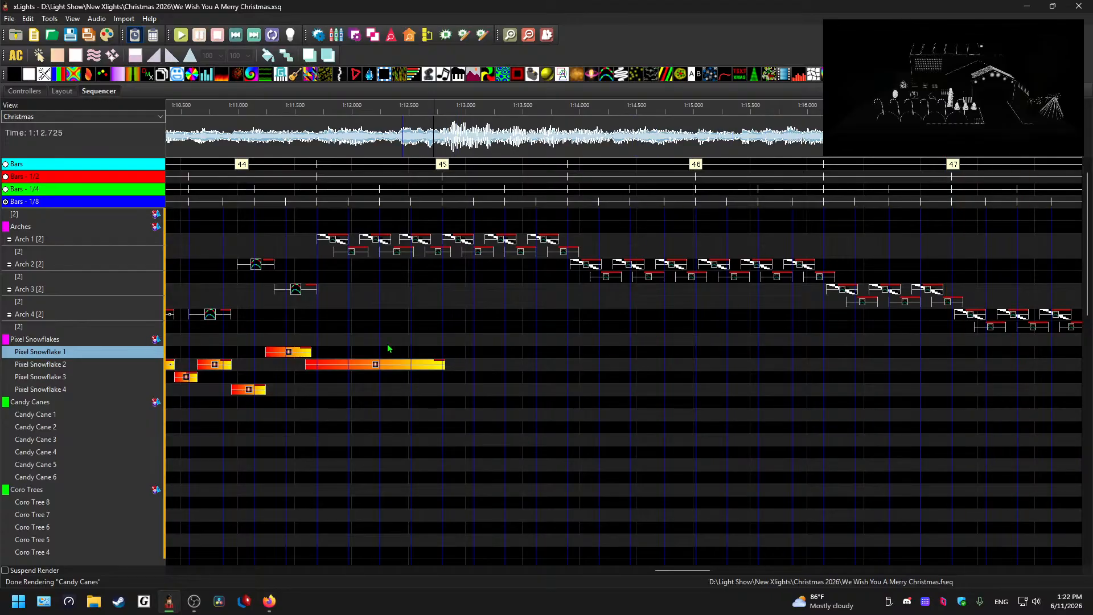
click(462, 366)
key(ctrl+y)
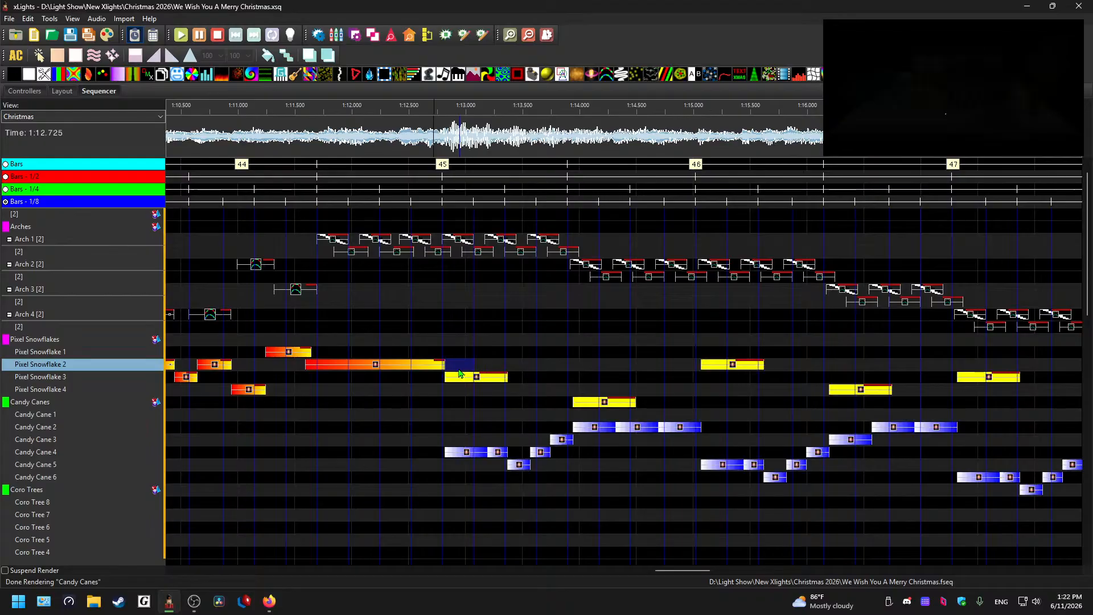
click(586, 401)
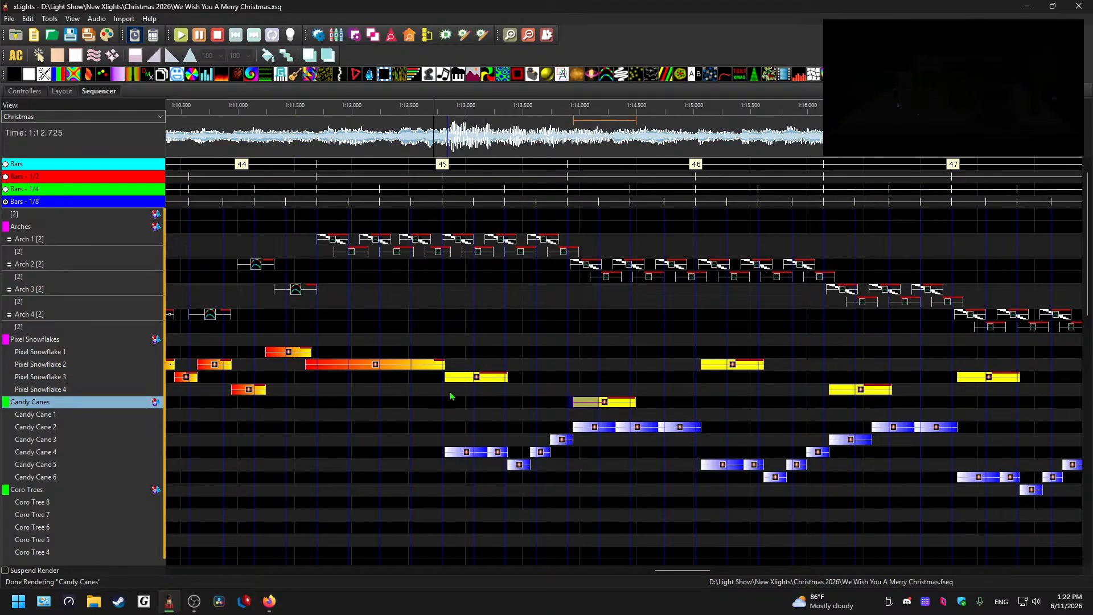
key(ctrl+z)
Step: Paste the copied snowflake and cane effects from Pixel Snowflake 1 at about 1:12.8 in bar 45, and play through to about 1:21.7
click(458, 359)
key(ctrl+v)
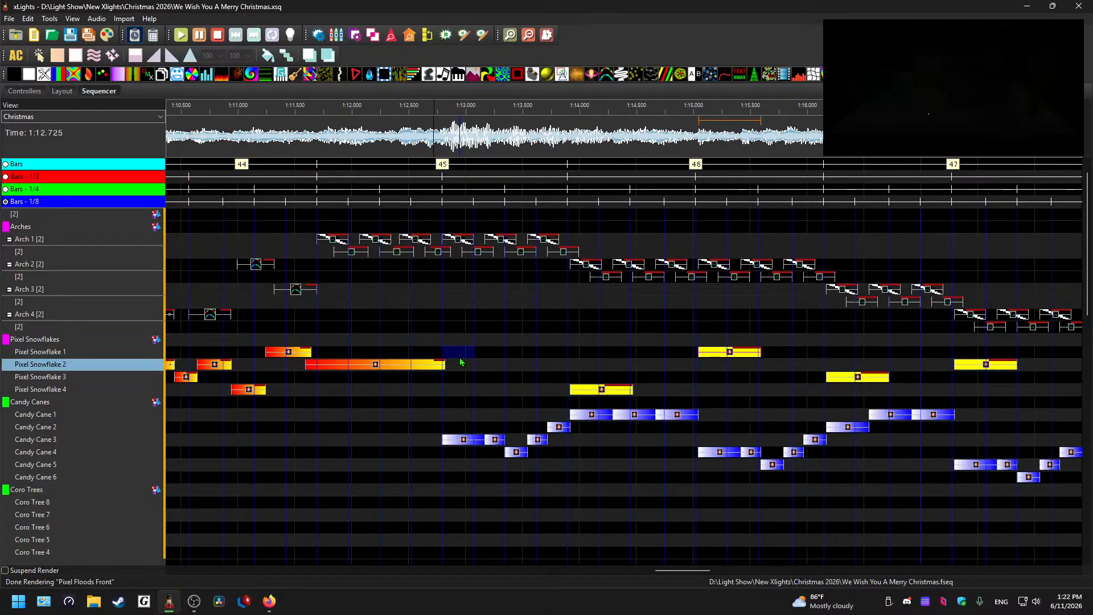
click(726, 352)
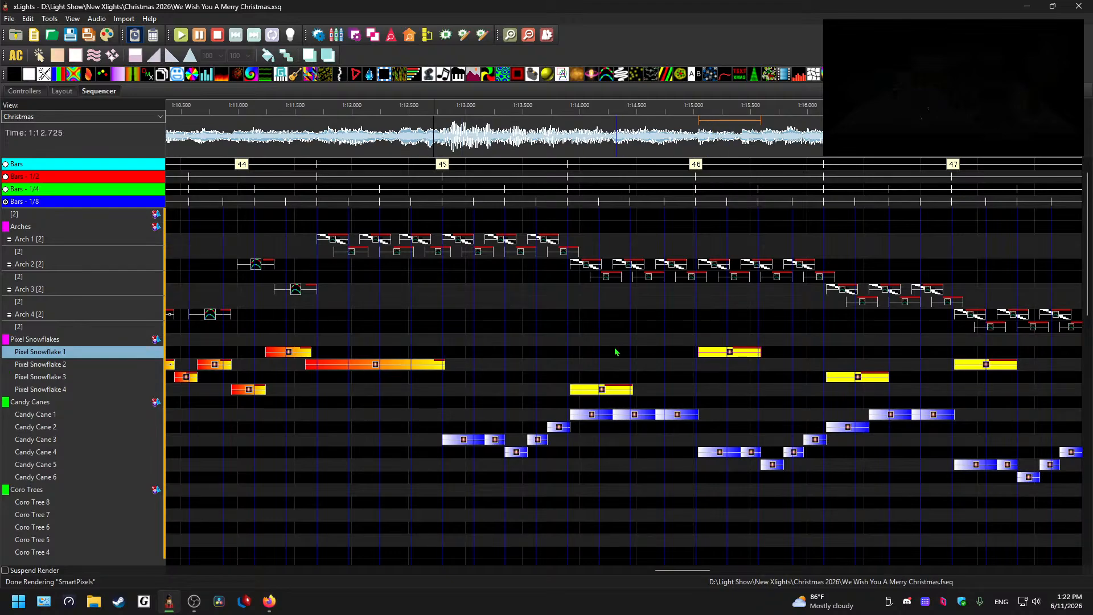
click(430, 142)
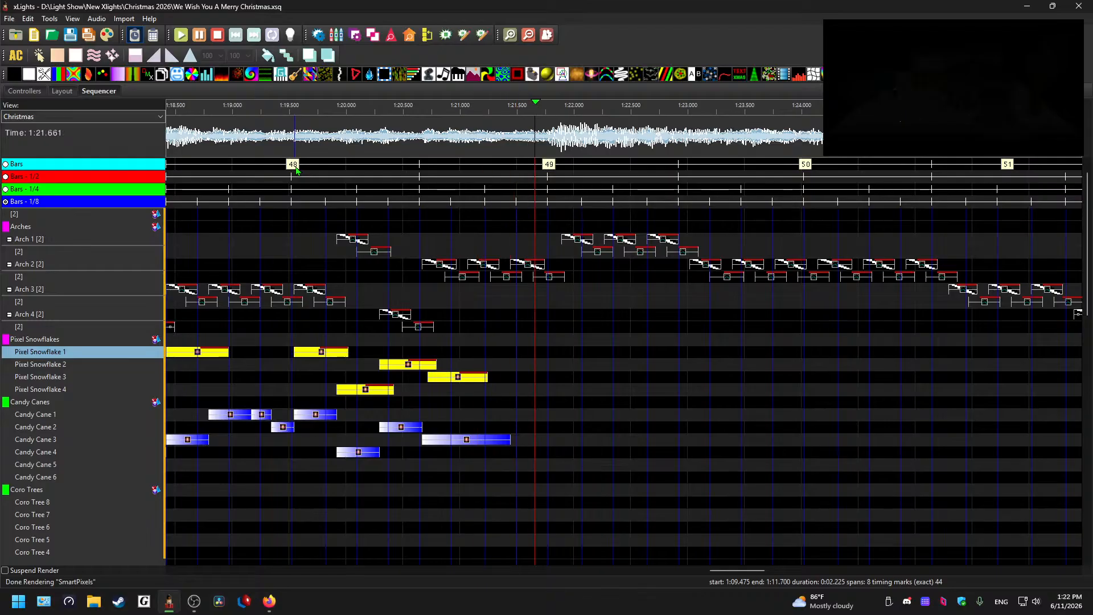
key(space)
Step: Check the timing of the last Candy Cane 3 effect before bar 49, and play back from about 1:21.4
click(467, 440)
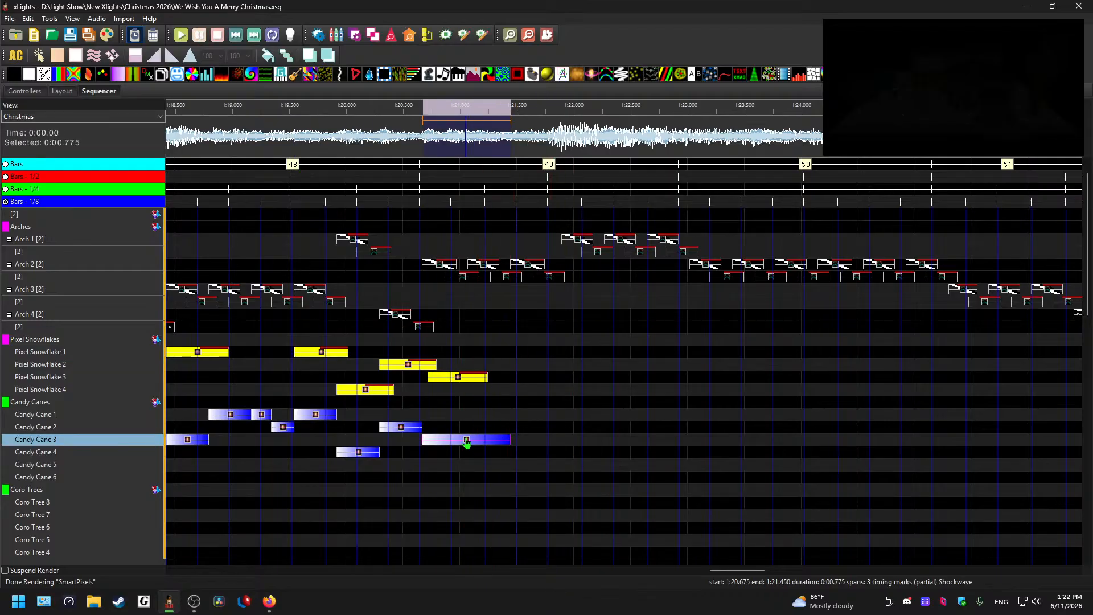
scroll(598, 393, down, 1)
drag(745, 572, 754, 574)
click(379, 135)
key(space)
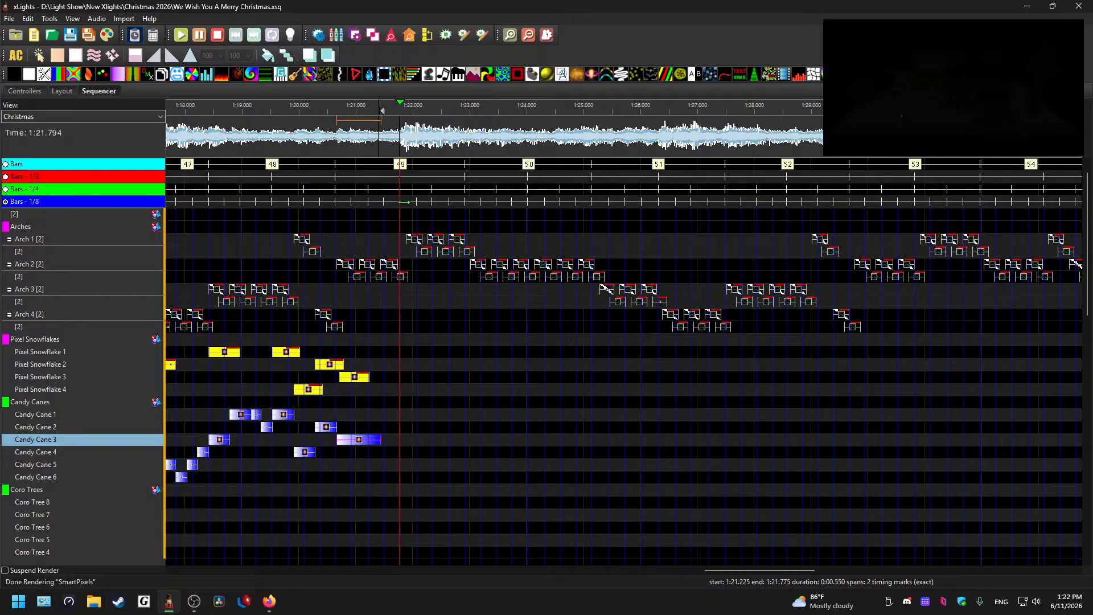
click(594, 442)
key(space)
Step: Copy the Coro Tree 1 to 8 effects from about 0:18.4 to 0:27.5 in the earlier verse
drag(743, 574, 273, 528)
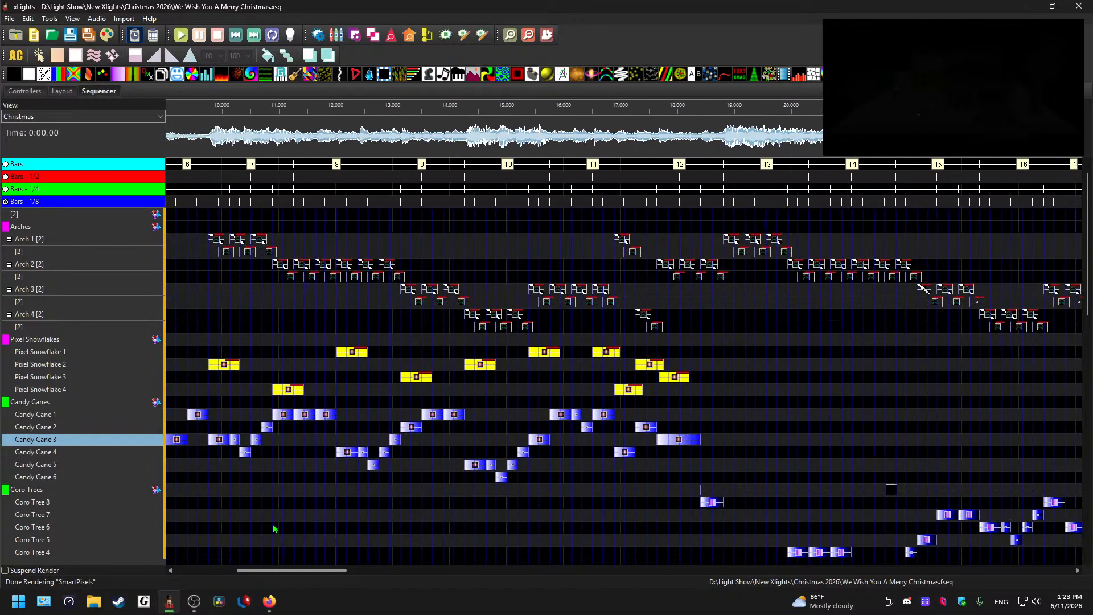
scroll(473, 443, down, 5)
drag(307, 572, 354, 572)
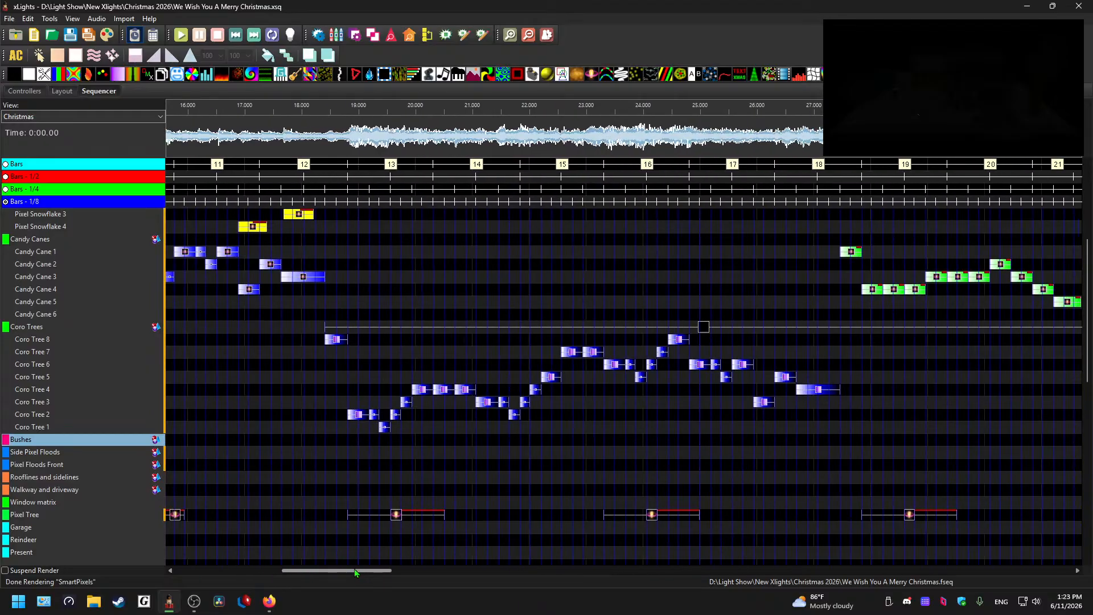
click(333, 430)
drag(339, 415, 851, 345)
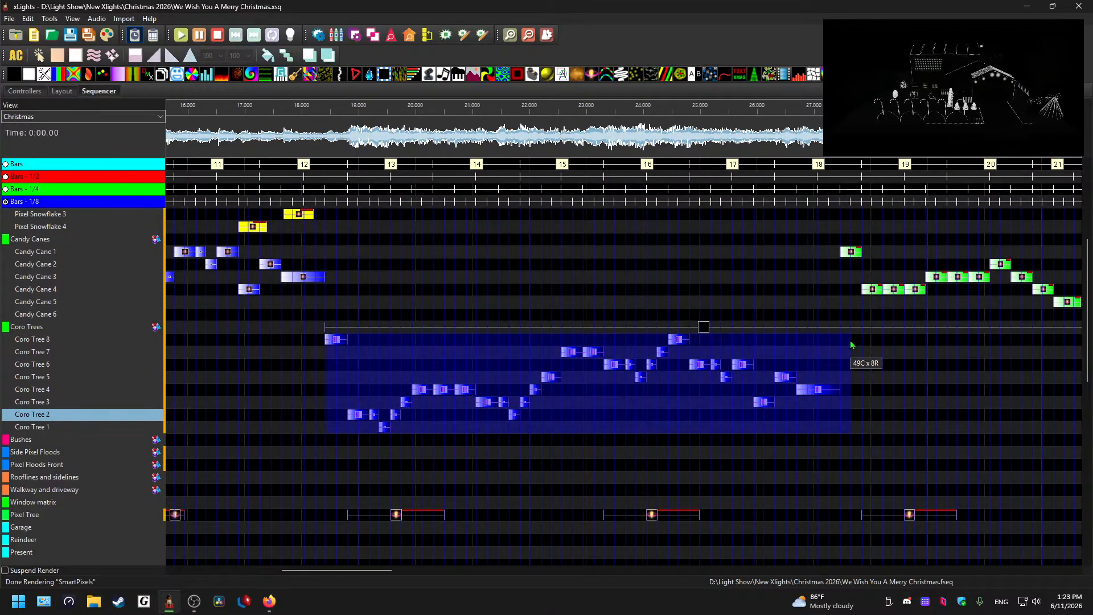
scroll(463, 358, up, 5)
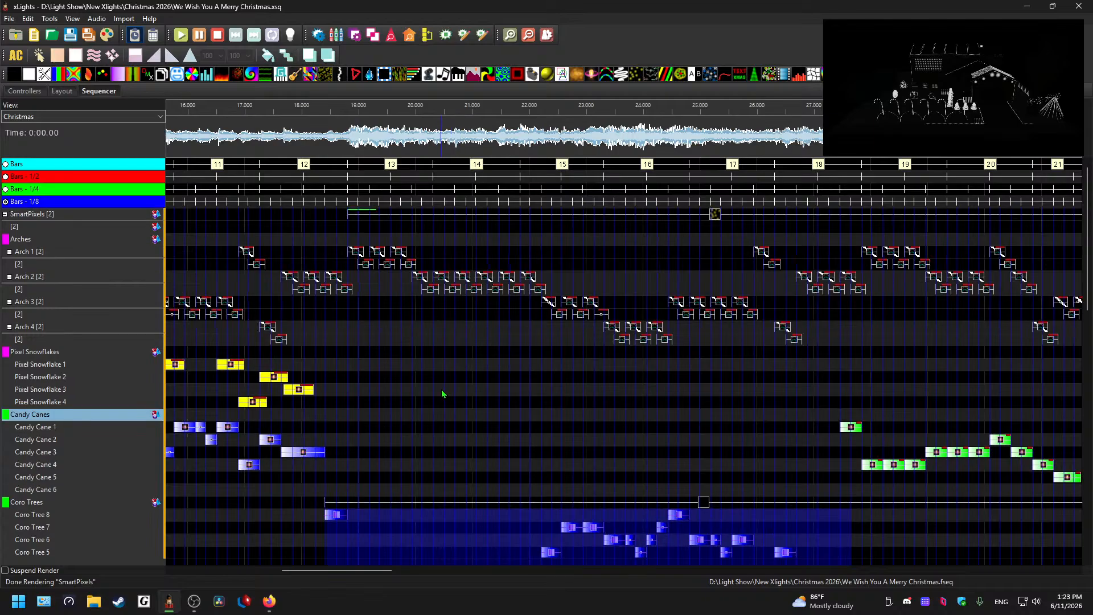
Step: Paste the copied tree effects from Coro Tree 8 at about 1:21.5, just before bar 49, and play back from about 1:21.6
drag(347, 569, 753, 545)
click(542, 140)
key(space)
key(space)
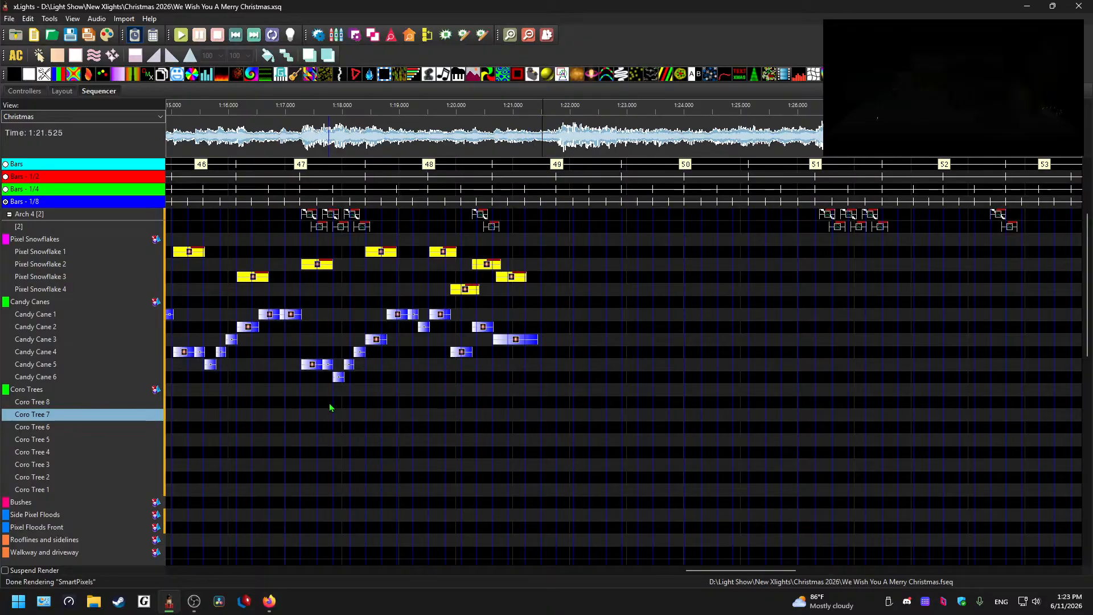
click(550, 403)
key(ctrl+v)
click(547, 137)
key(space)
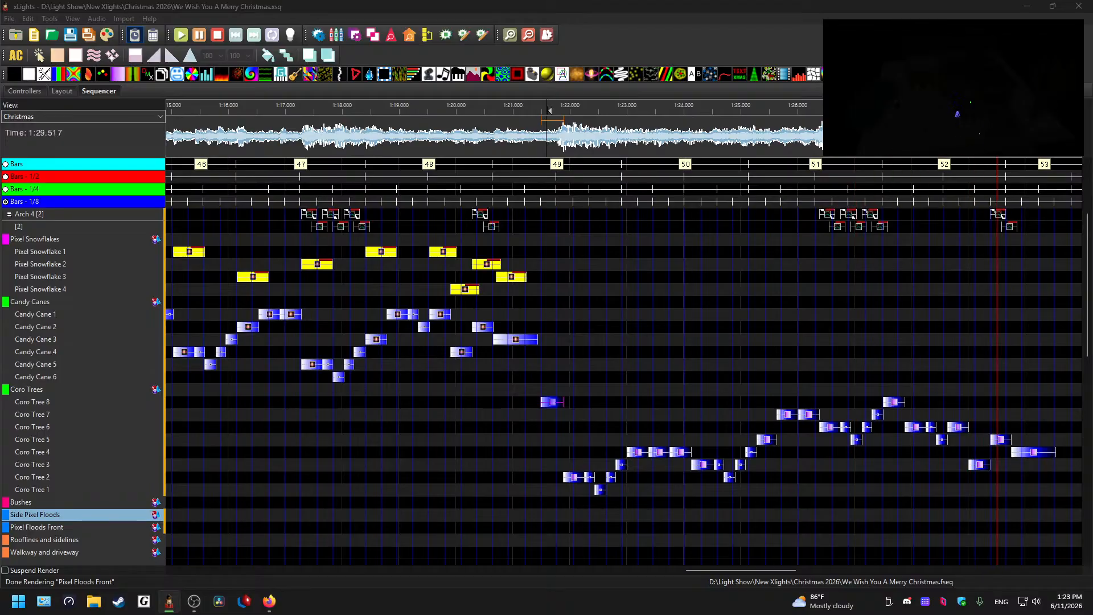
Step: Copy the Candy Cane 1 to 6 effects from about 0:27.5 to 0:36.1 in the earlier verse
click(673, 465)
key(space)
drag(851, 570, 397, 497)
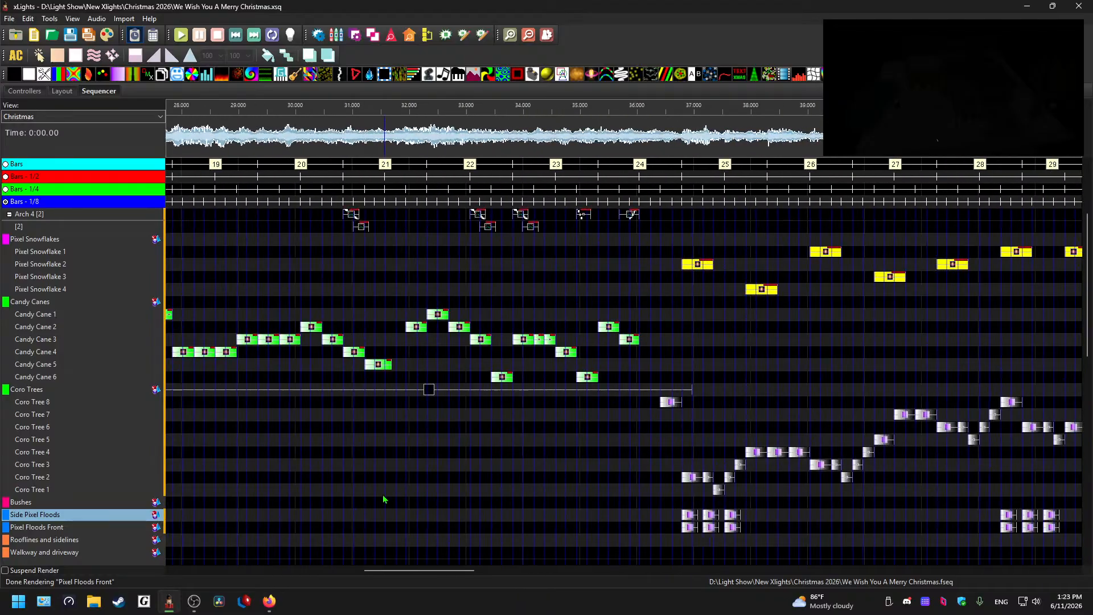
drag(408, 575, 384, 567)
drag(353, 371, 495, 319)
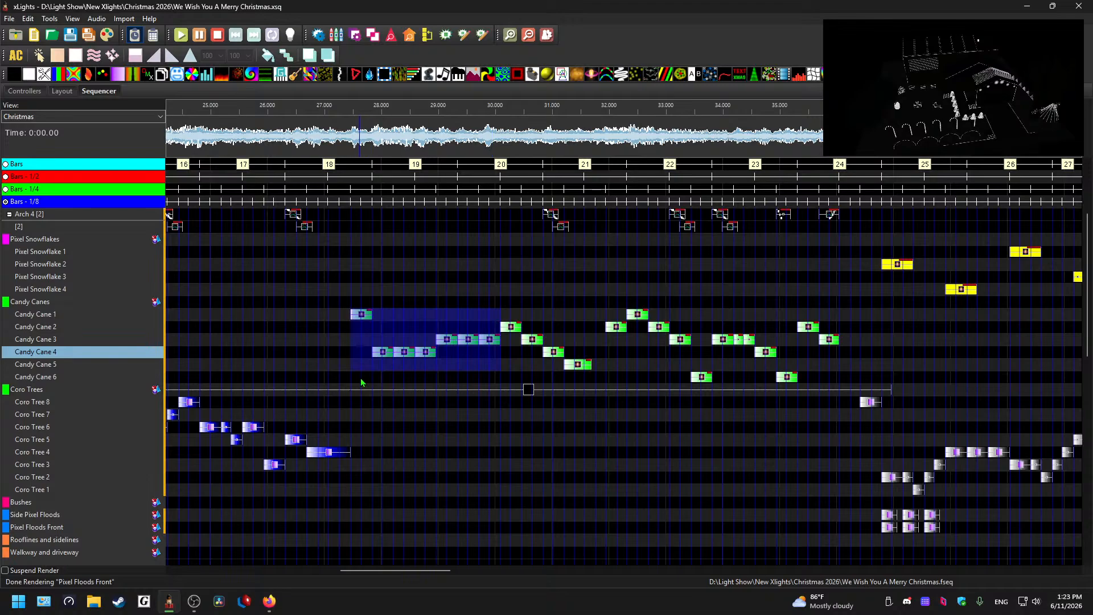
drag(354, 383, 861, 317)
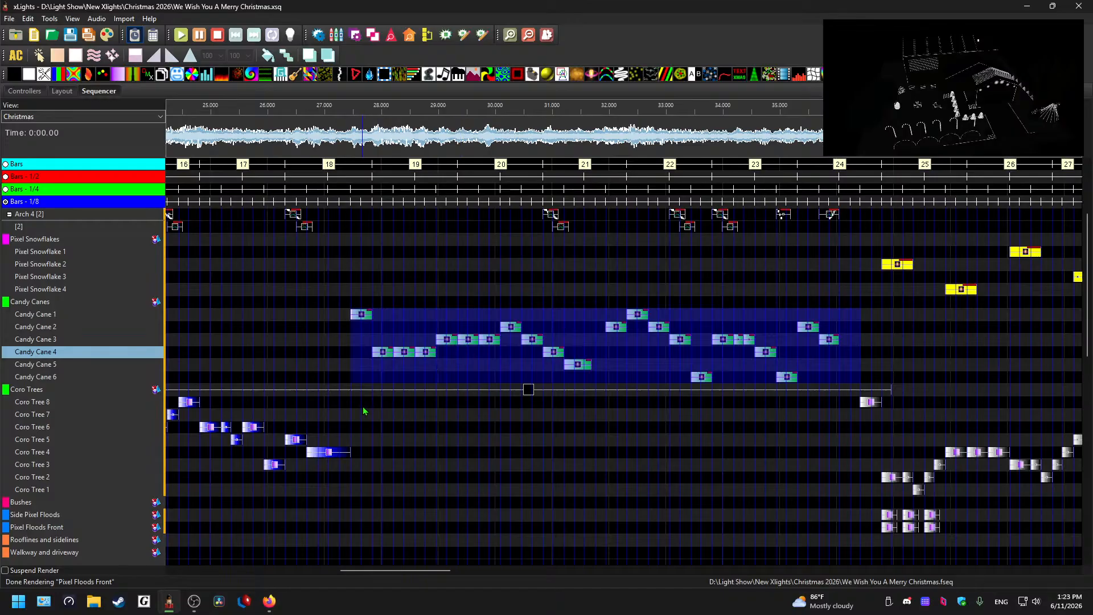
Step: Paste the copied cane effects from Candy Cane 1 at about 1:30.5, just before bar 53, and play back from about 1:30.3
drag(401, 569, 813, 524)
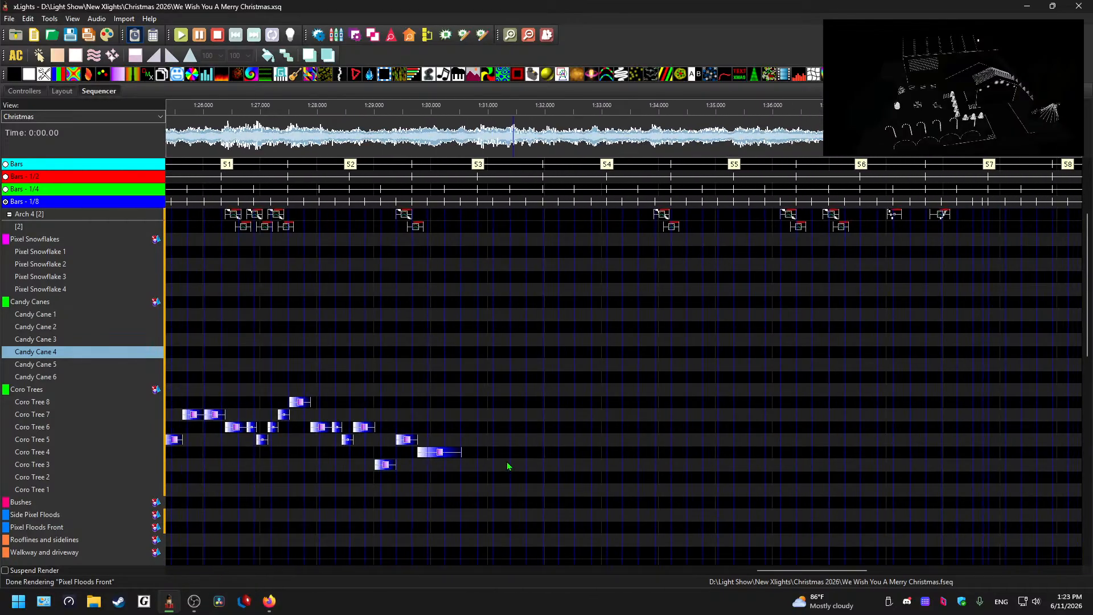
drag(469, 454, 466, 337)
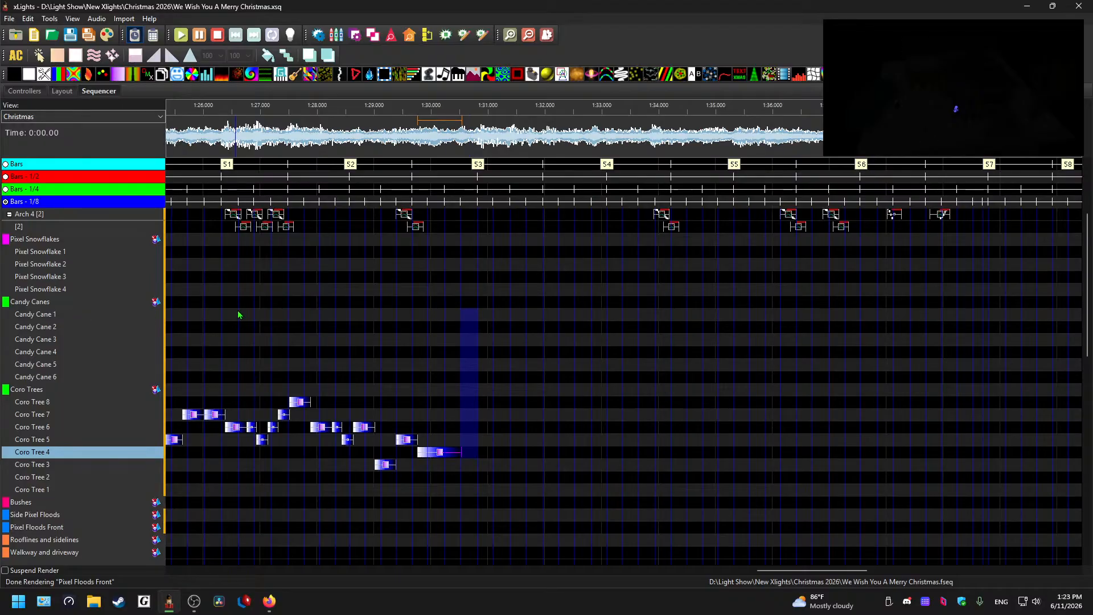
click(468, 315)
key(ctrl+v)
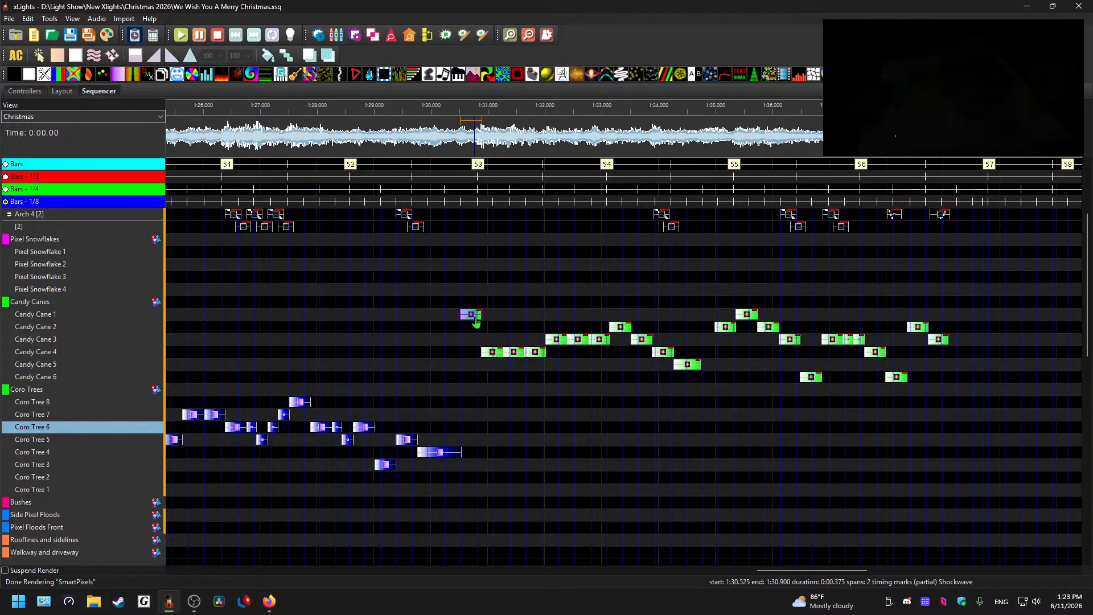
click(447, 147)
key(space)
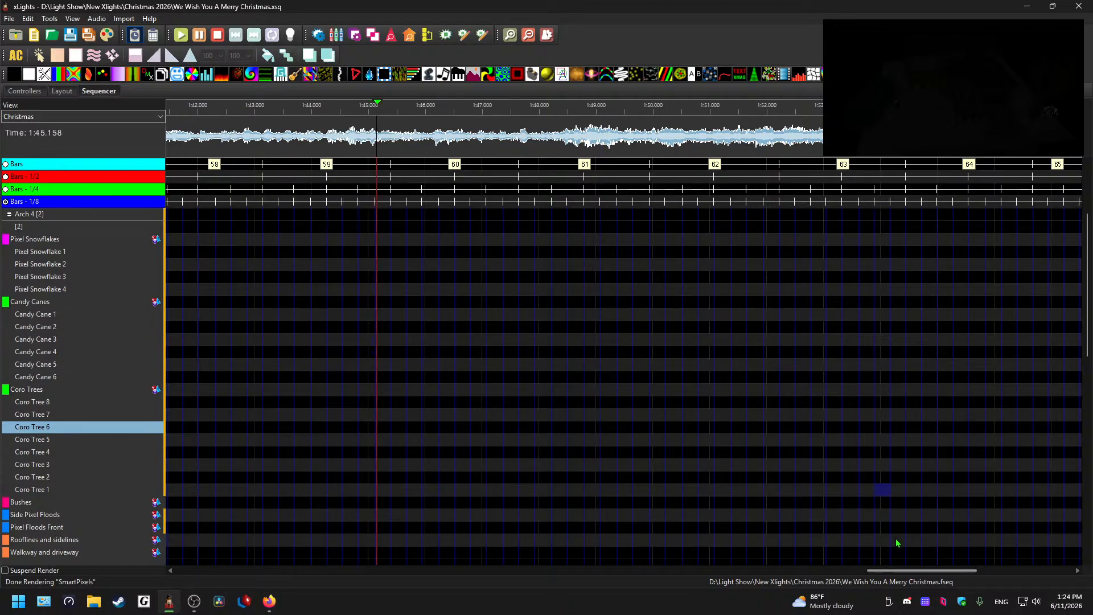
Step: Play back the earlier verse from about 0:36.2 to examine its tree and flood effects
click(773, 428)
key(space)
drag(892, 570, 438, 512)
key(space)
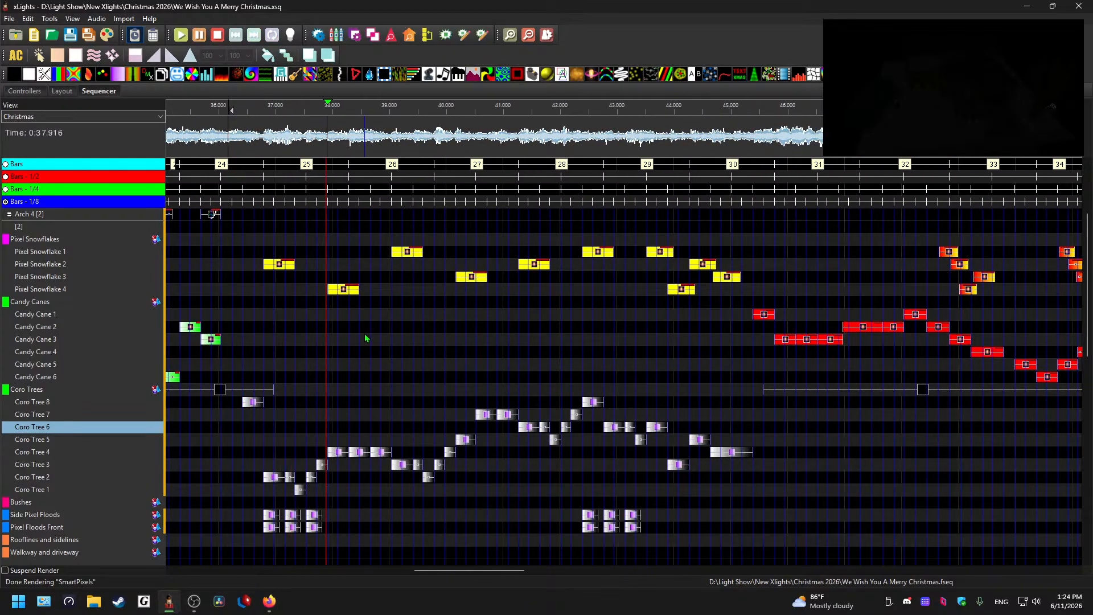
scroll(395, 391, down, 3)
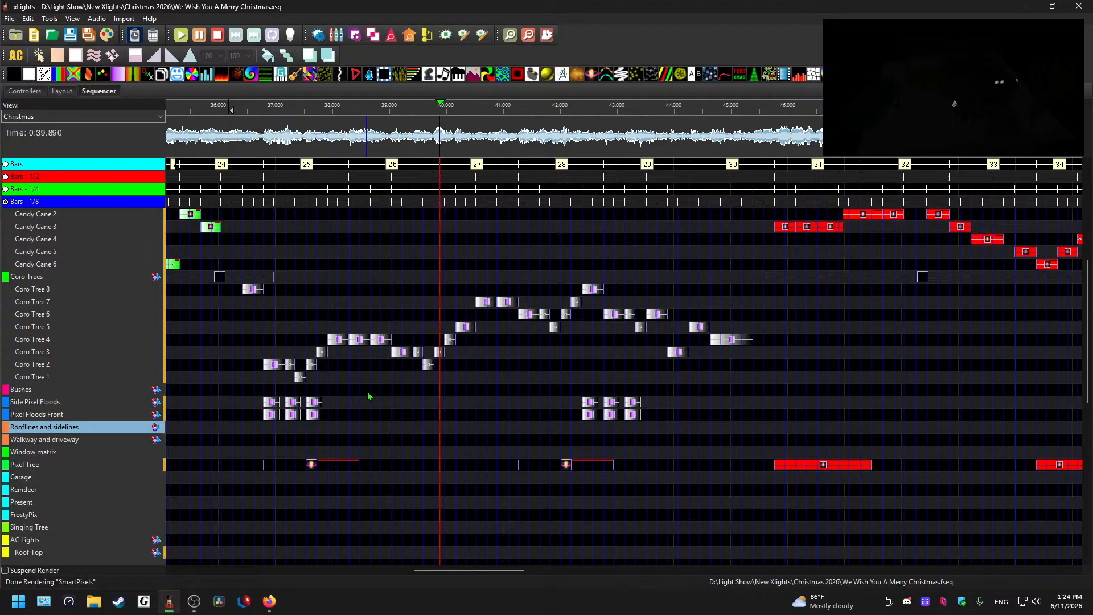
click(408, 402)
key(space)
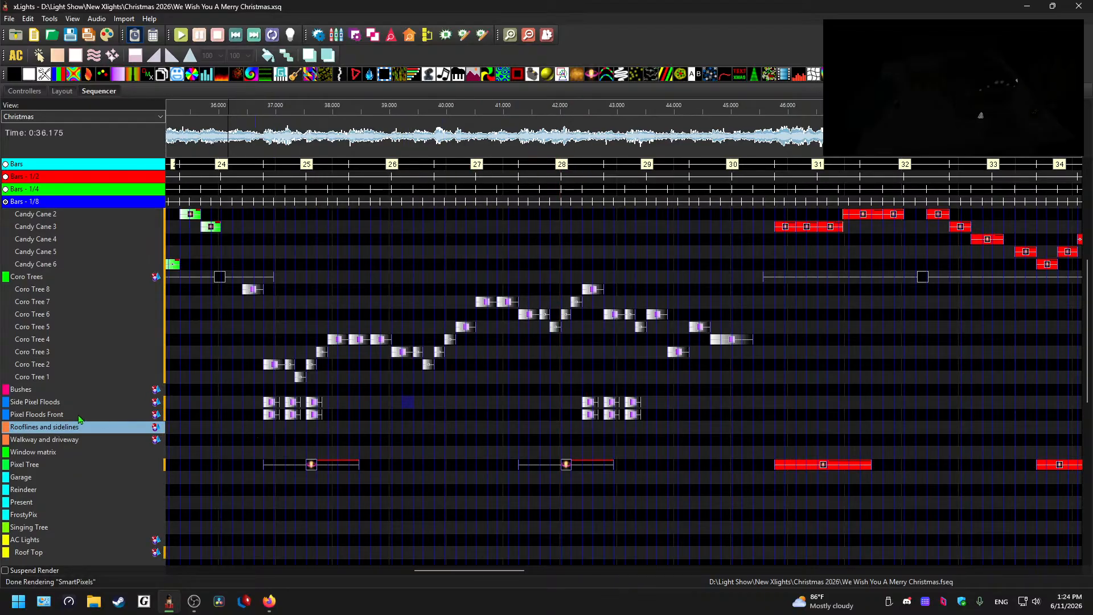
Step: Expand the pixel flood groups and copy the effects from Coro Tree 8 down to Pixel Flood 6 between about 0:36.4 and 0:45.4
double_click(108, 402)
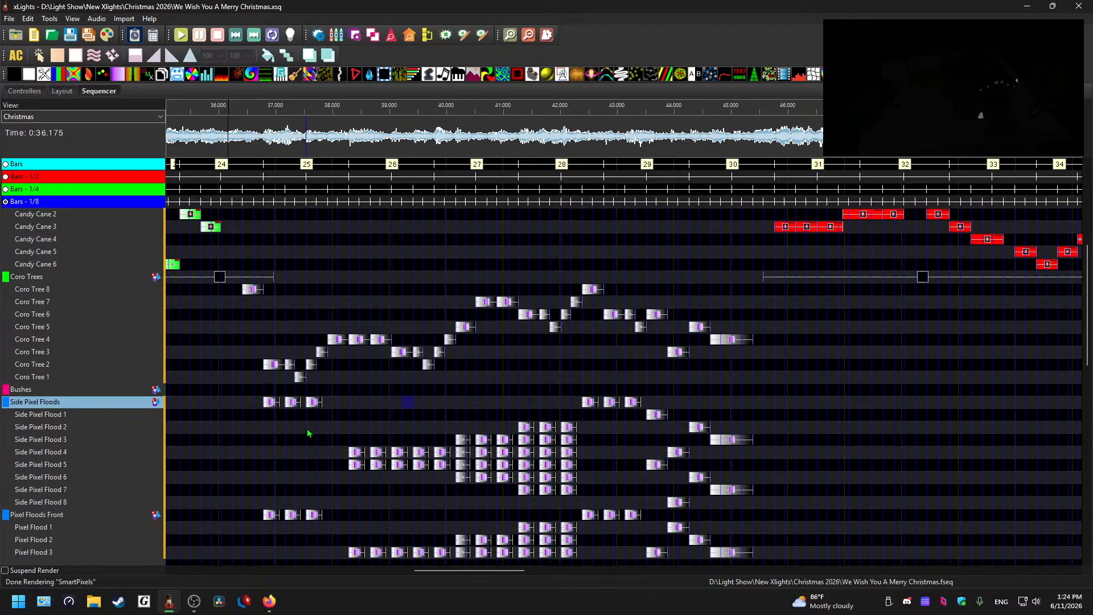
scroll(286, 449, up, 2)
scroll(287, 451, up, 3)
scroll(287, 446, down, 4)
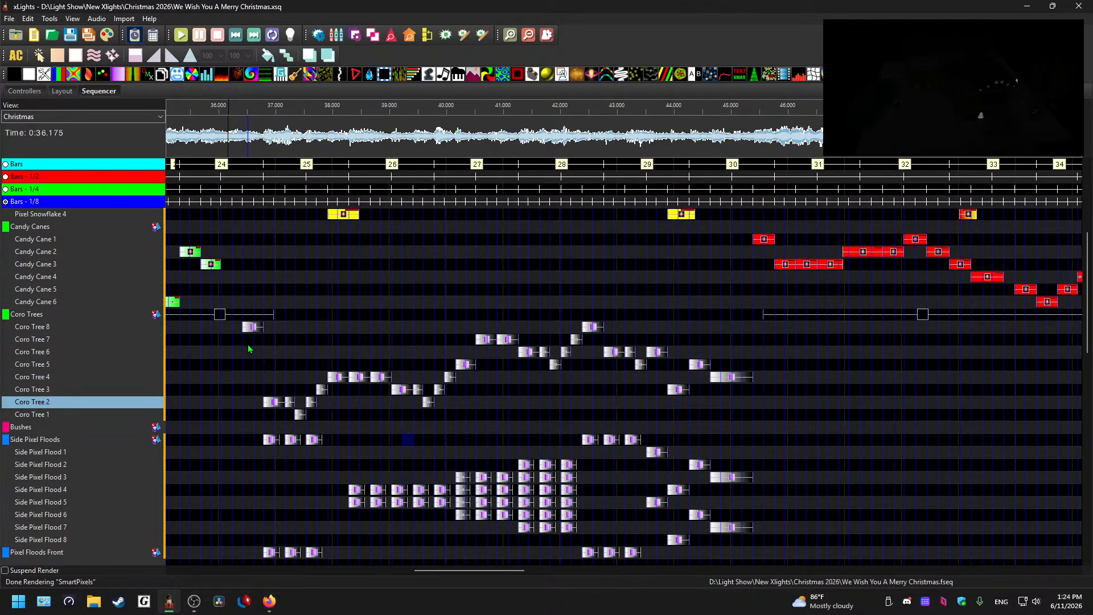
scroll(244, 431, down, 7)
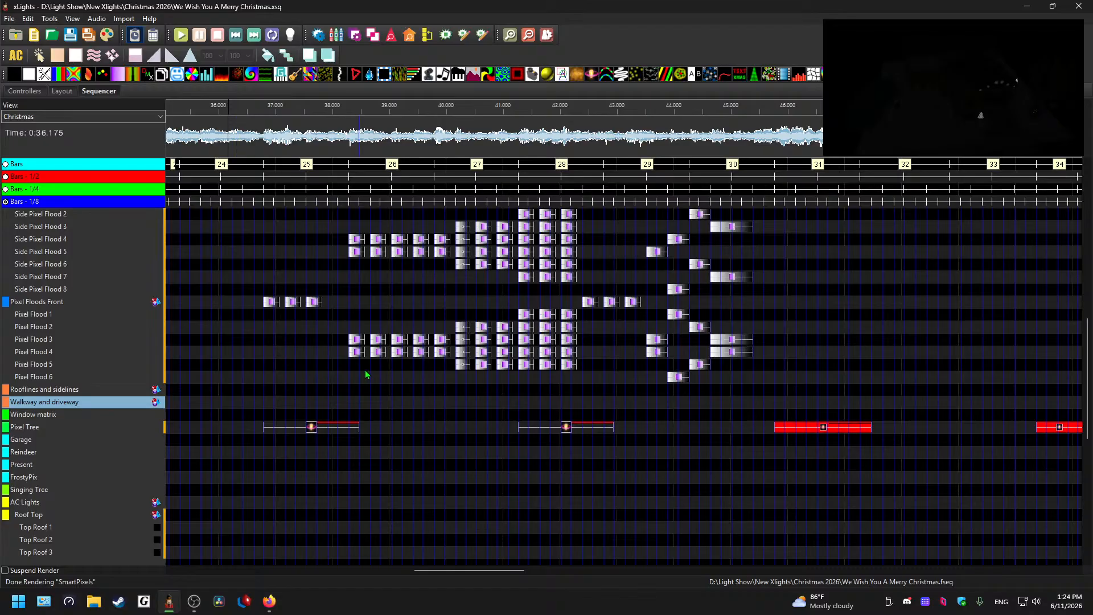
drag(744, 395, 255, 340)
Step: Paste the copied tree and flood effects from Coro Tree 8 at about 1:39.5, just before bar 57, and play them back
drag(449, 571, 677, 573)
drag(796, 571, 865, 571)
click(427, 139)
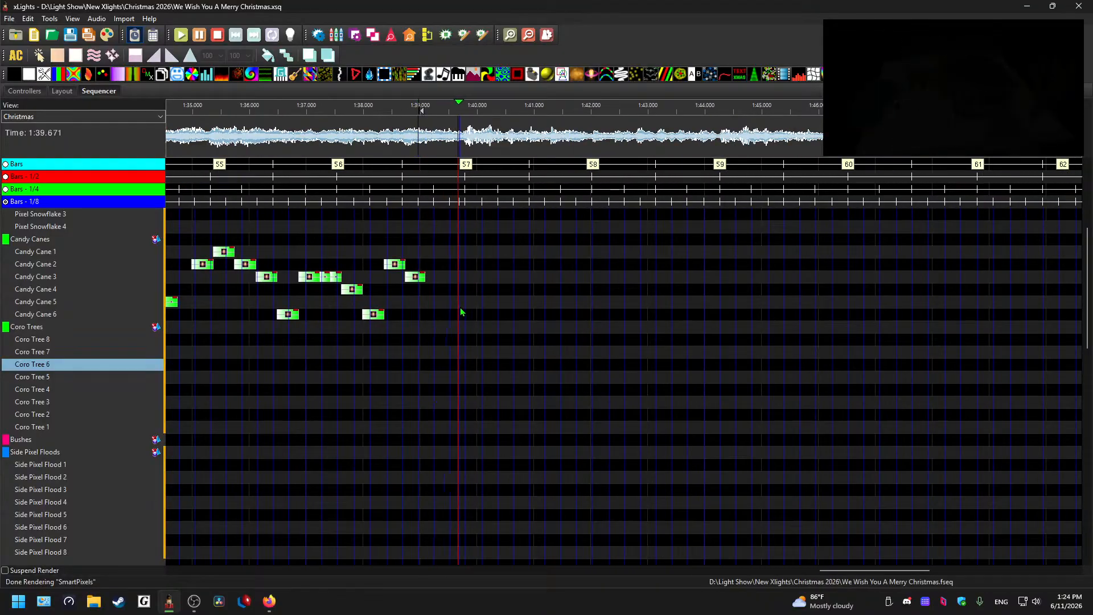
click(443, 141)
key(space)
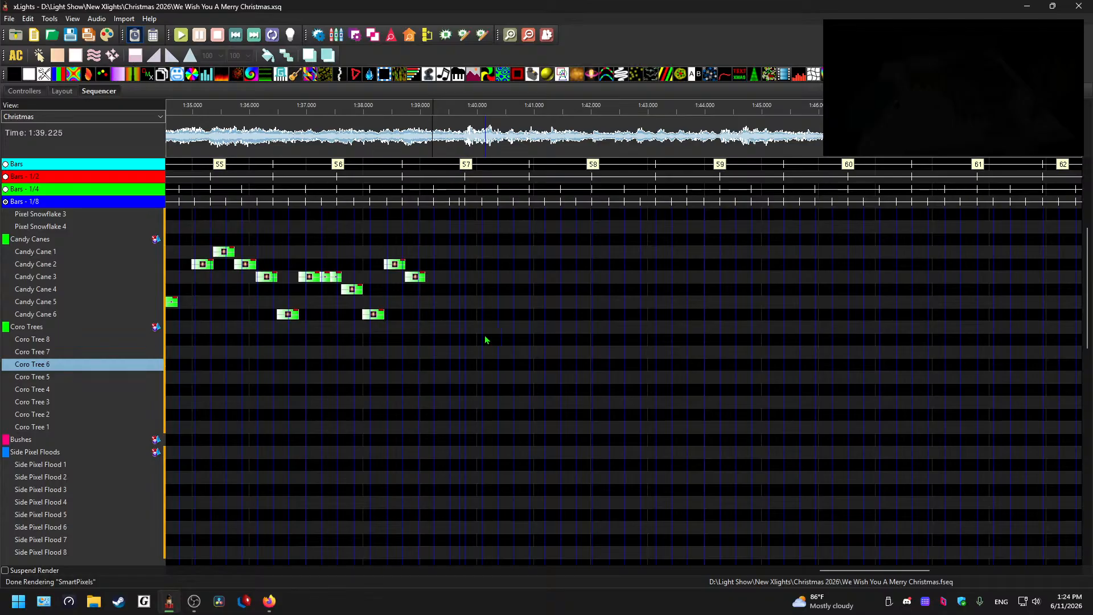
click(454, 338)
click(55, 340)
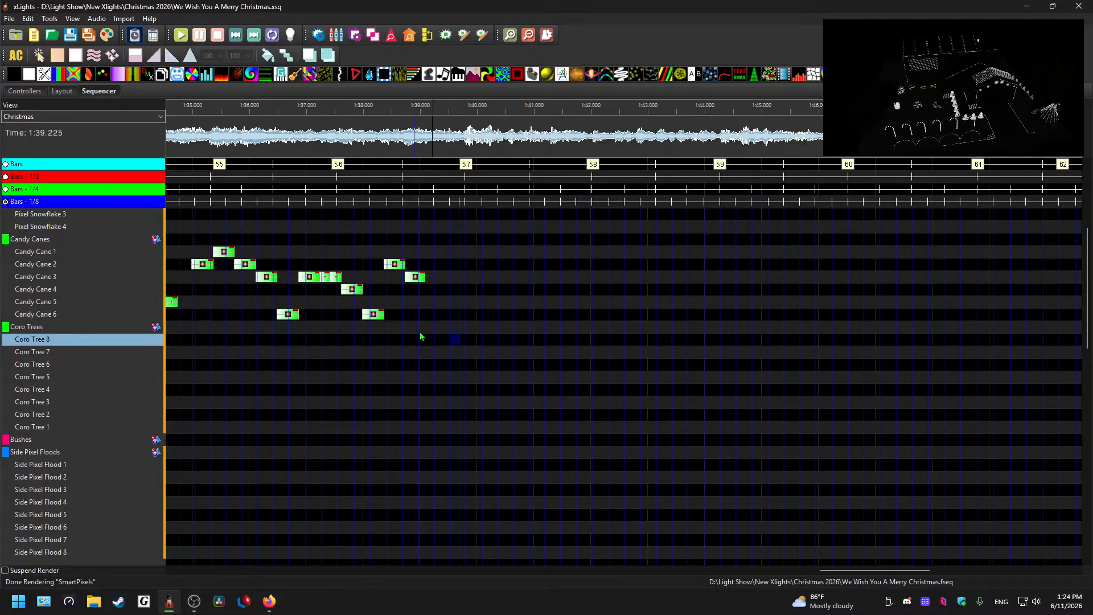
key(ctrl+v)
click(463, 137)
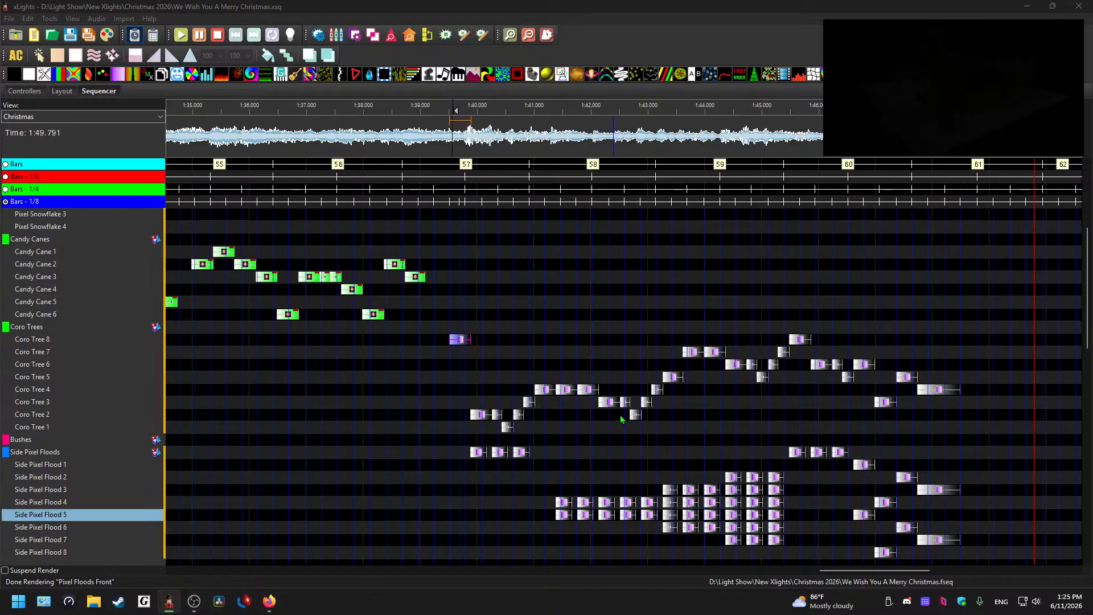
Step: Replay the pasted tree and flood effects from about 1:39.5 to 1:47.7 to check their timing
click(639, 454)
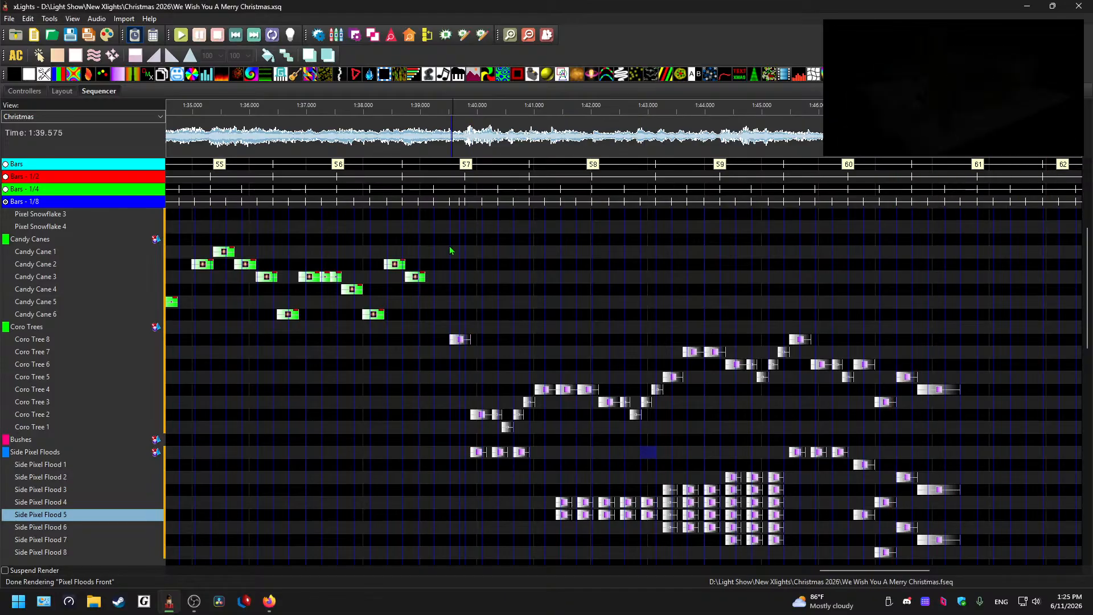
key(space)
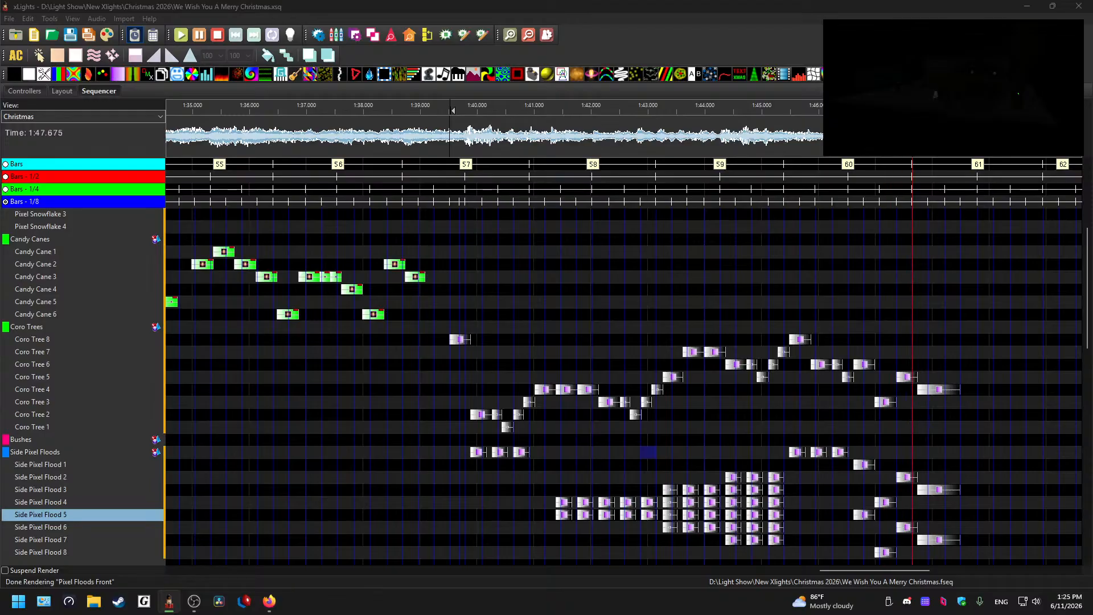
key(space)
Step: Copy the Mini Tree 1 to 6 effects from about 0:36.8 to 0:45.8 in the earlier verse
scroll(621, 491, down, 10)
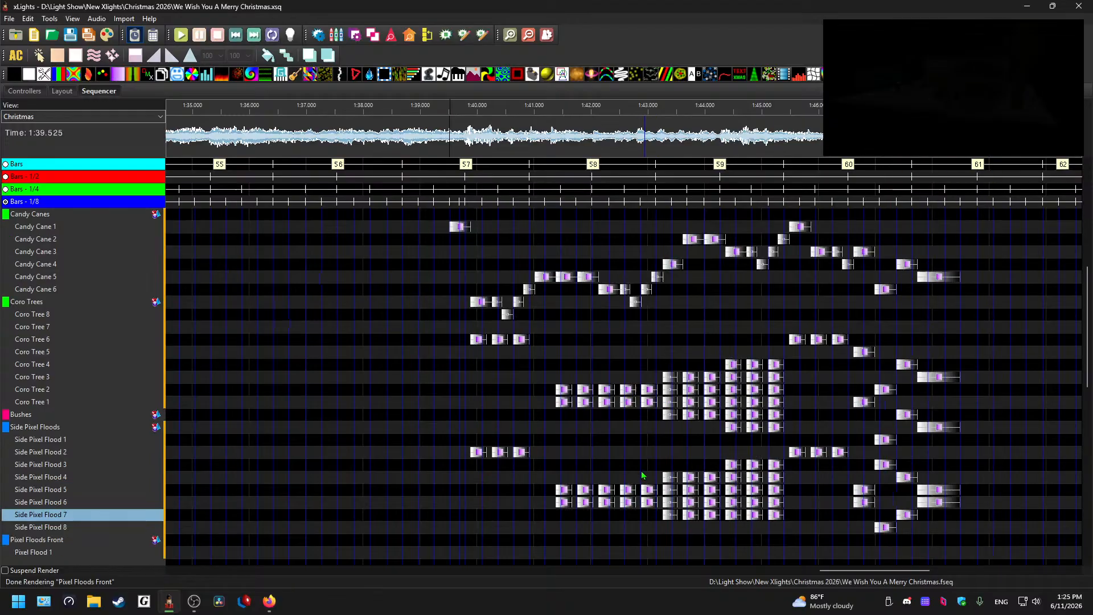
drag(878, 571, 504, 533)
scroll(682, 400, up, 20)
scroll(655, 464, down, 17)
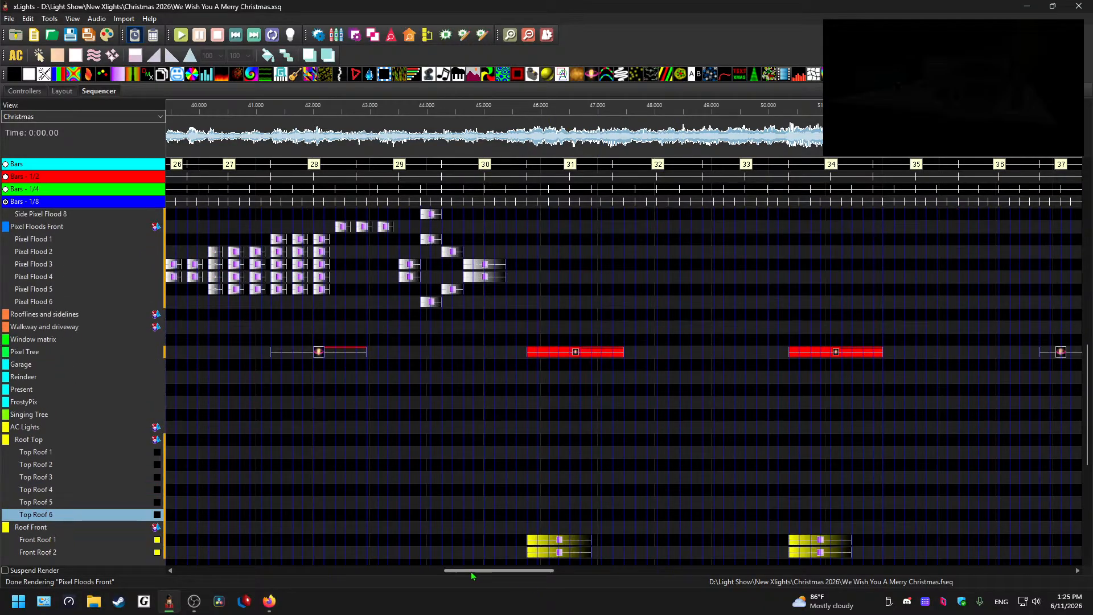
scroll(481, 572, left, 10)
scroll(594, 470, down, 7)
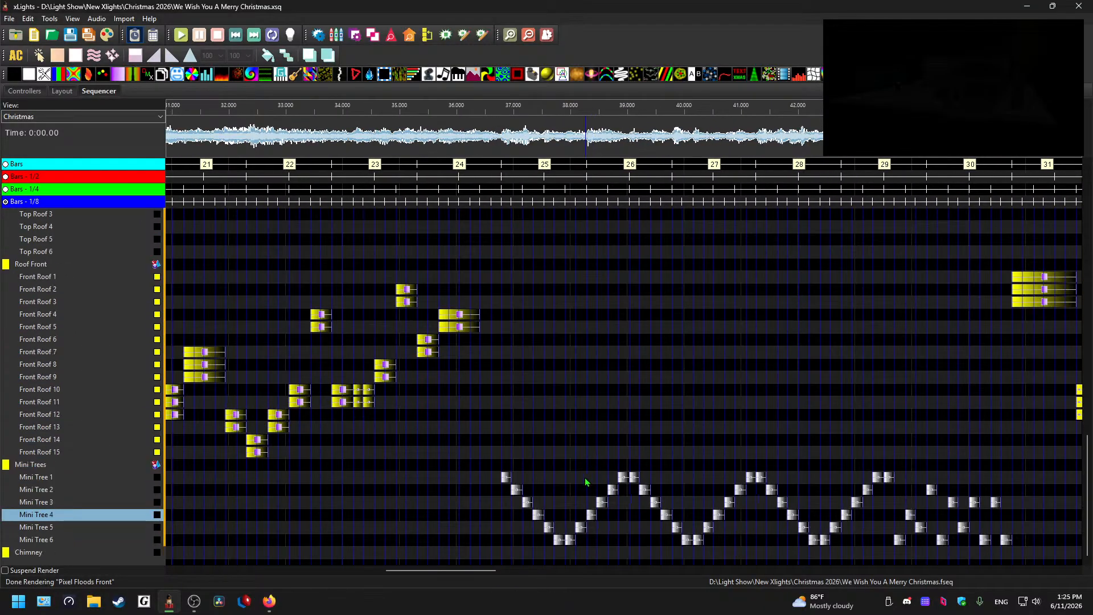
drag(509, 559, 1019, 481)
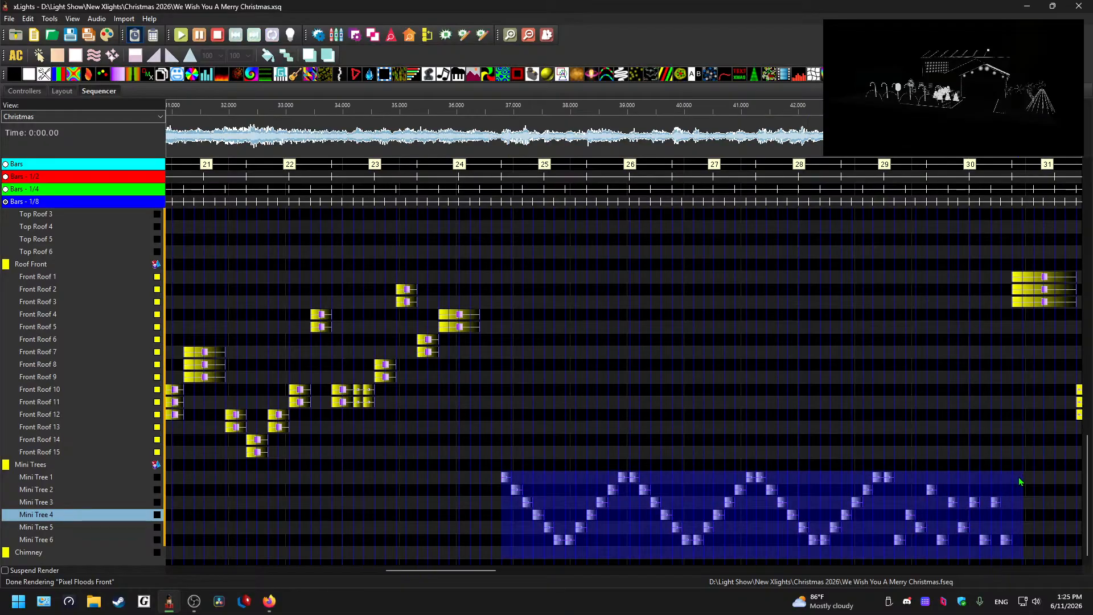
Step: Check the Mini Tree start against the Coro Tree 2 effects before bar 25, and locate the matching passage near bar 57
scroll(514, 429, up, 20)
drag(507, 462, 510, 305)
scroll(504, 339, up, 5)
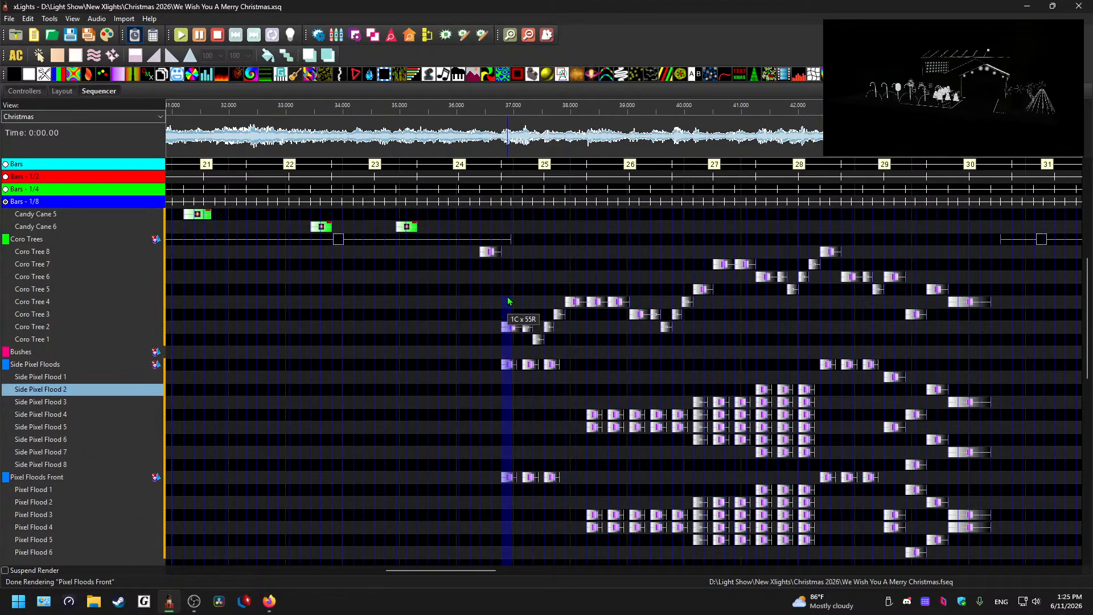
drag(479, 570, 915, 572)
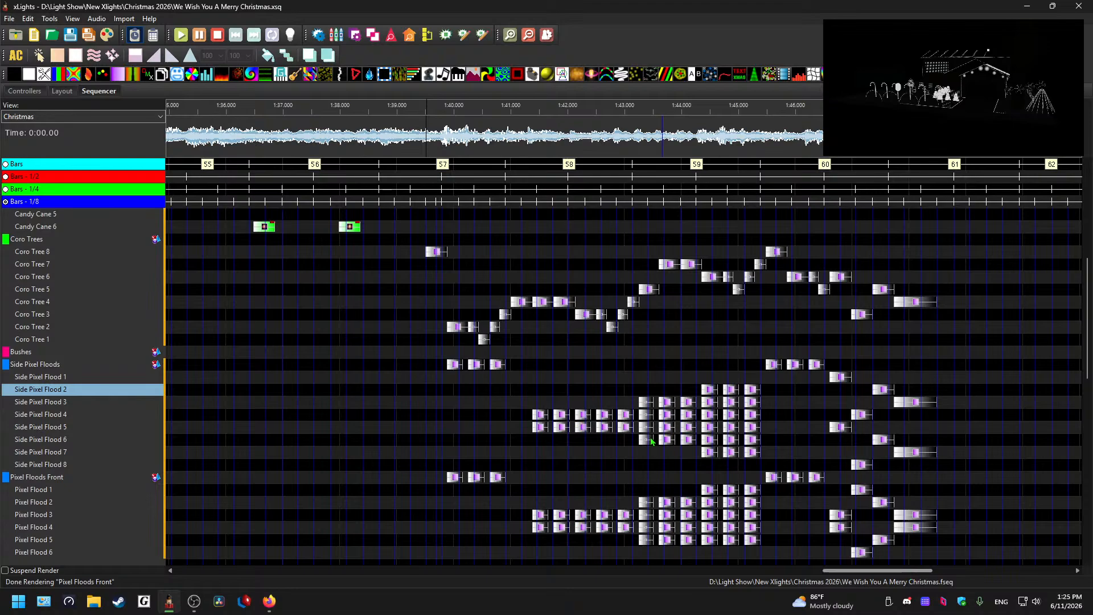
Step: Paste the copied zigzag chase onto Mini Trees 1 to 6, starting on Mini Tree 1 at bar 57
scroll(452, 364, down, 10)
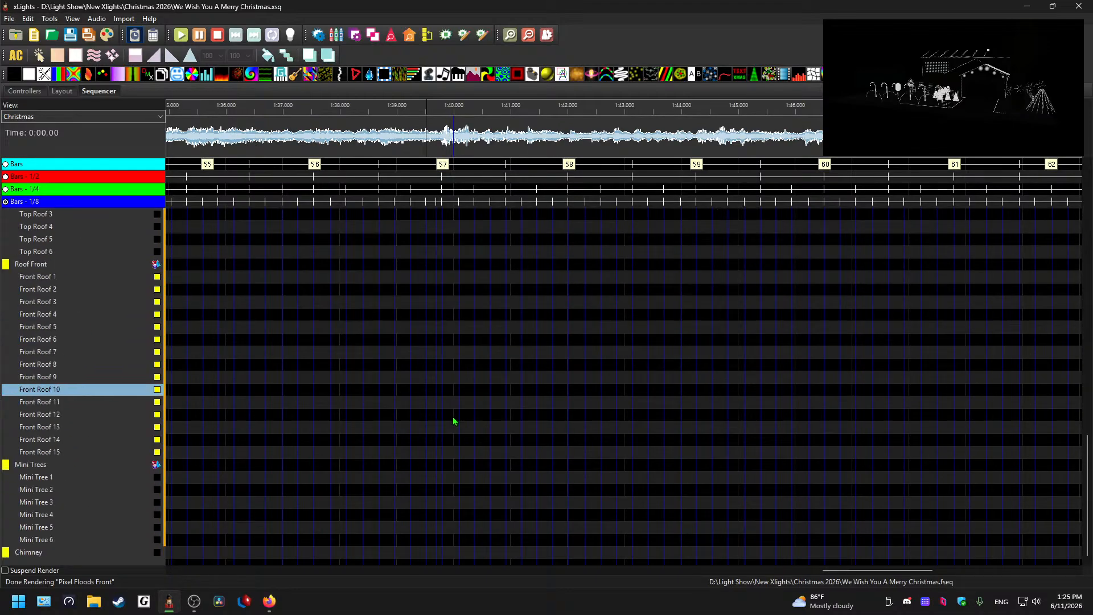
scroll(454, 476, up, 10)
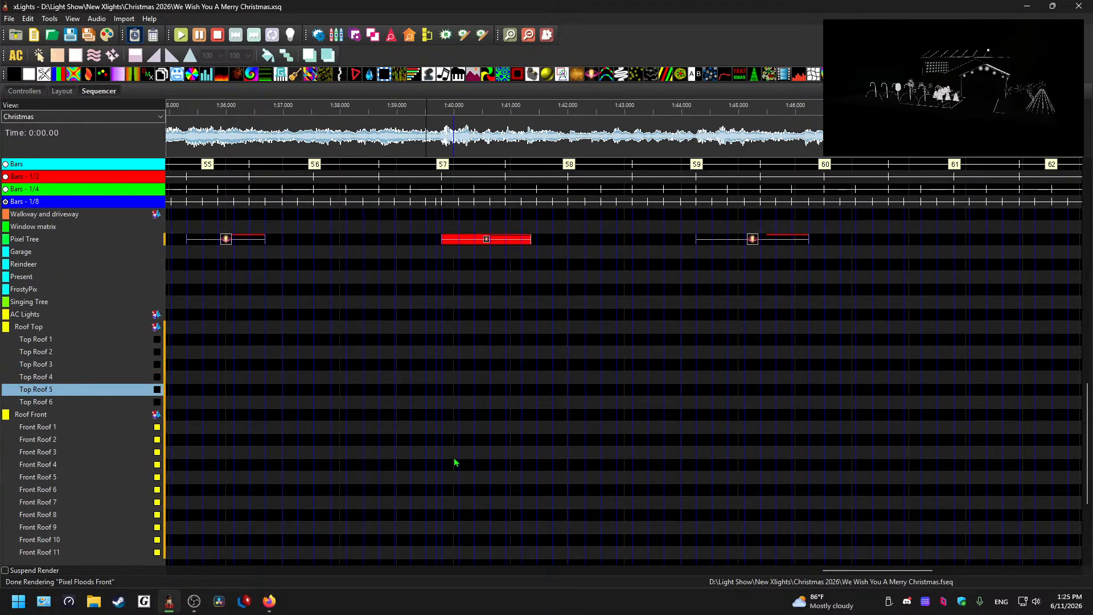
scroll(455, 456, down, 8)
scroll(451, 467, down, 2)
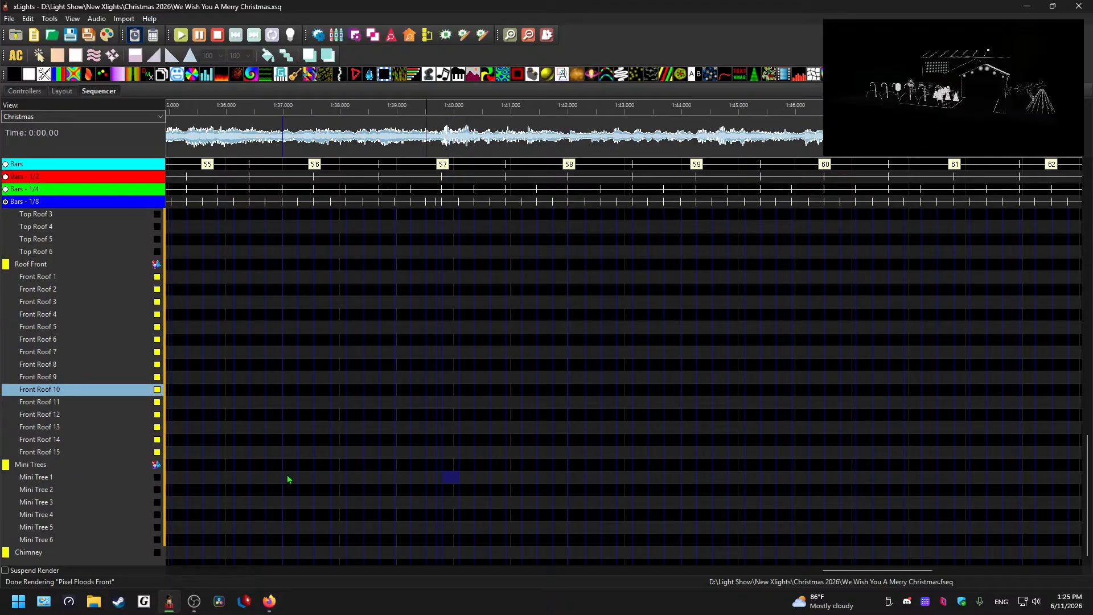
key(ctrl+v)
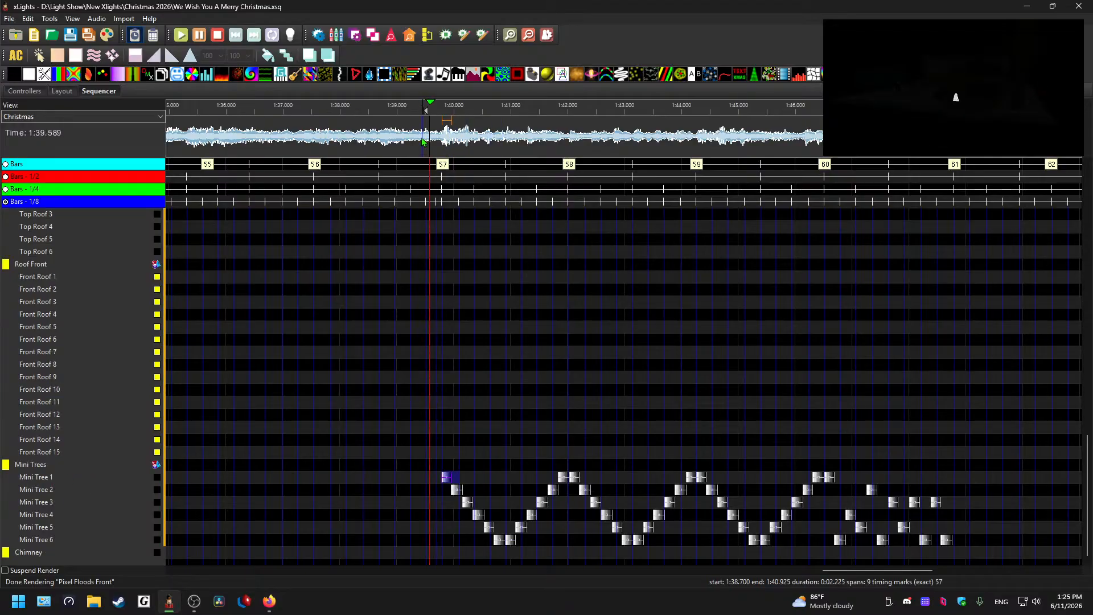
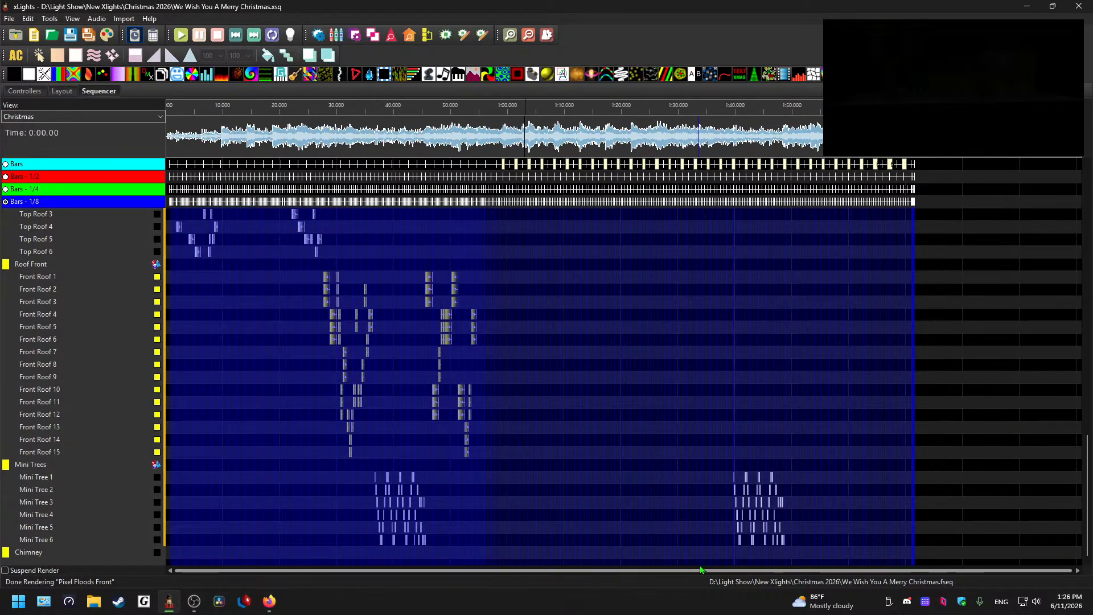
Step: Play back the sequence from about 0:51.7 and examine the second Snowflakes effect on SmartPixels
scroll(715, 449, up, 8)
scroll(661, 441, down, 8)
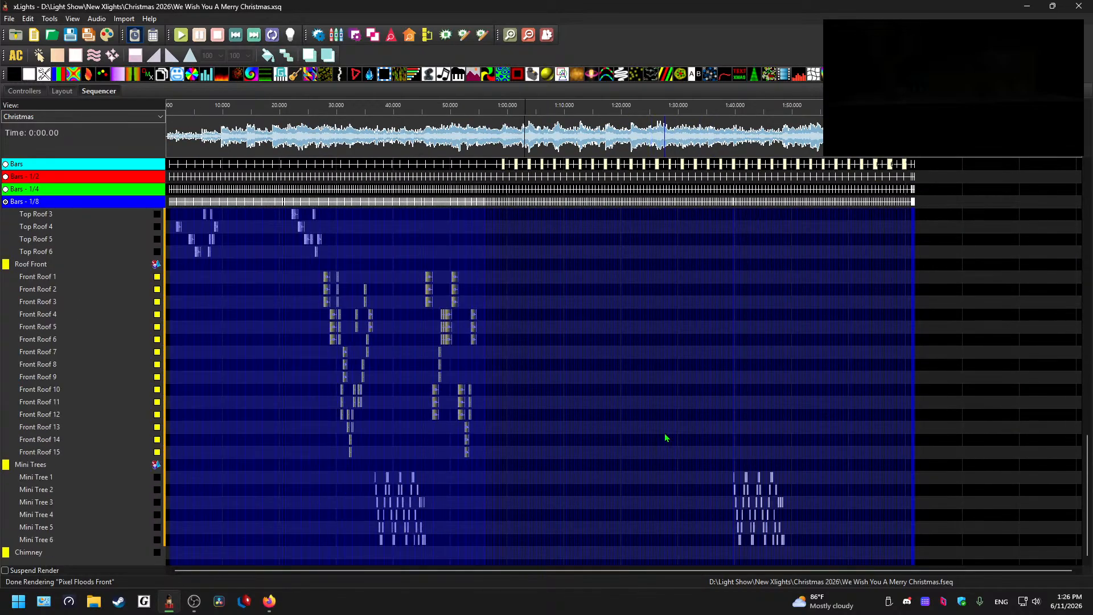
click(460, 342)
key(space)
scroll(525, 295, up, 3)
scroll(525, 295, down, 3)
scroll(633, 379, up, 18)
scroll(731, 452, up, 2)
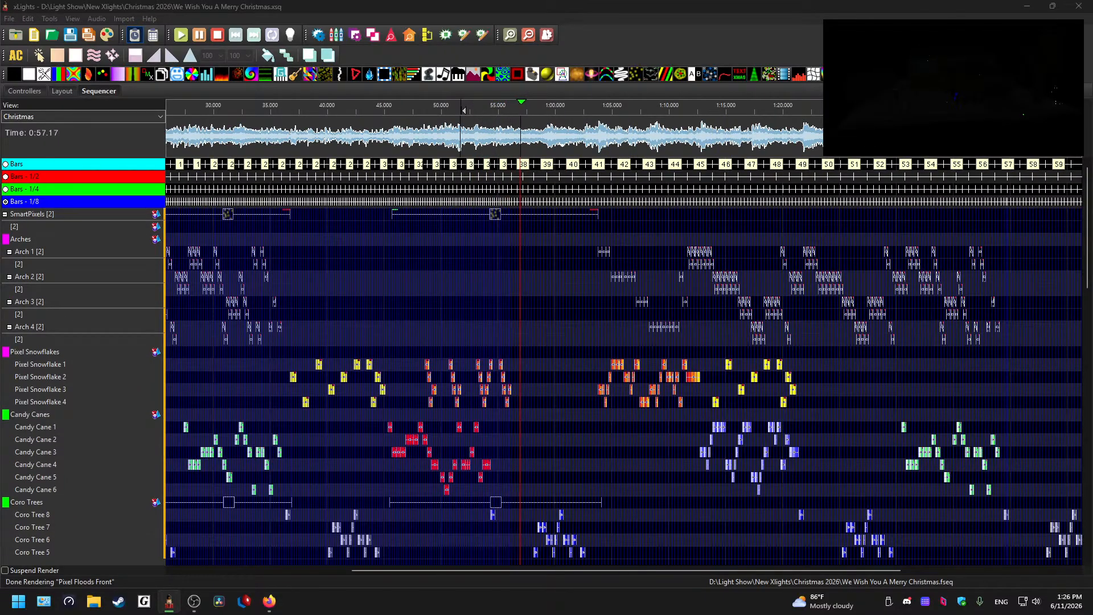
click(559, 381)
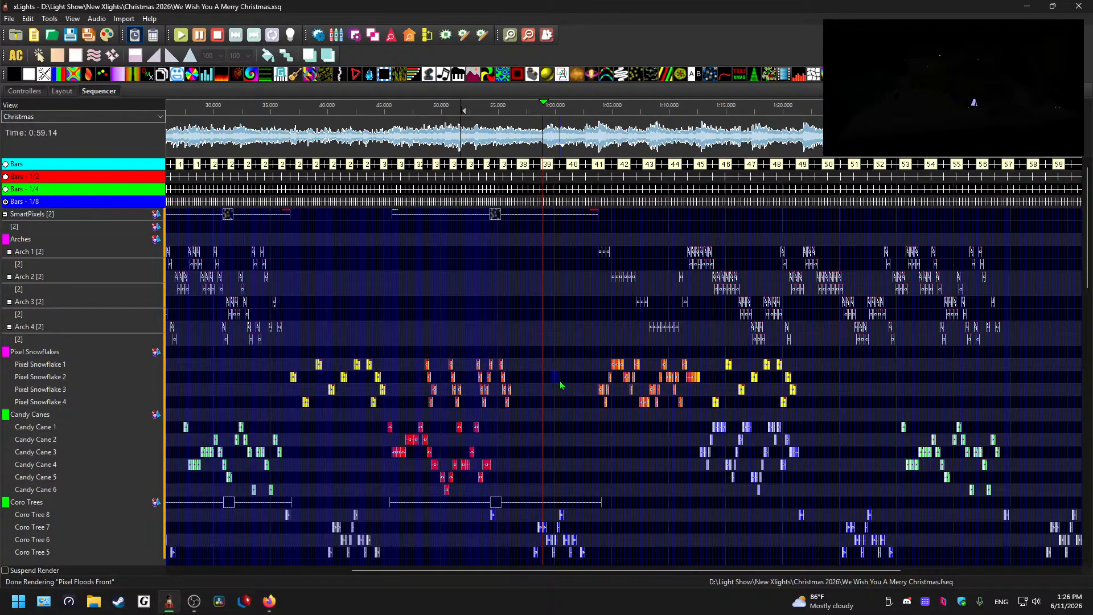
click(497, 214)
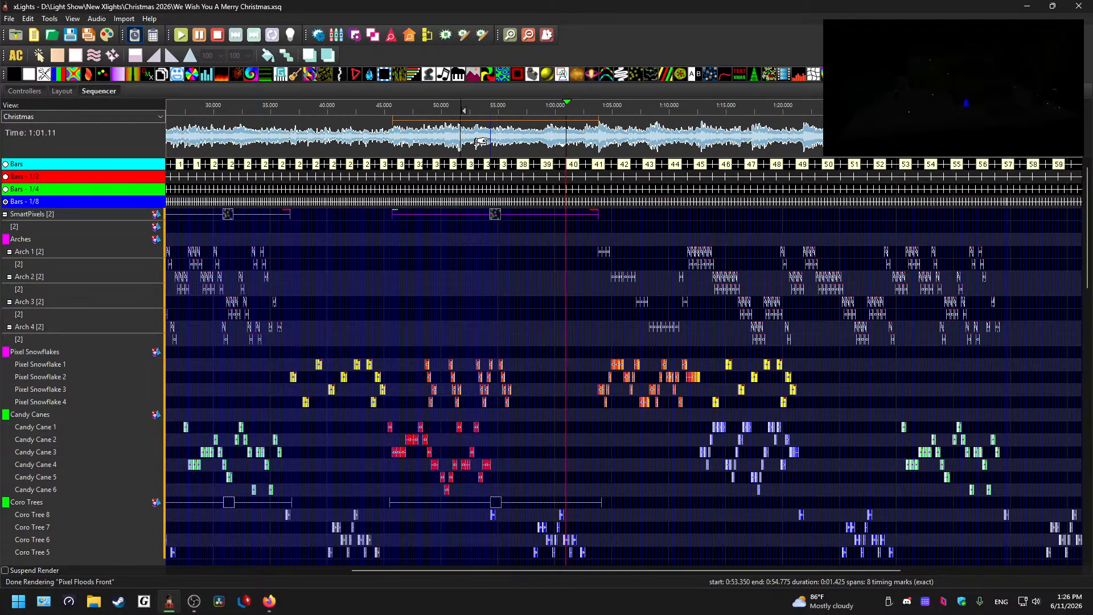
key(space)
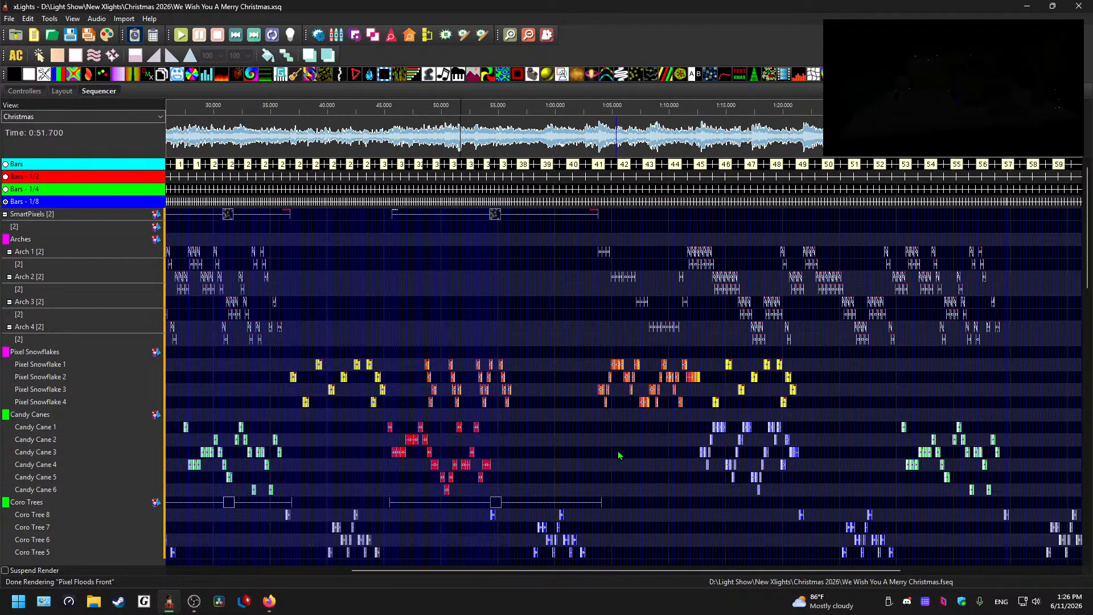
Step: Compare the effects laid out around bars 20 to 40 with the section following bar 57
drag(569, 572, 379, 545)
scroll(406, 359, up, 1)
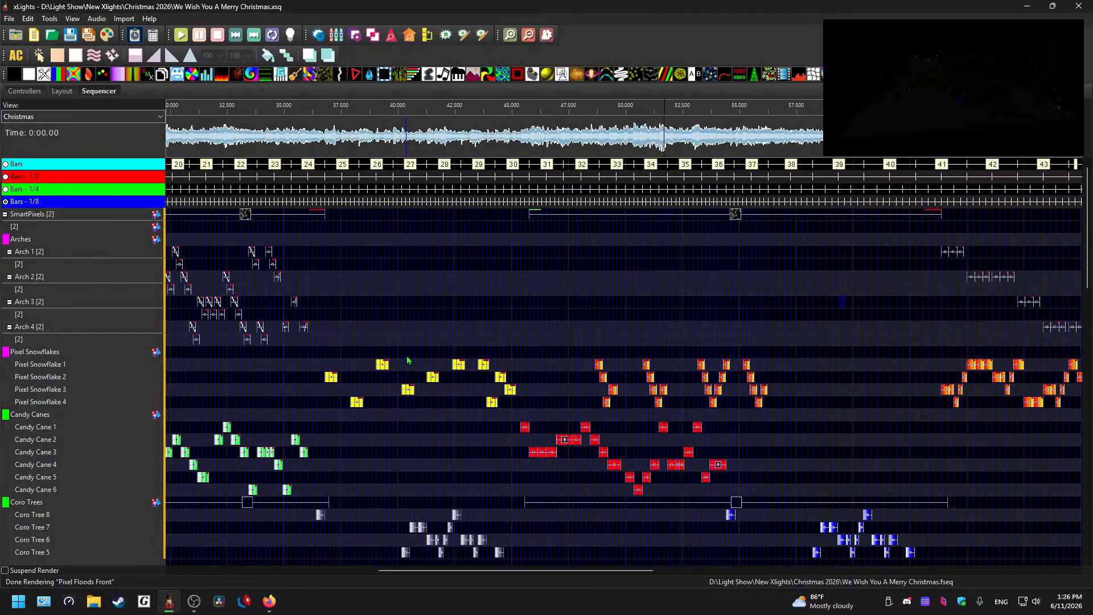
drag(496, 566, 976, 597)
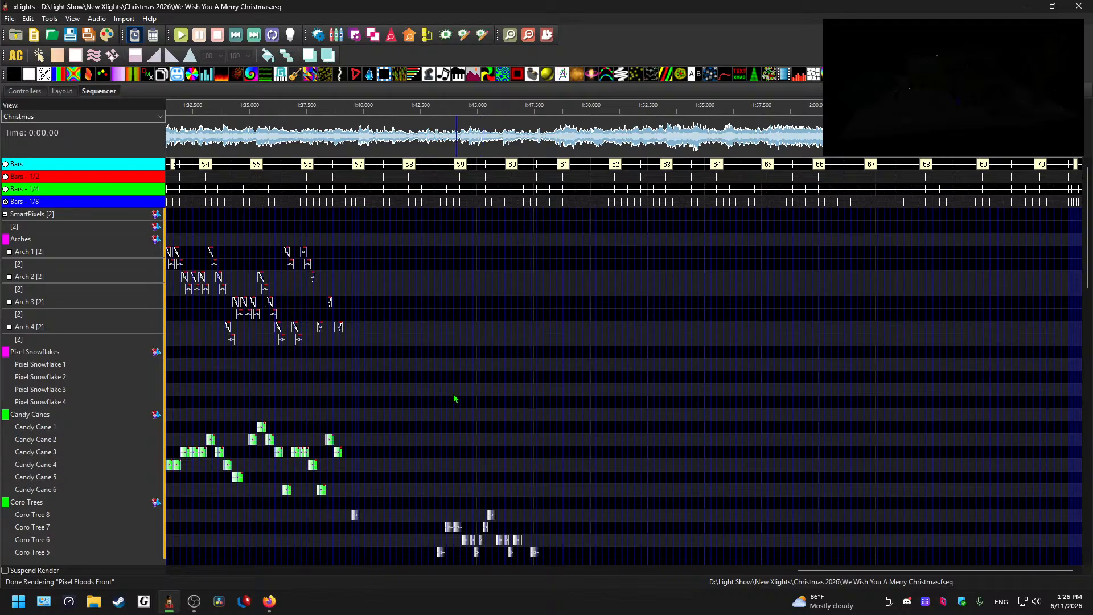
drag(890, 581, 421, 513)
scroll(558, 449, down, 4)
scroll(510, 452, up, 4)
scroll(544, 454, down, 10)
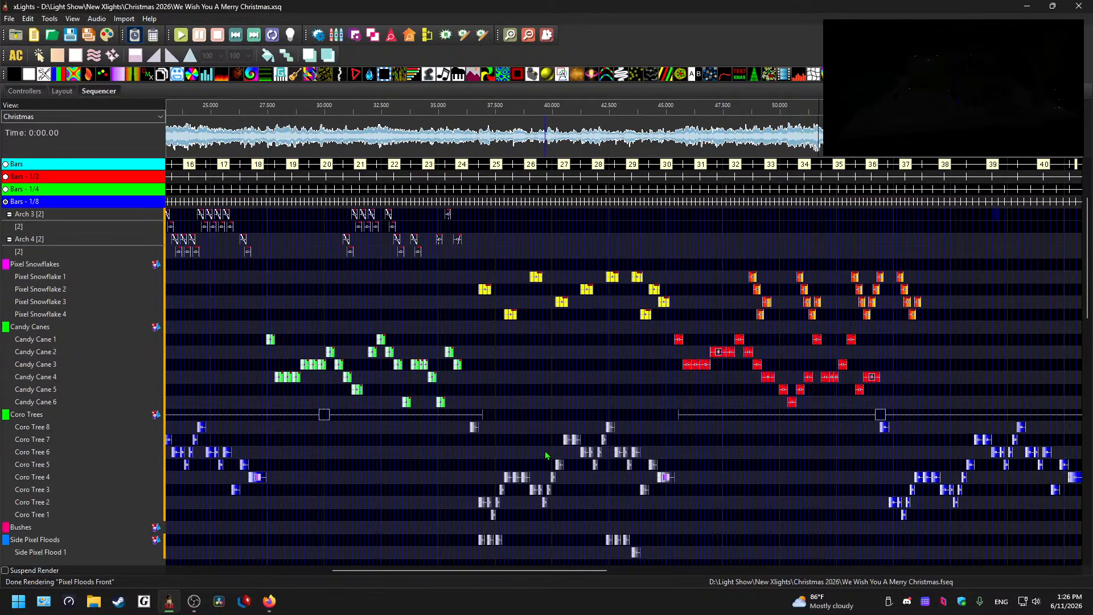
Step: Play back the passage starting around bar 24 and the matching passage from 1:39.00 to compare their lighting
click(462, 130)
key(space)
scroll(520, 364, up, 4)
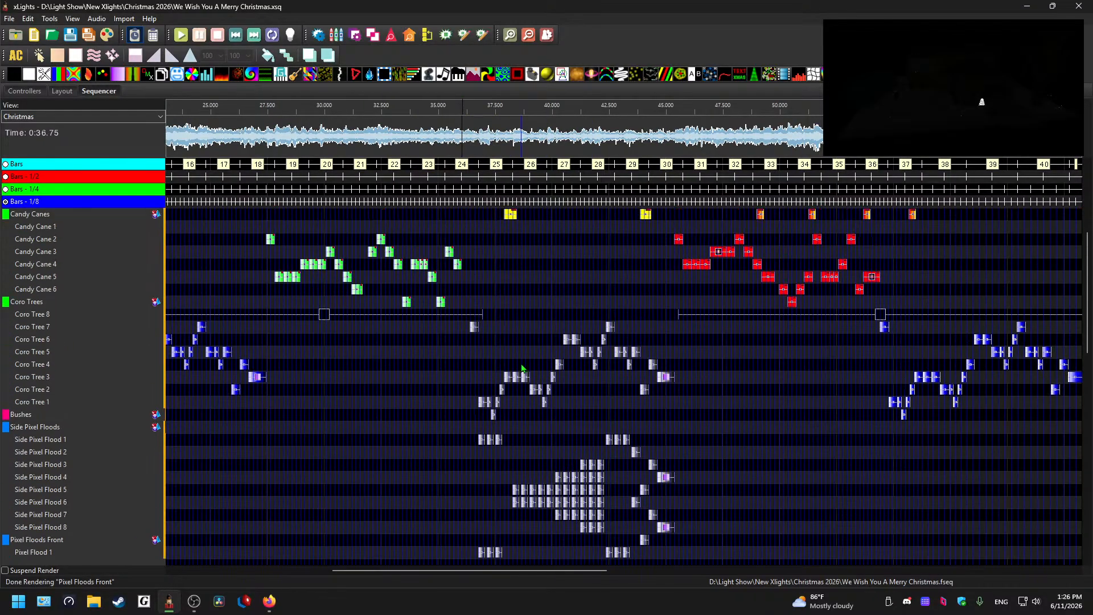
key(space)
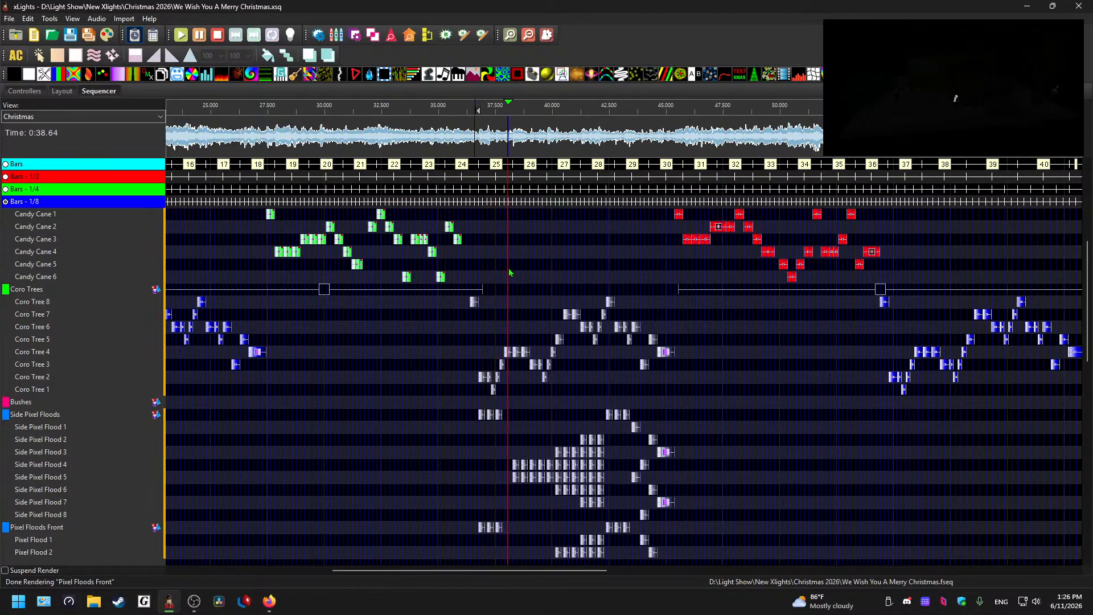
scroll(529, 319, up, 6)
key(space)
drag(524, 587, 967, 586)
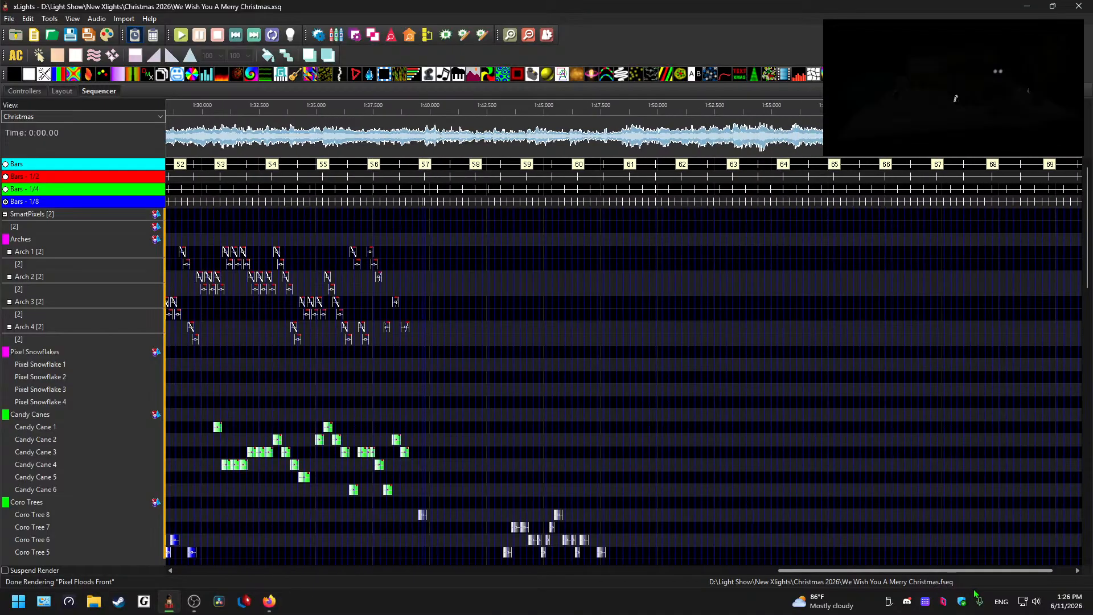
click(406, 137)
key(space)
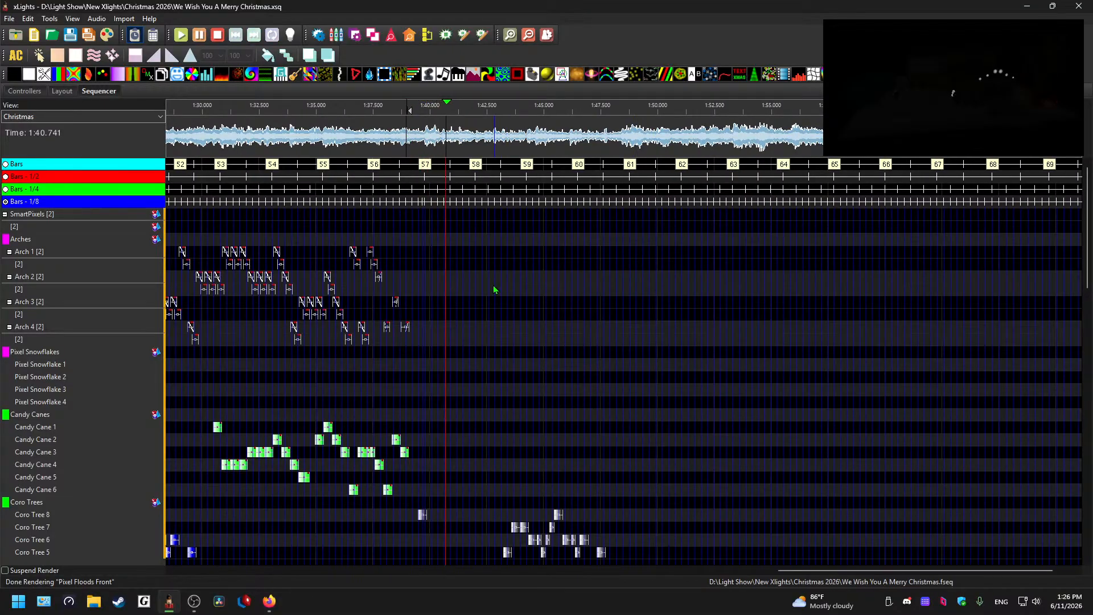
key(space)
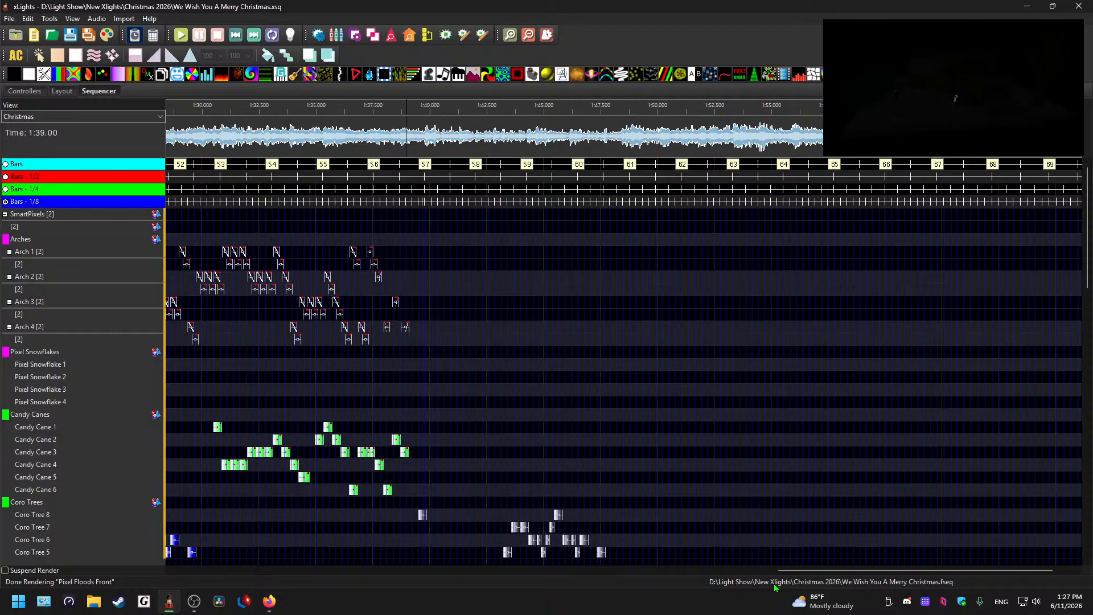
Step: Copy the SmartPixels Snowflakes effect that starts at 0:18.825 and play back its beginning from 0:18.500
drag(868, 571, 399, 535)
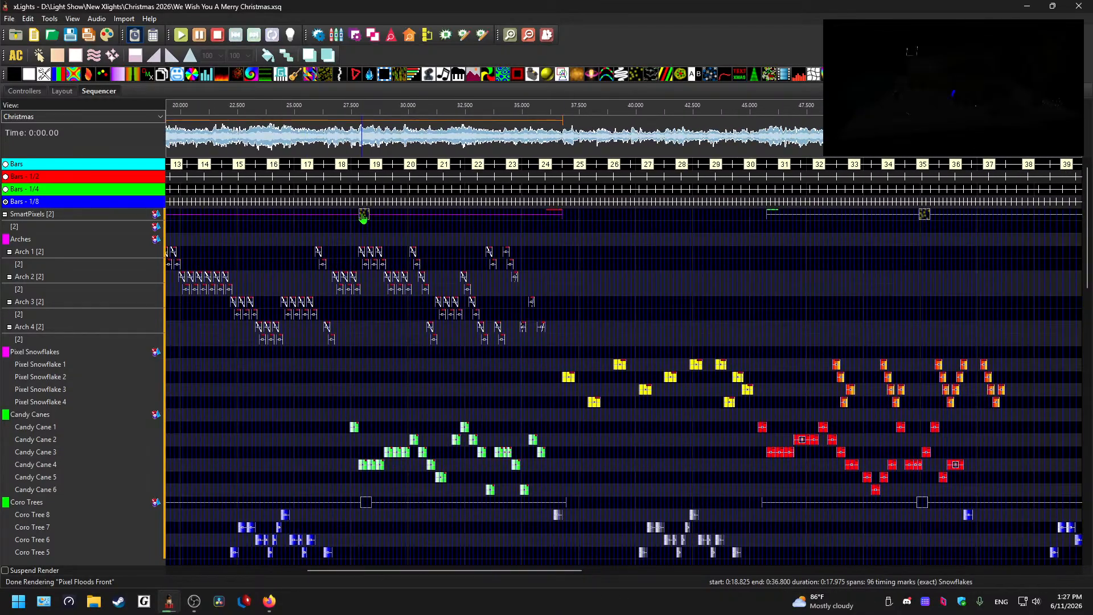
drag(547, 570, 878, 581)
click(320, 105)
mouse_move(725, 573)
mouse_down()
mouse_move(394, 511)
mouse_move(305, 508)
mouse_move(353, 510)
mouse_move(321, 510)
mouse_up()
click(393, 107)
key(space)
scroll(393, 275, up, 2)
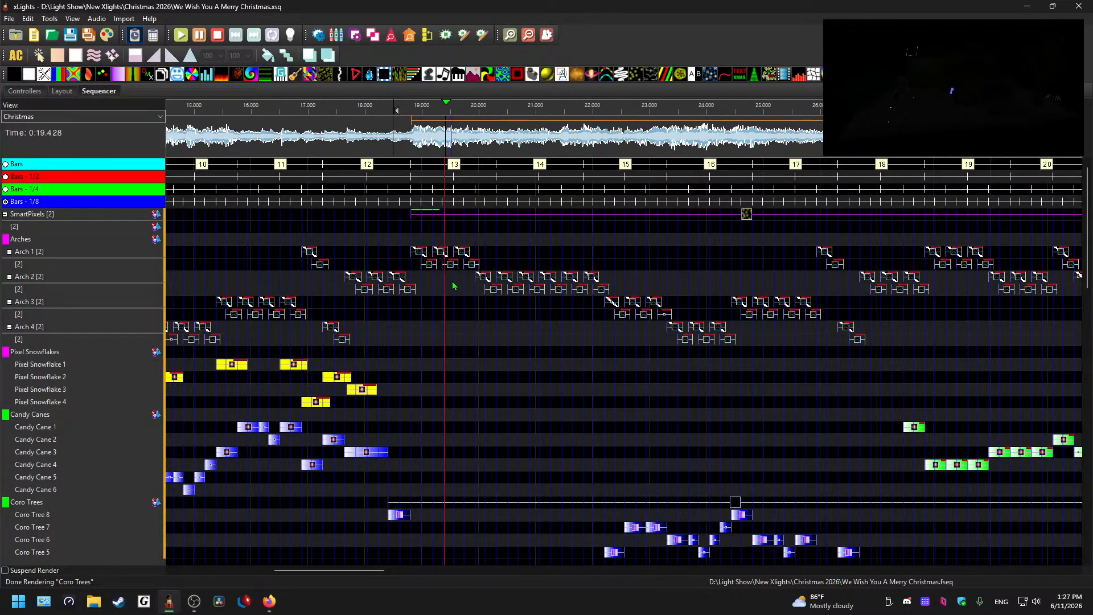
key(space)
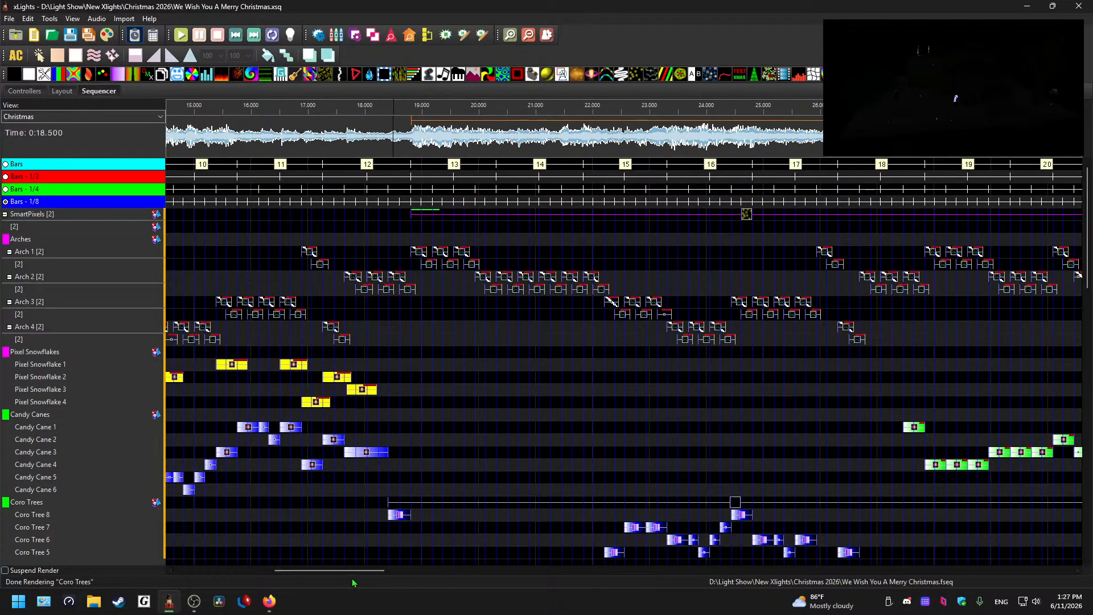
Step: Paste the Snowflakes effect onto the SmartPixels row at 1:21.500 and play it back from 1:21.250
drag(353, 571, 625, 547)
scroll(504, 511, down, 3)
scroll(341, 457, up, 3)
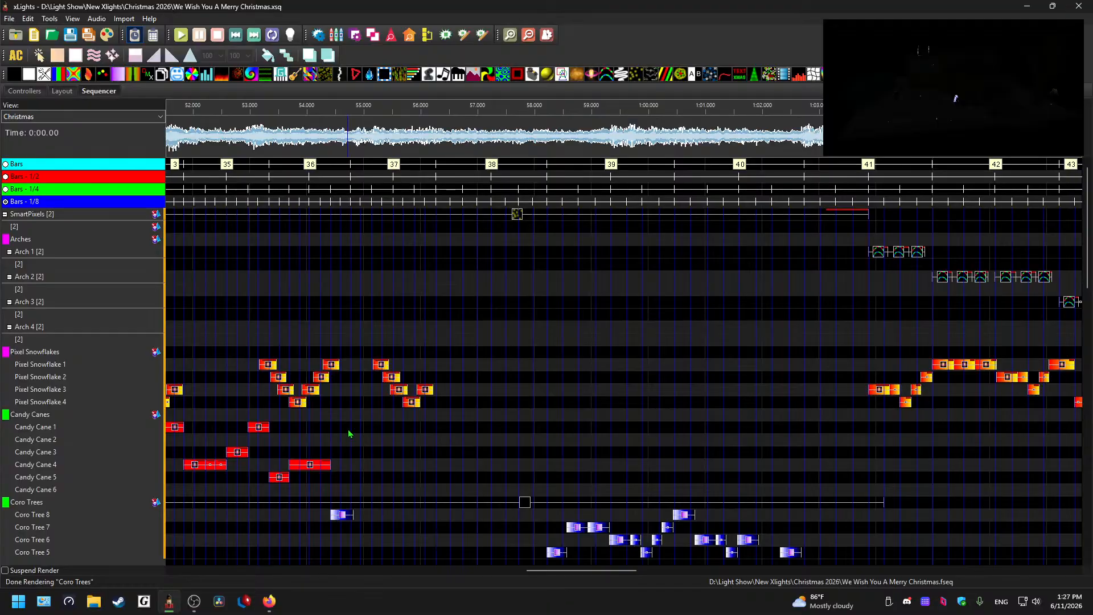
scroll(459, 455, down, 3)
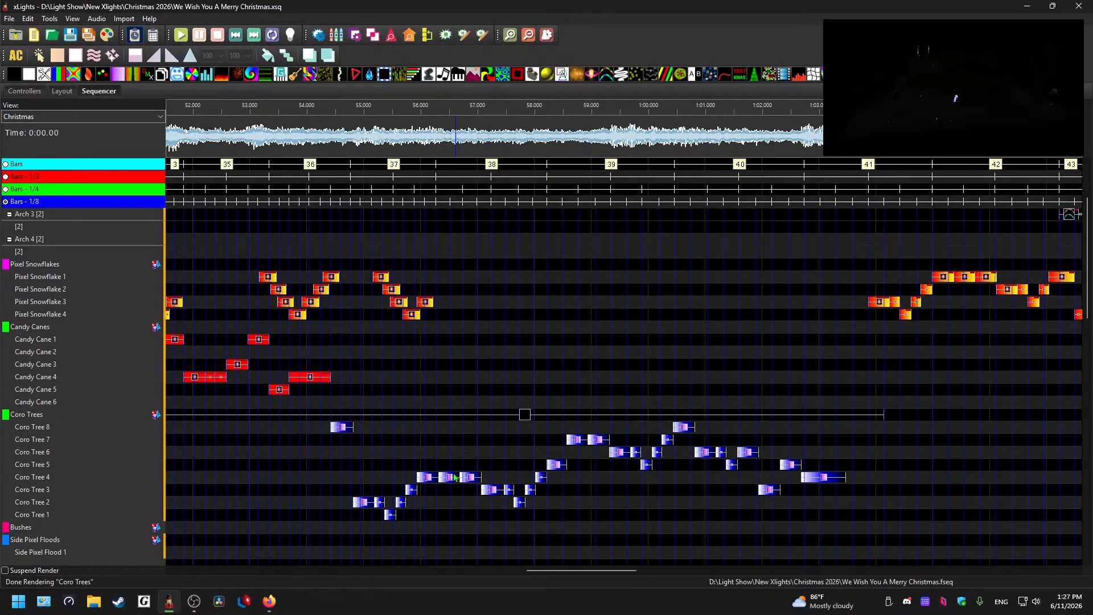
drag(618, 570, 755, 569)
scroll(495, 514, up, 3)
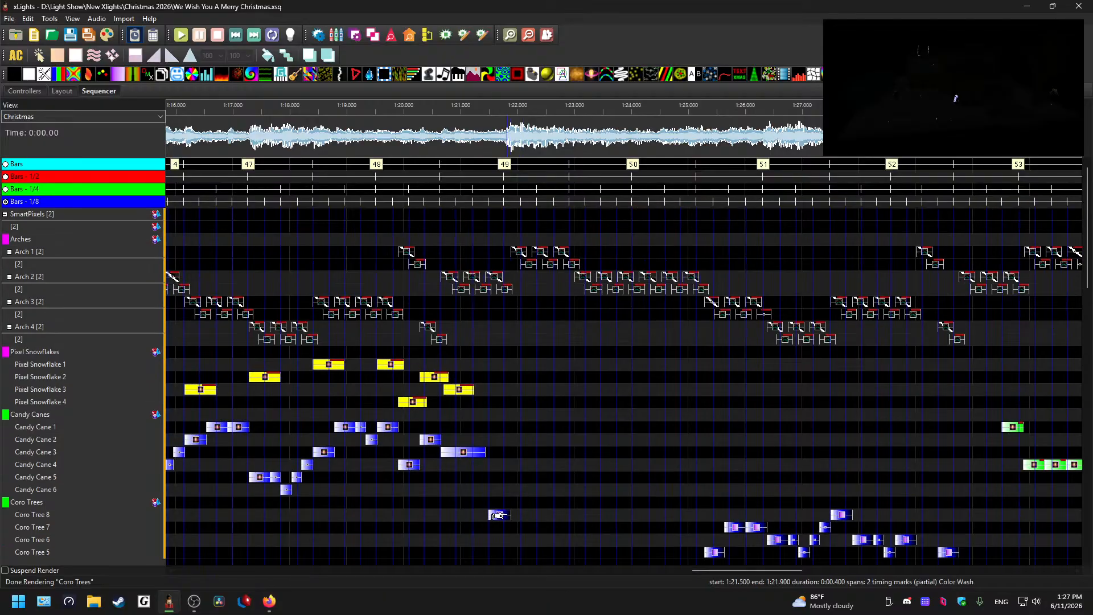
click(497, 210)
click(475, 149)
key(space)
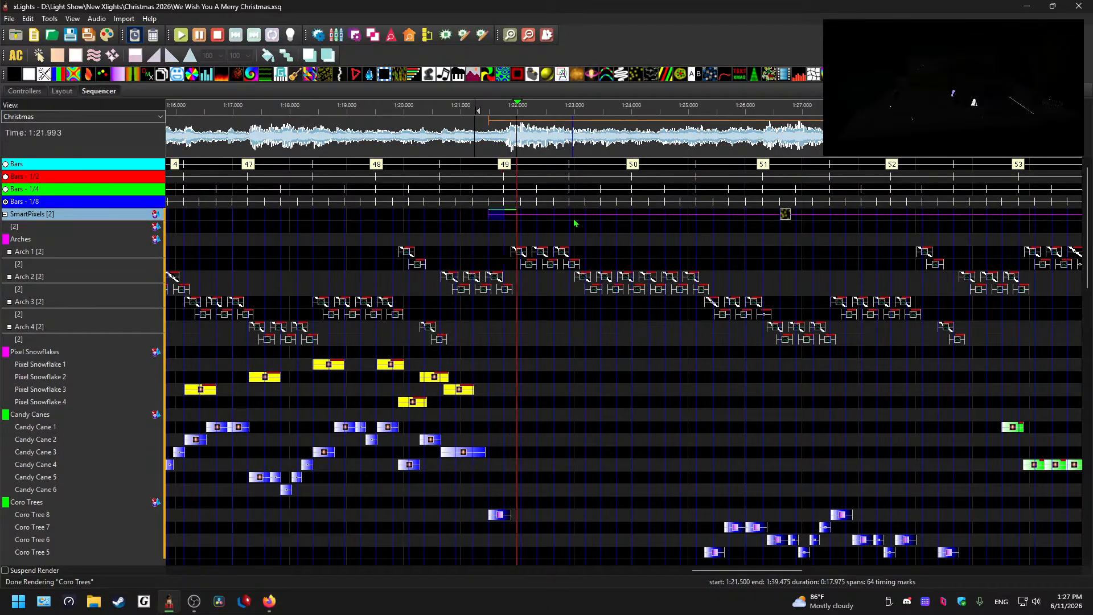
key(space)
Step: Shift the pasted SmartPixels Snowflakes effect to start at 1:21.750 and play back the new timing
drag(784, 215, 797, 216)
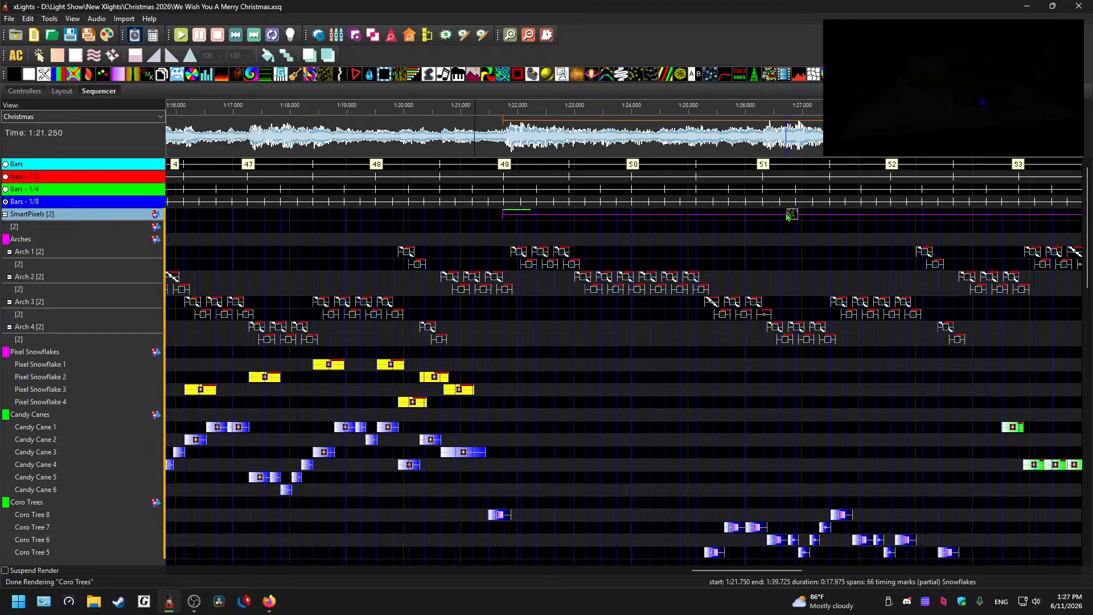
key(space)
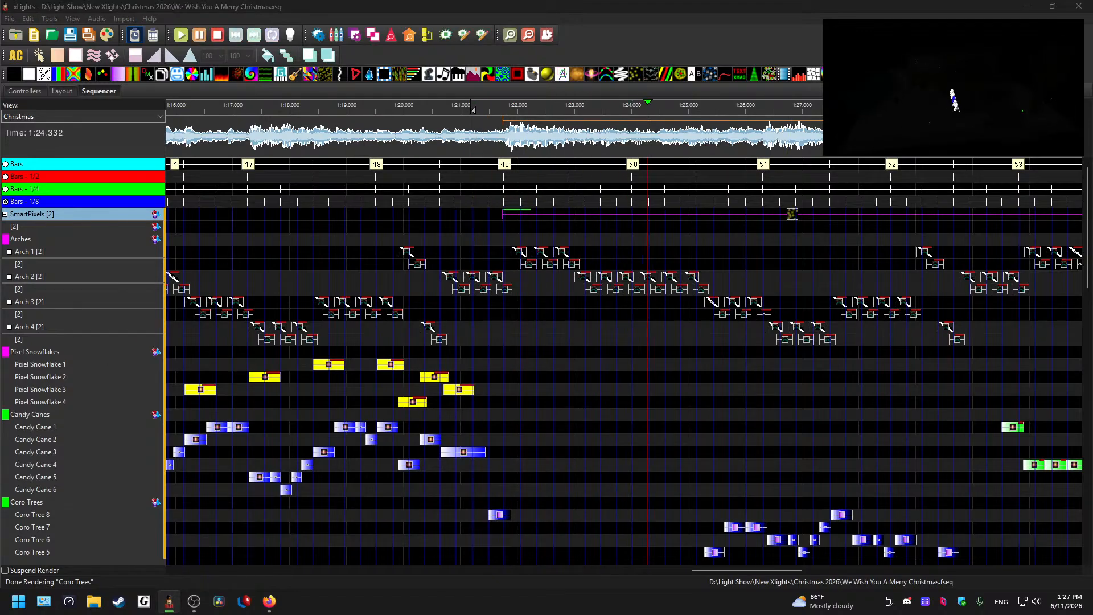
key(space)
Step: Add an Off effect to the Coro Trees group from 1:21.500 and extend its end to about 1:39
scroll(511, 368, down, 3)
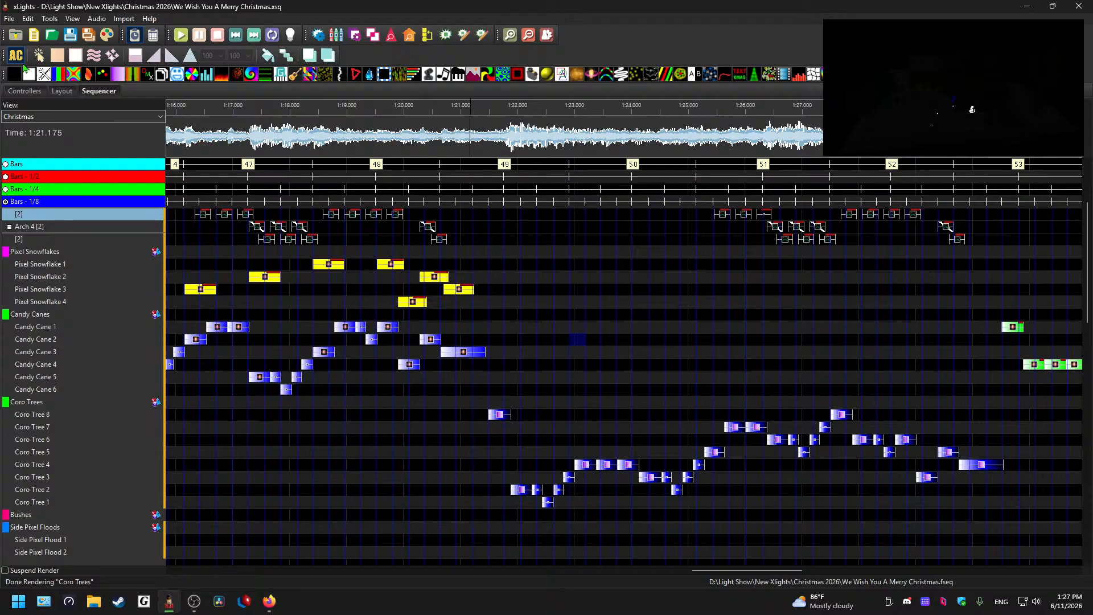
drag(13, 75, 1042, 402)
scroll(1033, 406, down, 3)
scroll(617, 414, right, 10)
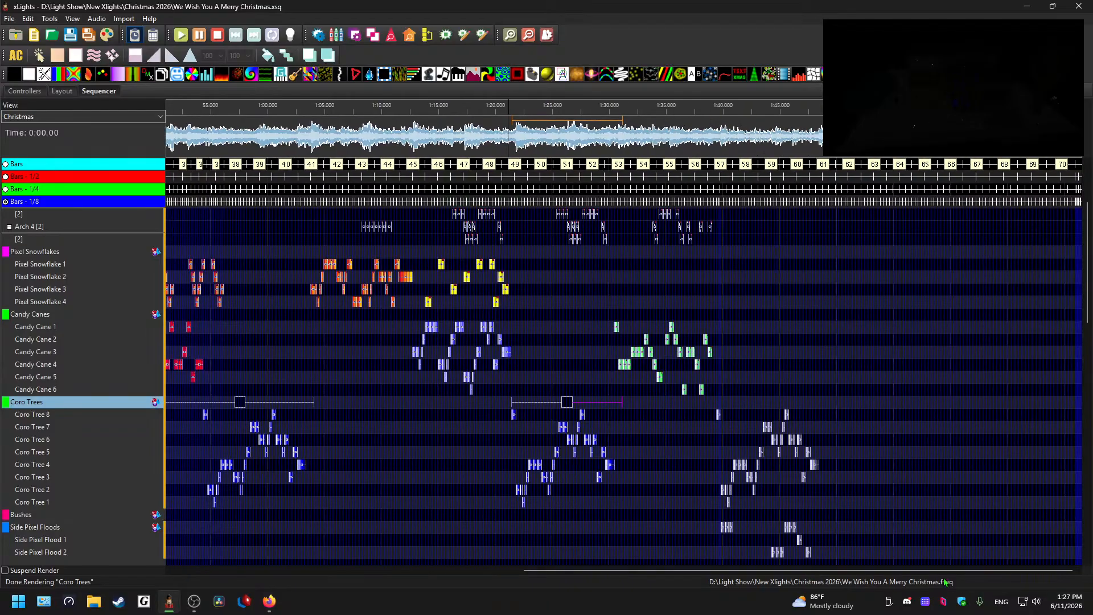
drag(647, 406, 718, 406)
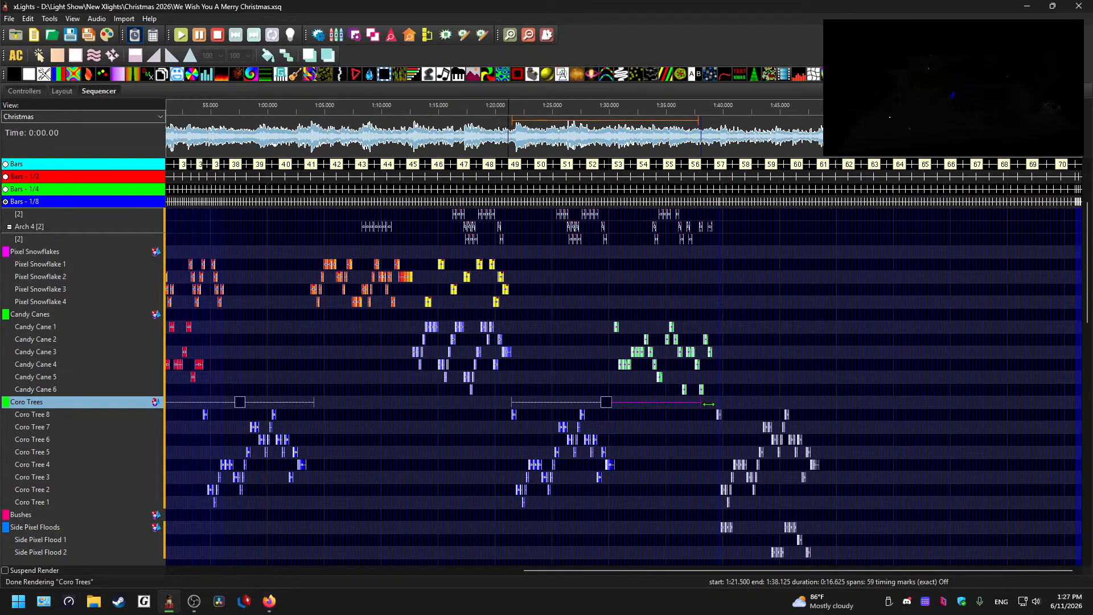
Step: Play back the transition into bar 57 and review the effects on either side of it
scroll(753, 393, up, 3)
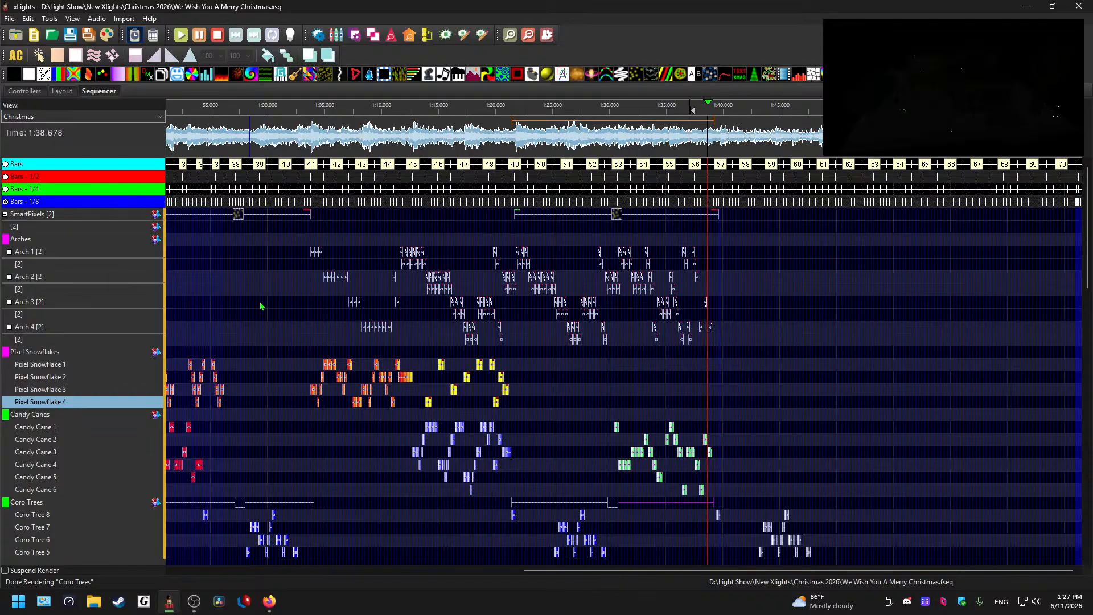
scroll(636, 360, up, 2)
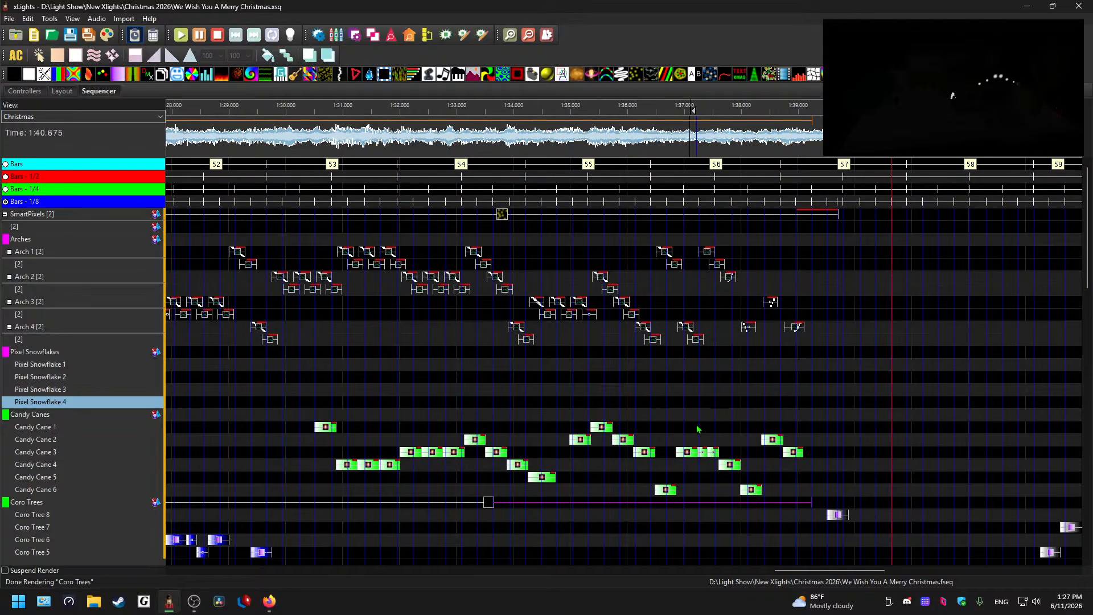
key(alt+Tab)
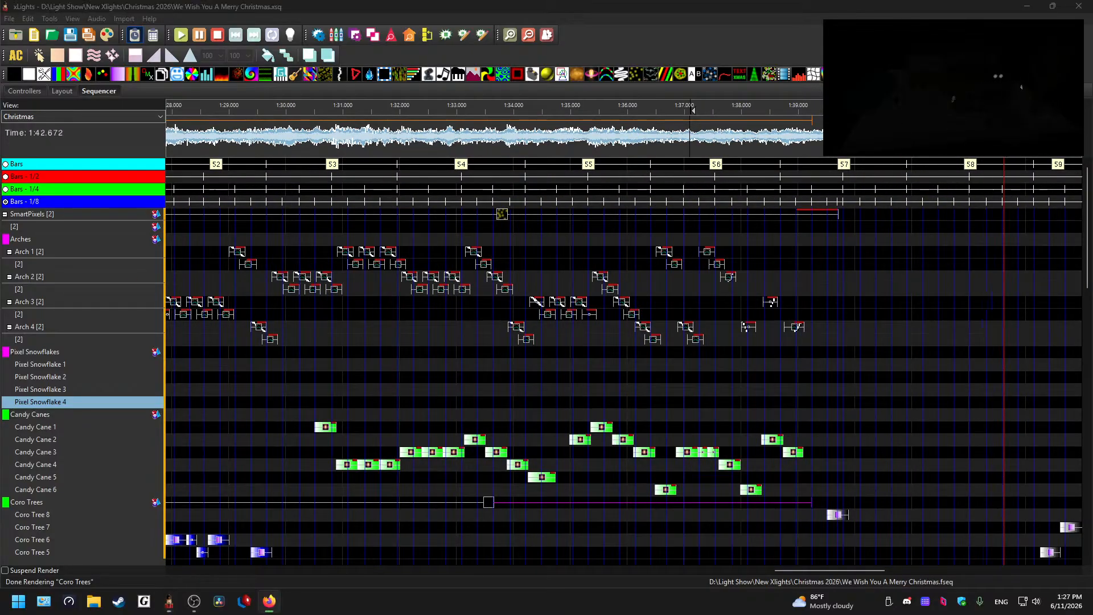
key(alt+Tab)
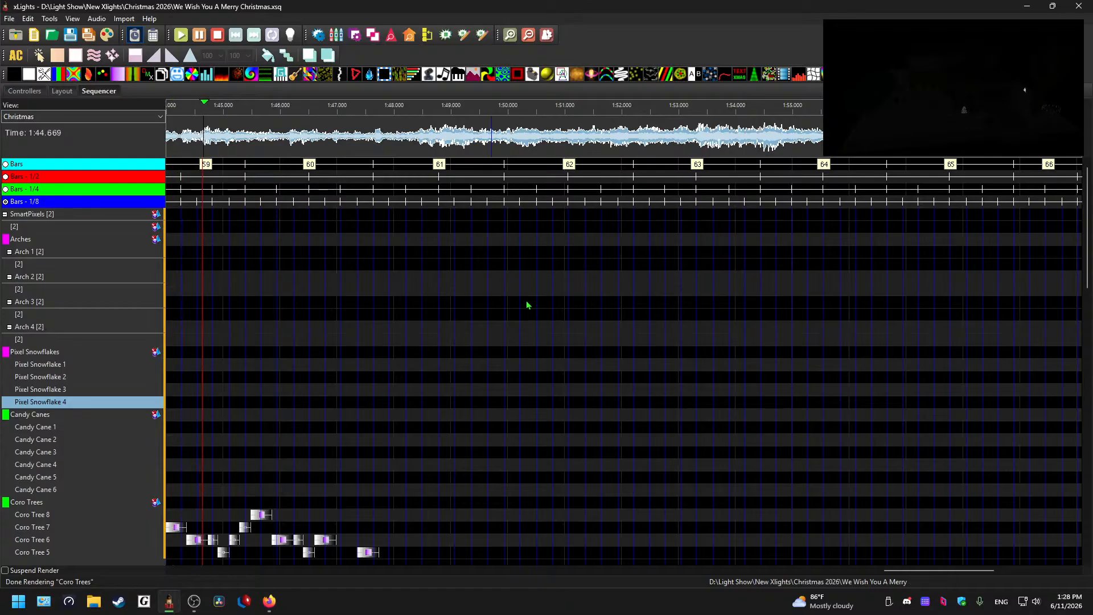
scroll(667, 451, down, 2)
scroll(705, 450, up, 2)
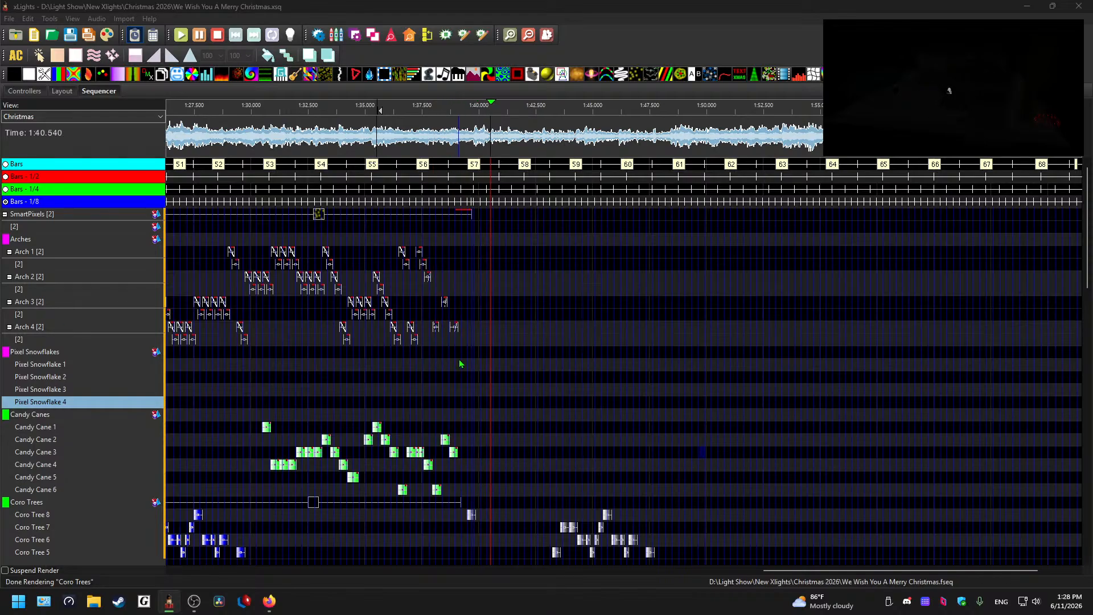
Step: Add an Off effect to the Candy Canes group from 1:30.525 to 1:39.250 and play it back from 1:29.625
click(658, 402)
key(space)
drag(878, 573, 781, 568)
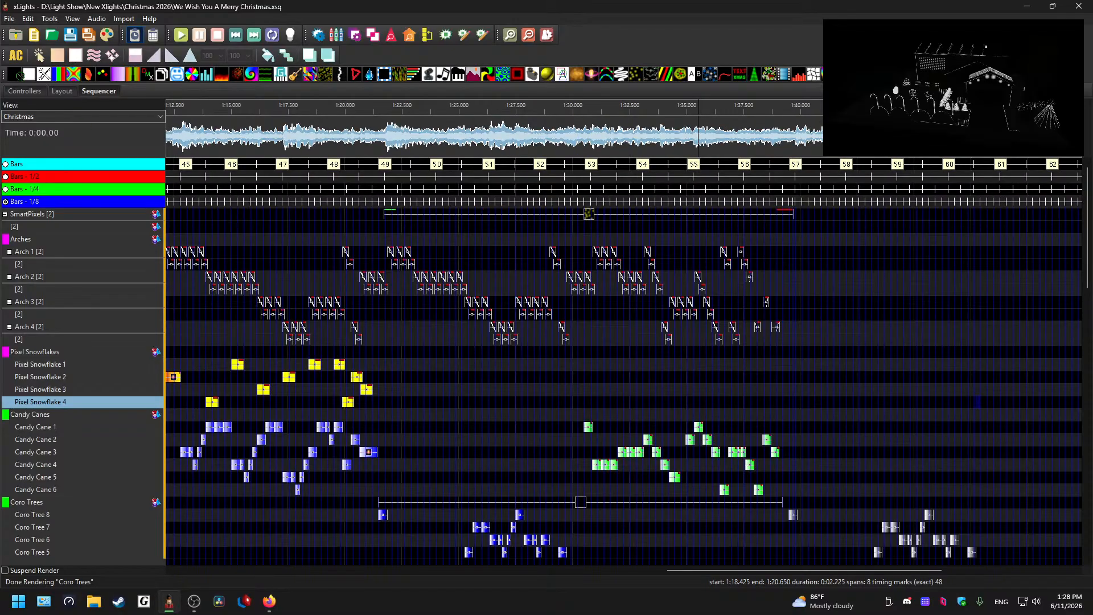
drag(584, 415, 768, 422)
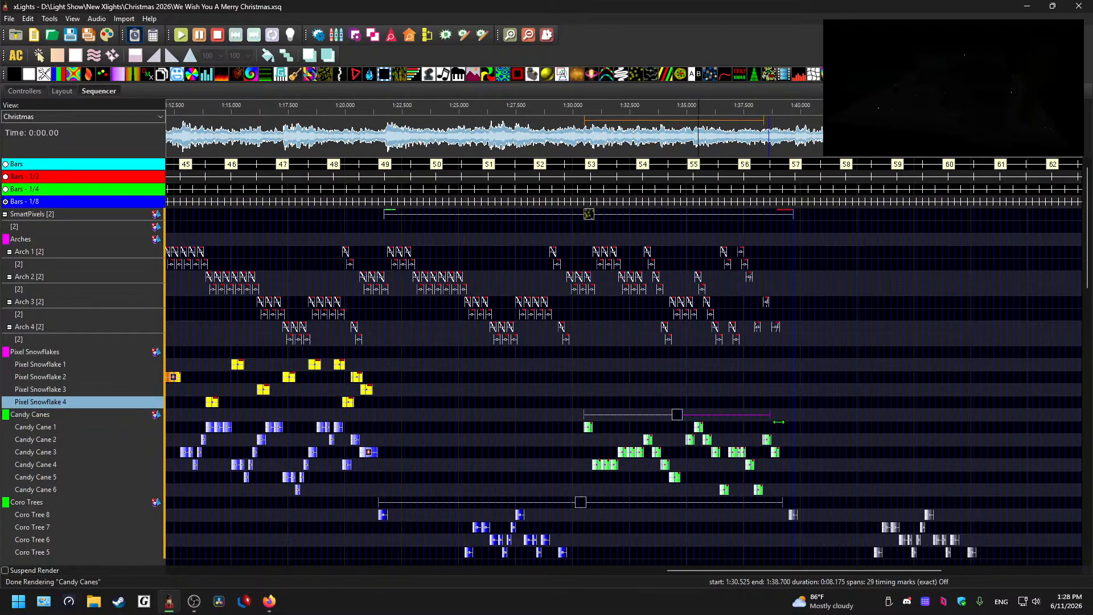
scroll(786, 420, up, 2)
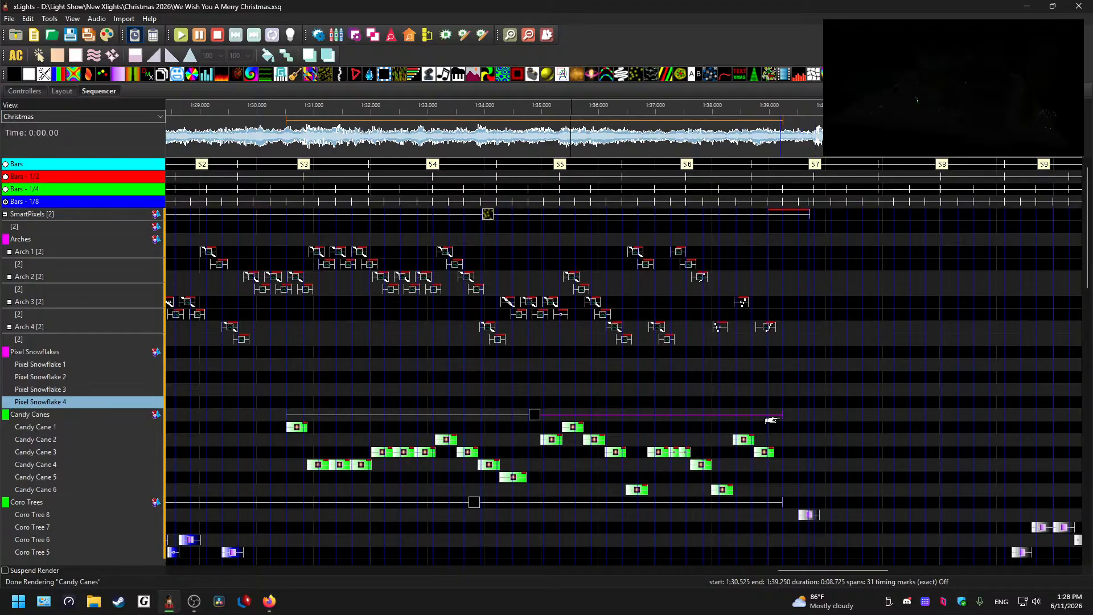
click(238, 136)
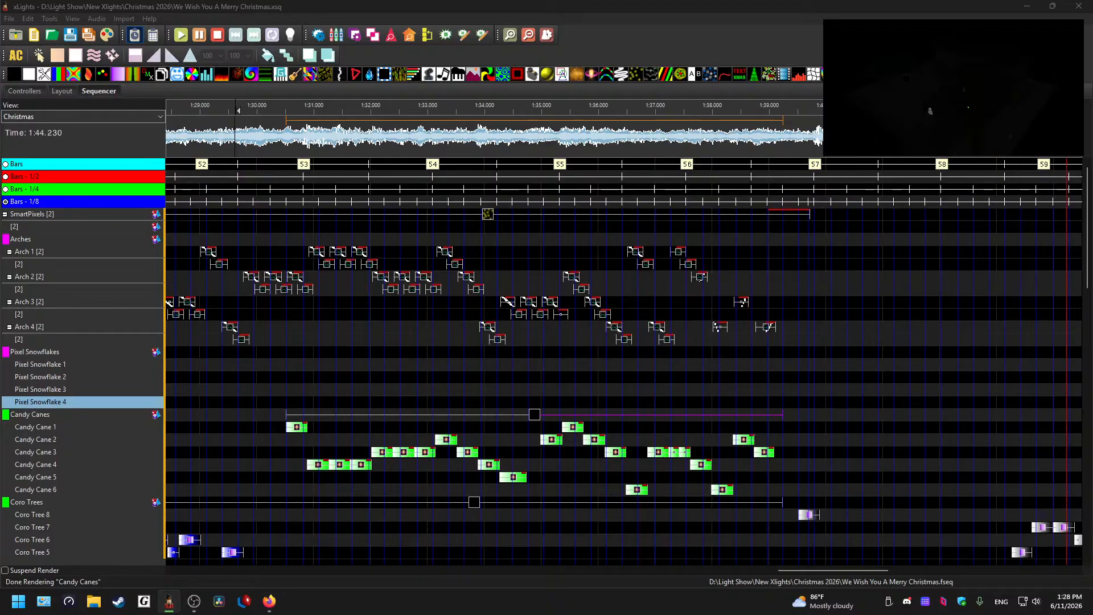
click(472, 398)
key(space)
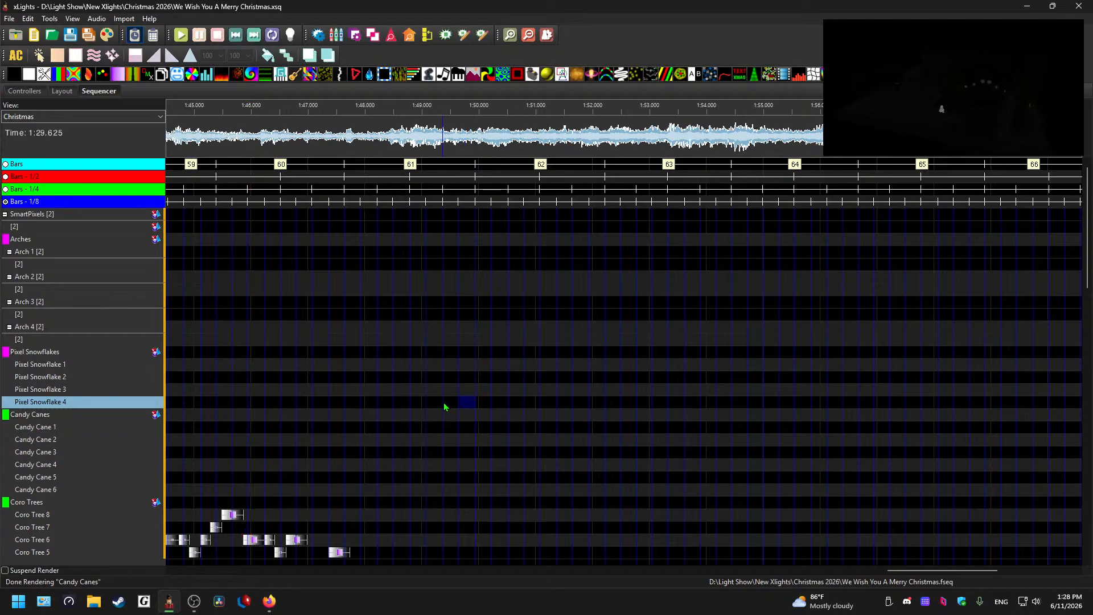
Step: Review the whole sequence down to the roof and mini tree rows and play the earlier section from 0:35.200
scroll(433, 417, down, 2)
scroll(485, 465, down, 2)
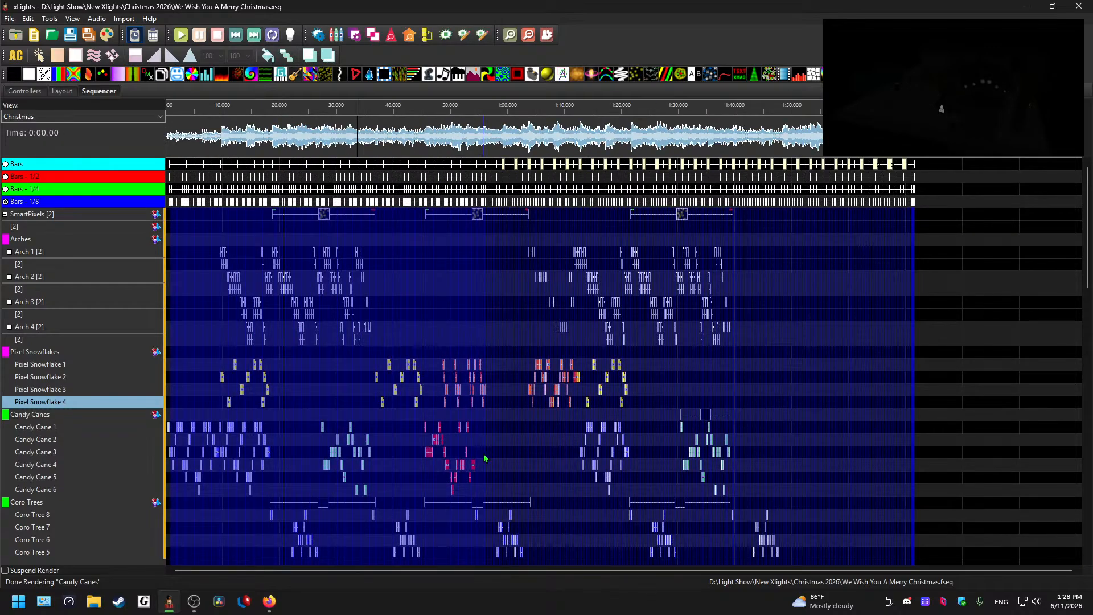
scroll(485, 457, down, 15)
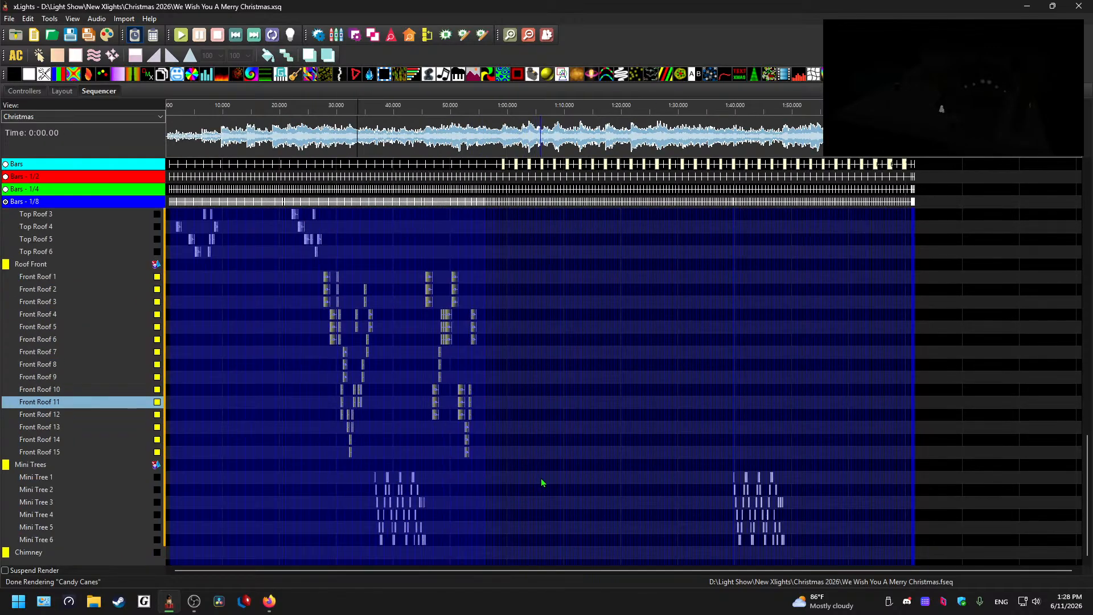
scroll(548, 490, up, 2)
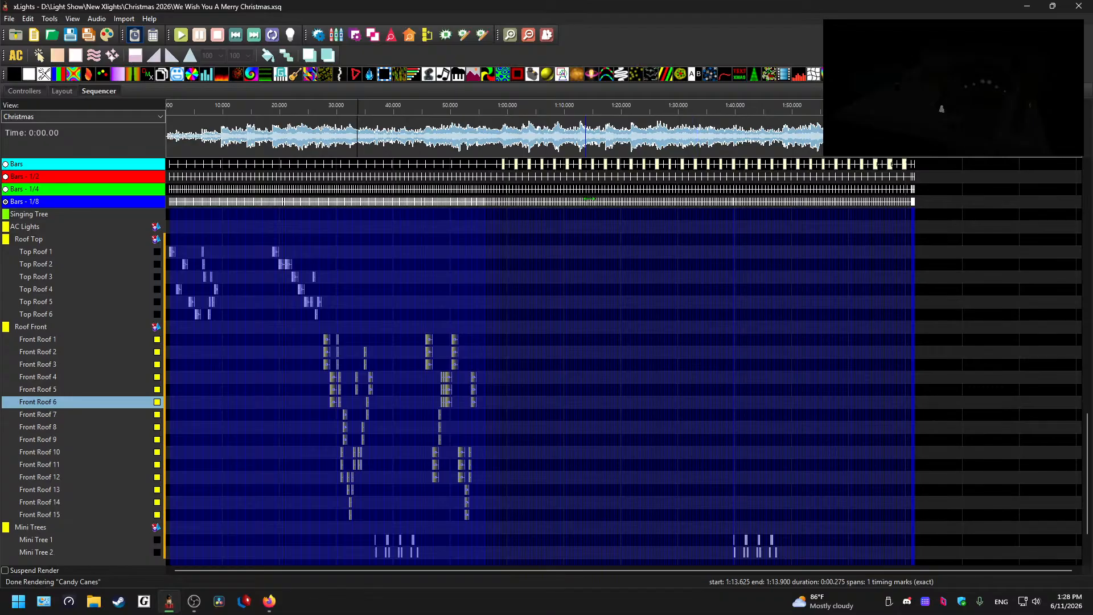
key(alt+Tab)
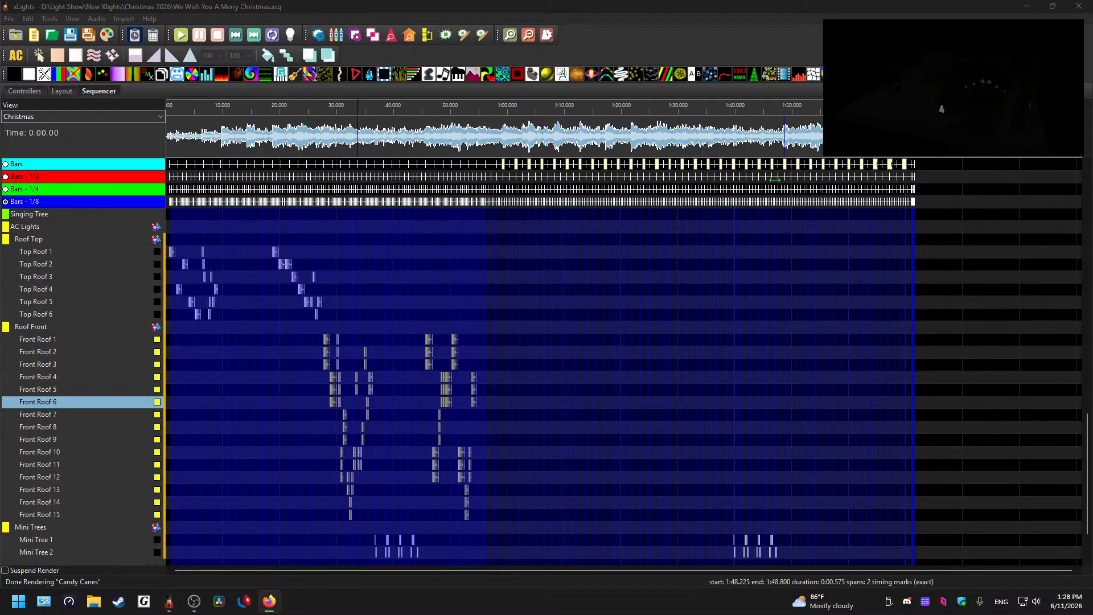
key(alt+Tab)
click(366, 137)
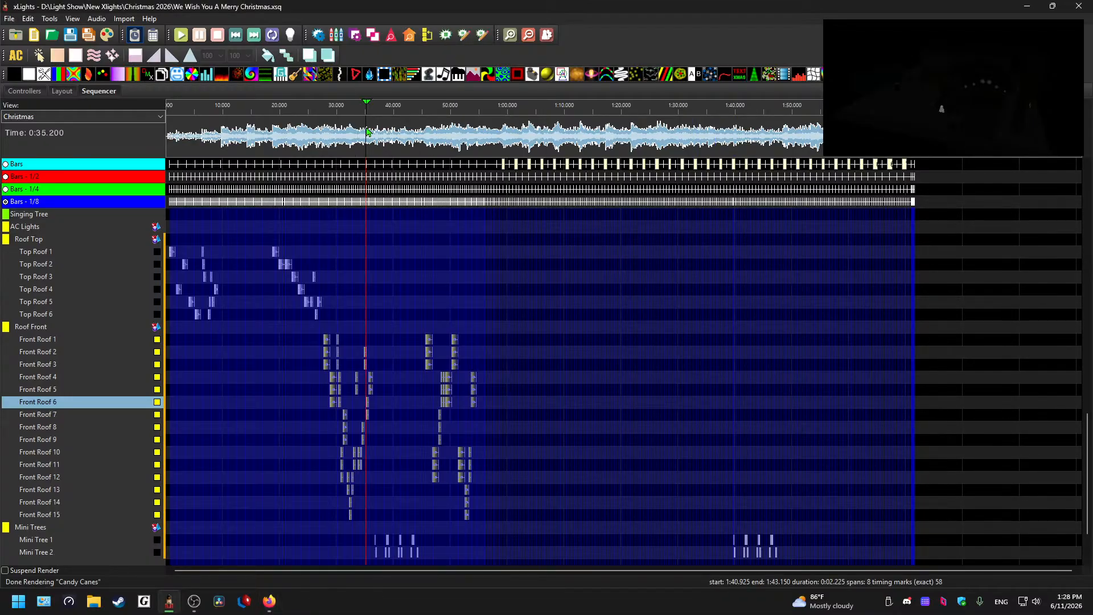
key(space)
scroll(490, 277, up, 2)
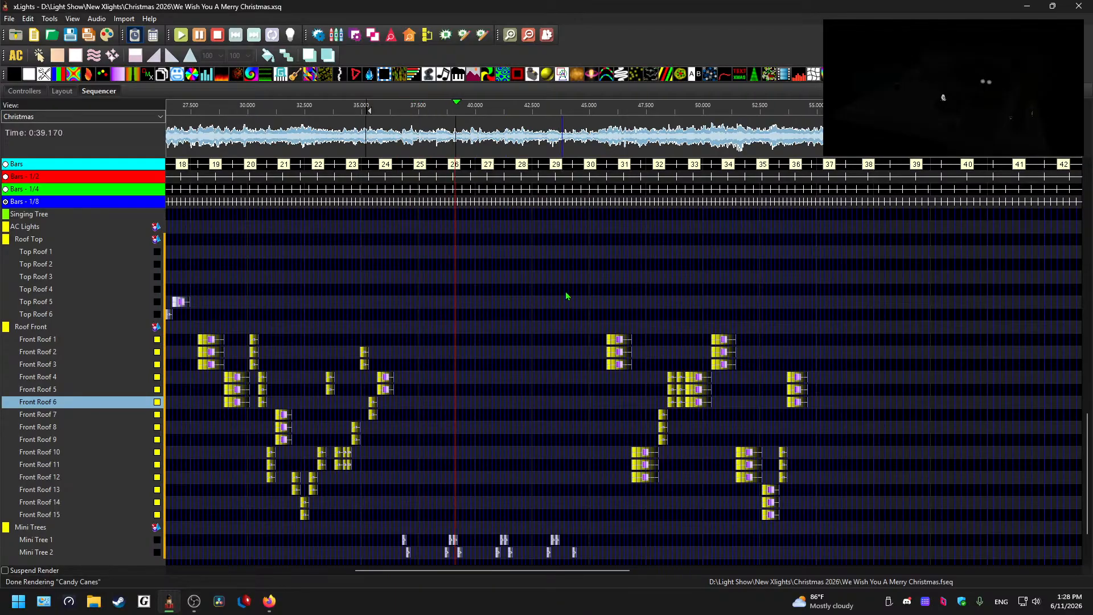
key(space)
scroll(696, 323, down, 1)
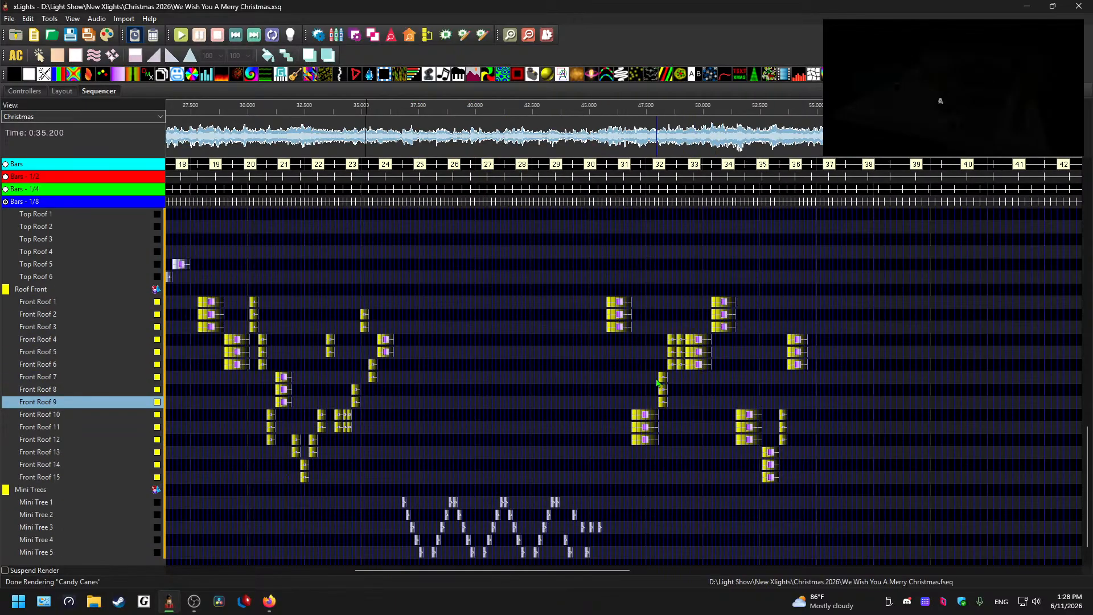
Step: Examine the earlier effects on all rows around bars 31 to 36 and play that section from 0:45.475
scroll(663, 396, up, 8)
scroll(662, 410, up, 10)
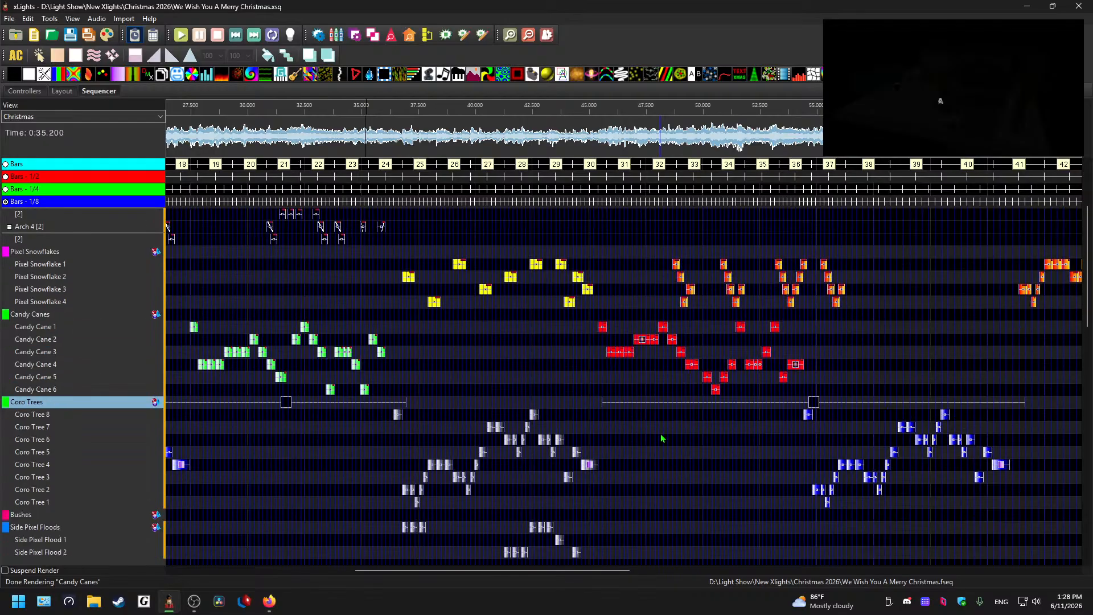
scroll(662, 432, down, 20)
click(605, 208)
drag(555, 574, 763, 574)
scroll(568, 504, down, 2)
key(space)
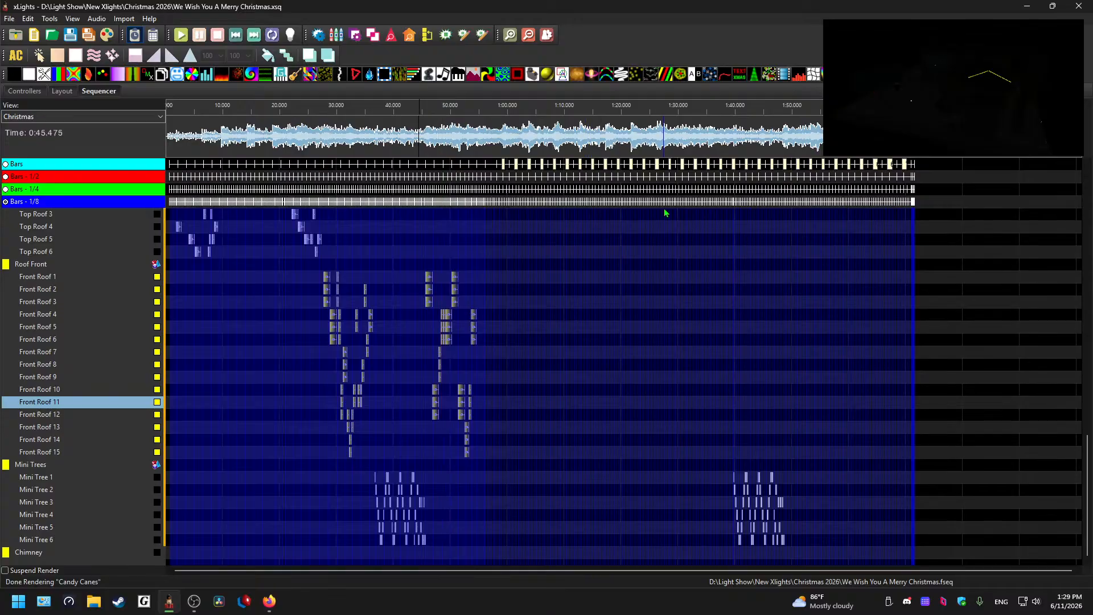
Step: Sample the song around 1:03 and 1:20 to find where the earlier roof passage repeats
click(525, 143)
key(space)
key(space)
click(621, 144)
key(space)
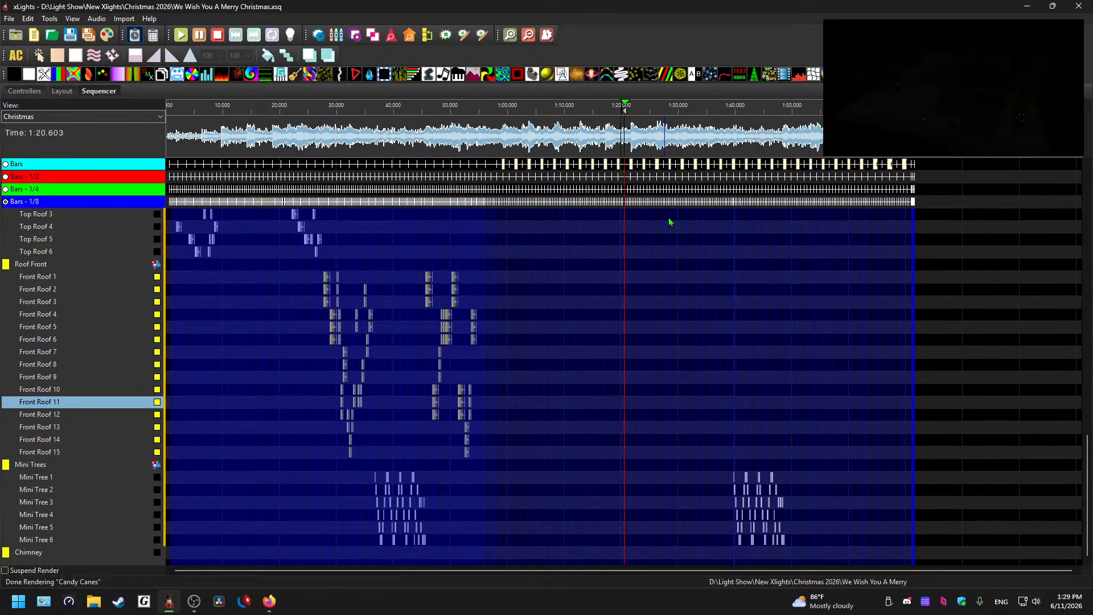
Step: Play the song from about 1:37 and again from about 1:39 to check the mini tree passage from bar 57
scroll(689, 245, up, 2)
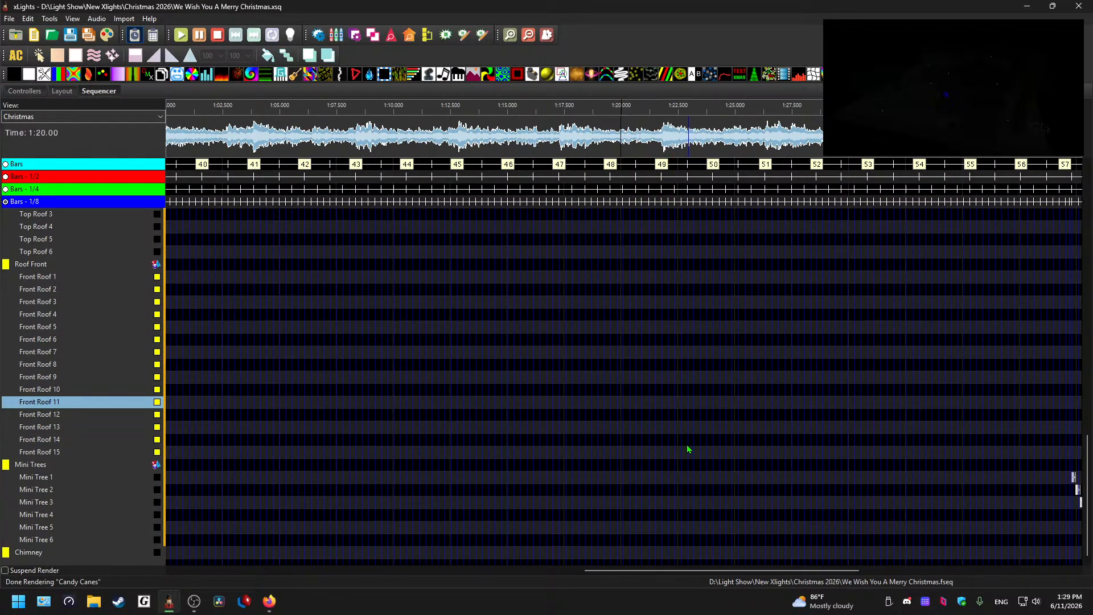
drag(668, 572, 780, 580)
click(644, 146)
key(space)
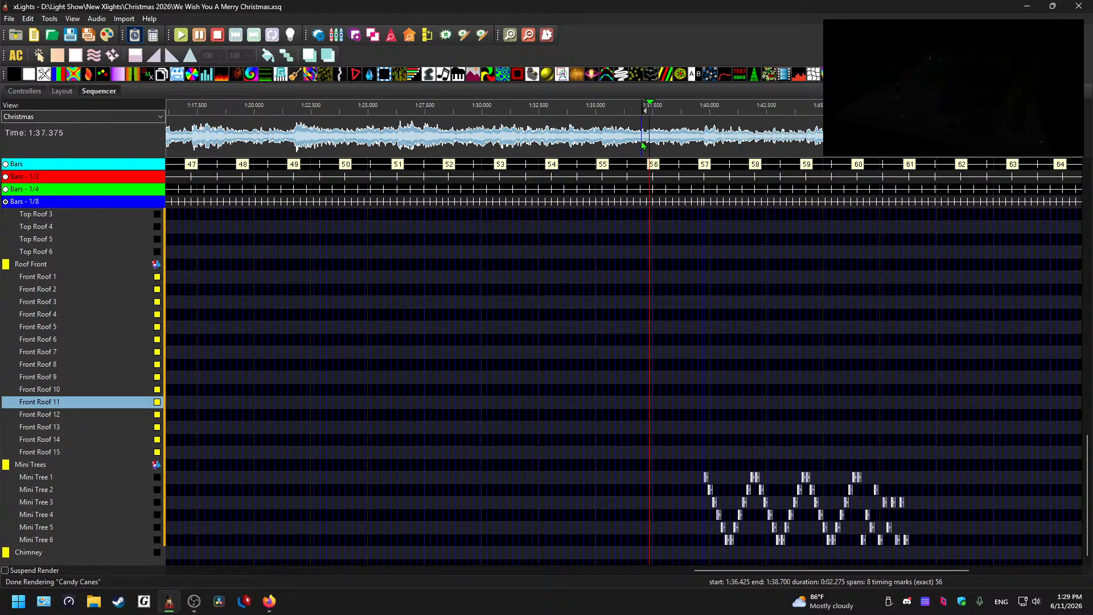
key(space)
click(687, 146)
key(space)
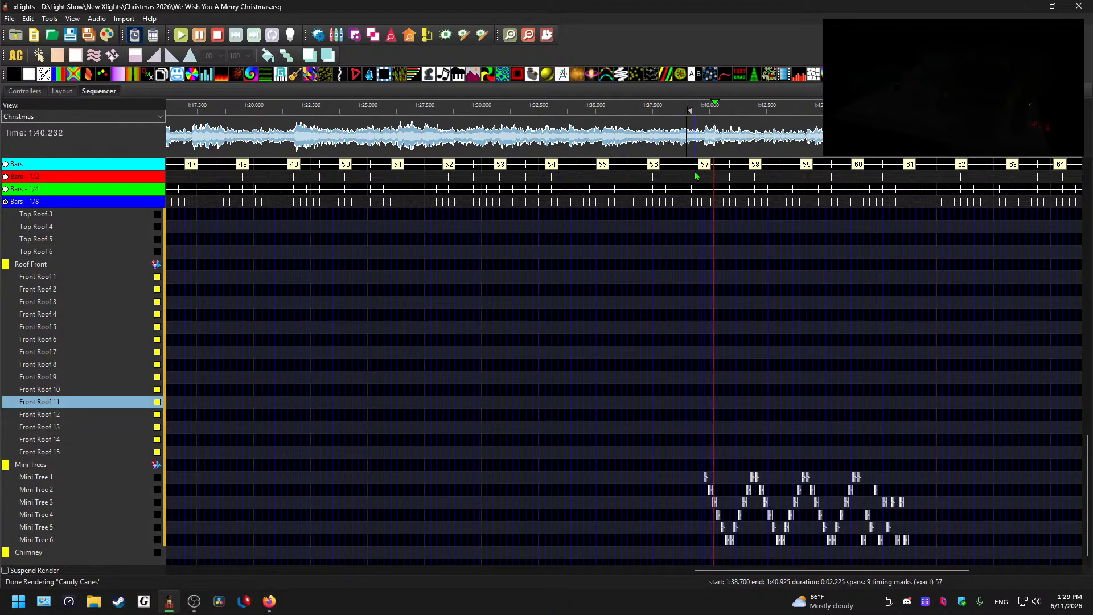
click(940, 101)
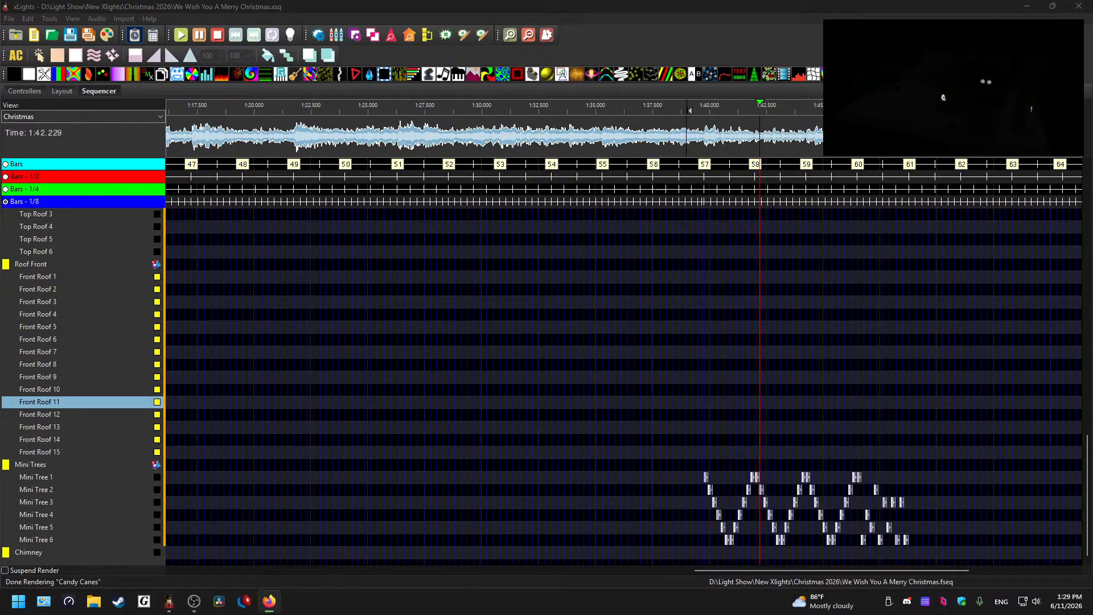
key(alt+Tab)
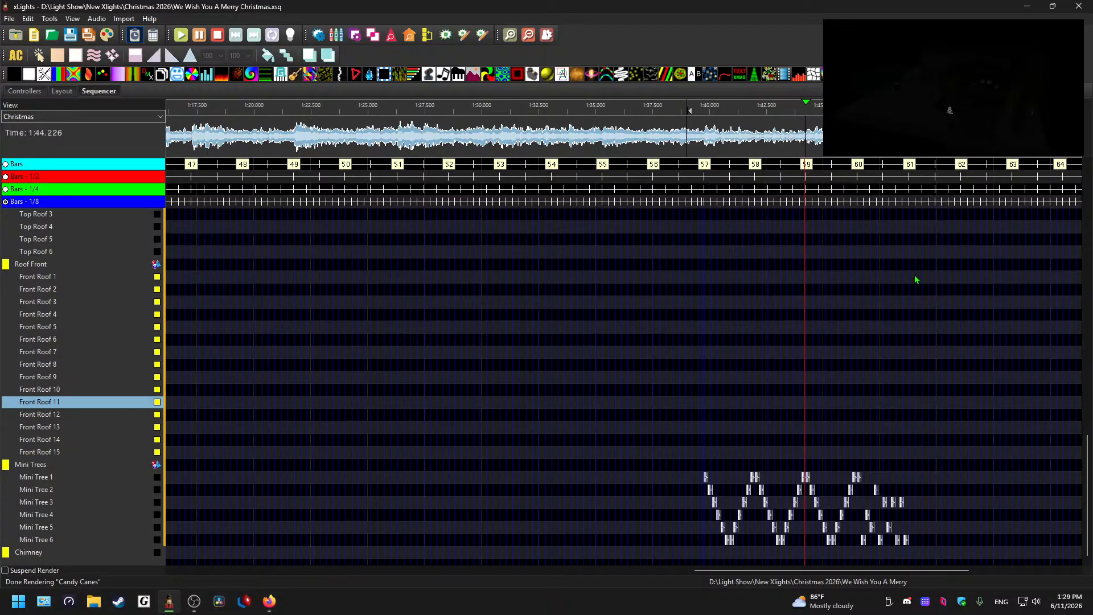
Step: Copy the Front Roof 1 to 15 effects of the passage ending in bar 36 and paste them from Front Roof 1 at bar 61
scroll(888, 291, down, 2)
scroll(873, 435, down, 2)
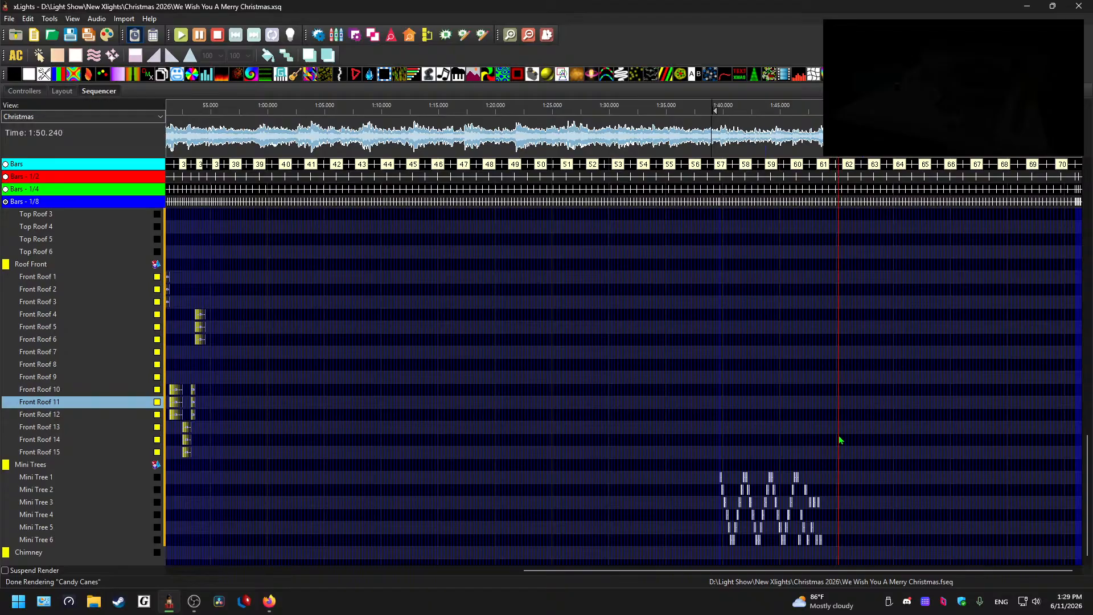
scroll(864, 447, up, 1)
key(space)
drag(814, 571, 542, 545)
drag(655, 470, 429, 285)
scroll(429, 285, up, 2)
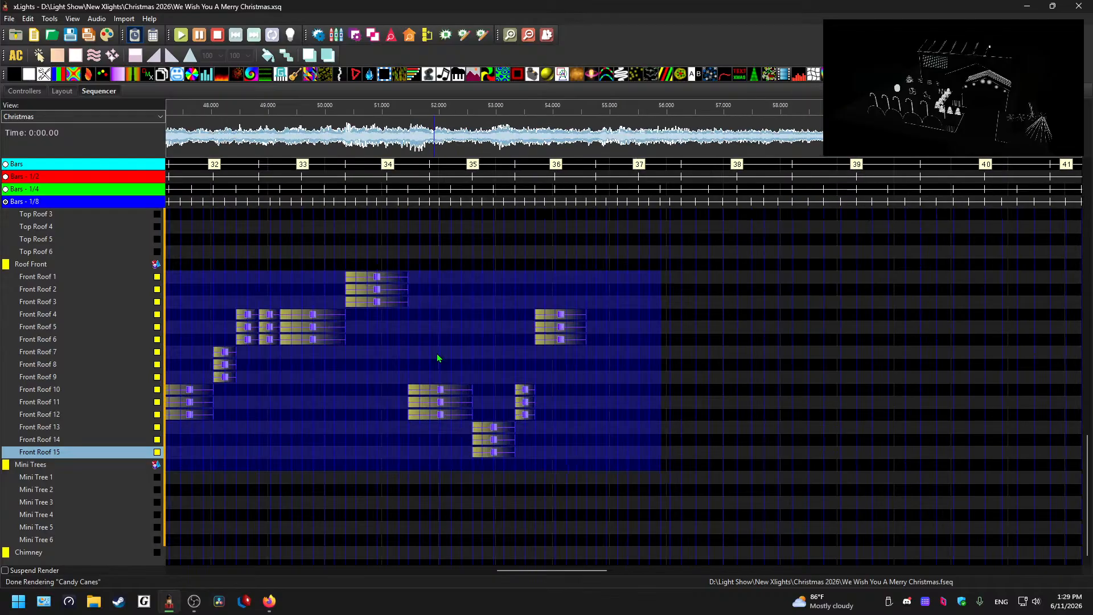
drag(572, 571, 964, 571)
drag(366, 540, 360, 279)
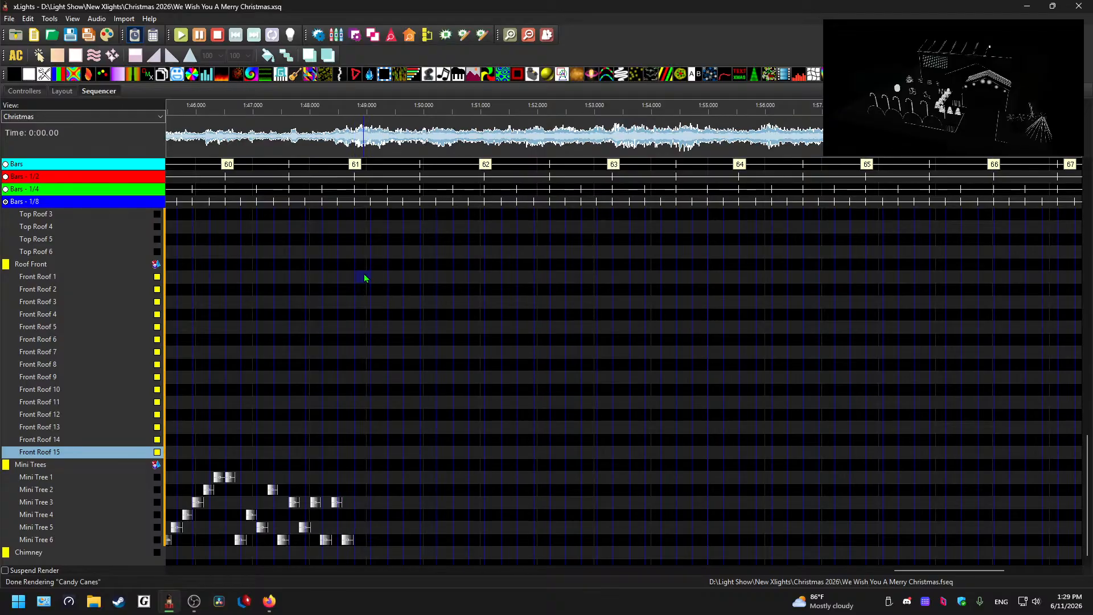
key(ctrl+v)
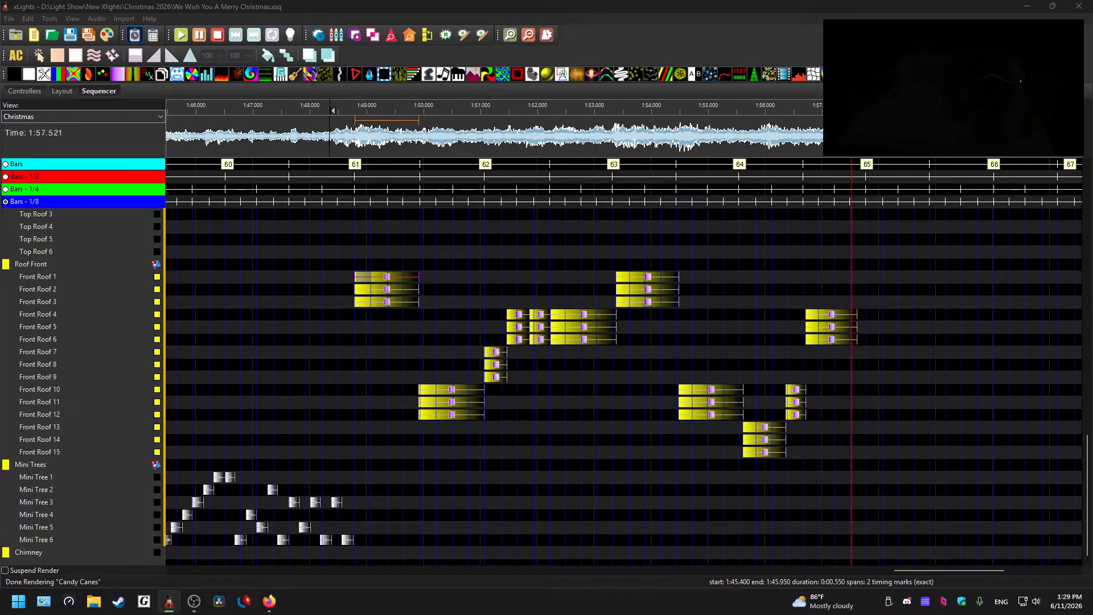
Step: Play back the pasted Front Roof effects through the rest of the song, replaying from 1:57.650 at bar 65
scroll(877, 349, down, 2)
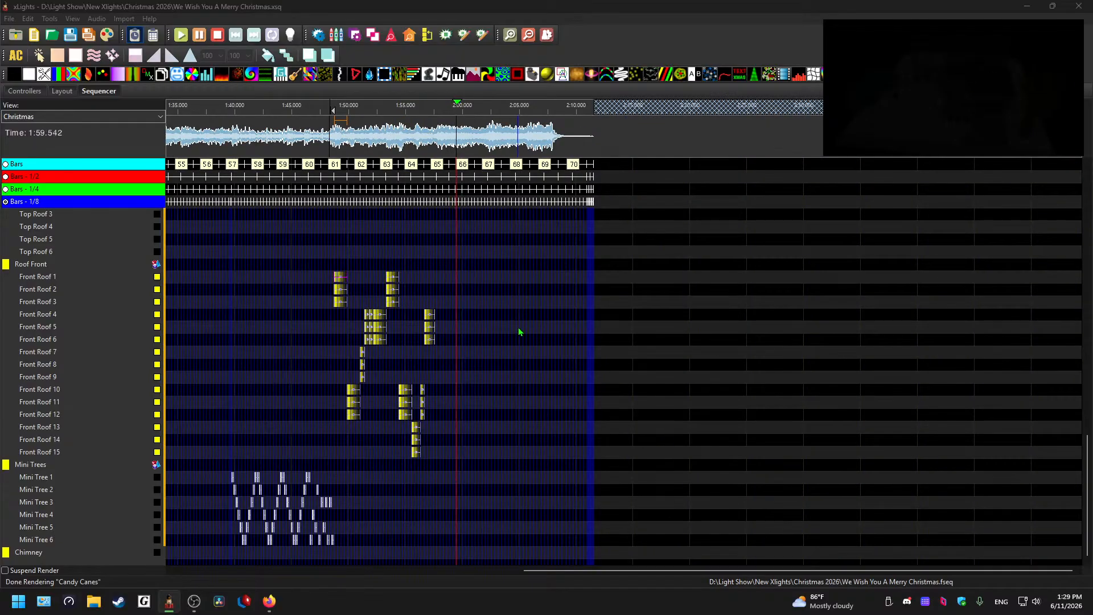
scroll(535, 339, up, 1)
scroll(923, 569, left, 3)
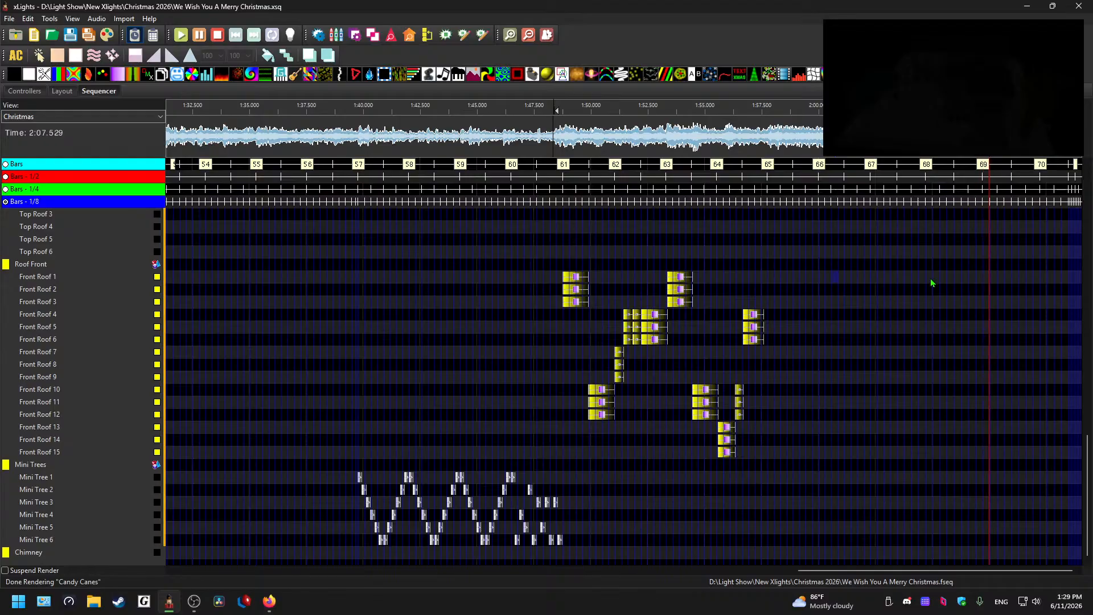
key(space)
scroll(831, 370, up, 1)
drag(968, 572, 986, 572)
key(space)
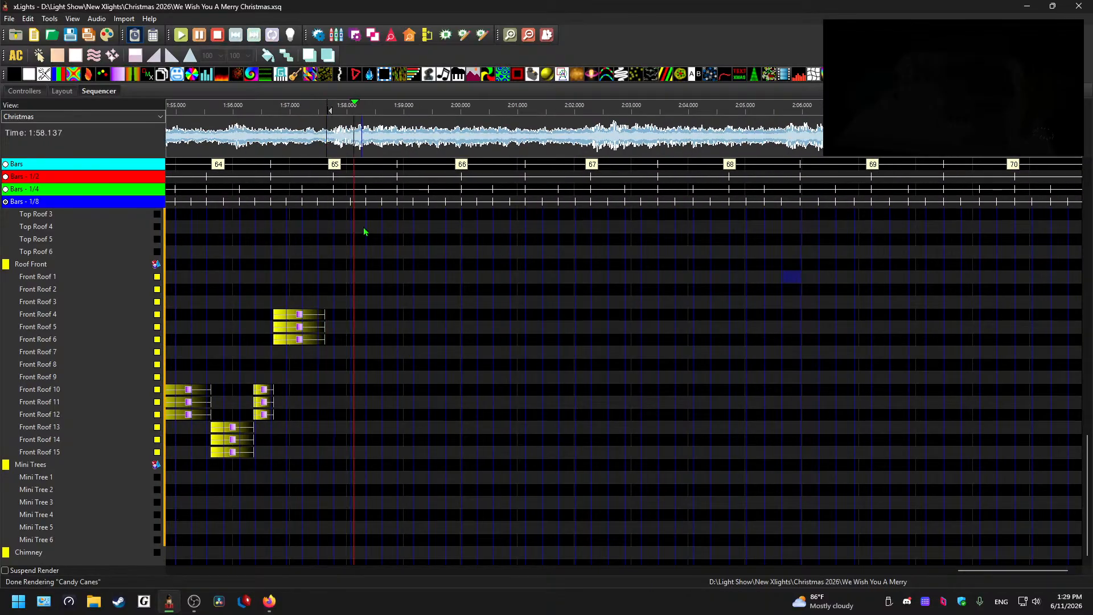
key(space)
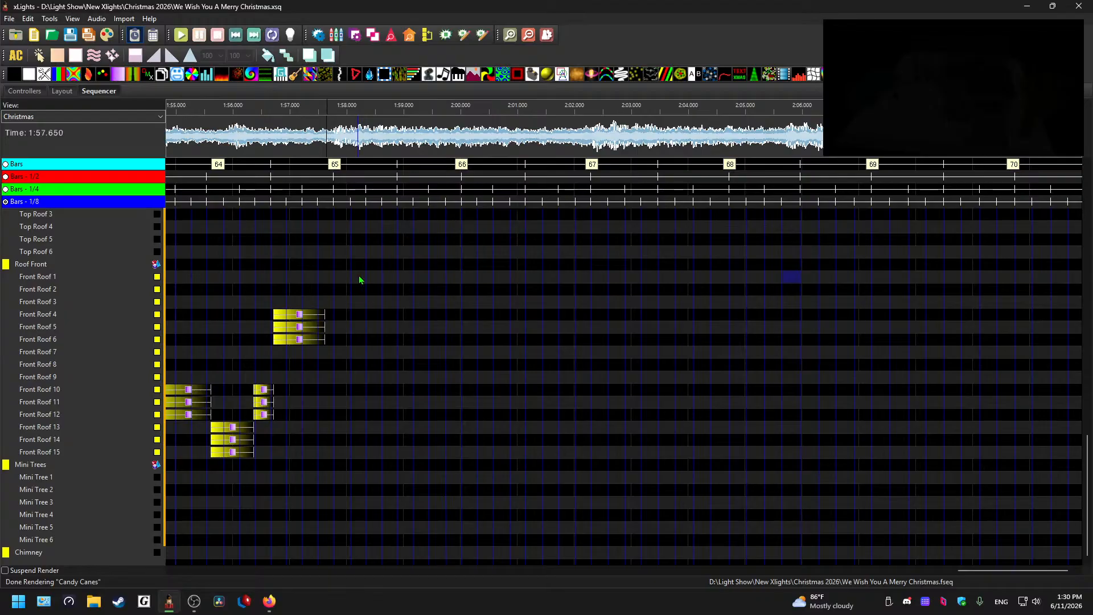
Step: Copy the last Color Wash effect on Front Roof 4 and paste it onto Front Roof 1 at bar 65
drag(349, 278, 348, 287)
click(301, 315)
click(344, 264)
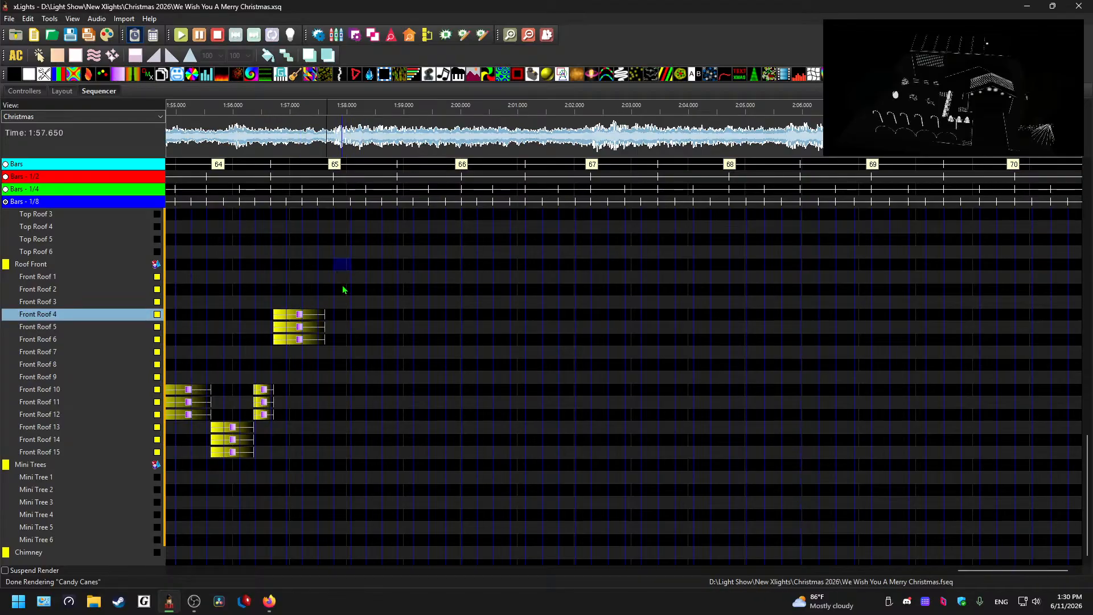
key(ctrl+v)
click(361, 282)
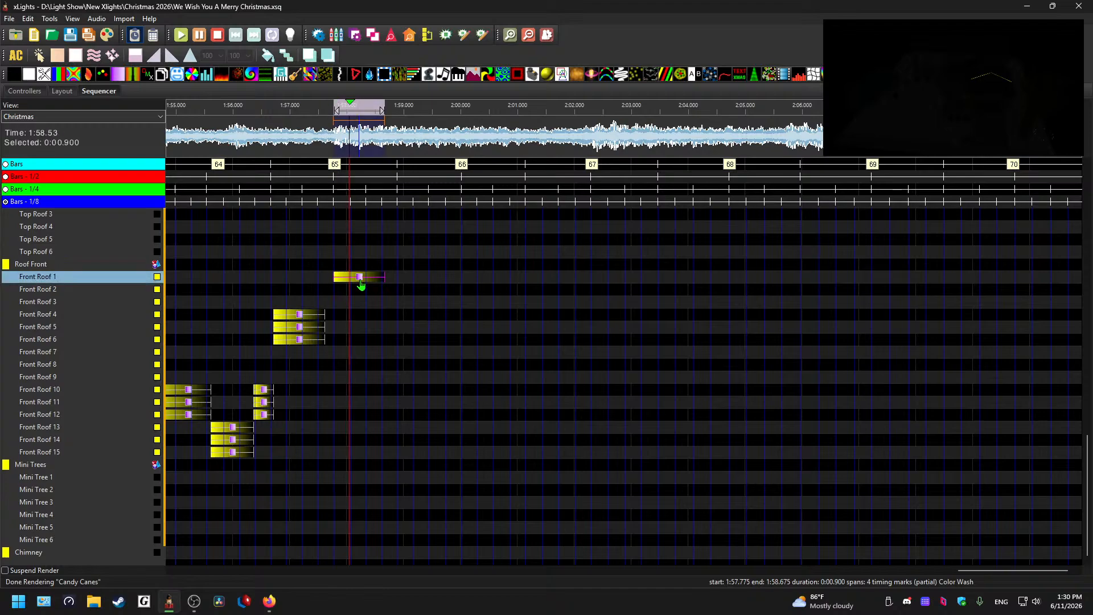
Step: Extend the pasted Front Roof 1 effect to end at 1:58.900 and play back the music around its end
click(391, 166)
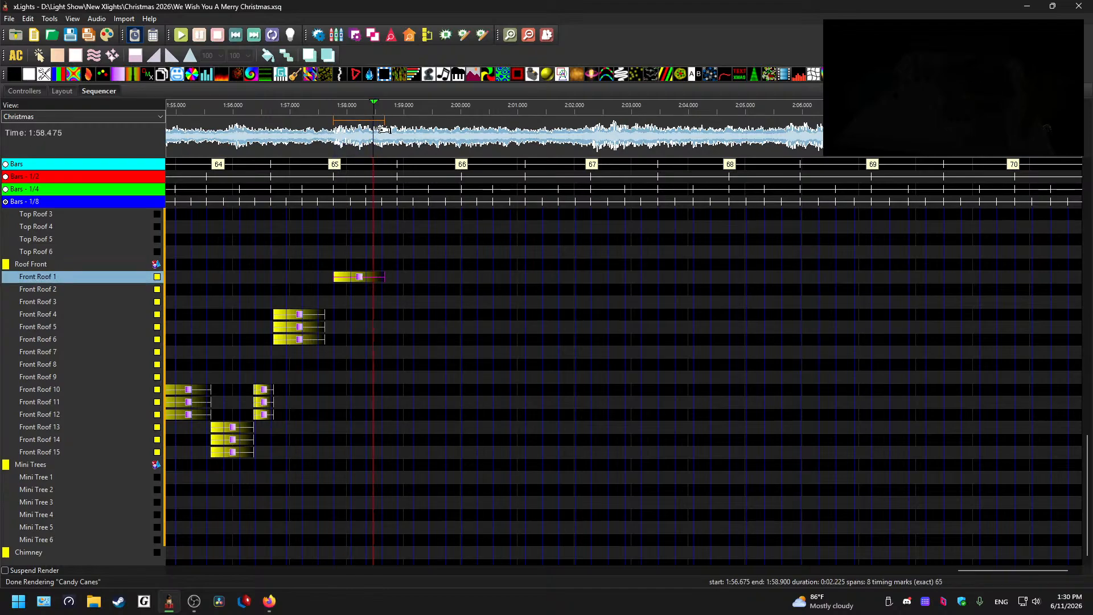
drag(384, 278, 397, 276)
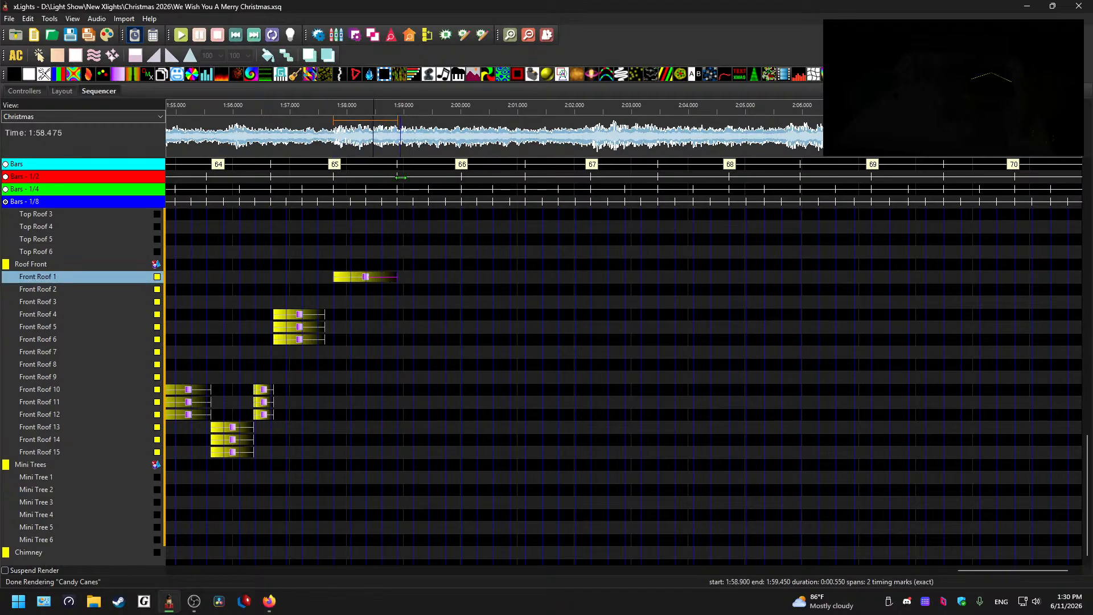
key(space)
key(space)
click(399, 140)
key(space)
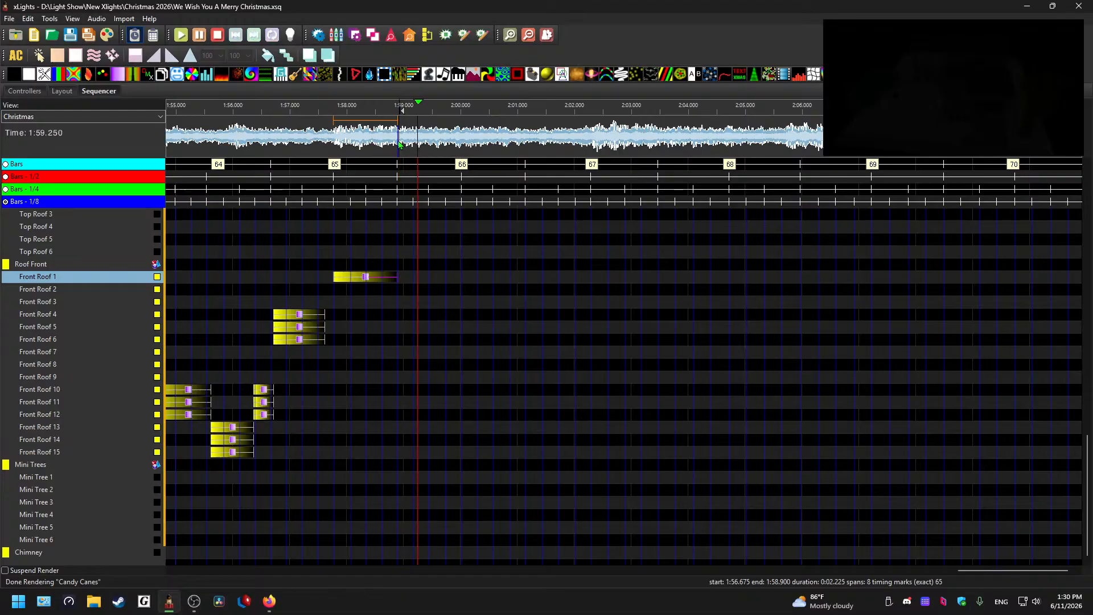
Step: Copy the Front Roof 1 effect at bar 65 onto Front Roof 2 and 3, and select the Front Roof 15 row
click(376, 279)
key(ctrl+c)
click(344, 289)
key(ctrl+v)
click(345, 302)
key(ctrl+v)
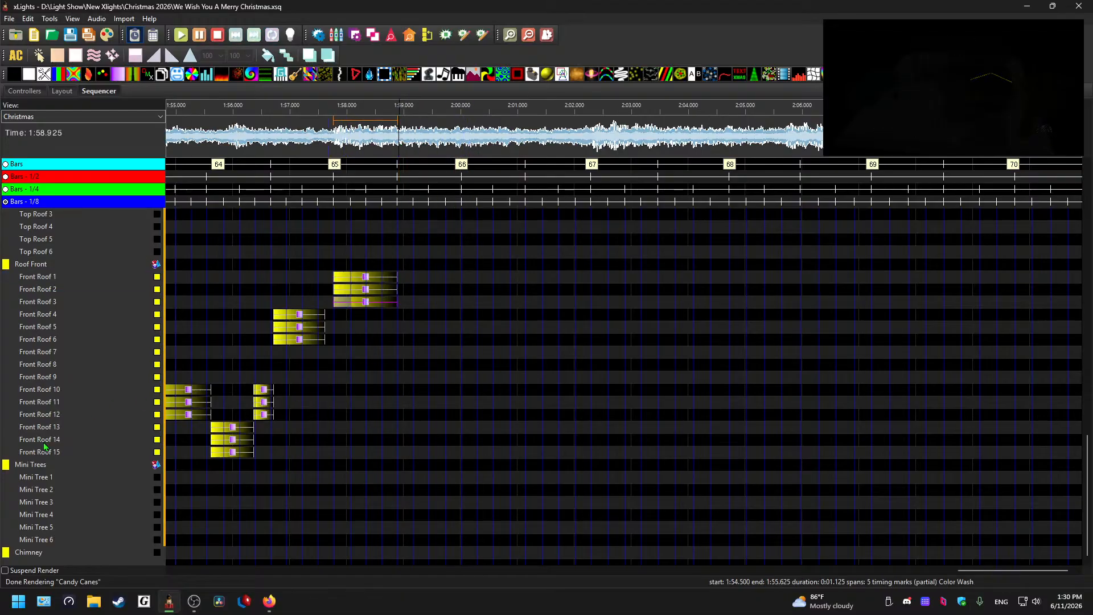
click(70, 450)
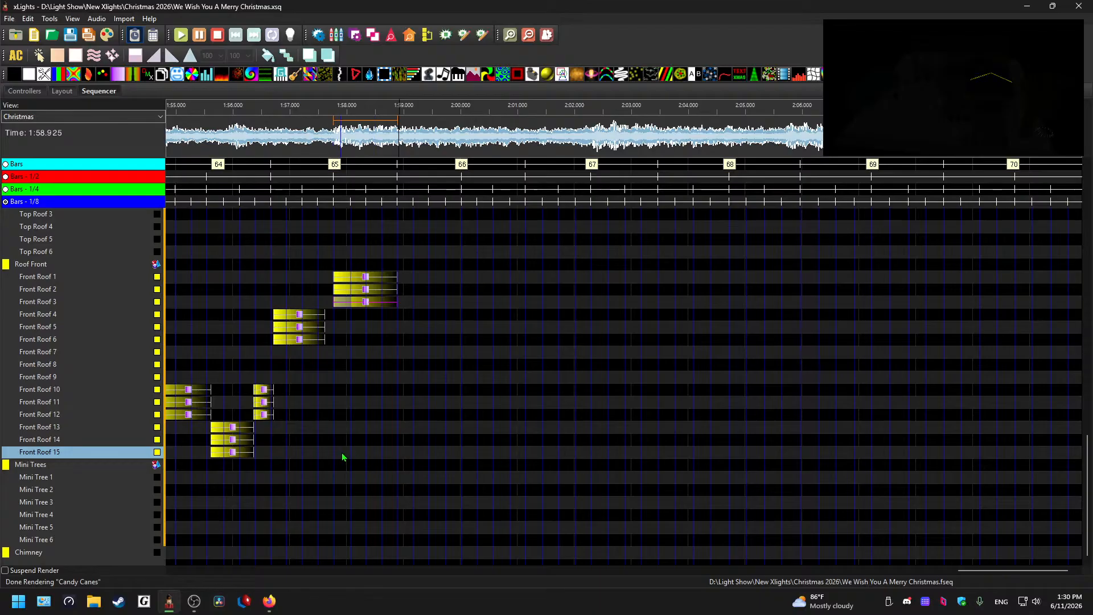
Step: Paste the copied Color Wash effect onto Front Roof 15, 14 and 13 at the bar 65 marker, aligned with Front Roof 1
click(337, 452)
key(ctrl+v)
click(342, 440)
key(ctrl+v)
click(353, 427)
key(ctrl+v)
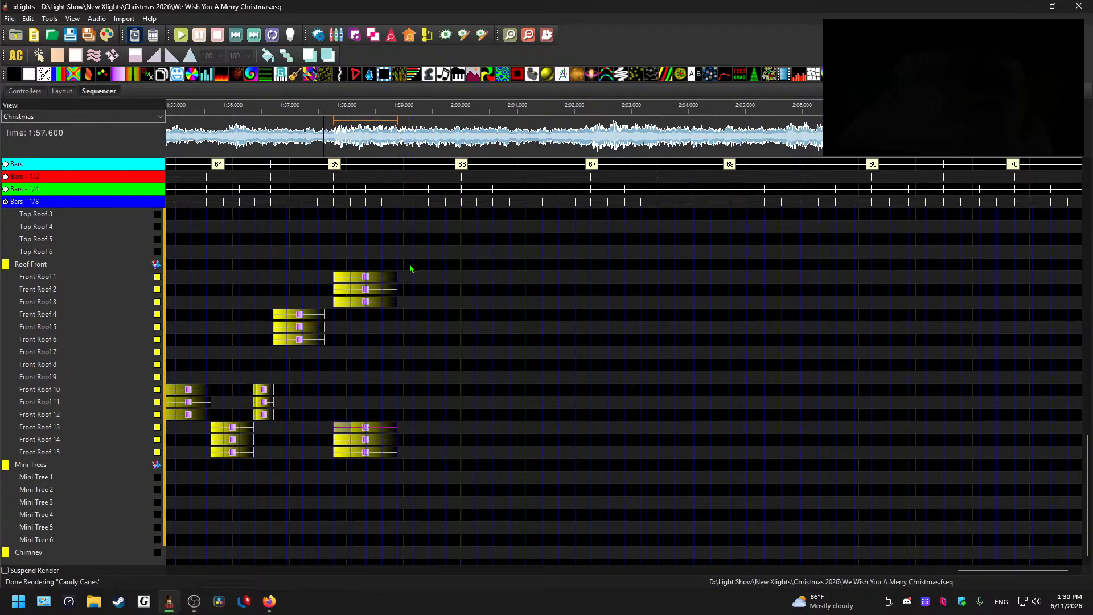
click(385, 138)
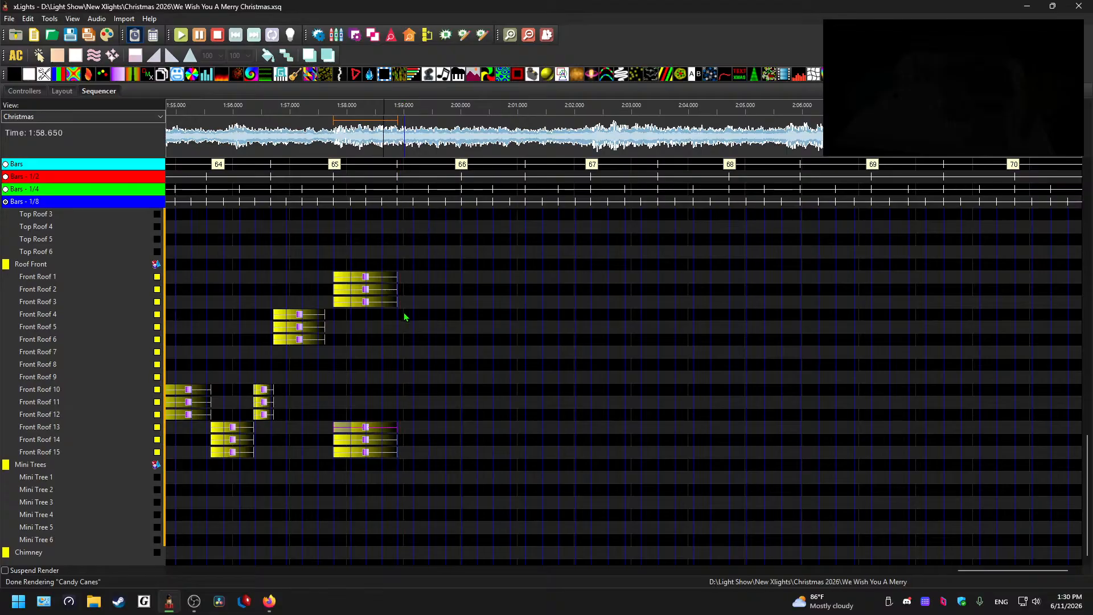
Step: Paste the Color Wash effect onto Front Roof 4, 5 and 6 starting at 1:58.900
click(405, 316)
key(ctrl+v)
click(406, 329)
key(ctrl+v)
click(408, 342)
key(ctrl+v)
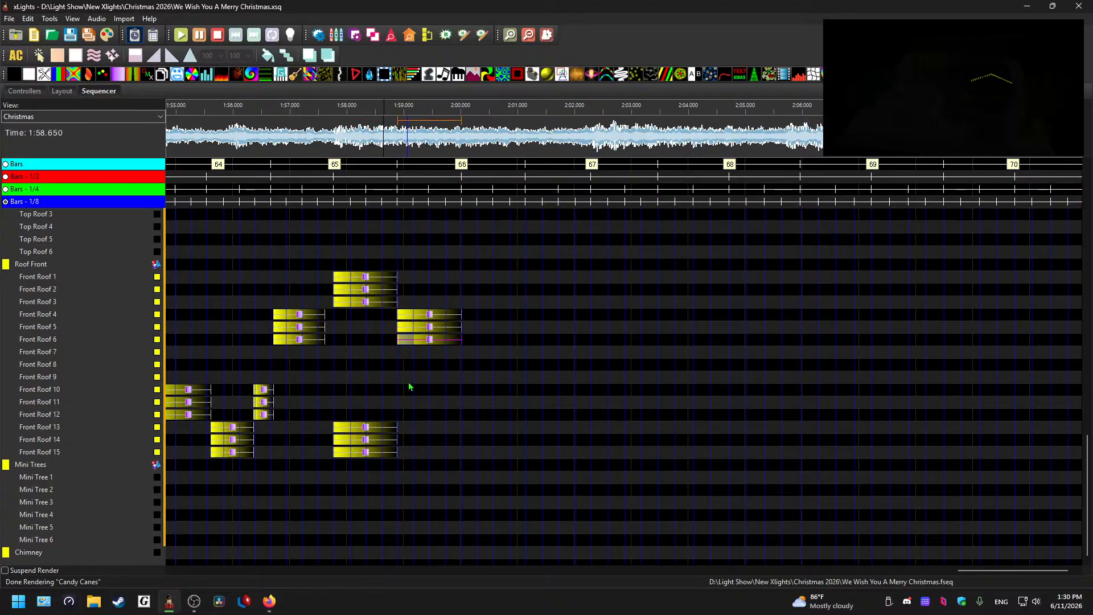
Step: Paste the Color Wash effect onto Front Roof 10, 11 and 12 starting at 1:58.900
click(407, 390)
key(ctrl+v)
click(401, 402)
key(ctrl+v)
click(408, 414)
key(ctrl+v)
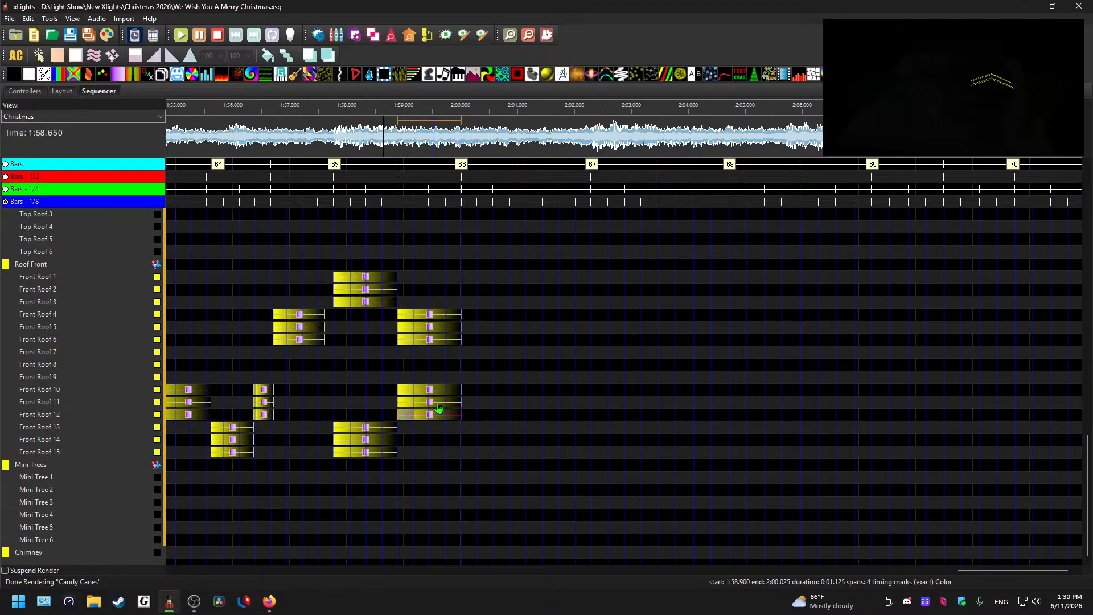
Step: Paste the Color Wash effect onto Front Roof 10 to 12 and Front Roof 4 to 6 starting at 2:00.025
key(ctrl+v)
click(473, 411)
key(ctrl+v)
click(474, 402)
key(ctrl+v)
click(470, 340)
key(ctrl+v)
click(469, 324)
key(ctrl+v)
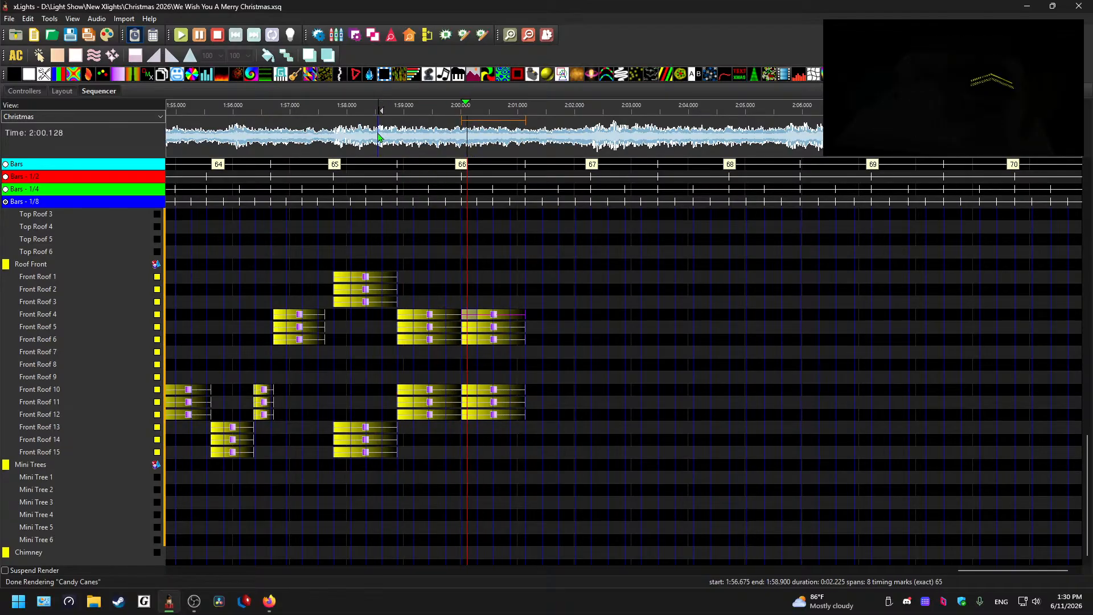
Step: Play back the music around the bar 66 marker and audition the two adjoining Front Roof 4 effects
click(438, 140)
key(space)
scroll(510, 303, up, 1)
click(458, 147)
key(space)
key(space)
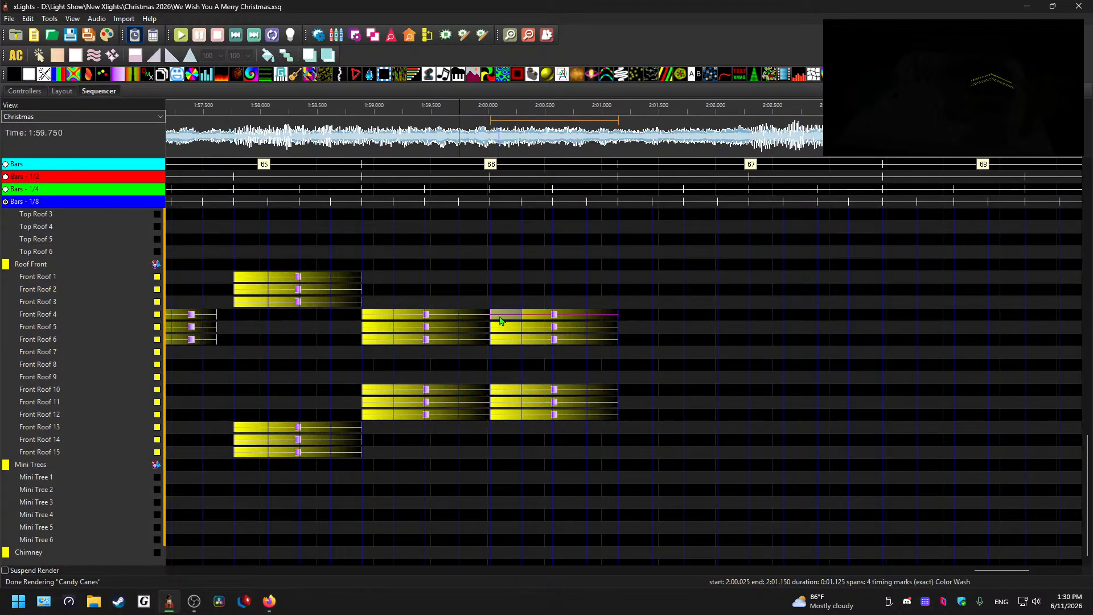
click(499, 320)
key(space)
click(434, 317)
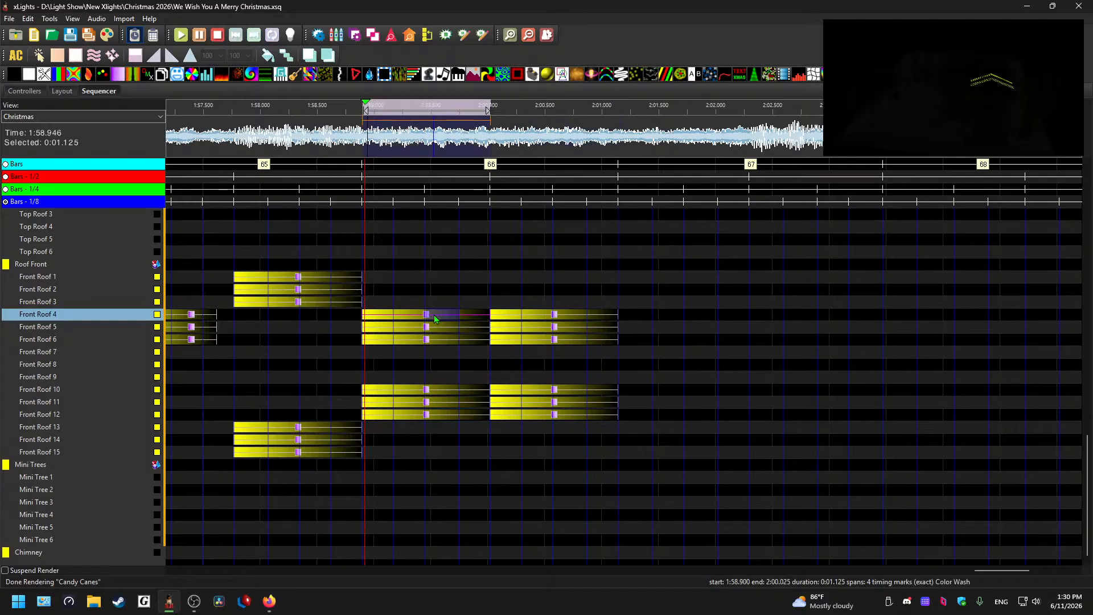
click(523, 321)
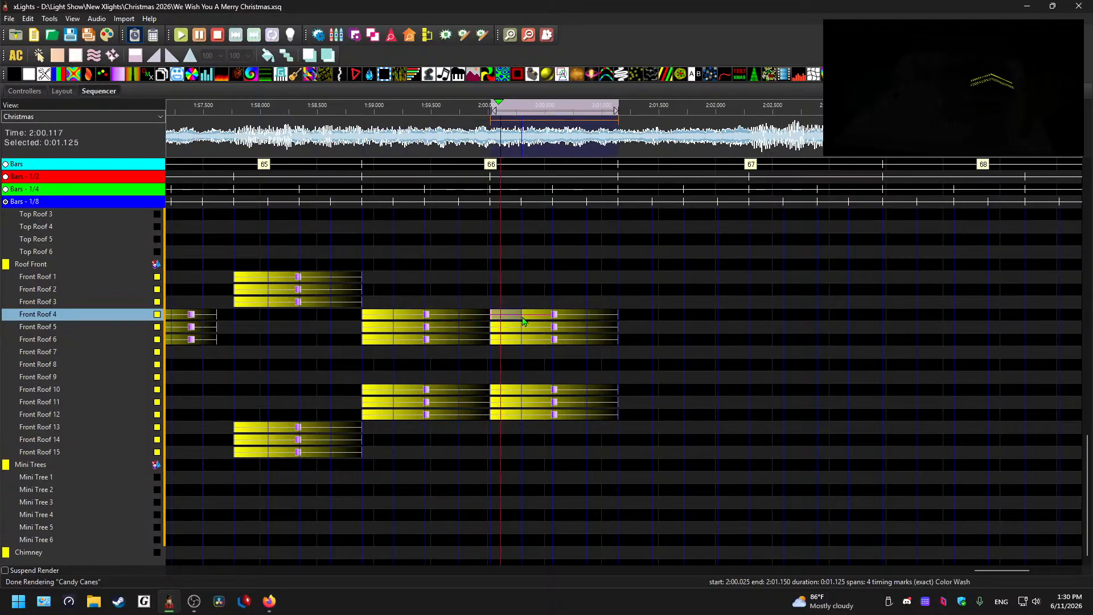
Step: Move the boundary between the adjoining effects on Front Roof 4 to 6 and 10 to 12 to about 2:00.150
drag(490, 316, 504, 317)
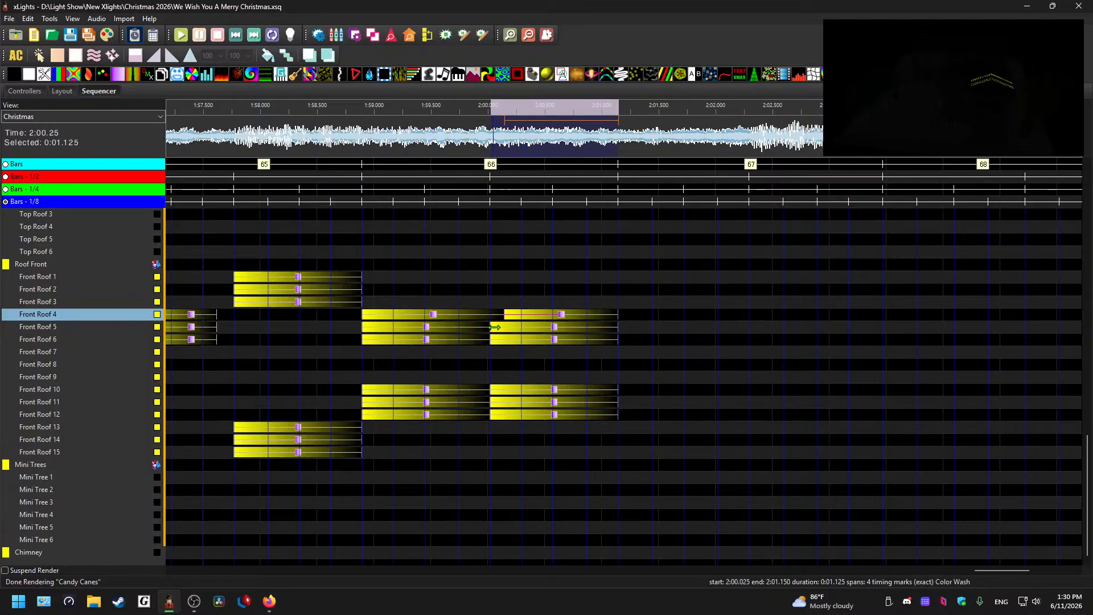
click(445, 212)
key(space)
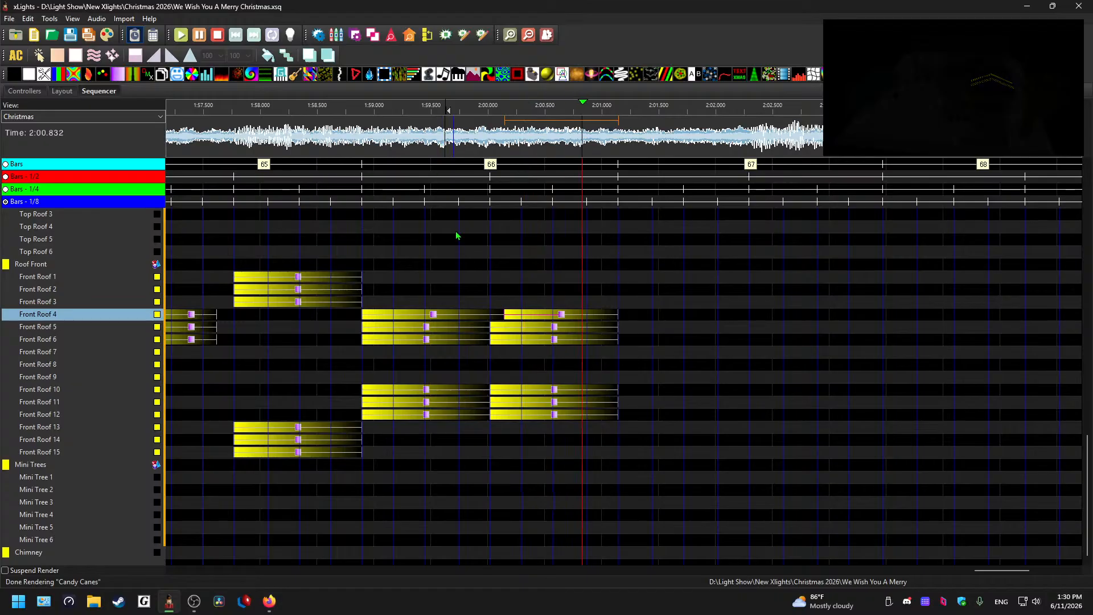
mouse_move(490, 328)
mouse_down()
mouse_move(504, 328)
mouse_move(504, 339)
mouse_up()
drag(490, 391, 506, 416)
Step: Play back the adjusted front roof effects from before 1:58.900, replaying the music around 2:01.150
click(348, 155)
key(space)
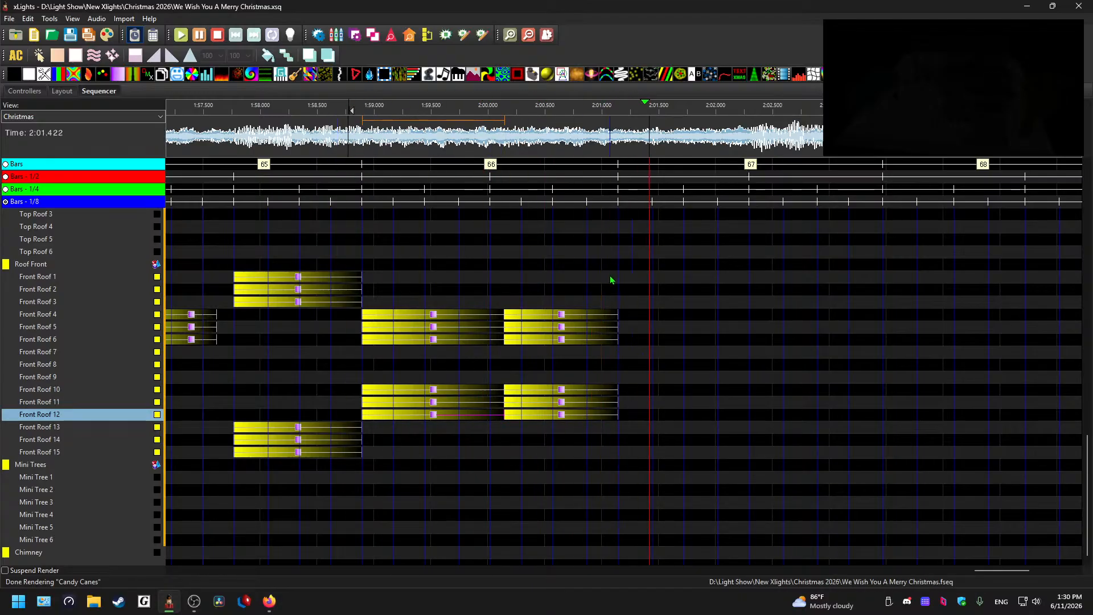
click(620, 145)
key(space)
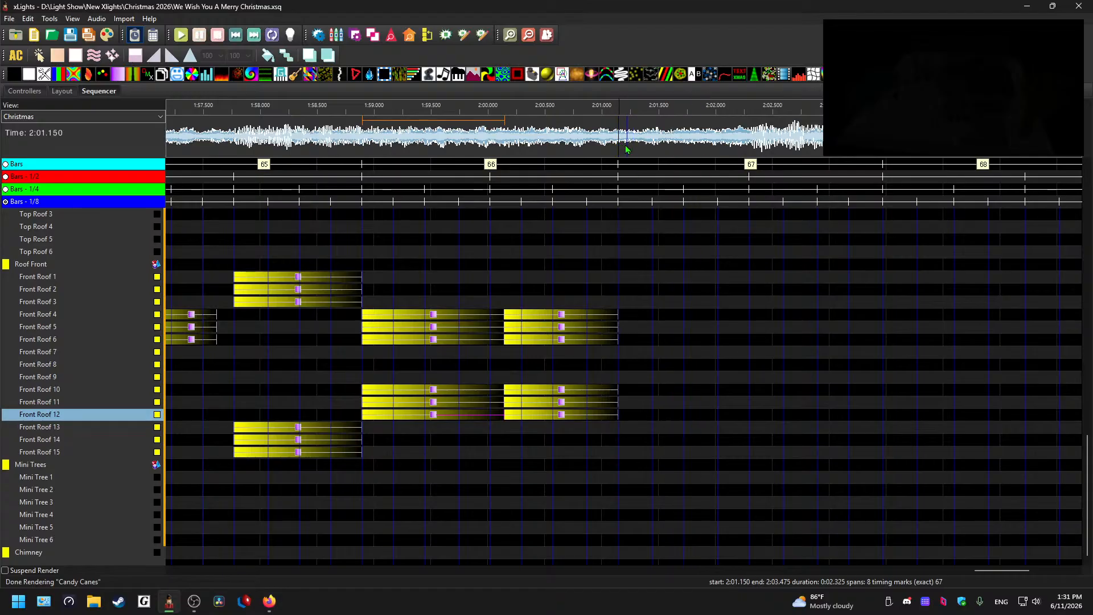
key(space)
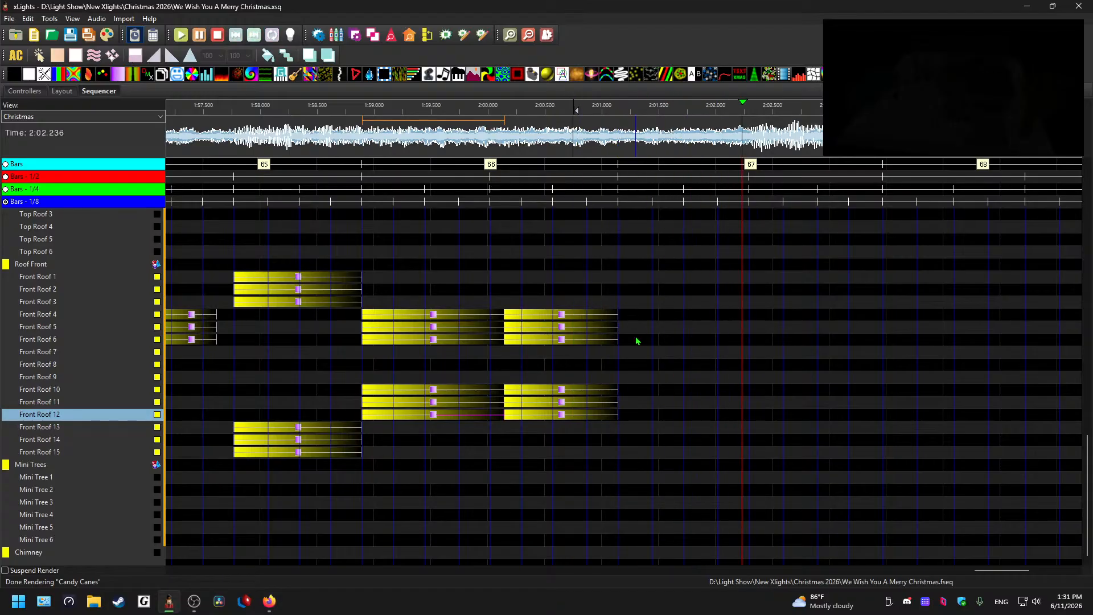
Step: Paste the Color Wash effect onto Front Roof 7, 8 and 9 starting at 2:01.150 and play it back
drag(629, 352, 648, 363)
key(ctrl+v)
click(625, 152)
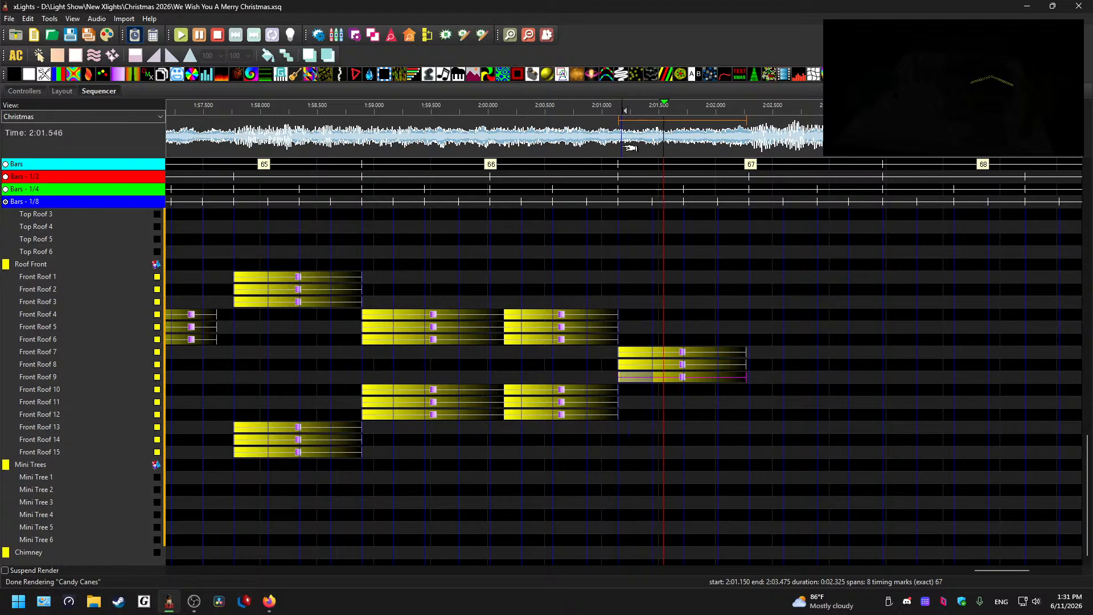
key(space)
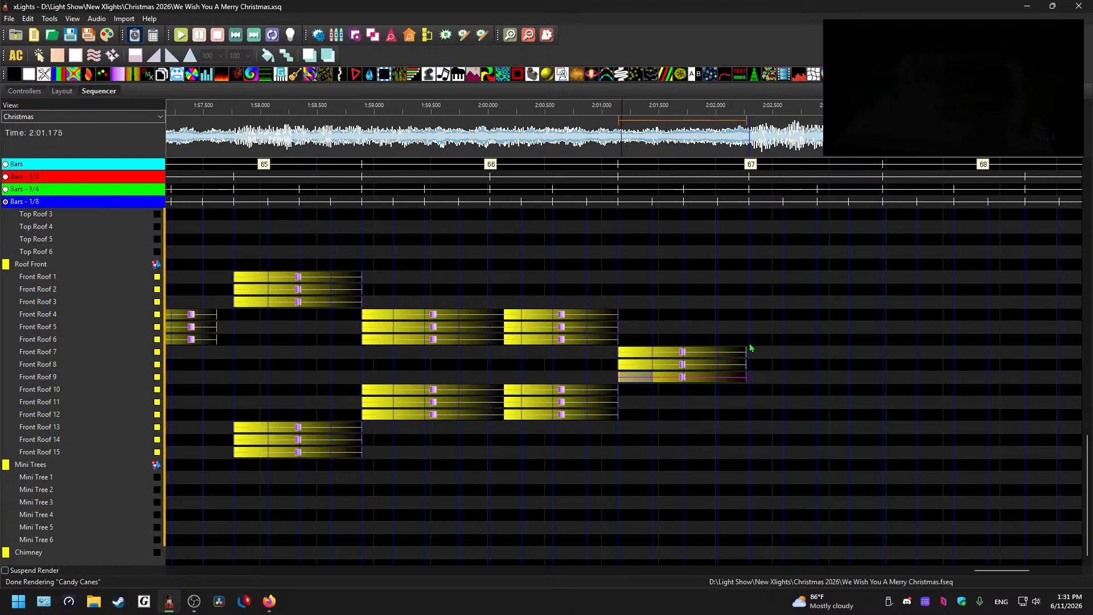
Step: Paste the Color Wash effect onto Front Roof 4, 5, 6 and 7 at the bar 67 marker
click(756, 313)
key(ctrl+v)
click(760, 330)
key(ctrl+v)
click(761, 348)
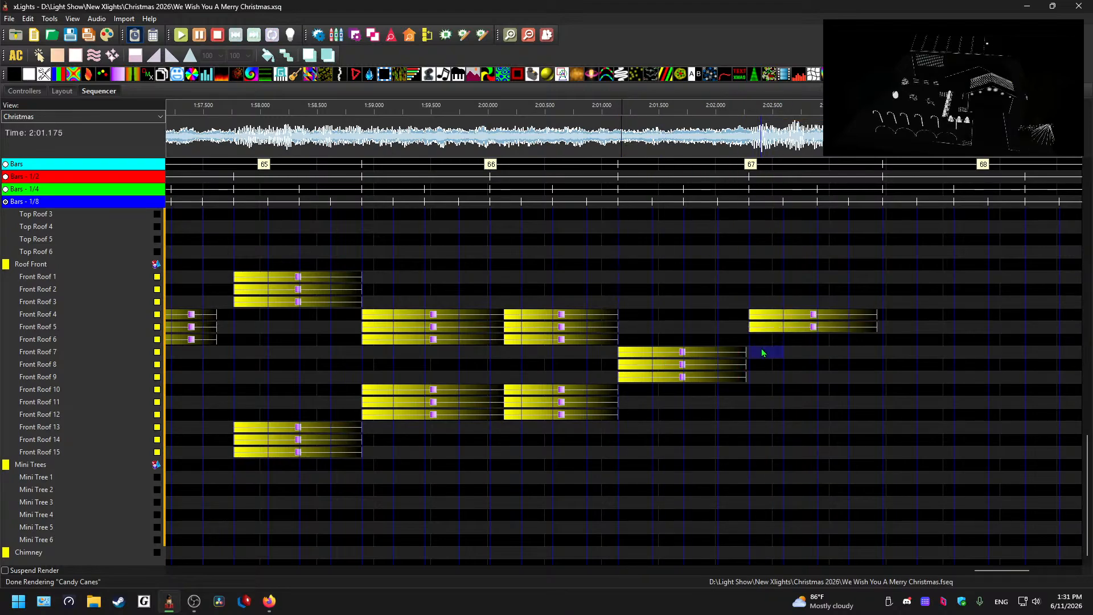
key(ctrl+v)
click(761, 340)
key(ctrl+v)
Step: Paste the Color Wash effect onto Front Roof 8 to 12 at the bar 67 marker, aligned with the rows above
click(765, 365)
key(ctrl+v)
click(766, 377)
key(ctrl+v)
click(767, 391)
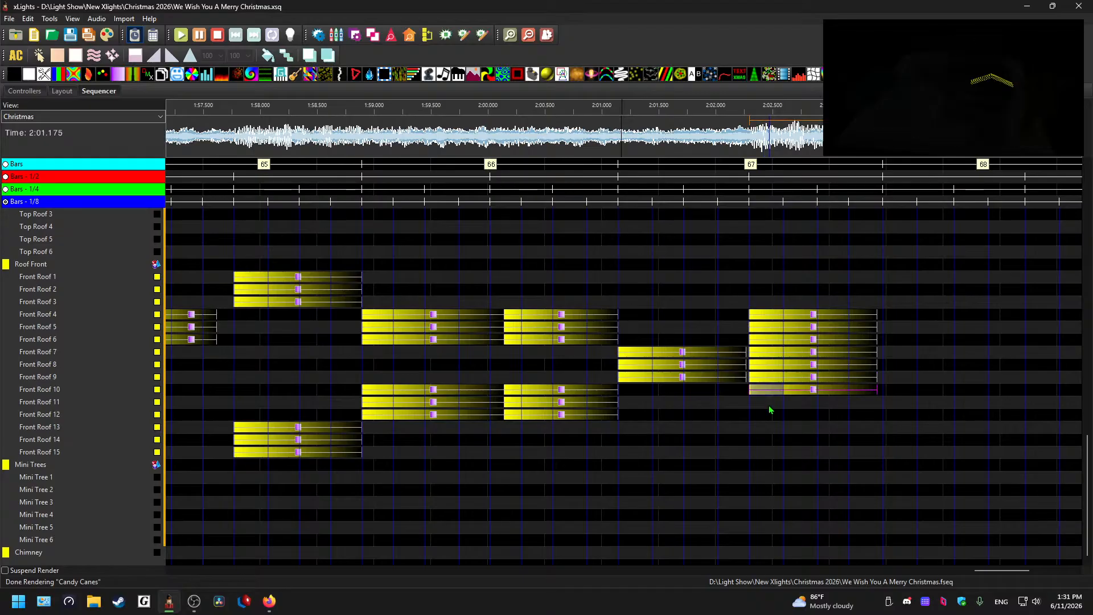
click(768, 402)
key(ctrl+v)
click(769, 413)
key(ctrl+v)
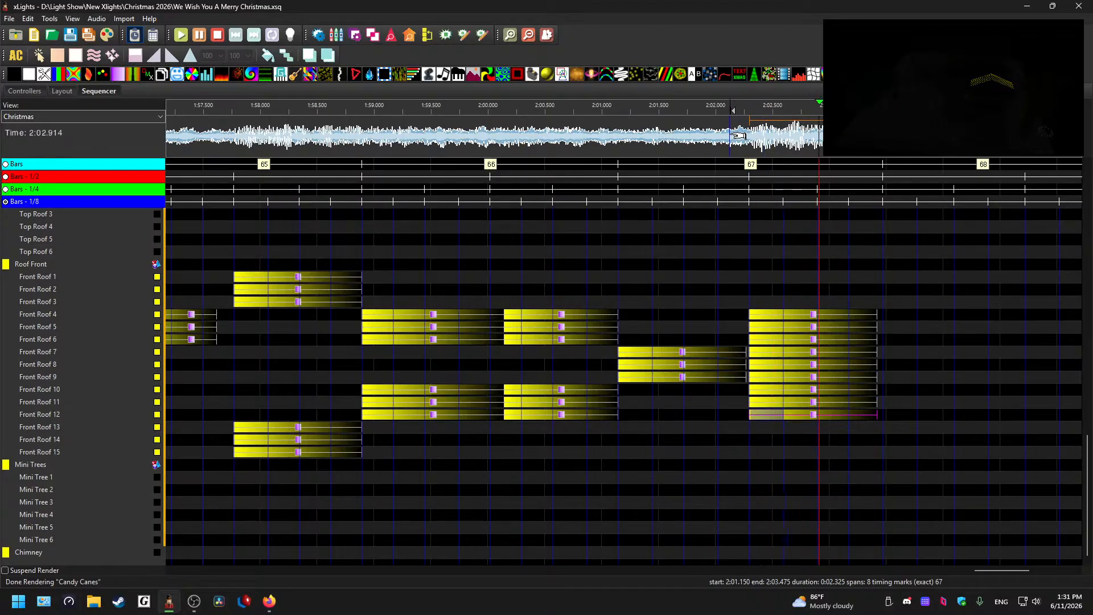
Step: Extend the bar 67 effects on Front Roof 4 to 12 to end at 2:03.475, playing back the music around their end
drag(1007, 571, 1031, 580)
click(423, 148)
key(space)
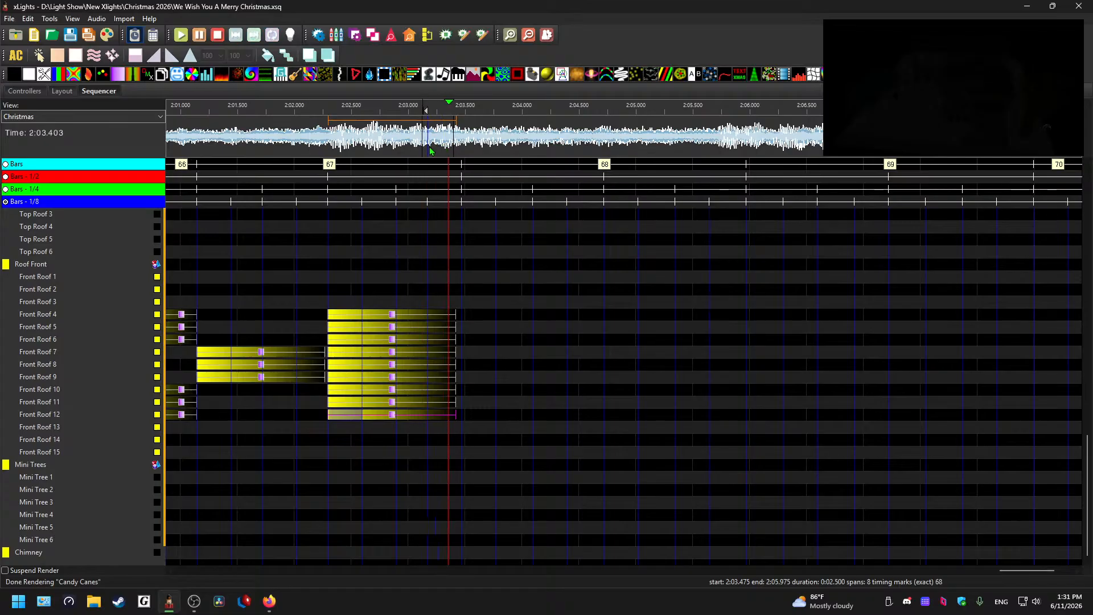
drag(457, 317, 461, 328)
drag(456, 352, 461, 414)
click(458, 407)
key(space)
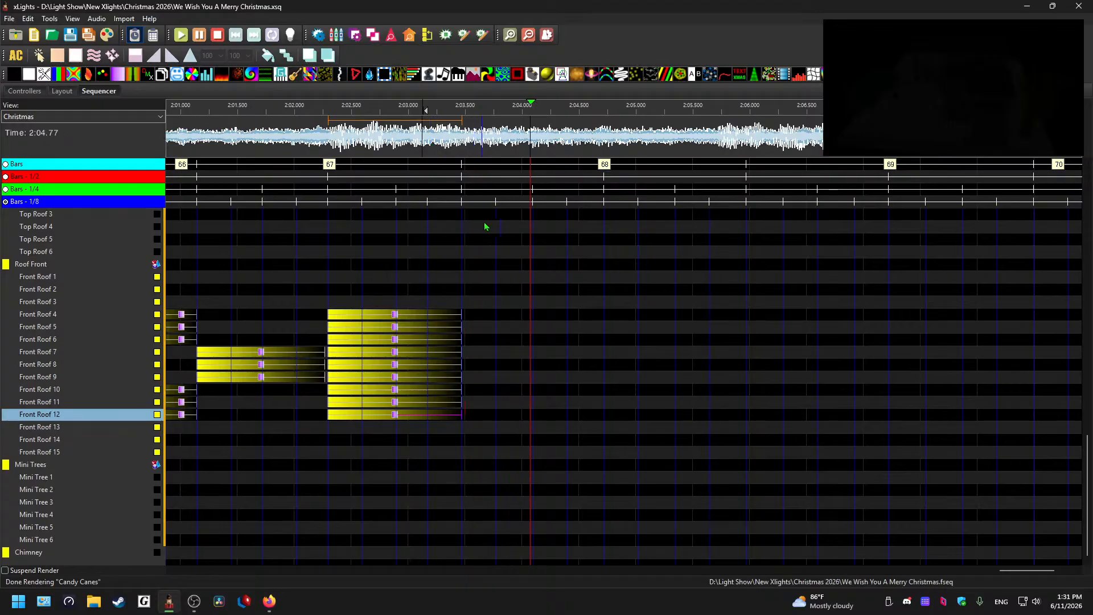
key(space)
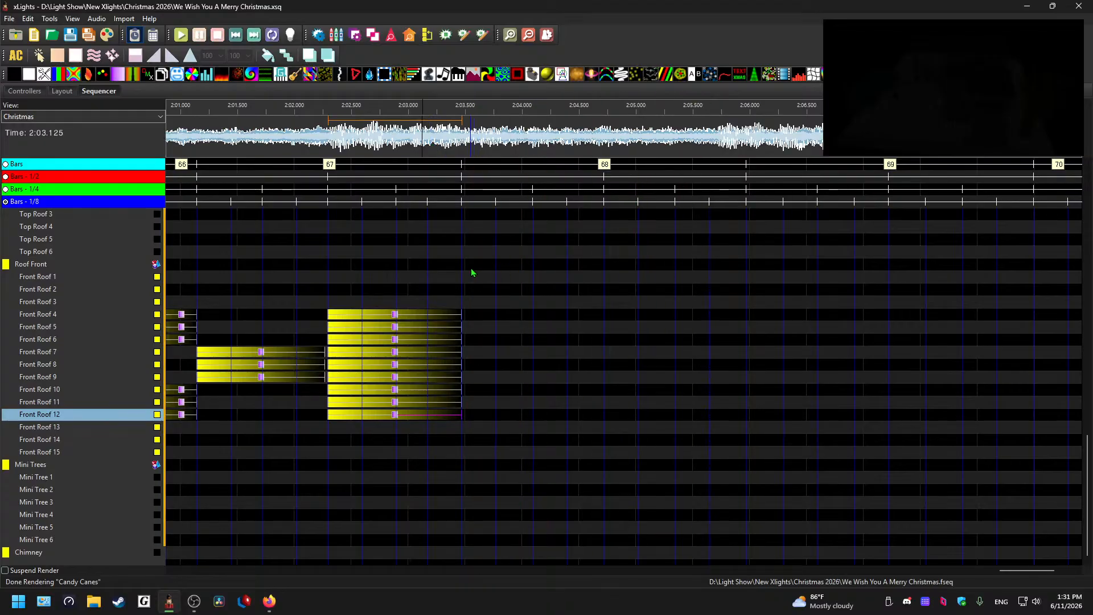
Step: Paste the Color Wash effect onto the Roof Front group starting at 2:03.475 and play it back
click(475, 266)
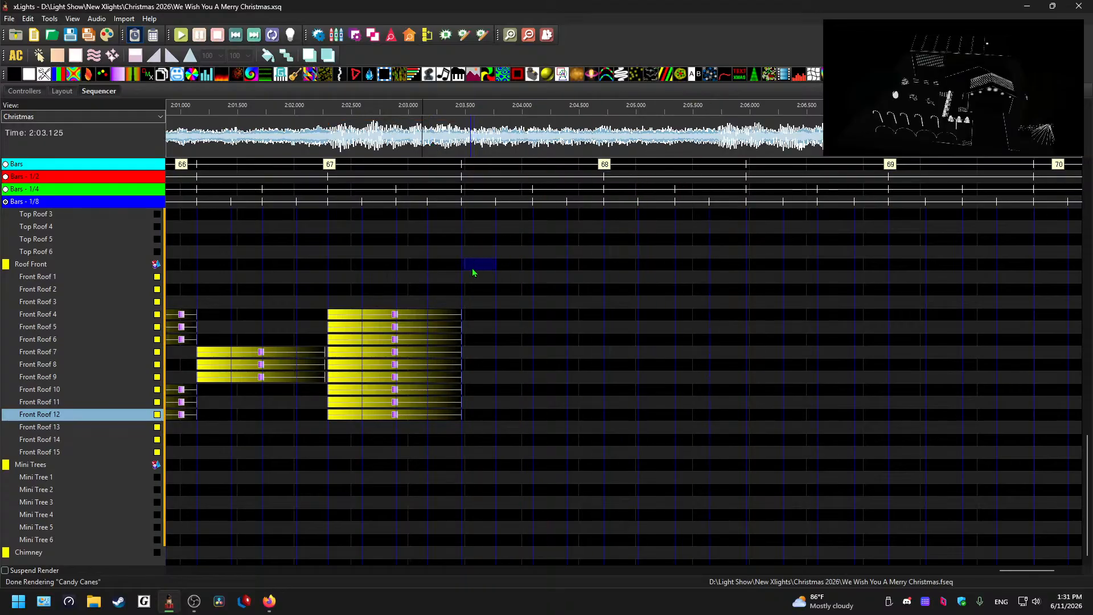
key(ctrl+v)
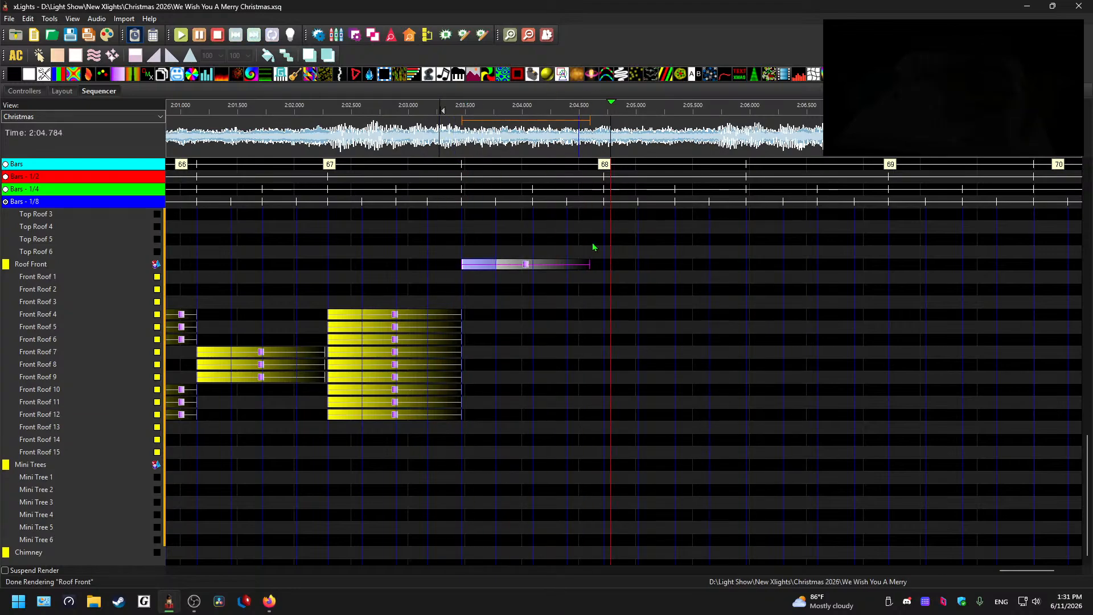
key(space)
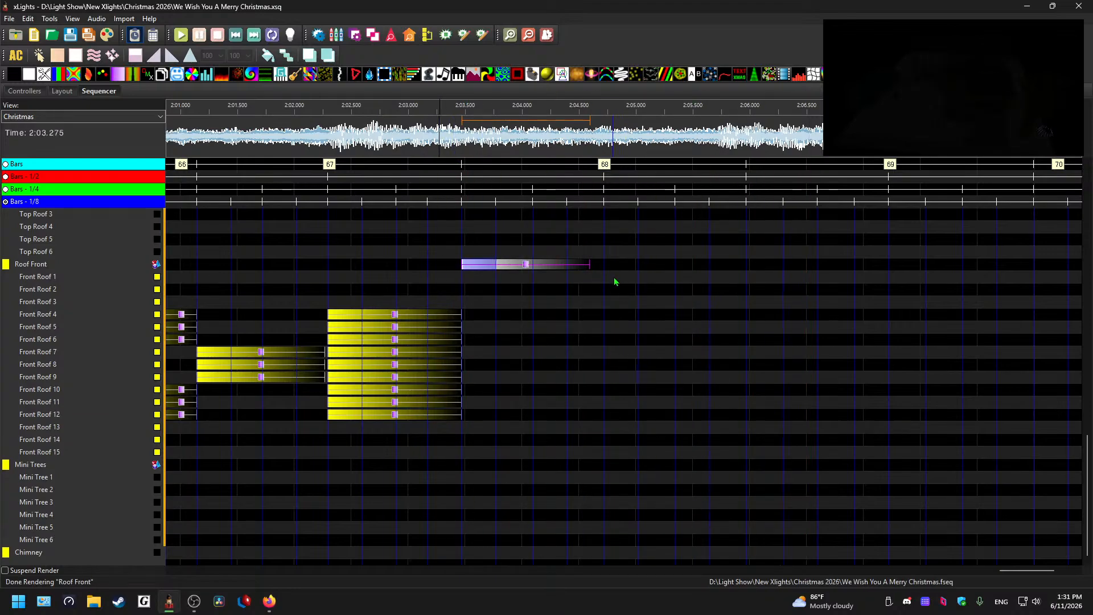
Step: Play back the music leading up to the bar 68 marker several times to locate the next beat
key(space)
key(space)
click(539, 143)
key(space)
key(space)
drag(581, 139, 590, 133)
key(space)
Step: Paste the Color Wash effect onto Front Roof 1, 2 and 3 at the bar 68 marker, starting at 2:04.725
click(616, 278)
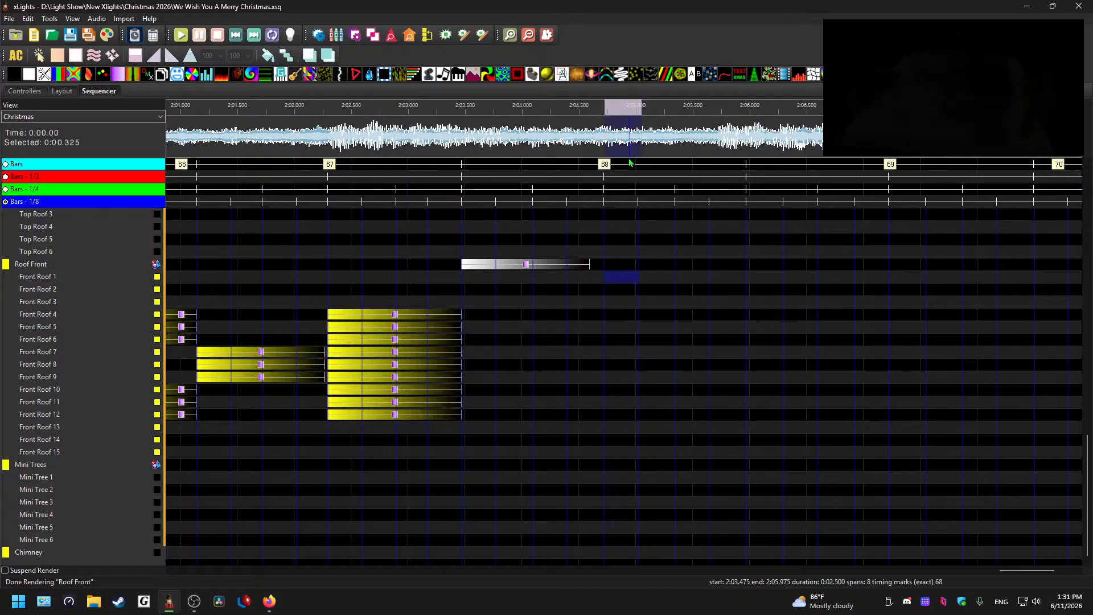
click(576, 141)
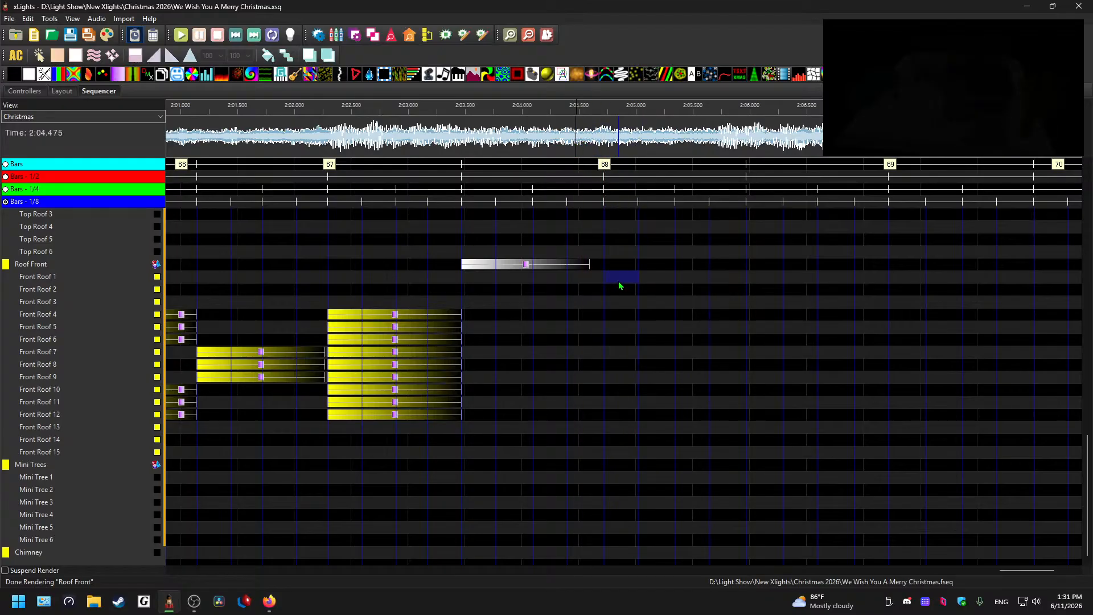
key(ctrl+v)
click(620, 291)
key(ctrl+v)
click(624, 303)
key(ctrl+v)
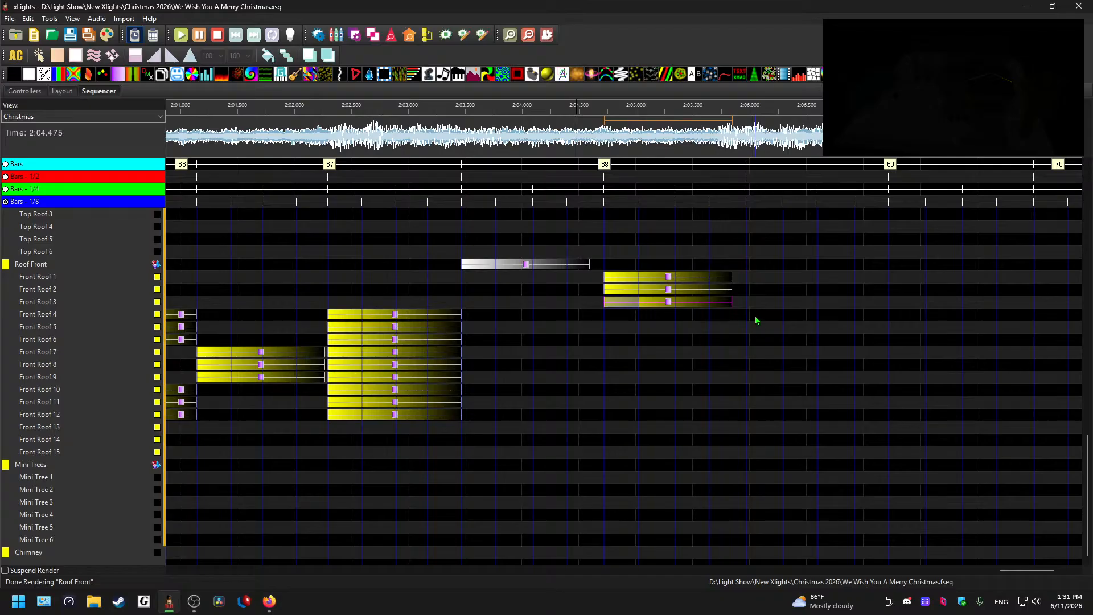
Step: Play back from the bar 68 marker and shorten the effects on Front Roof 1 to 3 to end at 2:05.350
click(613, 108)
key(space)
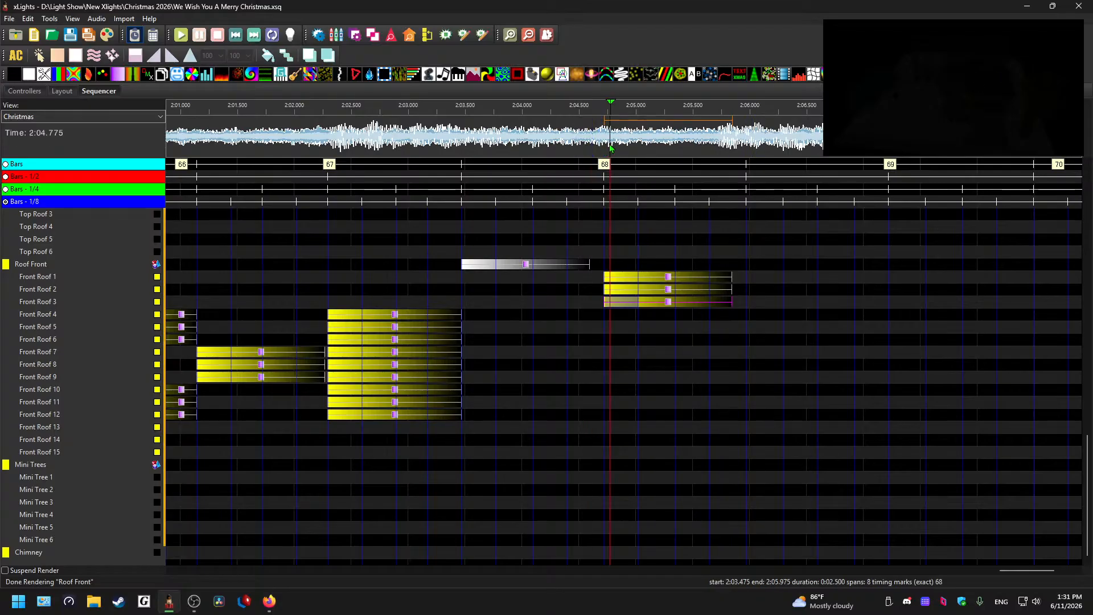
key(space)
drag(732, 277, 614, 314)
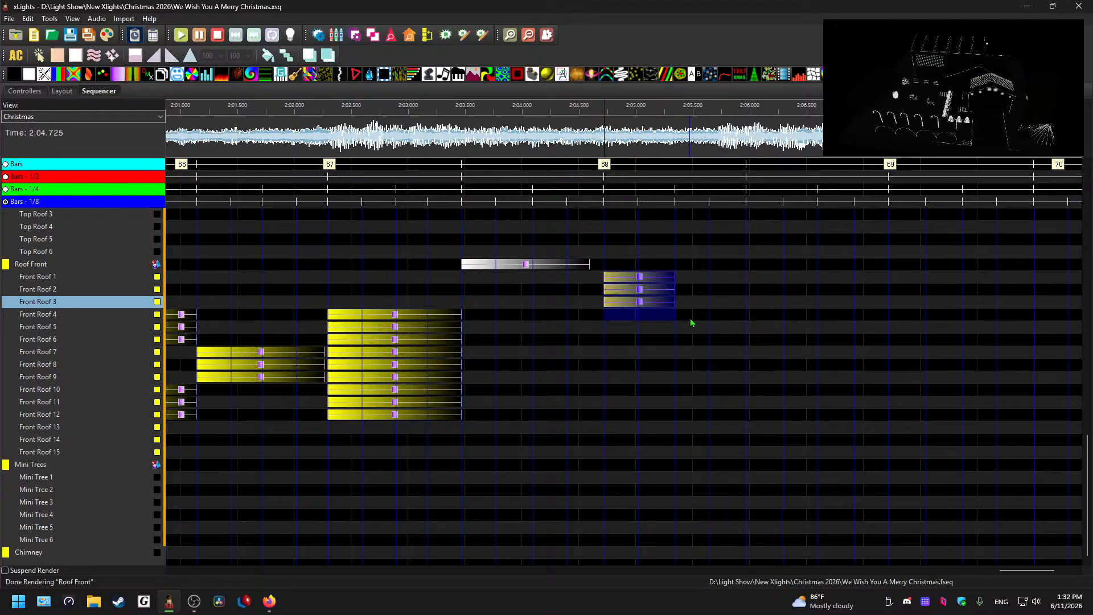
Step: Copy the shortened Front Roof 1 to 3 effects onto Front Roof 4 to 6 at 2:05.350, ending them at 2:05.650
key(ctrl+c)
click(691, 323)
key(ctrl+v)
click(686, 138)
mouse_move(746, 316)
mouse_down()
mouse_move(709, 319)
mouse_move(740, 340)
mouse_move(708, 340)
mouse_move(678, 312)
mouse_up()
click(684, 129)
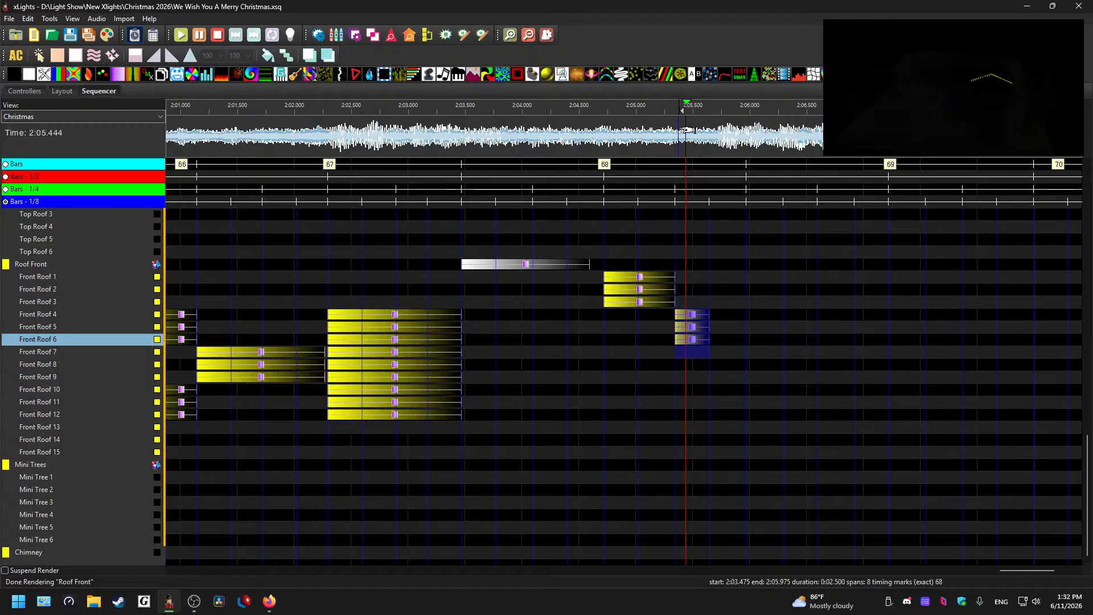
key(space)
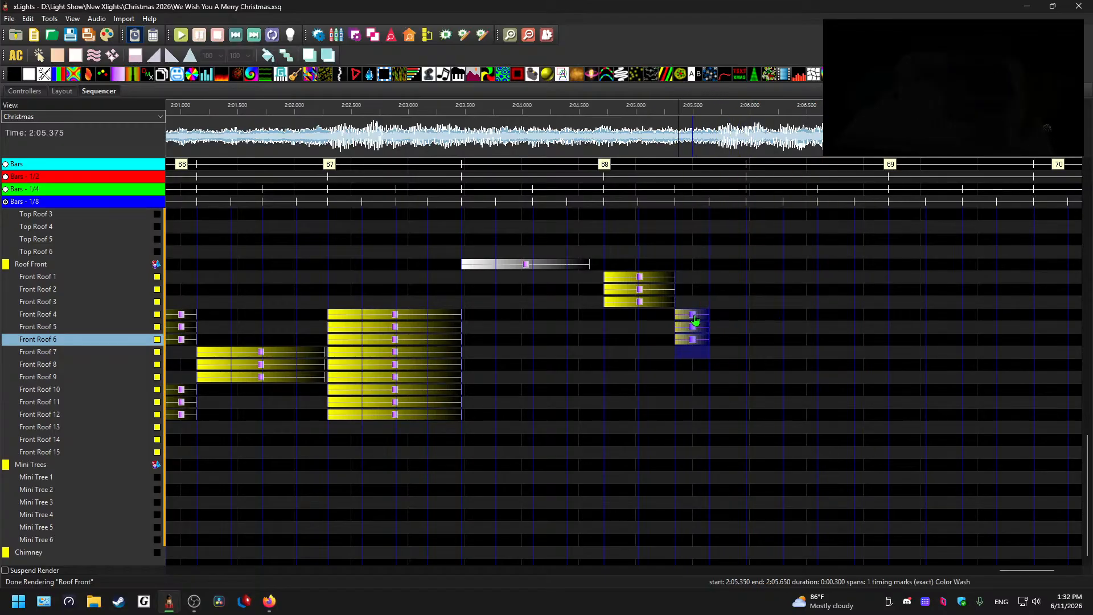
Step: Copy the short Front Roof 6 effect at 2:05.350 onto Front Roof 7, 8 and 9
click(691, 343)
key(ctrl+c)
click(693, 355)
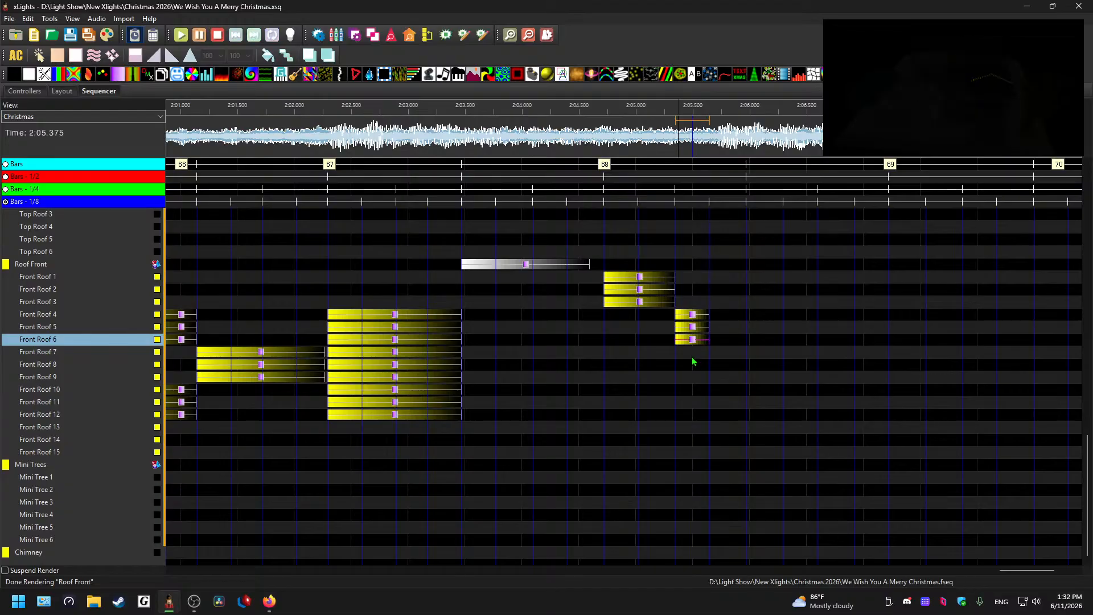
key(ctrl+v)
click(693, 368)
key(ctrl+v)
click(691, 376)
key(ctrl+v)
Step: Copy the Front Roof 3 effect at the bar 68 marker onto Front Roof 10, 11 and 12
click(643, 305)
click(619, 393)
key(ctrl+v)
click(619, 399)
key(ctrl+v)
click(619, 410)
key(ctrl+v)
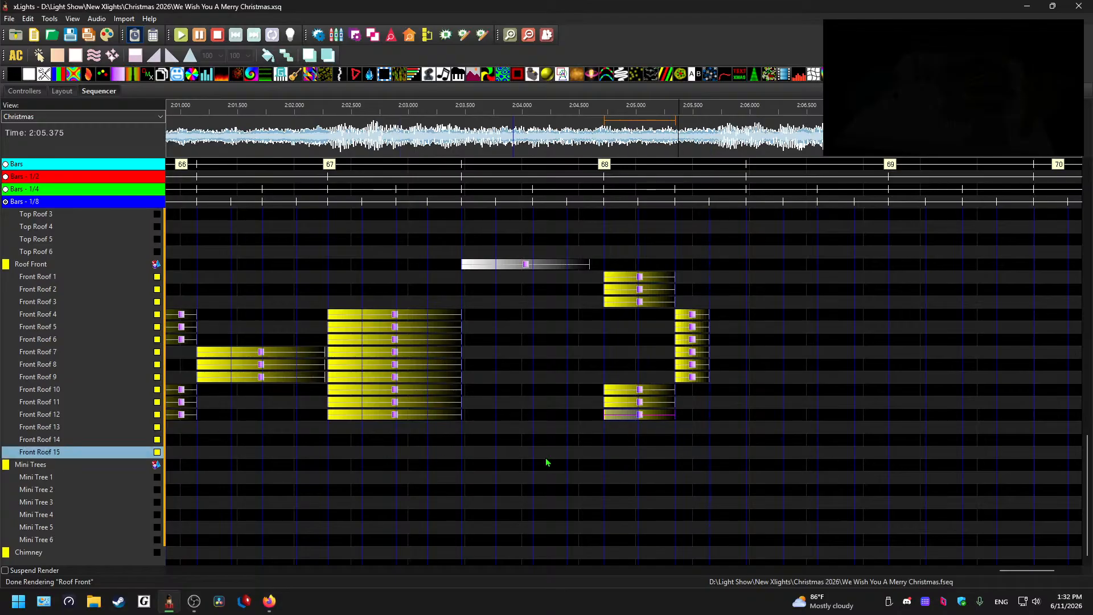
Step: Paste the same effect onto Front Roof 13, 14 and 15 at the bar 68 marker and play back the section
click(624, 427)
key(ctrl+v)
click(623, 440)
key(ctrl+v)
click(625, 452)
key(ctrl+v)
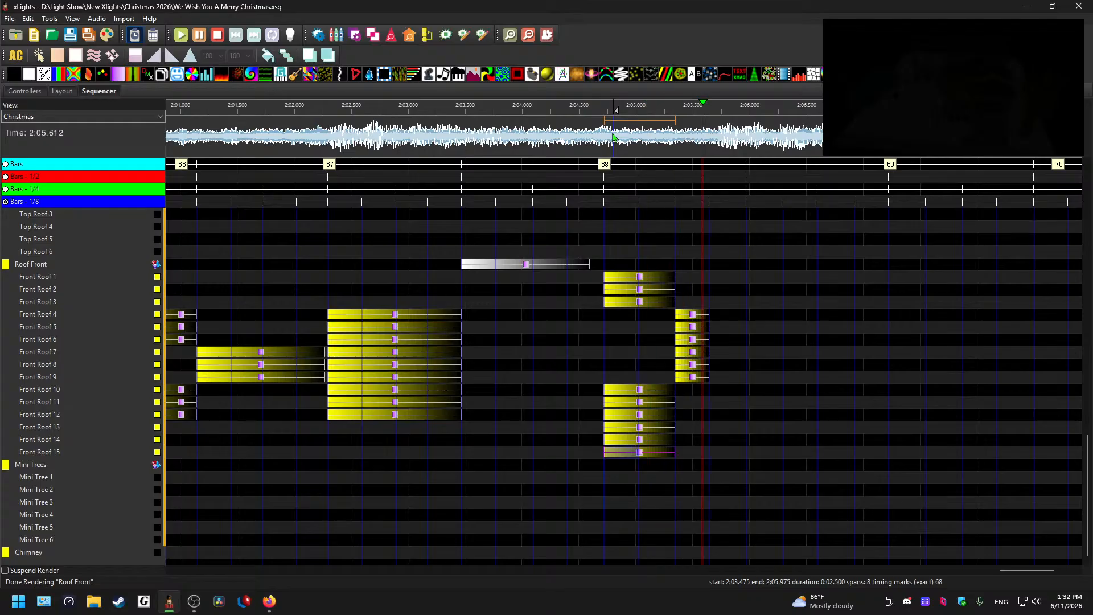
key(space)
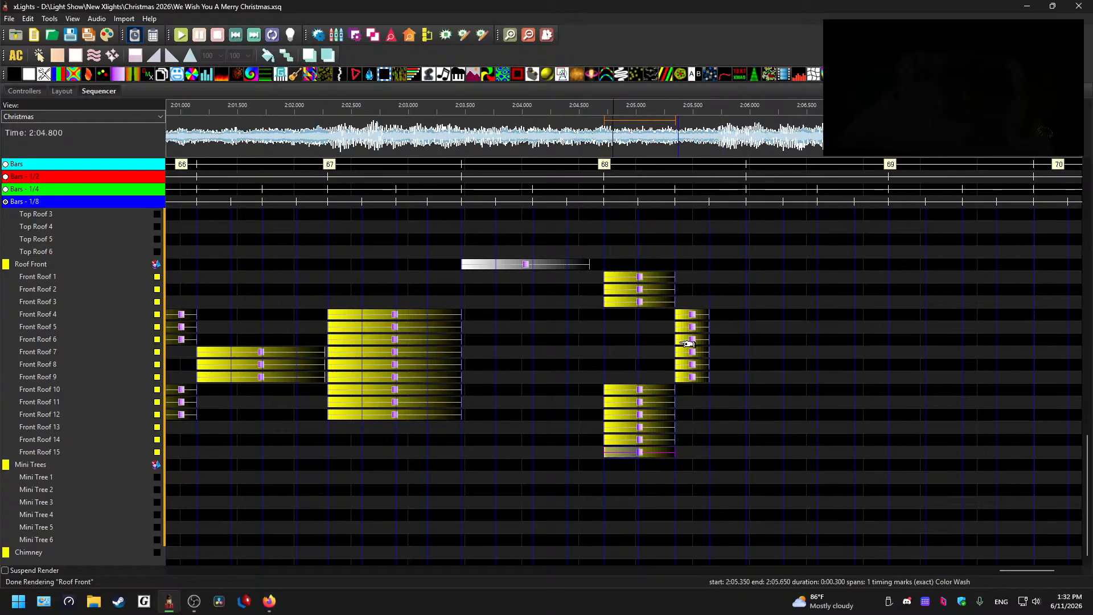
Step: Move the short effect at 2:05.350 from Front Roof 4 to Front Roof 10 and copy Front Roof 3's bar 68 effect onto Front Roof 4
click(683, 314)
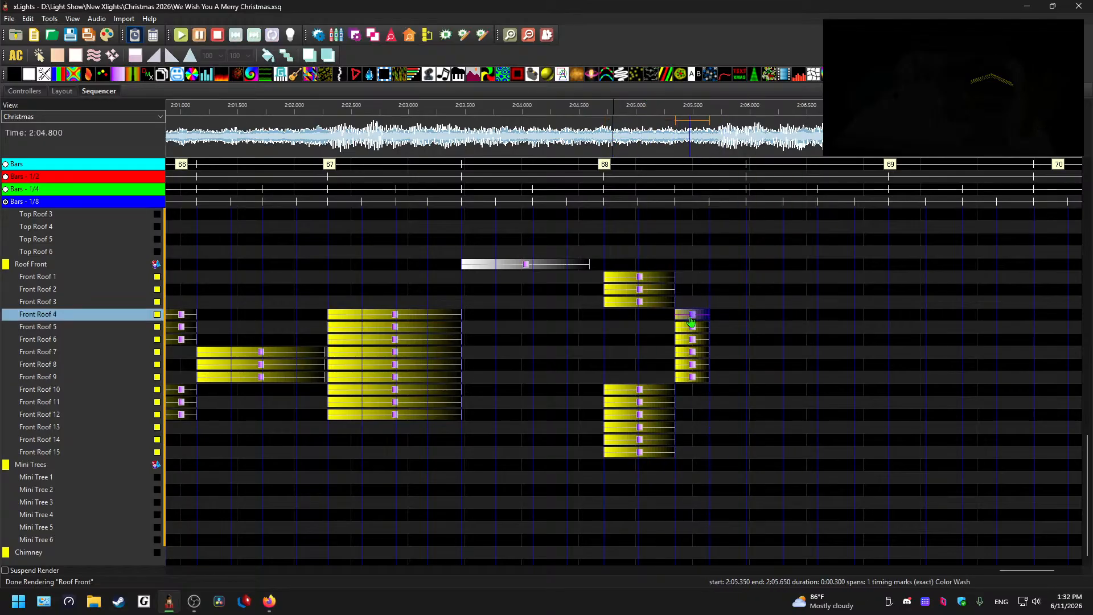
key(Delete)
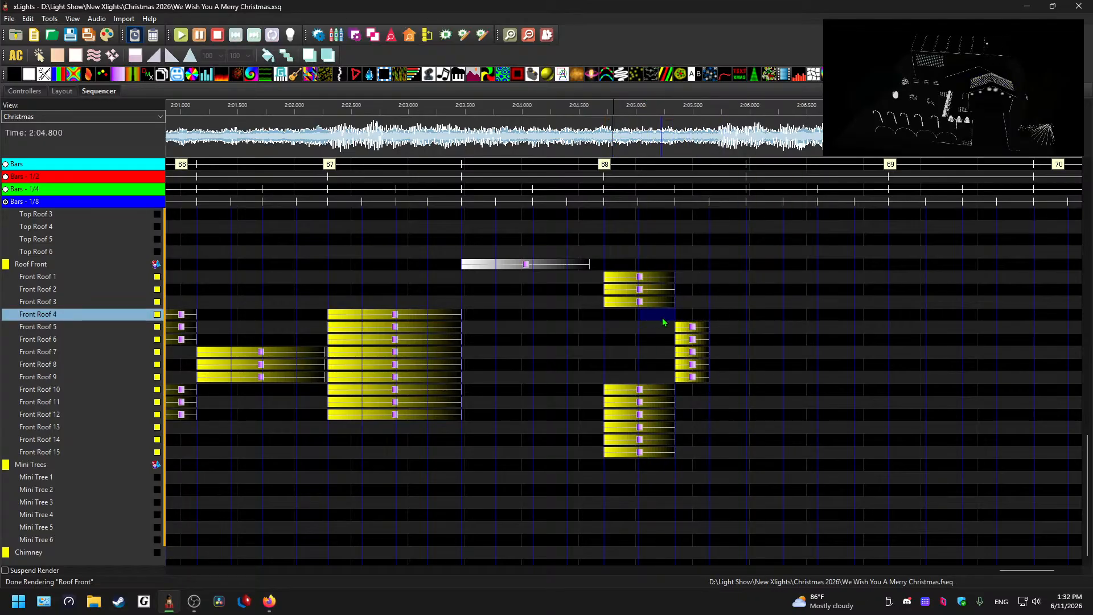
click(696, 391)
key(ctrl+v)
click(640, 303)
key(ctrl+c)
click(660, 314)
key(ctrl+v)
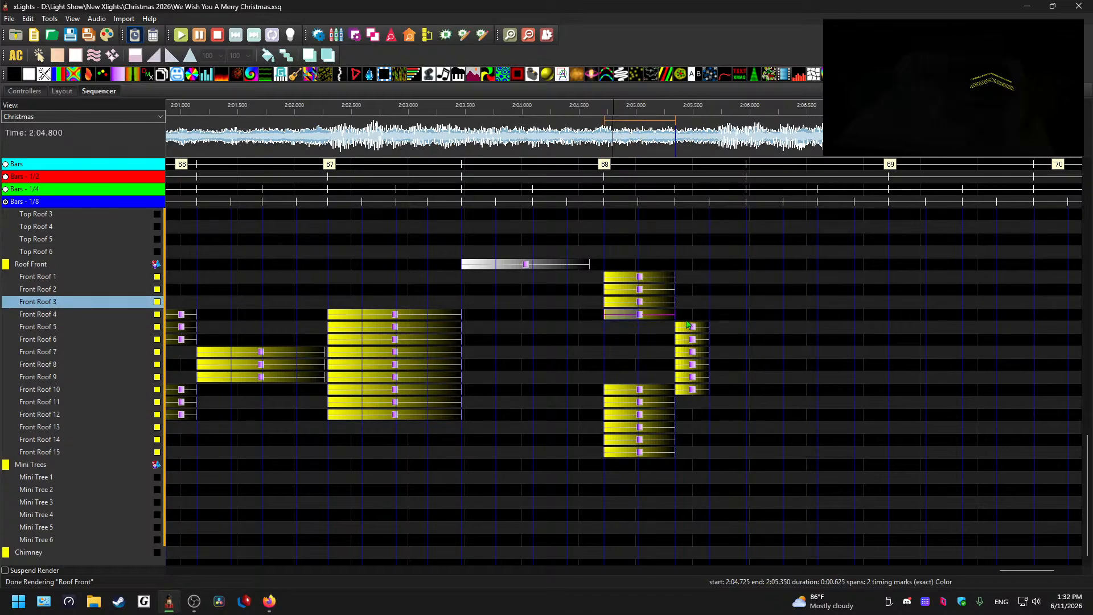
Step: Delete the bar 68 effect from Front Roof 10
click(269, 601)
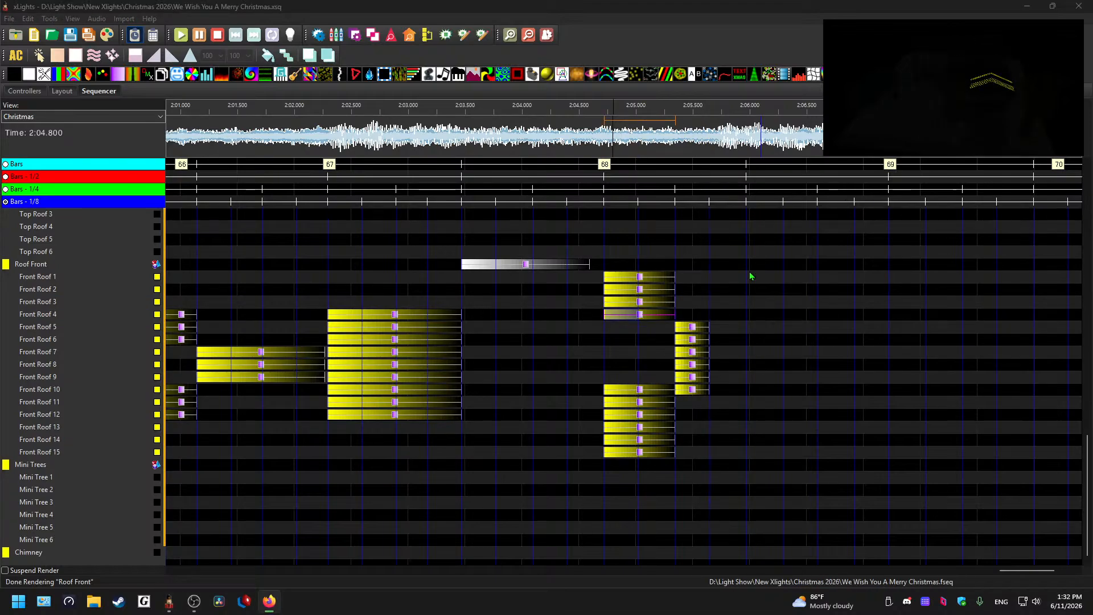
click(764, 339)
click(645, 391)
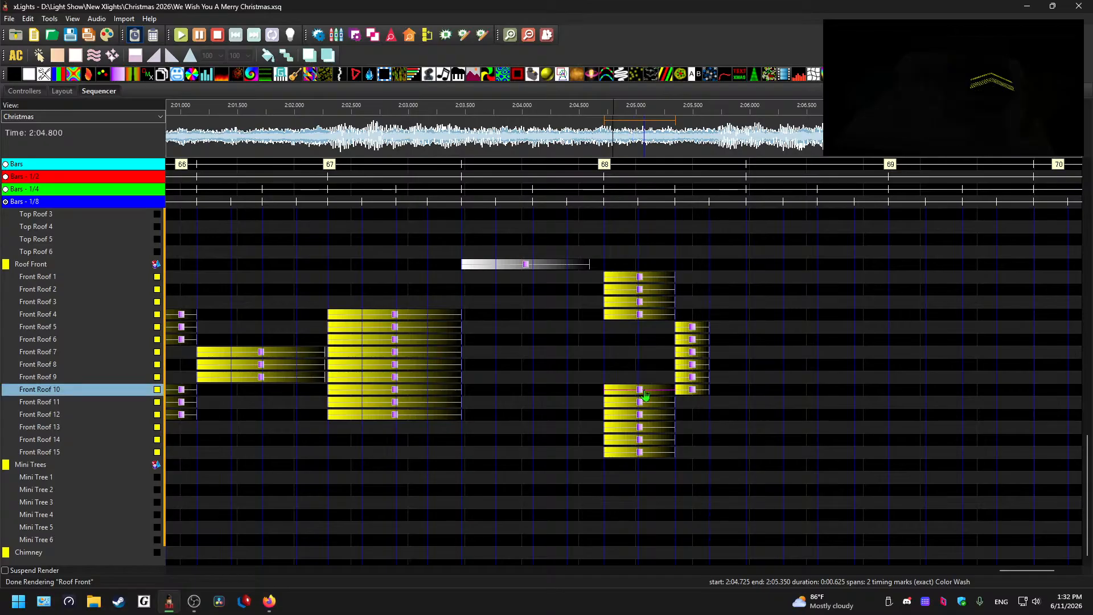
key(Delete)
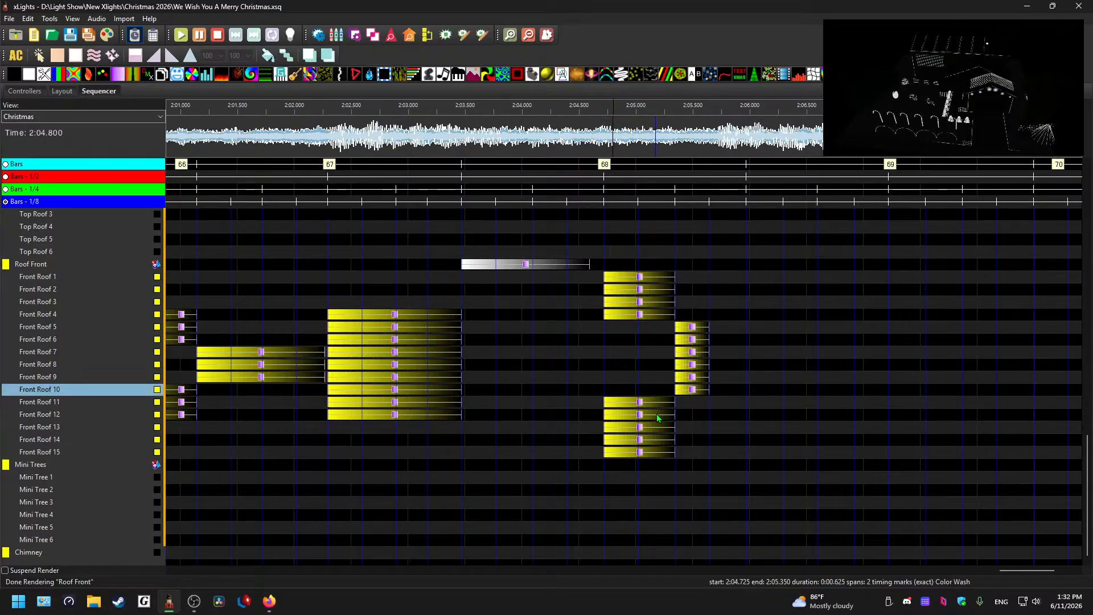
Step: Check the bar 68 effects one by one on Front Roof 11 to 15 and Front Roof 1 to 4
click(648, 403)
click(648, 452)
click(648, 439)
click(649, 427)
click(650, 414)
click(650, 402)
click(653, 314)
click(654, 289)
click(655, 302)
click(649, 278)
click(640, 315)
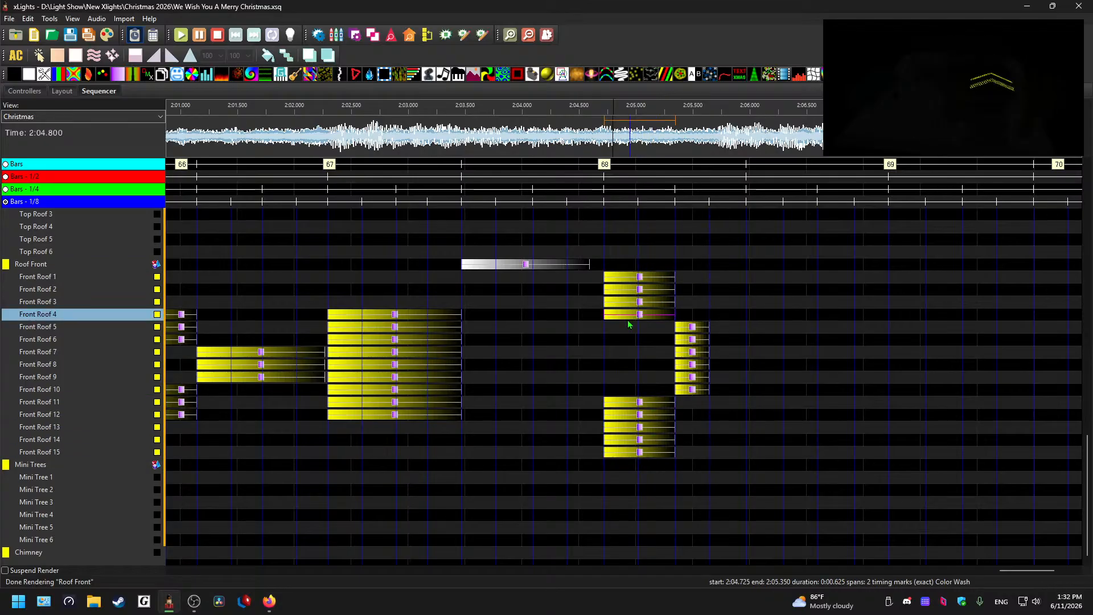
Step: Add the bar 68 effect to Front Roof 5 and delete that row's short effect at 2:05.350
drag(626, 327, 676, 325)
click(689, 329)
key(Delete)
Step: Check the short effects on Front Roof 6 to 10 at 2:05.350 and play back the section
click(695, 340)
click(694, 353)
click(695, 364)
click(696, 376)
click(695, 389)
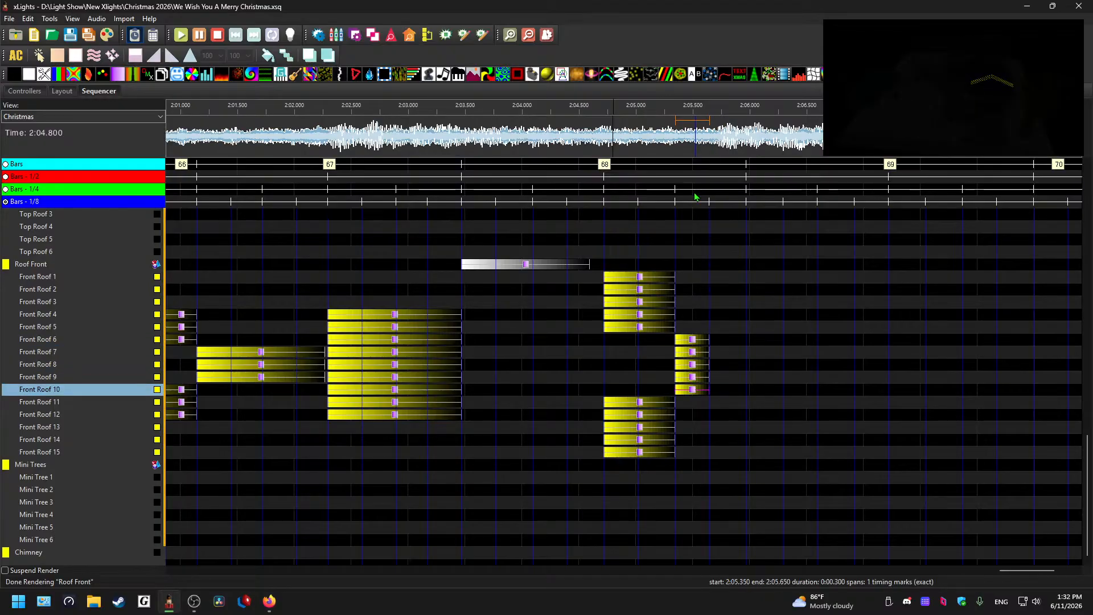
key(space)
click(673, 141)
key(space)
key(space)
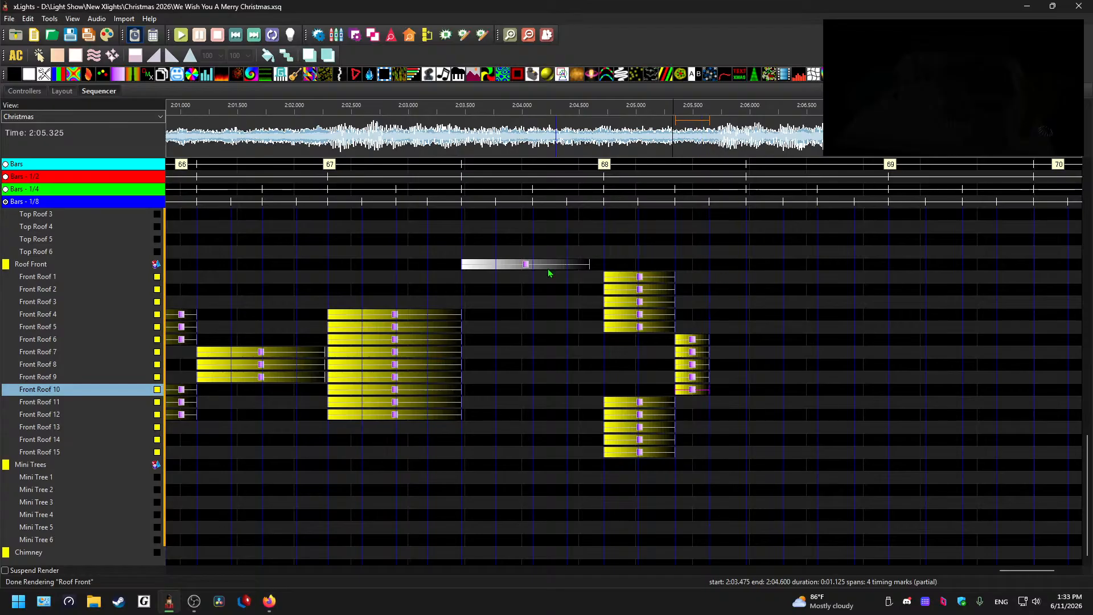
Step: Copy the white Roof Front effect at 2:03.475 to 2:05.650 on the same row and play it back
click(527, 265)
click(744, 265)
key(ctrl+v)
key(space)
scroll(879, 252, down, 2)
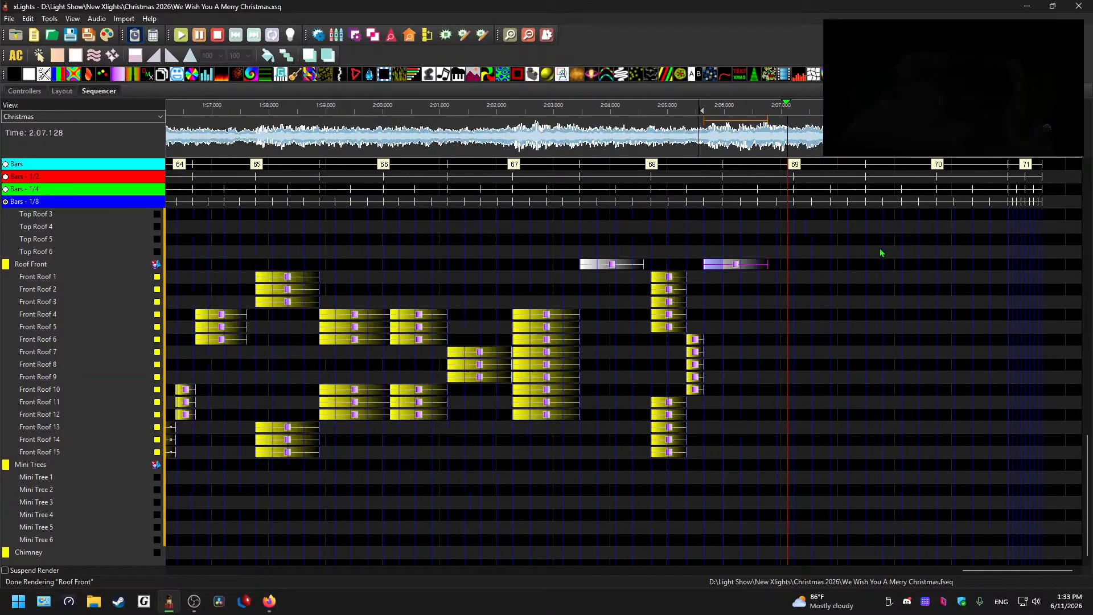
Step: Extend the pasted Roof Front effect to end at 2:08.500, playing back the ending from 2:07.200
drag(769, 266, 831, 264)
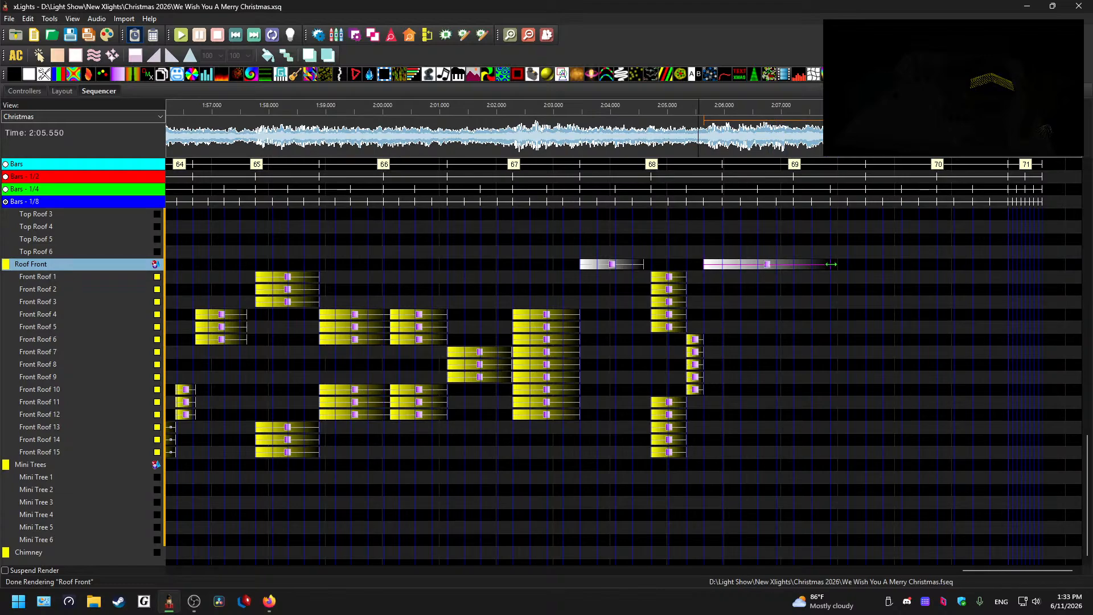
click(793, 126)
key(space)
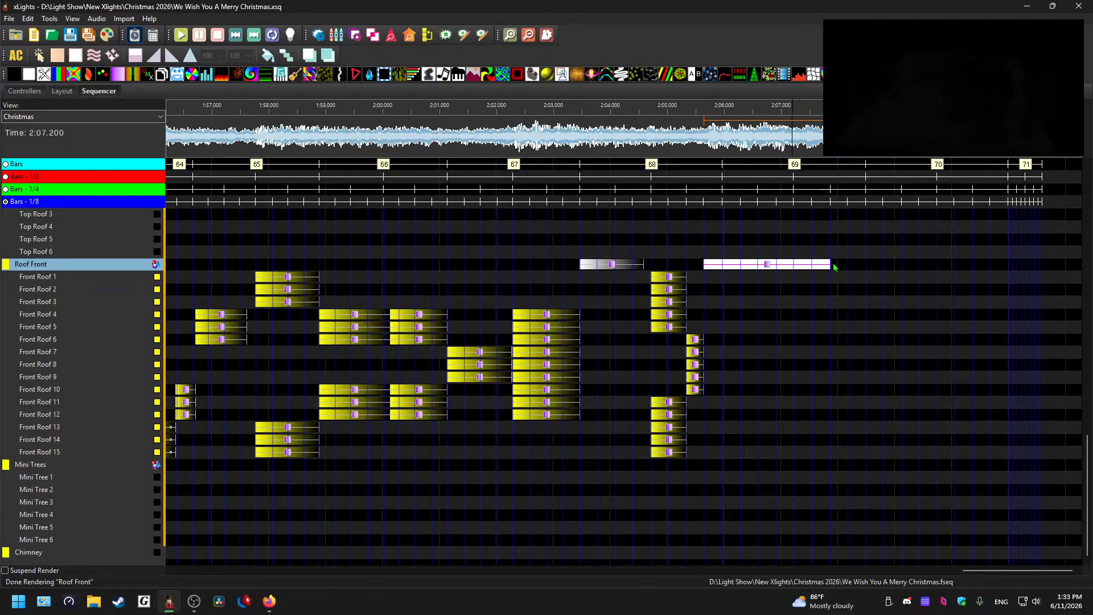
drag(827, 264, 865, 264)
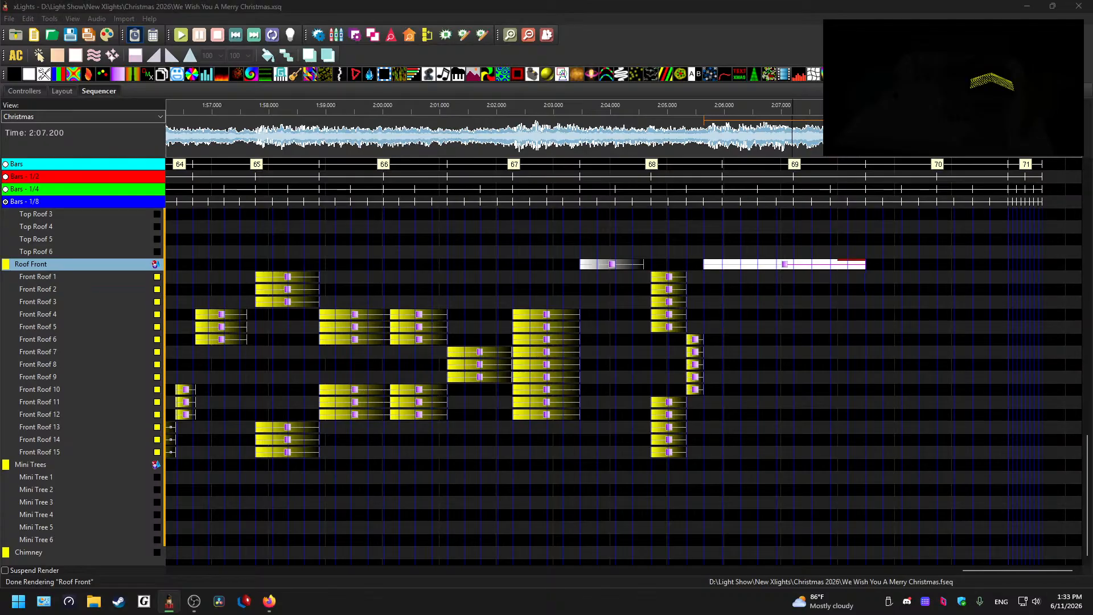
click(811, 138)
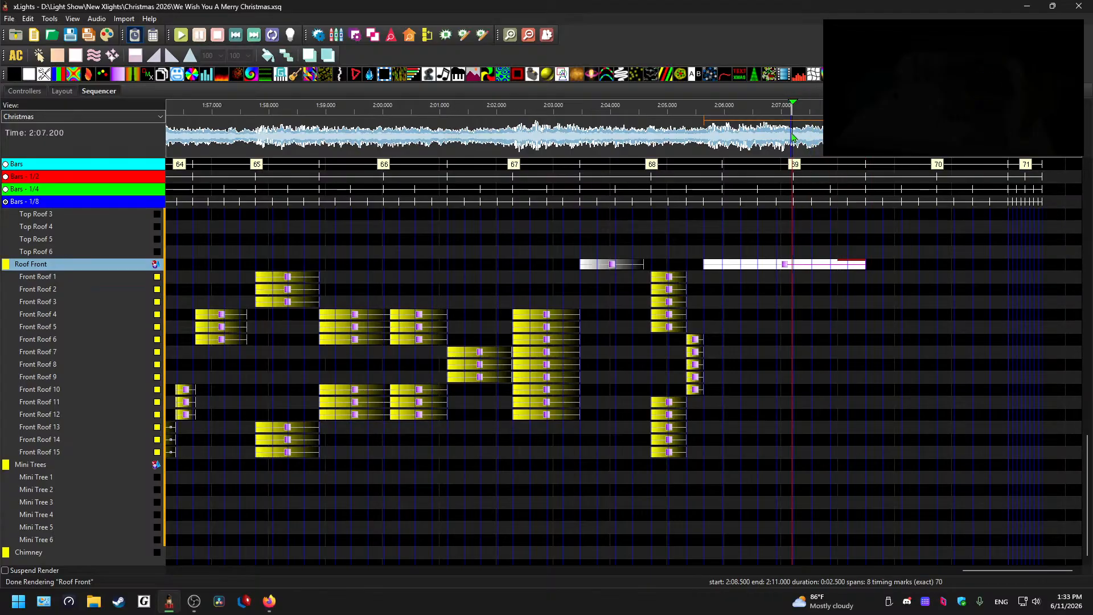
click(808, 149)
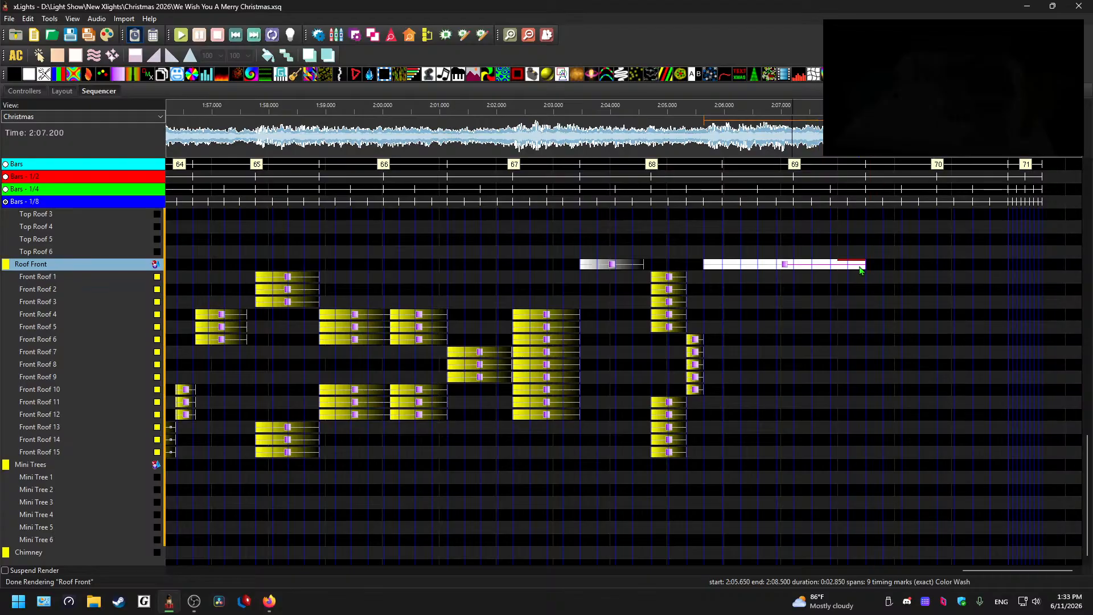
Step: Shorten the long Roof Front effect to end at about 2:08.2 and play back the song's last part
drag(865, 264, 854, 264)
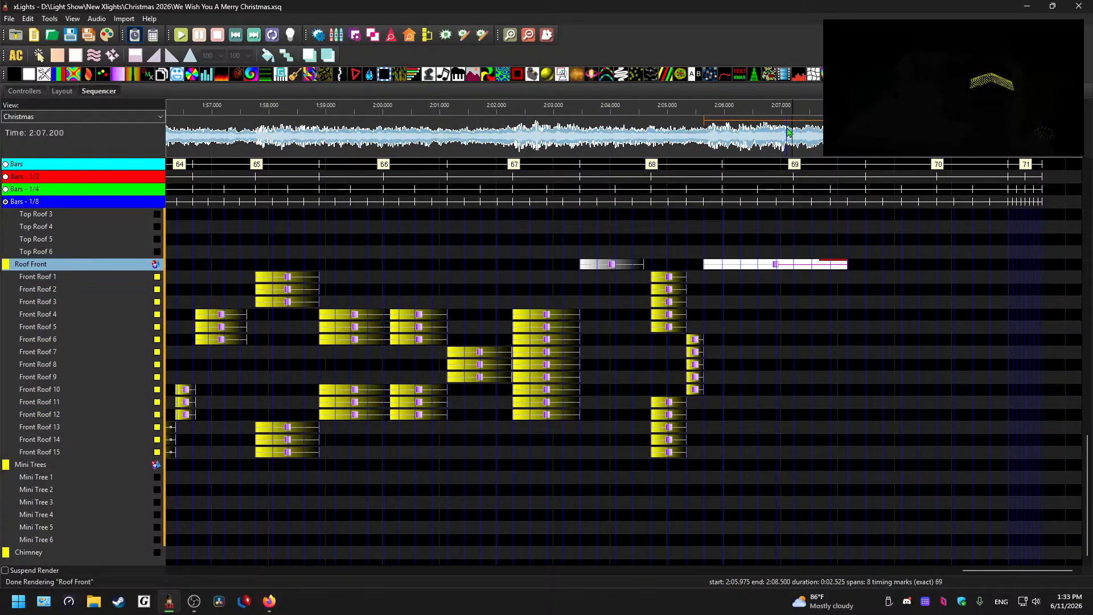
click(799, 148)
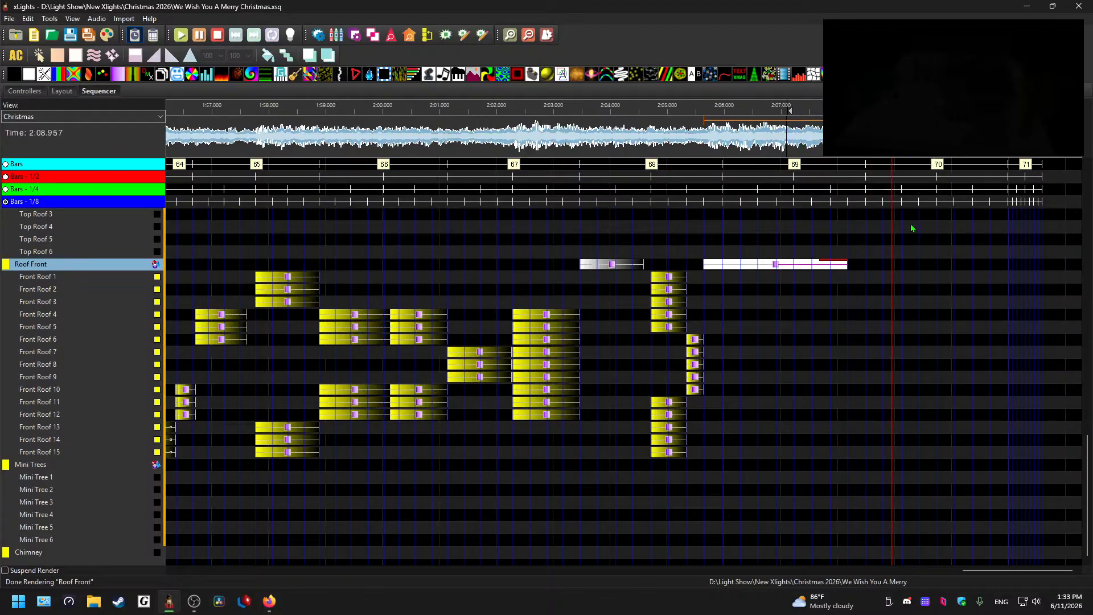
click(777, 140)
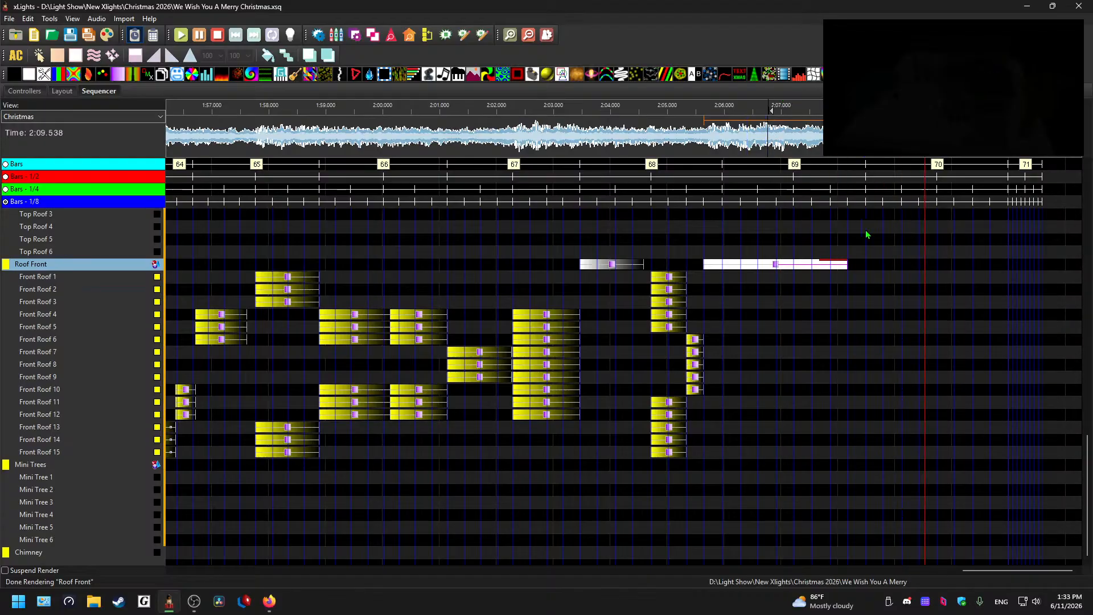
key(space)
scroll(716, 335, down, 5)
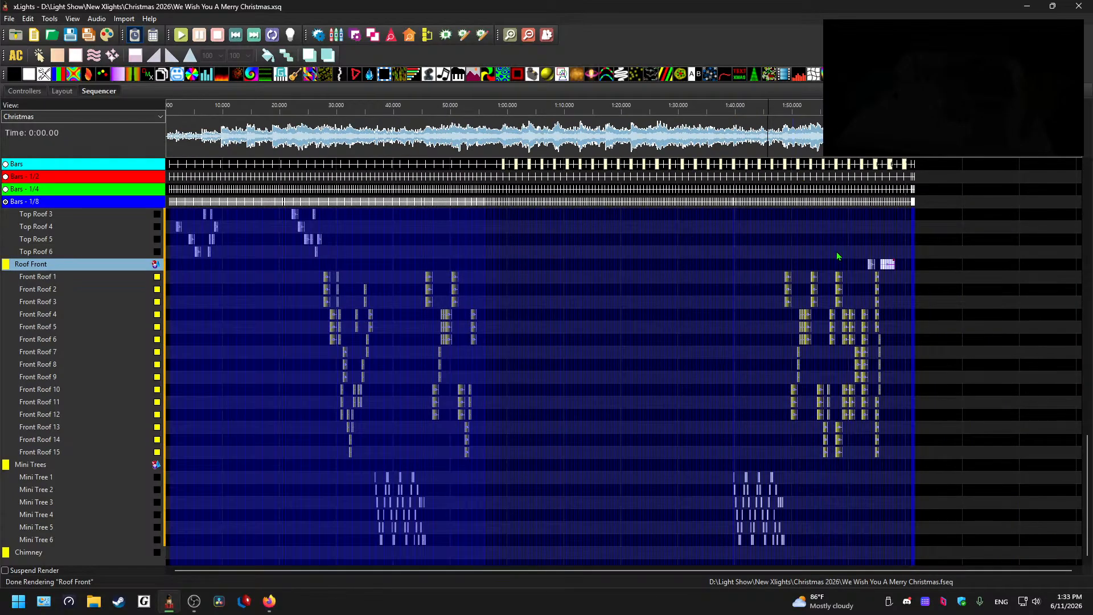
click(768, 136)
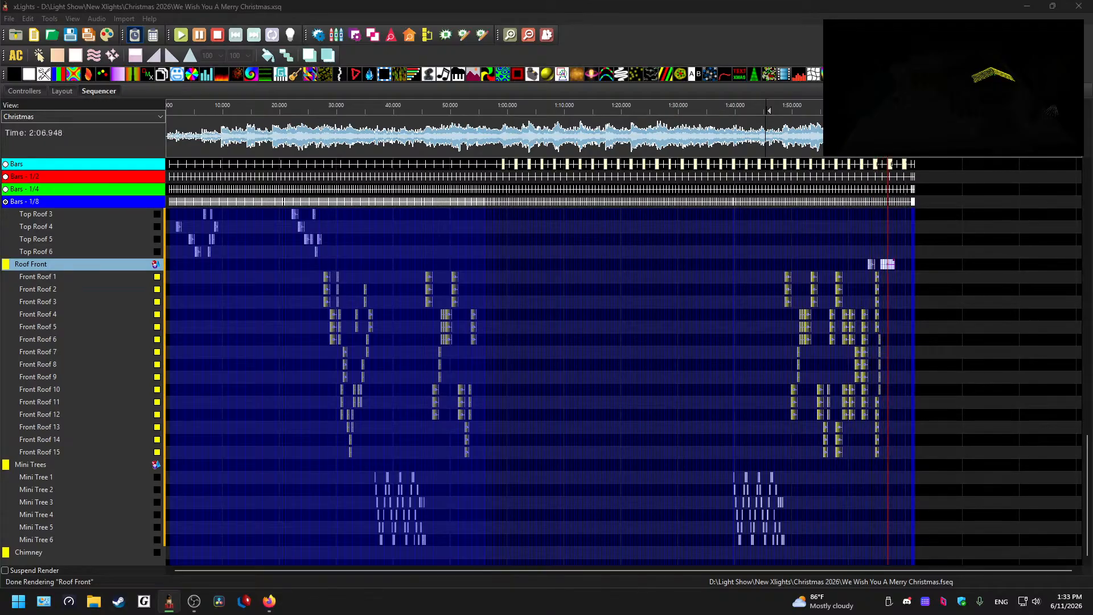
key(space)
Step: Move the short effects at 2:05.350 from Front Roof 6 to 10 up onto Front Roof 1 to 5
click(935, 374)
scroll(939, 376, up, 3)
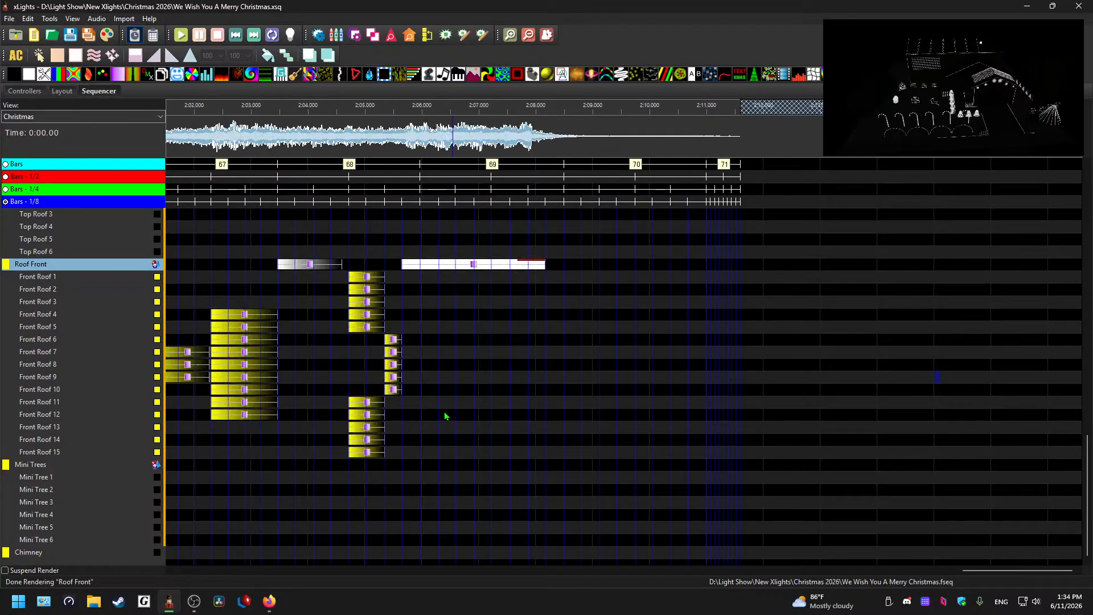
click(365, 327)
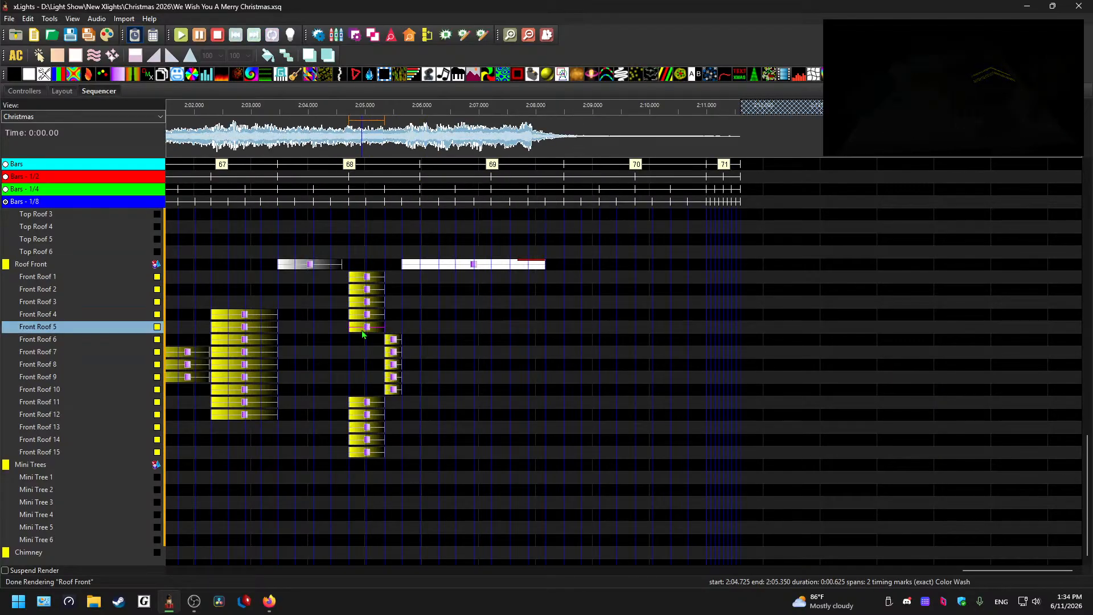
click(395, 340)
key(Up)
key(Up)
key(Up)
key(Up)
key(Up)
click(394, 353)
key(Up)
key(Up)
key(Up)
key(Up)
key(Up)
click(395, 368)
key(Up)
key(Up)
key(Up)
click(392, 372)
key(Up)
key(Up)
key(Up)
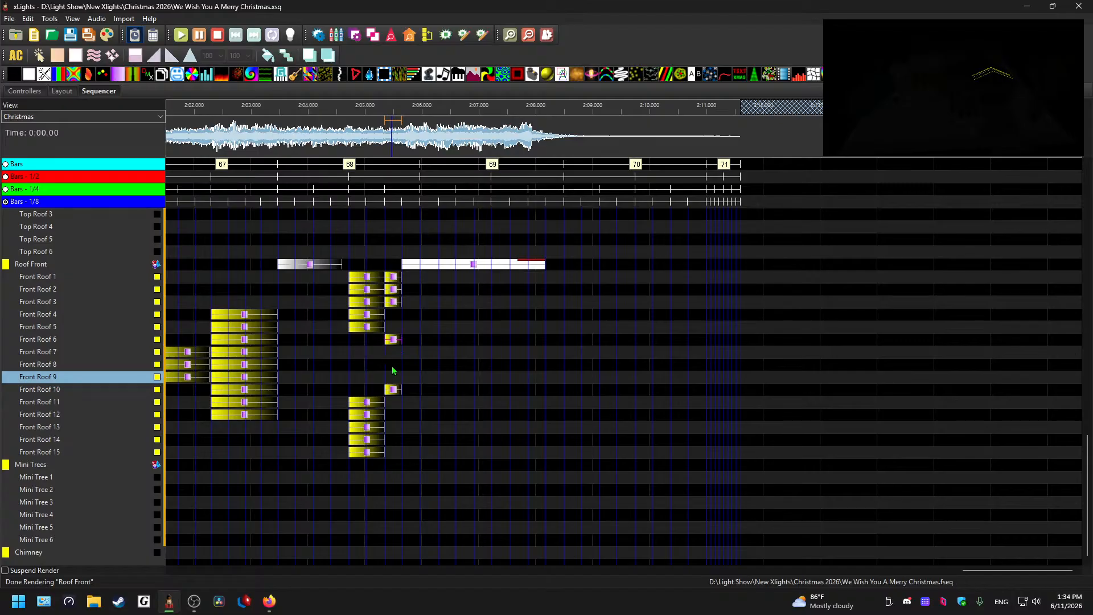
click(393, 389)
key(Up)
key(Up)
key(Up)
key(Up)
key(Up)
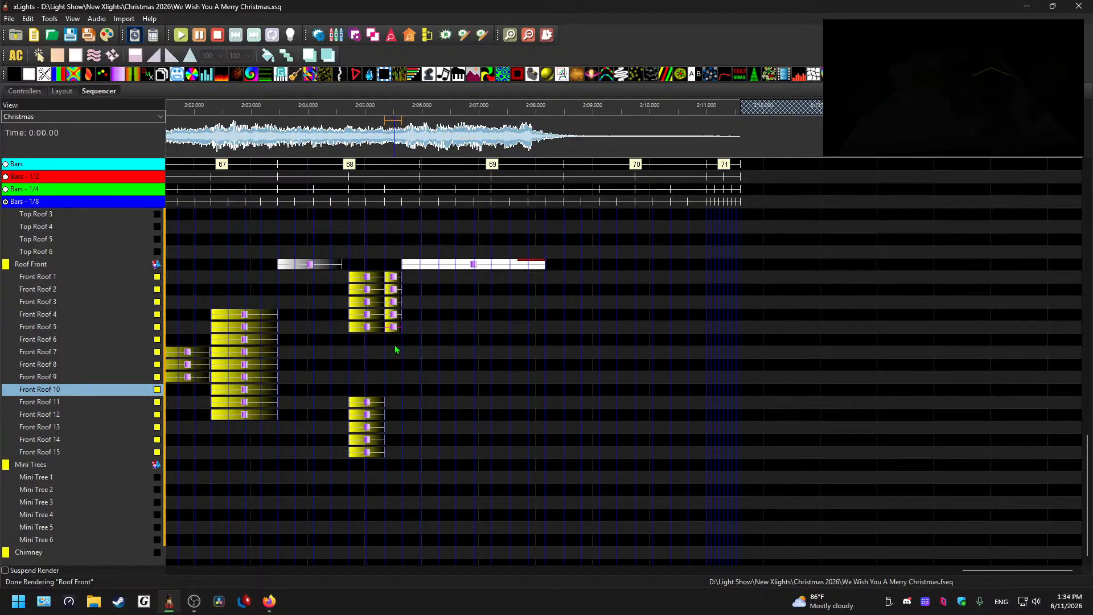
Step: Duplicate the five short effects at 2:05.350 on Front Roof 1 to 5 onto Front Roof 11 to 15
drag(394, 299, 391, 276)
key(Delete)
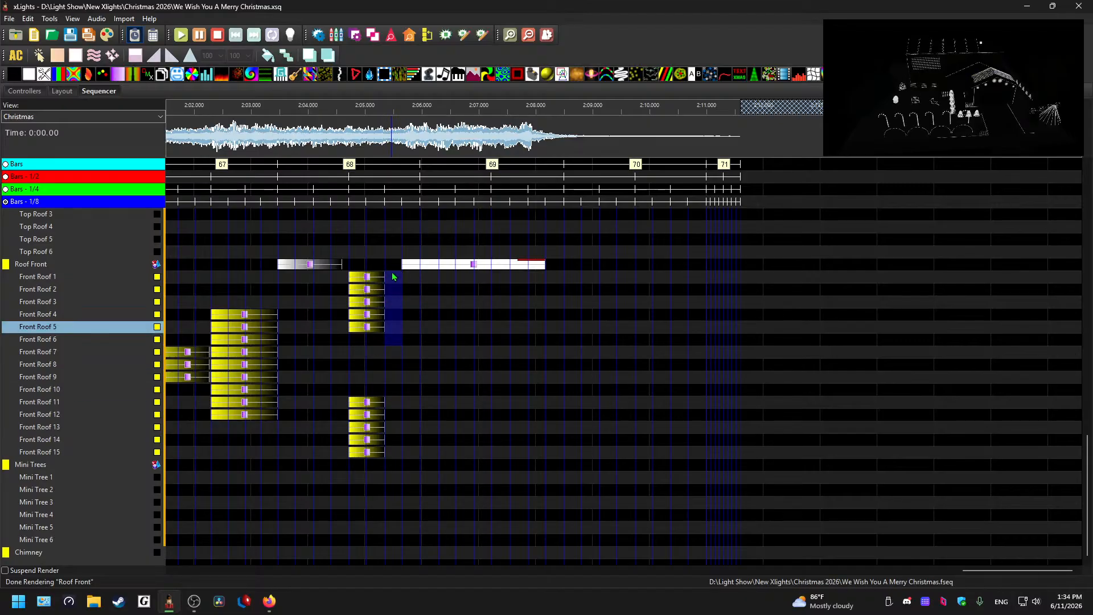
click(391, 274)
key(ctrl+v)
click(390, 404)
key(ctrl+v)
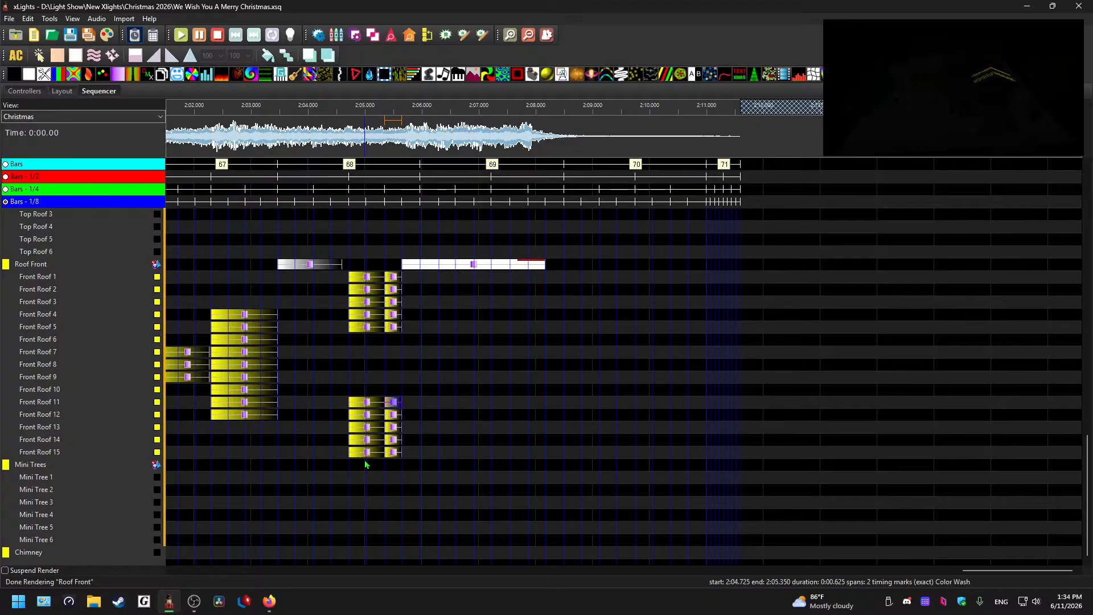
Step: Move the bar 68 effects from Front Roof 11 to 15 to Front Roof 6 to 10, delete those on Front Roof 1 to 5, and play back
drag(365, 458, 367, 398)
key(Delete)
key(ctrl+v)
drag(338, 324, 373, 281)
key(Delete)
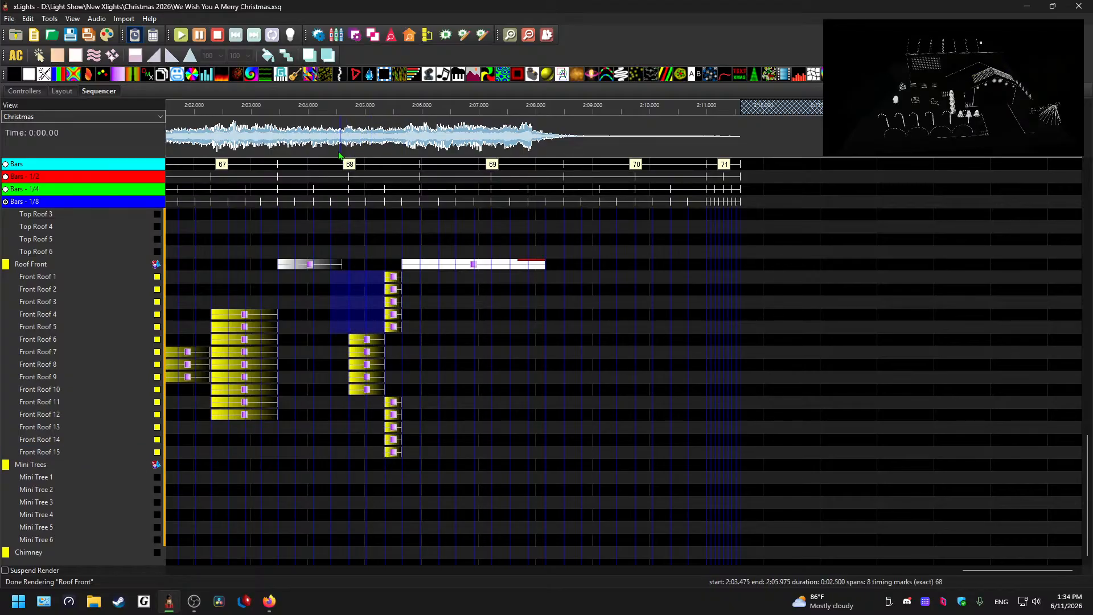
click(323, 145)
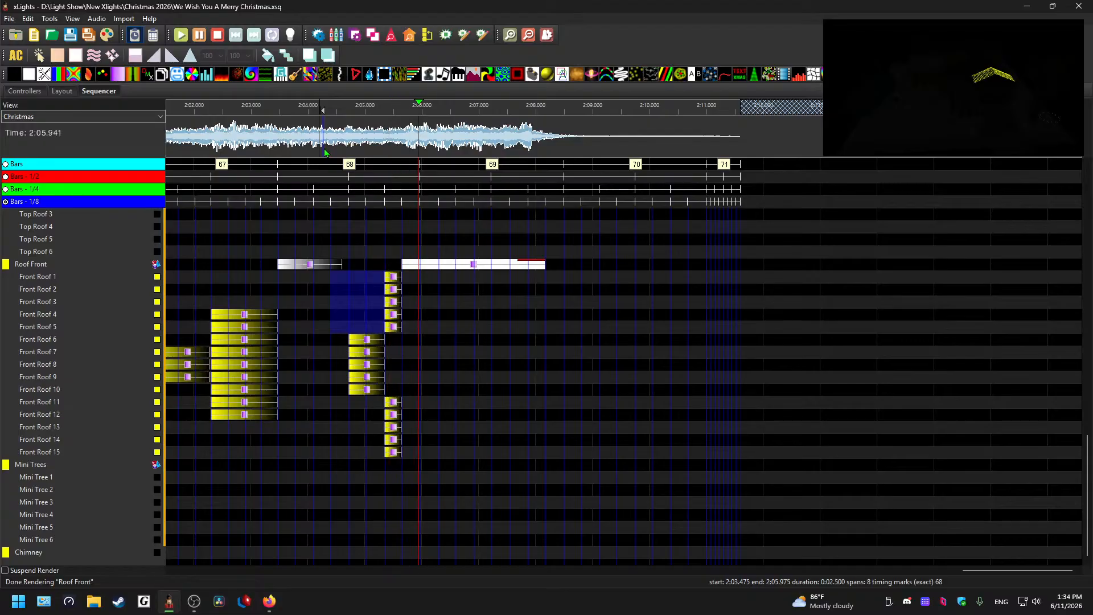
click(364, 143)
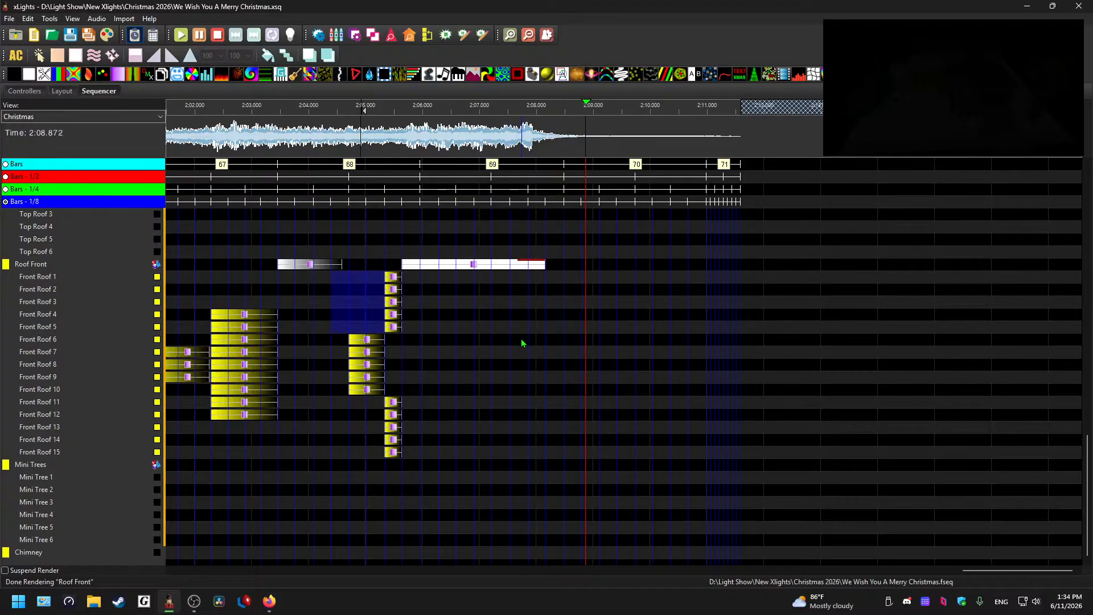
key(space)
Step: Play back the song from about 0:55 and look over the prop rows from the arches down to the roof
scroll(530, 349, down, 2)
drag(655, 572, 598, 540)
scroll(563, 500, up, 15)
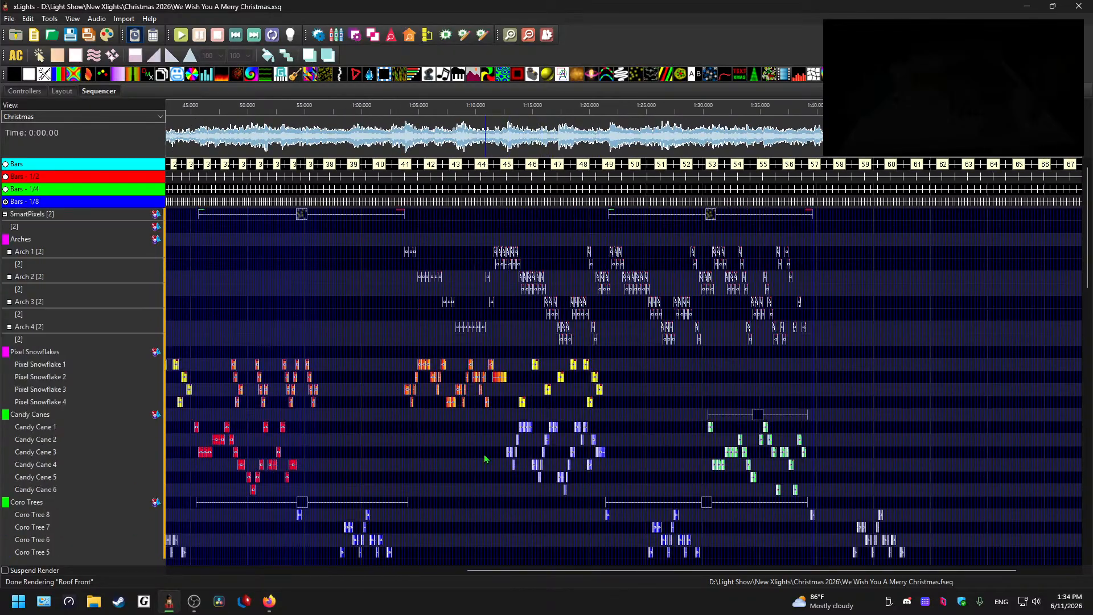
click(309, 135)
key(space)
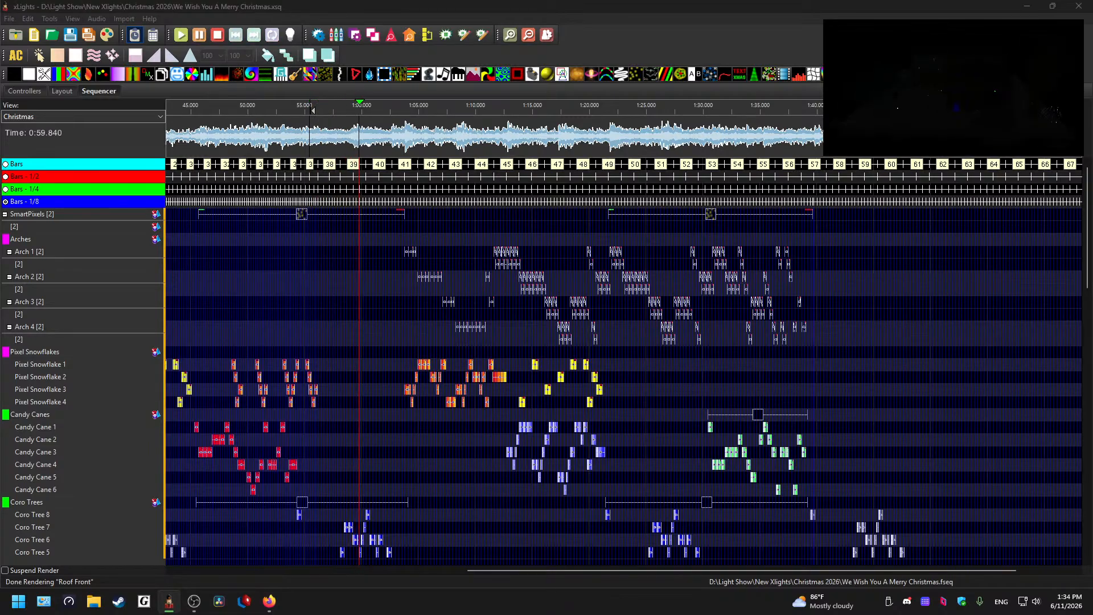
scroll(385, 353, down, 5)
scroll(422, 361, down, 3)
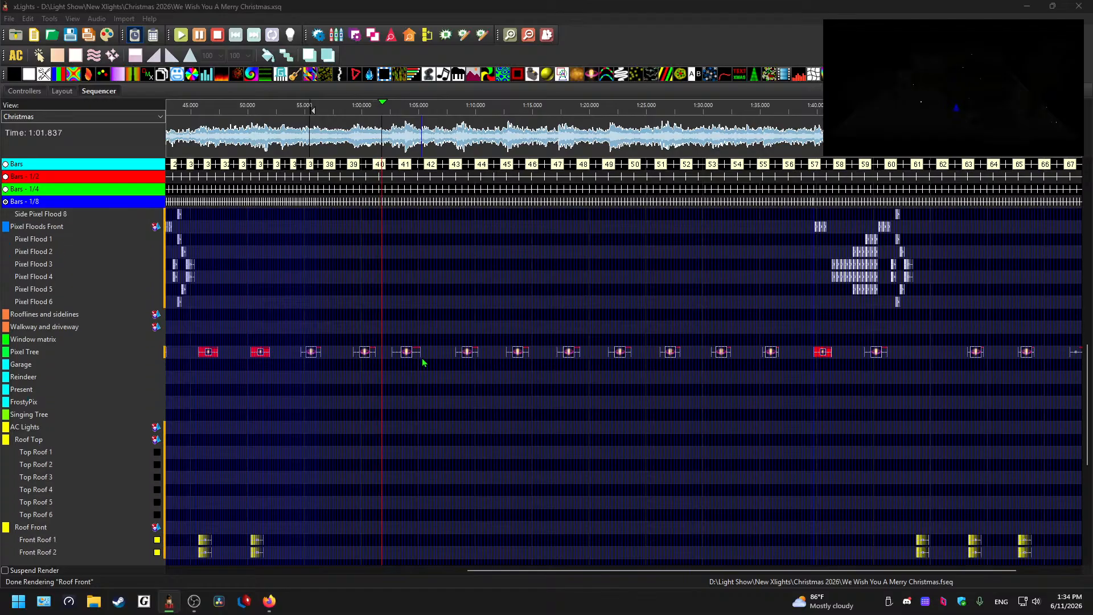
key(space)
Step: Go to the song's opening part and play back the Top Roof effects from about 0:18
scroll(398, 430, up, 10)
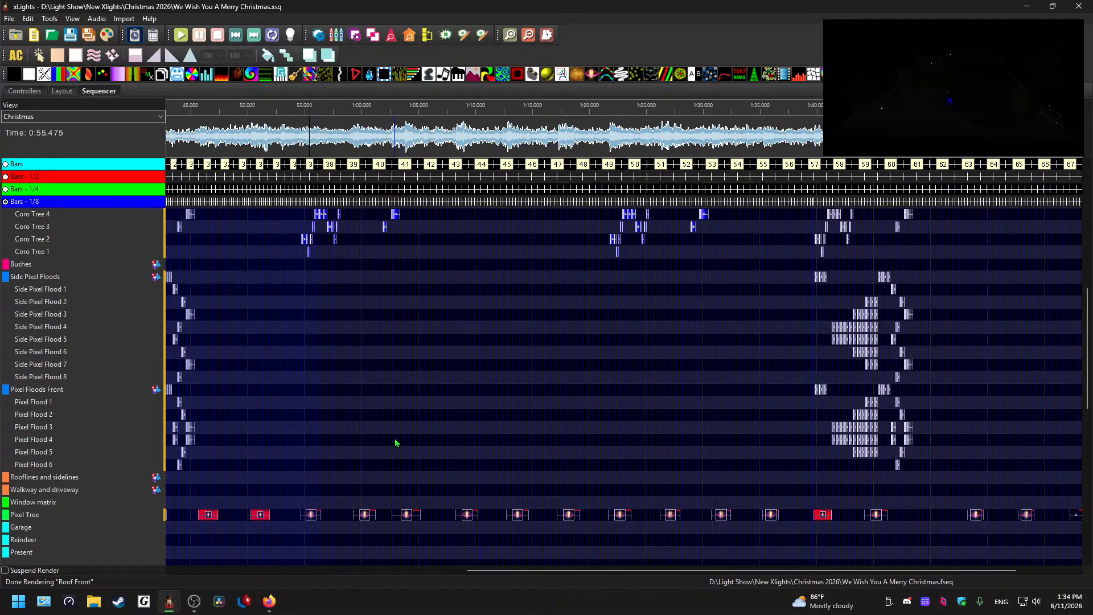
drag(567, 570, 230, 545)
scroll(425, 427, down, 12)
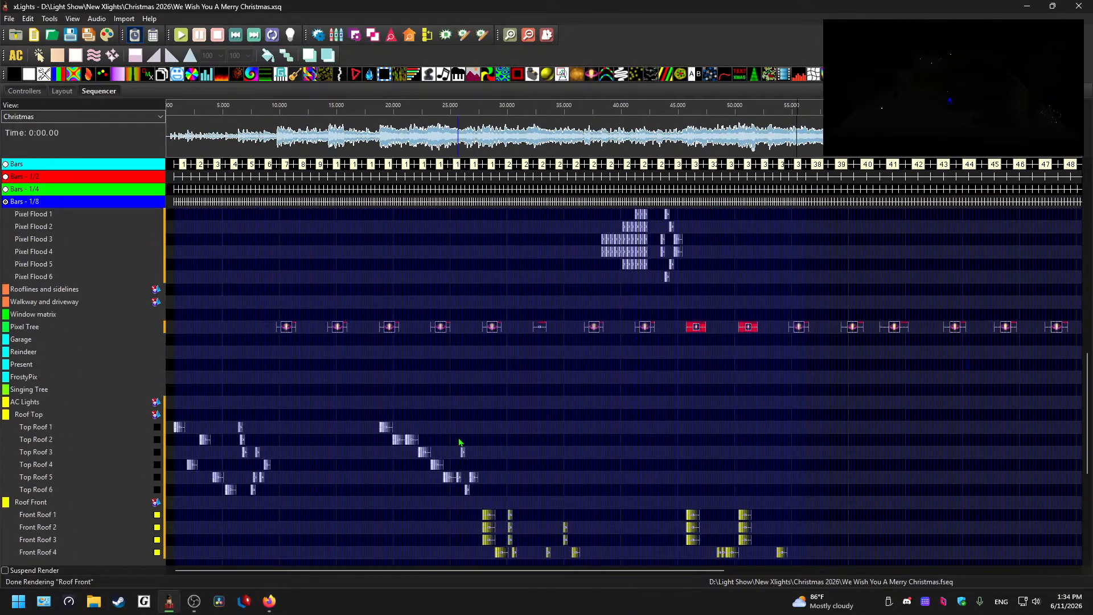
click(376, 136)
key(space)
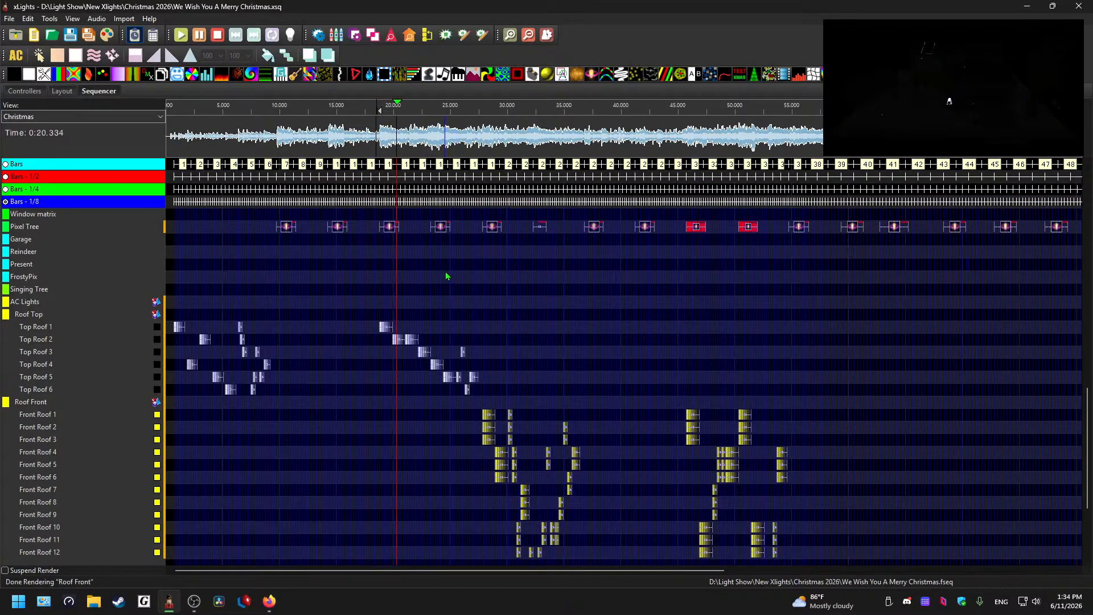
Step: Play back the song from about 0:54.7 and check the Coro Tree effects up to about 1:04
key(space)
drag(570, 571, 766, 566)
scroll(626, 487, up, 12)
click(463, 143)
key(space)
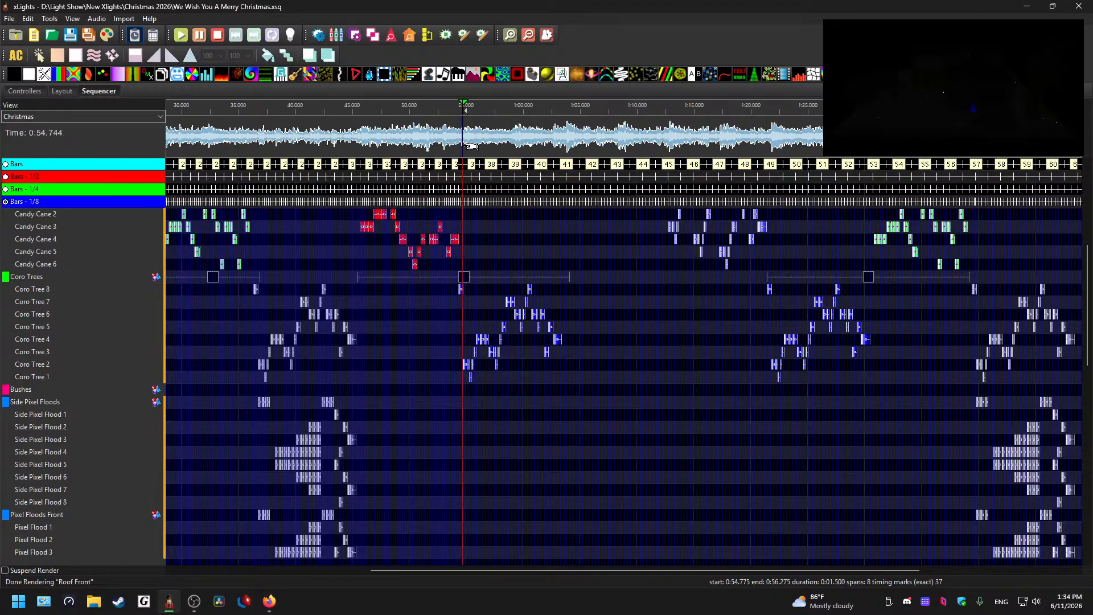
scroll(490, 212, up, 2)
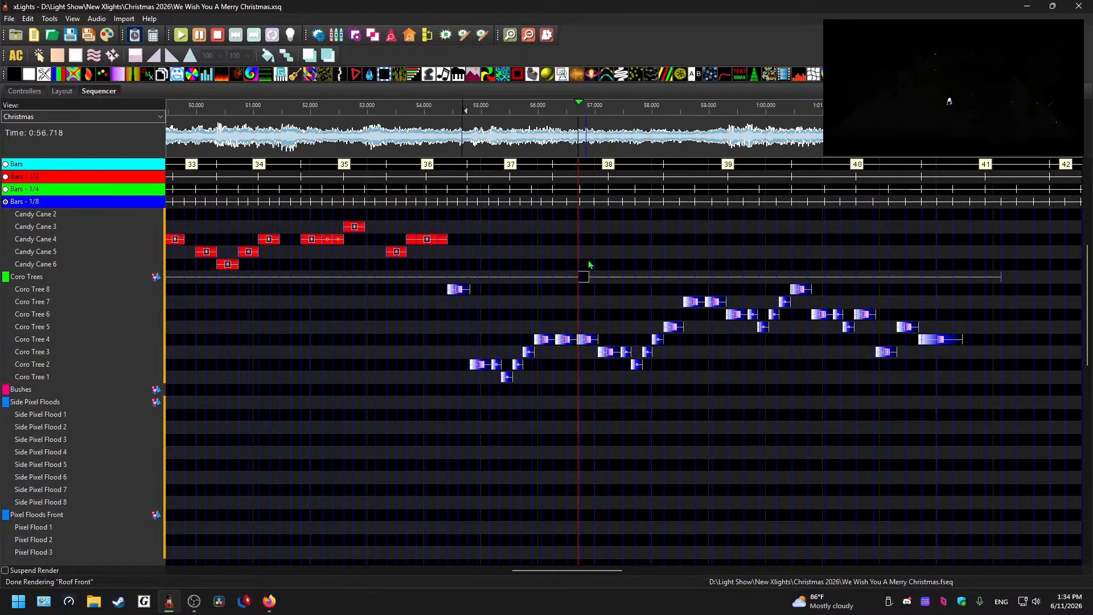
drag(588, 571, 637, 572)
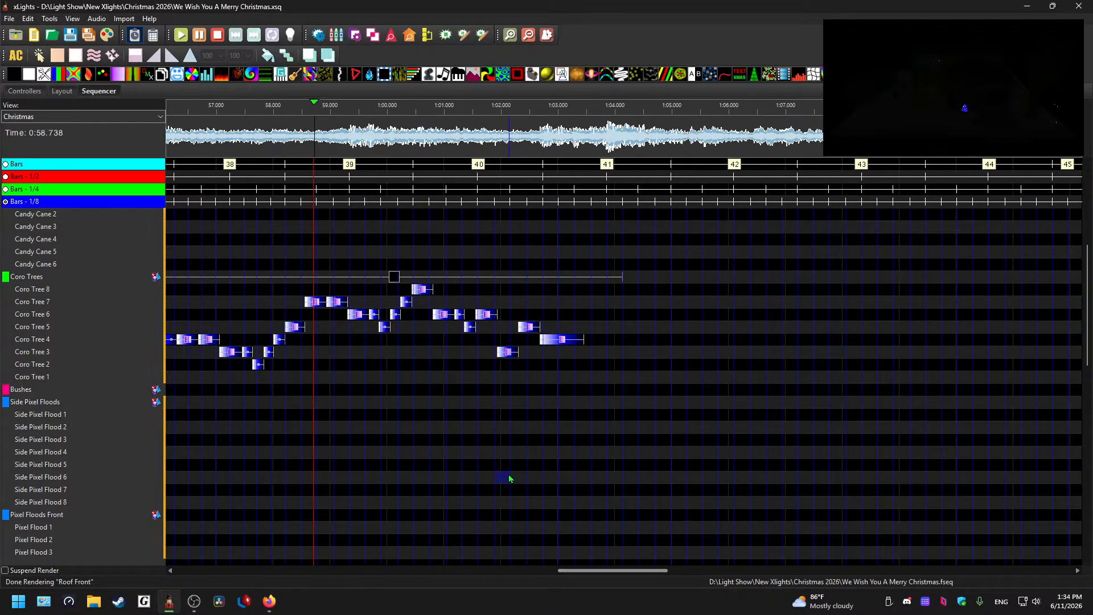
Step: Play back the song from about 1:20.8 and check which props have effects around bar 49
key(space)
scroll(517, 470, down, 4)
click(626, 146)
key(space)
scroll(693, 292, up, 3)
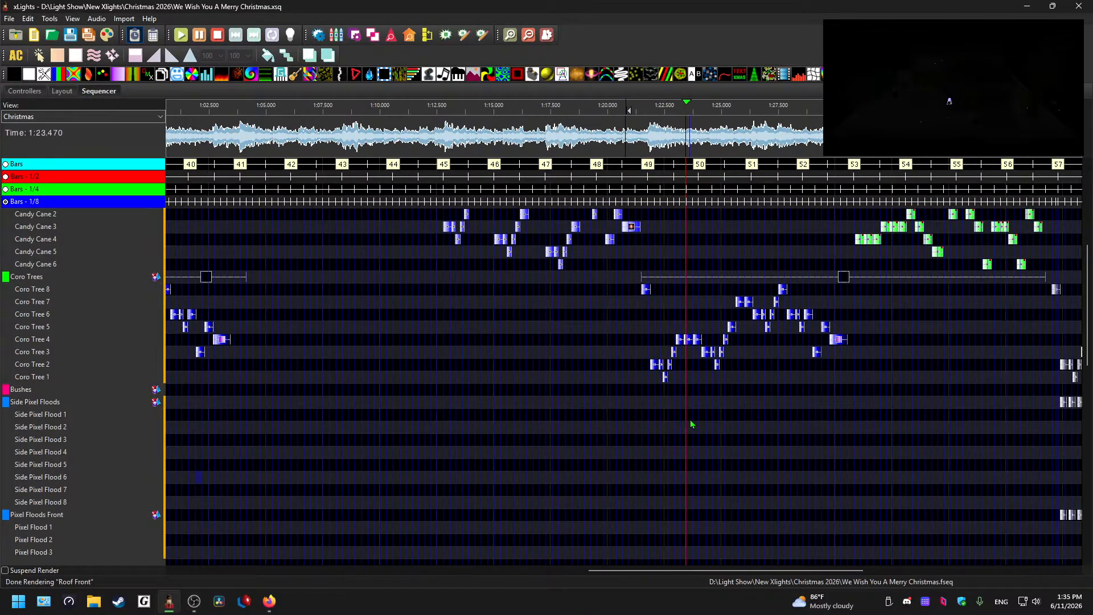
key(space)
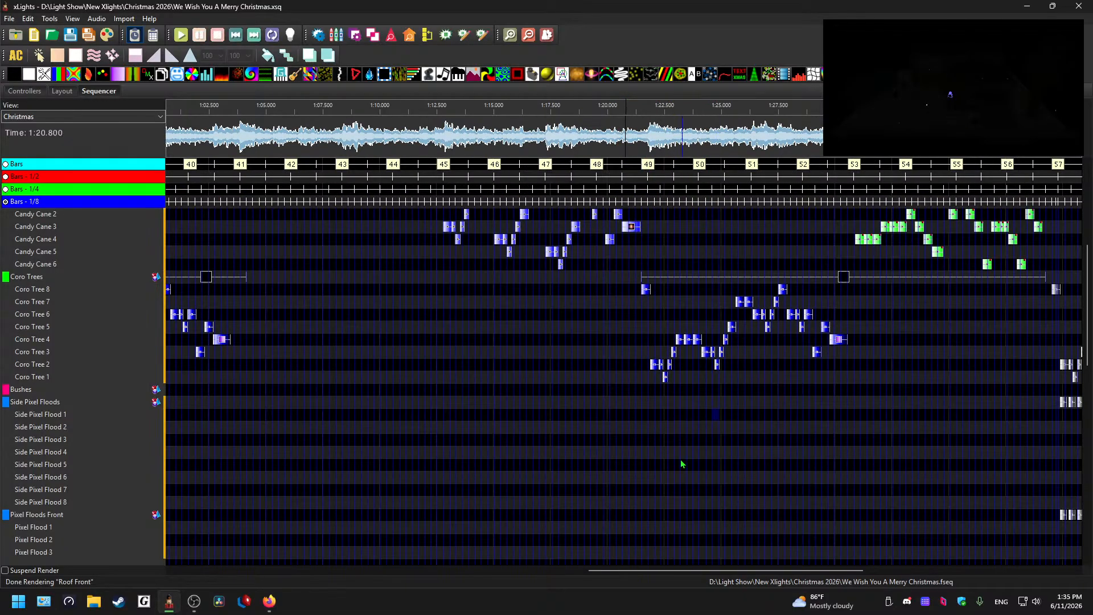
scroll(683, 484, down, 2)
Step: Copy the effects on Top Roof 1 to 6 between about 0:19 and 0:27
drag(671, 573, 253, 530)
scroll(521, 478, down, 8)
scroll(642, 419, up, 6)
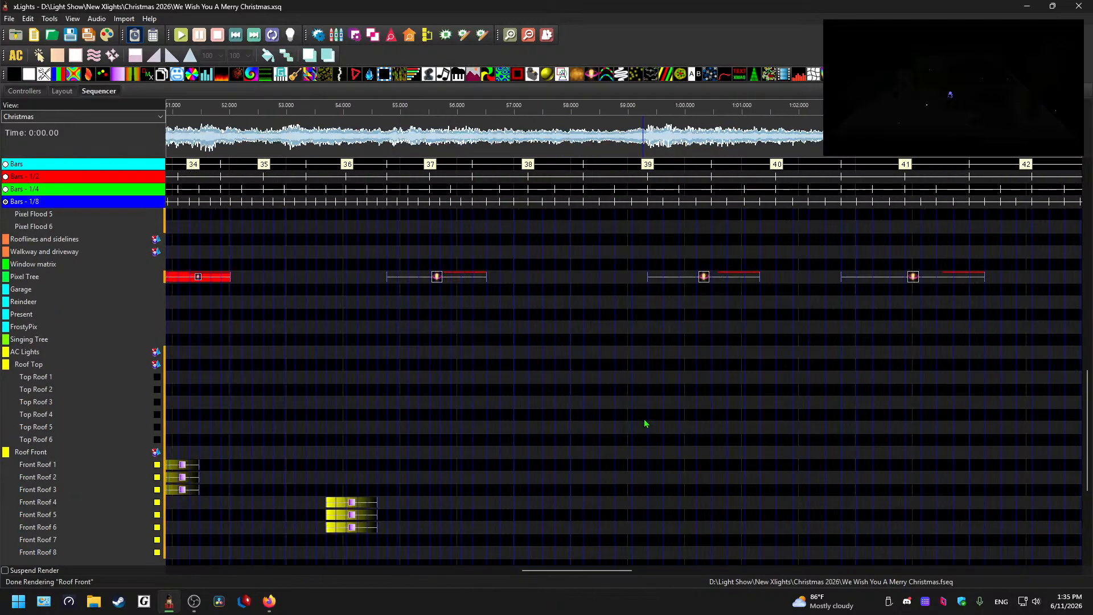
drag(572, 570, 330, 535)
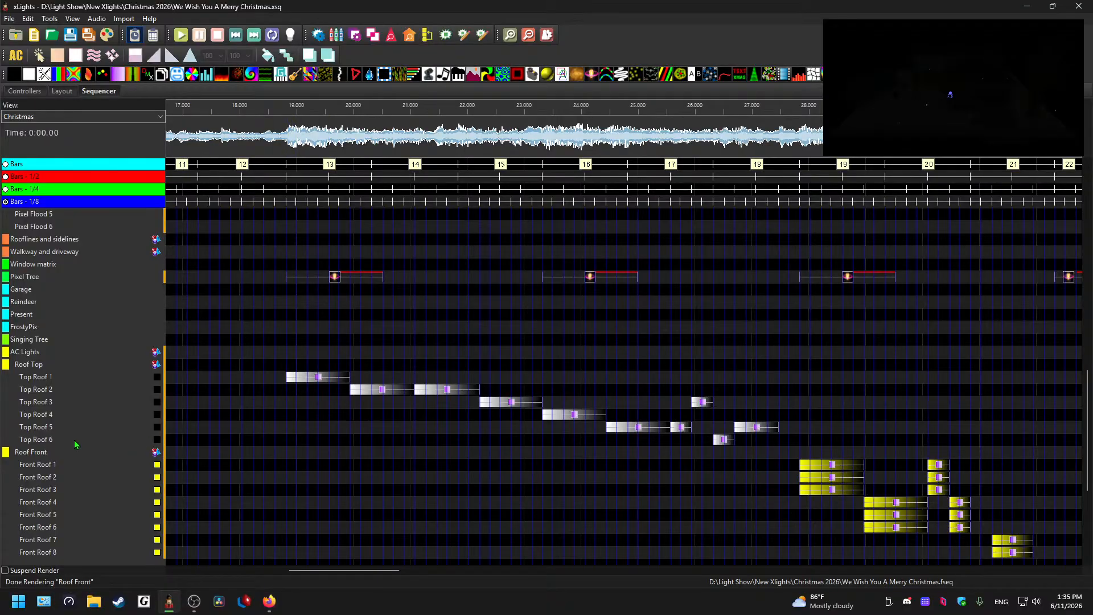
click(289, 441)
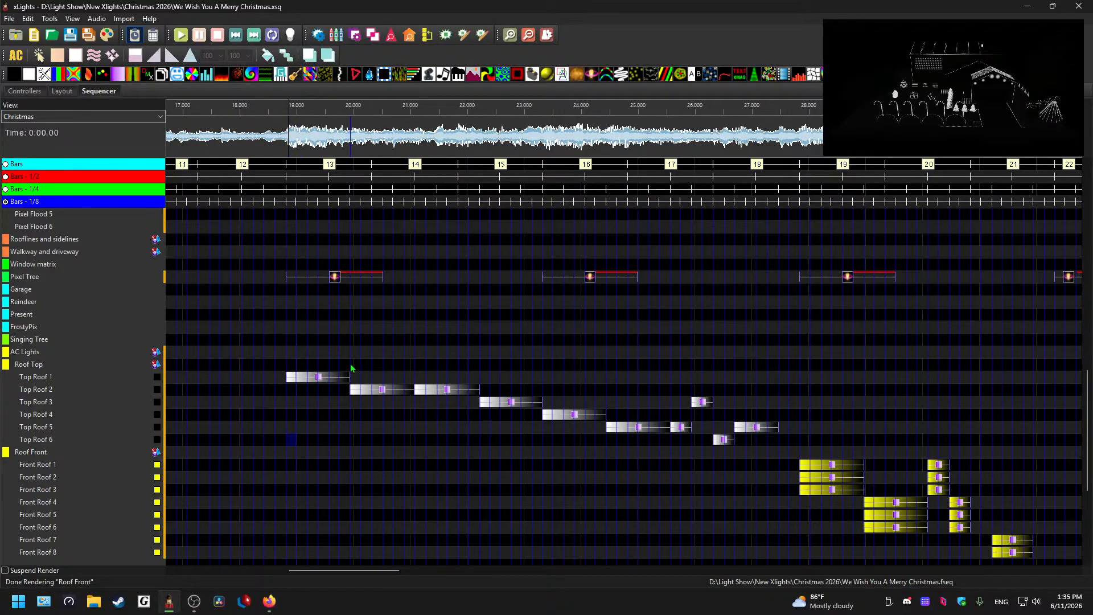
drag(289, 448, 768, 381)
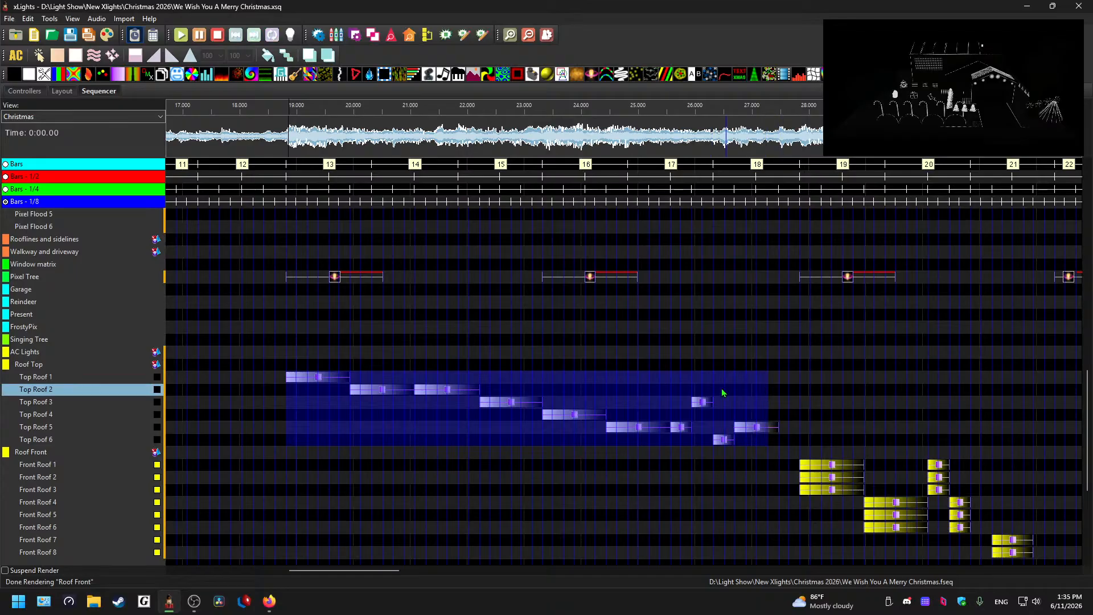
Step: Compare the start of the Top Roof effects near 0:18.8 with the Coro Tree effects and look over the whole sequence
drag(285, 404, 291, 293)
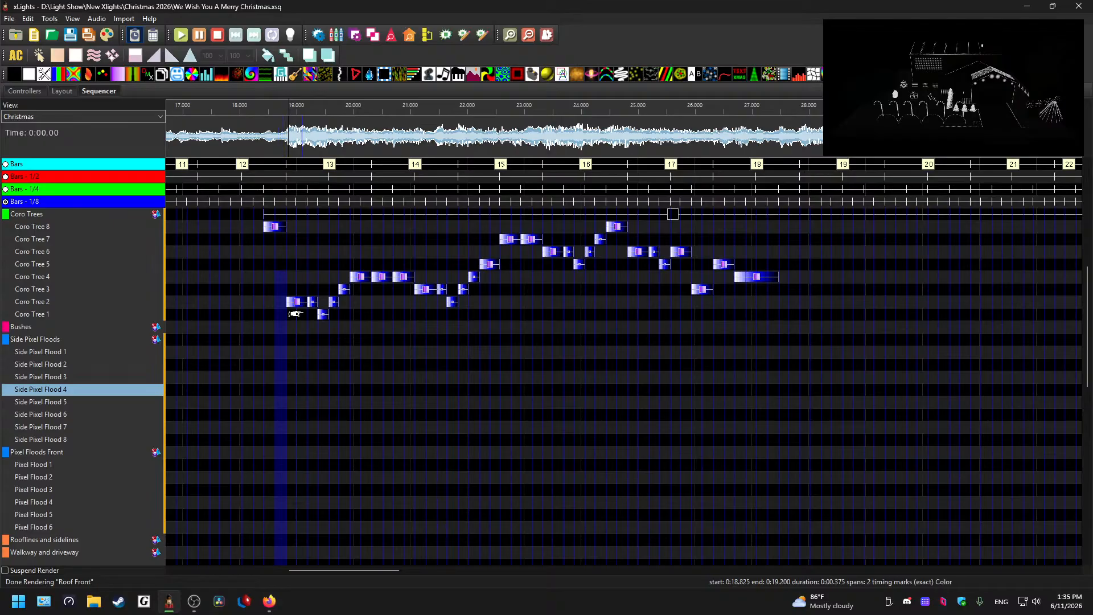
scroll(280, 334, down, 11)
scroll(277, 335, up, 9)
scroll(277, 335, down, 20)
drag(377, 570, 650, 569)
scroll(632, 493, up, 20)
scroll(625, 488, up, 5)
scroll(655, 467, down, 3)
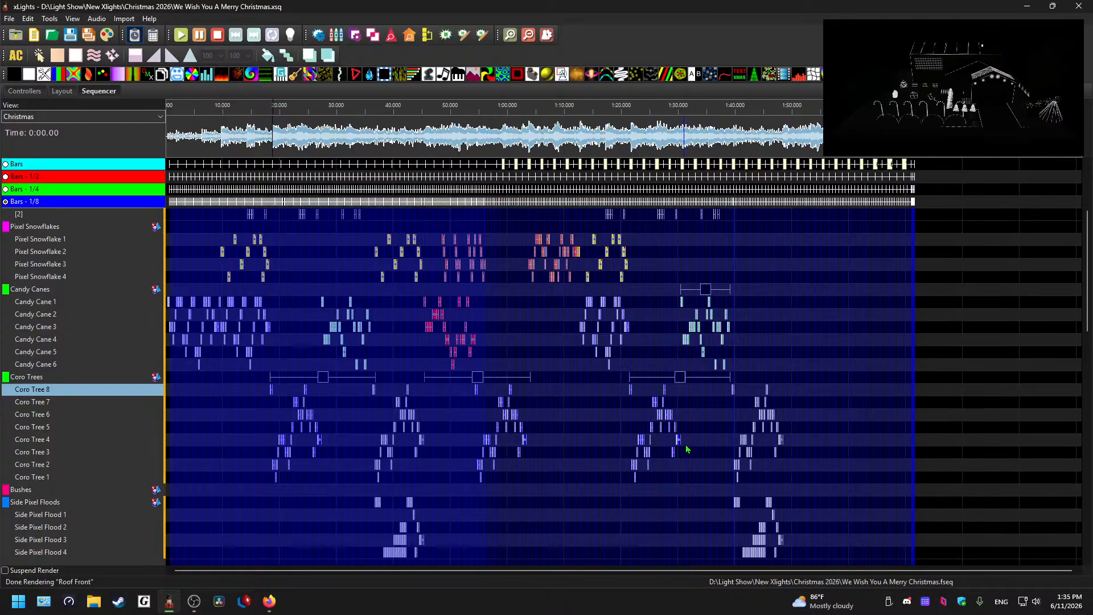
Step: Play back the matching passage from 1:21.1 to find where the Coro Tree melody starts
drag(594, 570, 783, 571)
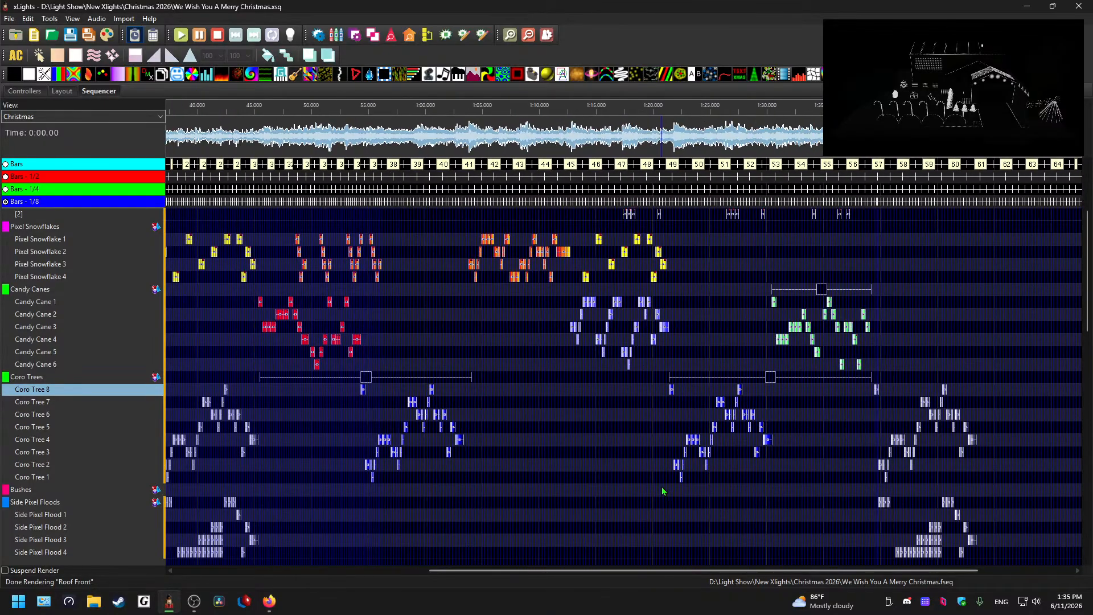
scroll(683, 490, up, 1)
mouse_move(550, 566)
mouse_down()
mouse_move(900, 559)
mouse_move(872, 558)
mouse_up()
click(577, 136)
key(space)
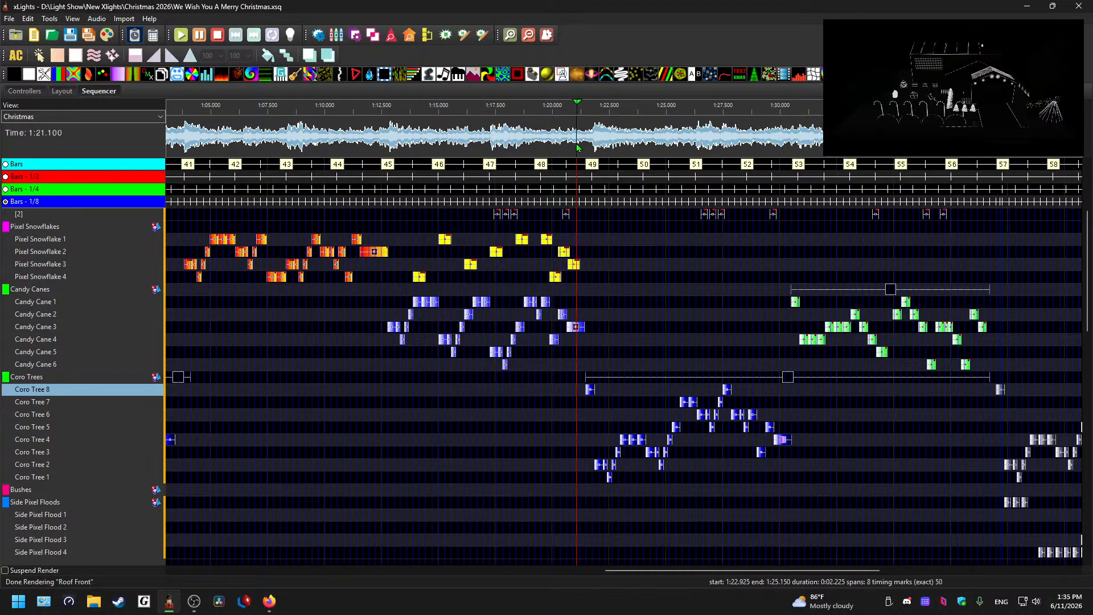
scroll(600, 464, up, 2)
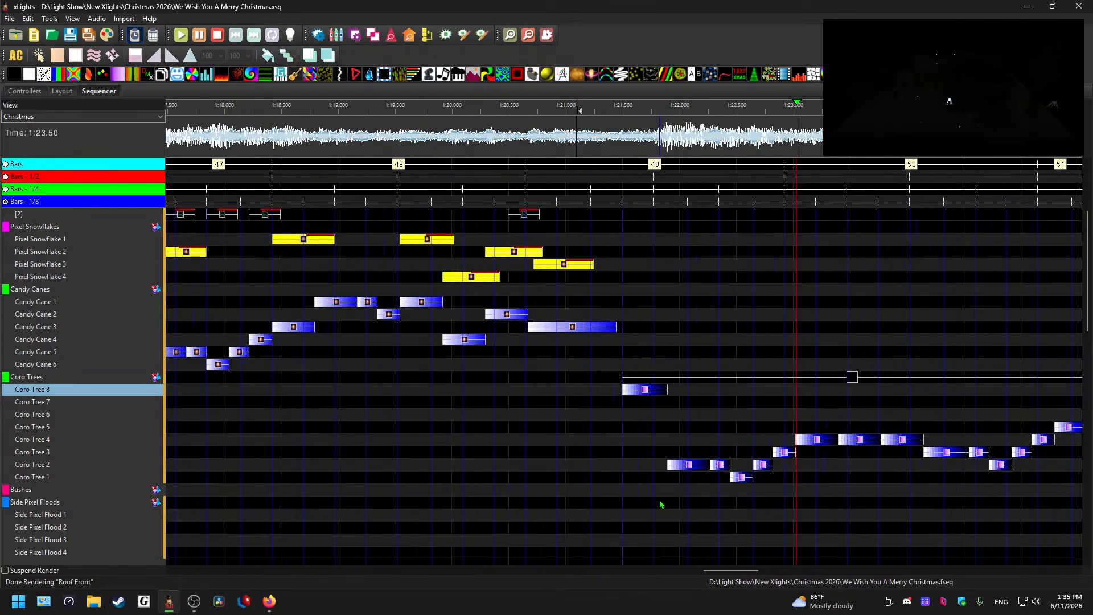
click(770, 515)
key(space)
Step: Paste the copied roof effects onto Top Roof 1 to 6 starting on Top Roof 1 at about 1:21.8, near bar 49
scroll(678, 494, down, 6)
drag(673, 405, 678, 506)
scroll(681, 459, down, 5)
scroll(681, 460, down, 10)
scroll(678, 447, down, 3)
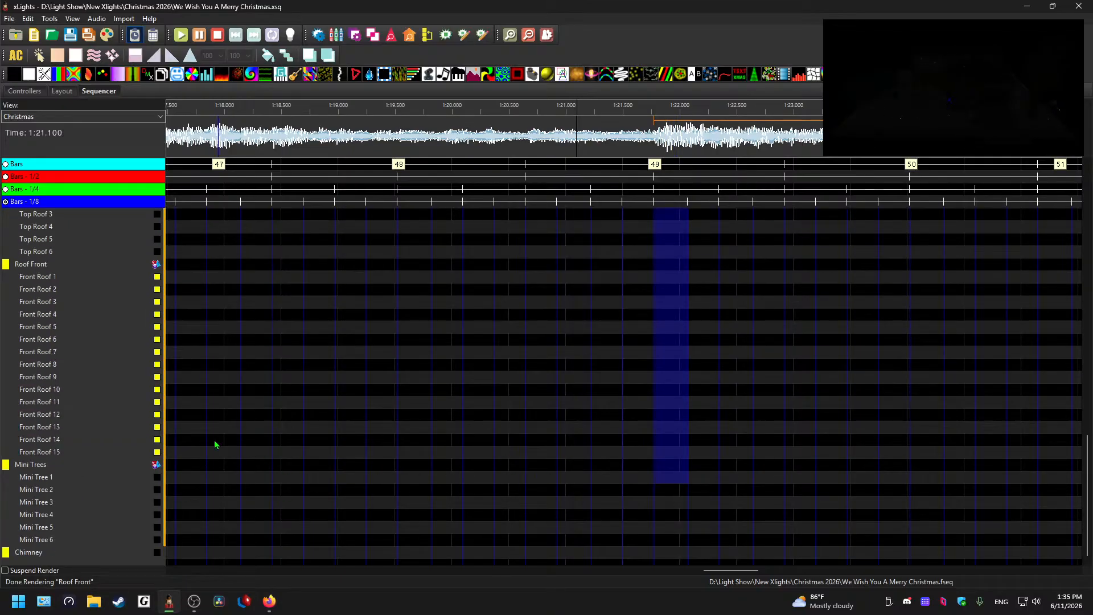
scroll(569, 432, up, 10)
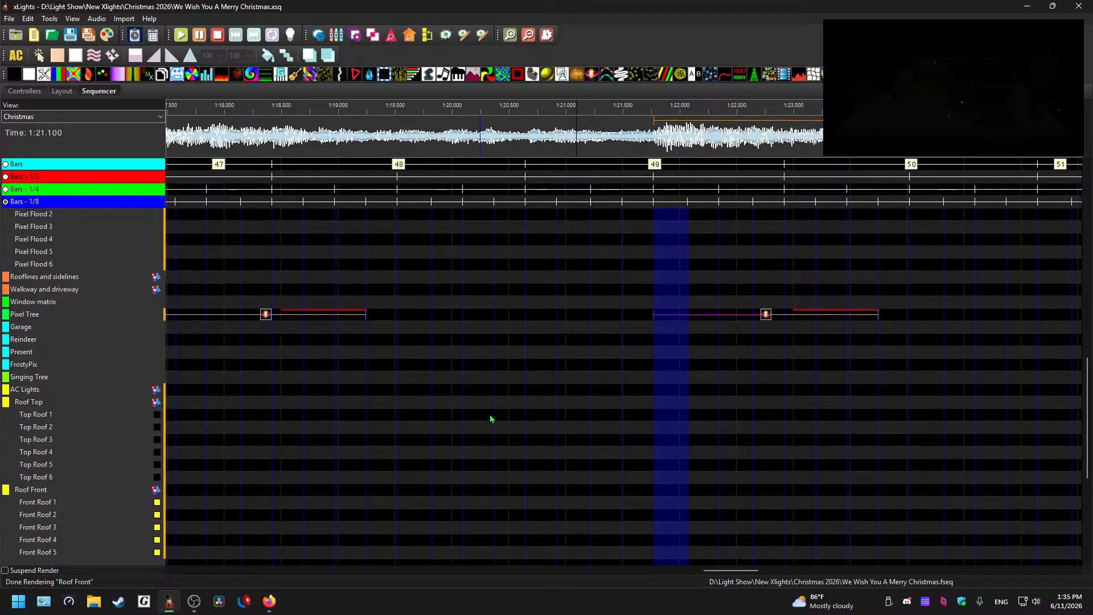
click(671, 429)
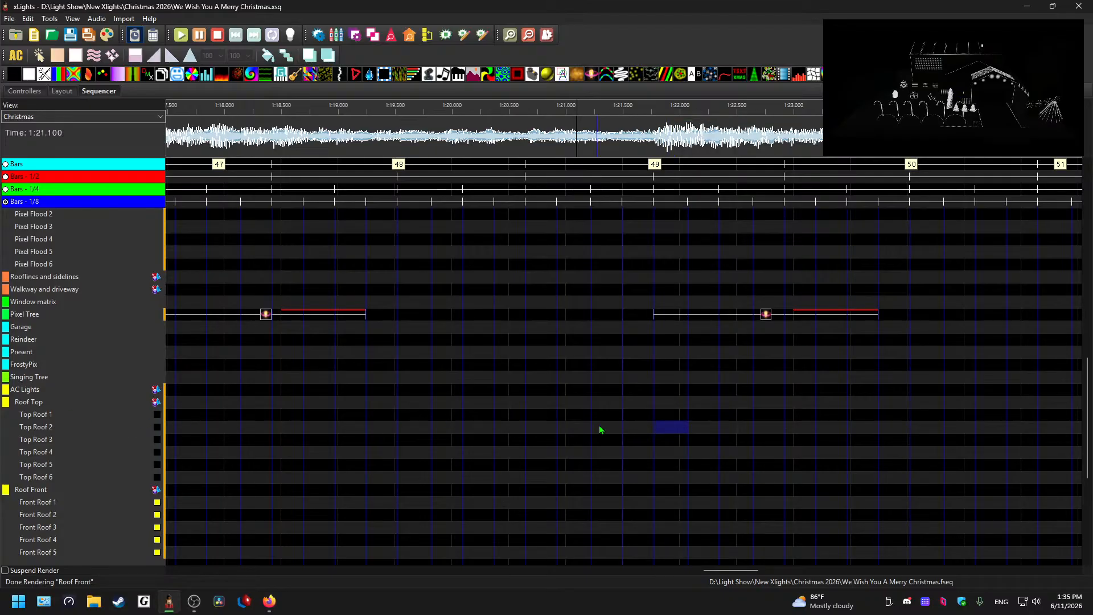
click(63, 416)
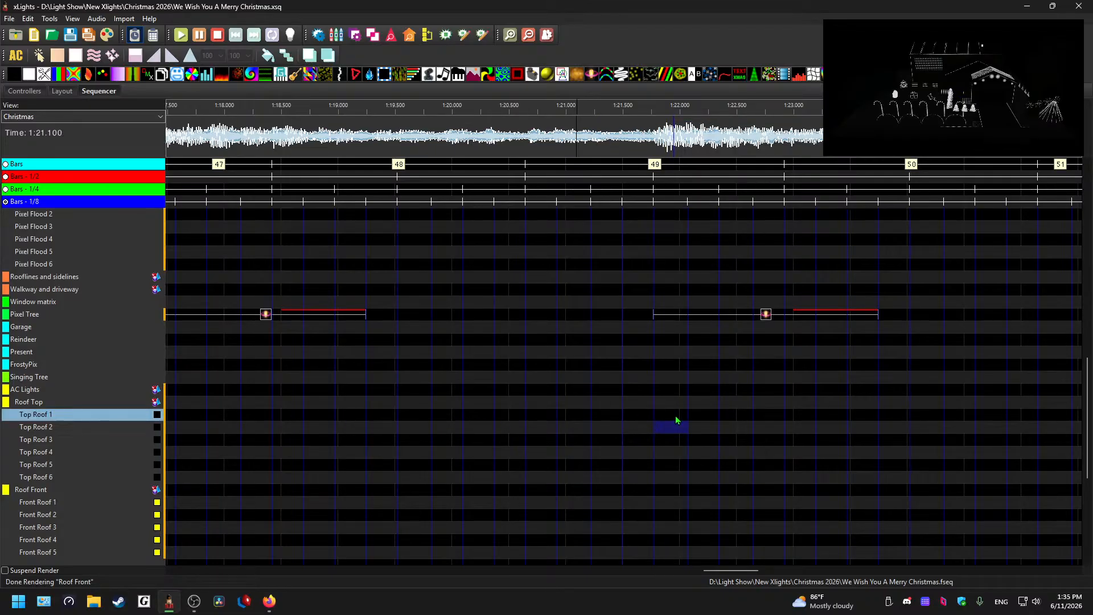
key(ctrl+v)
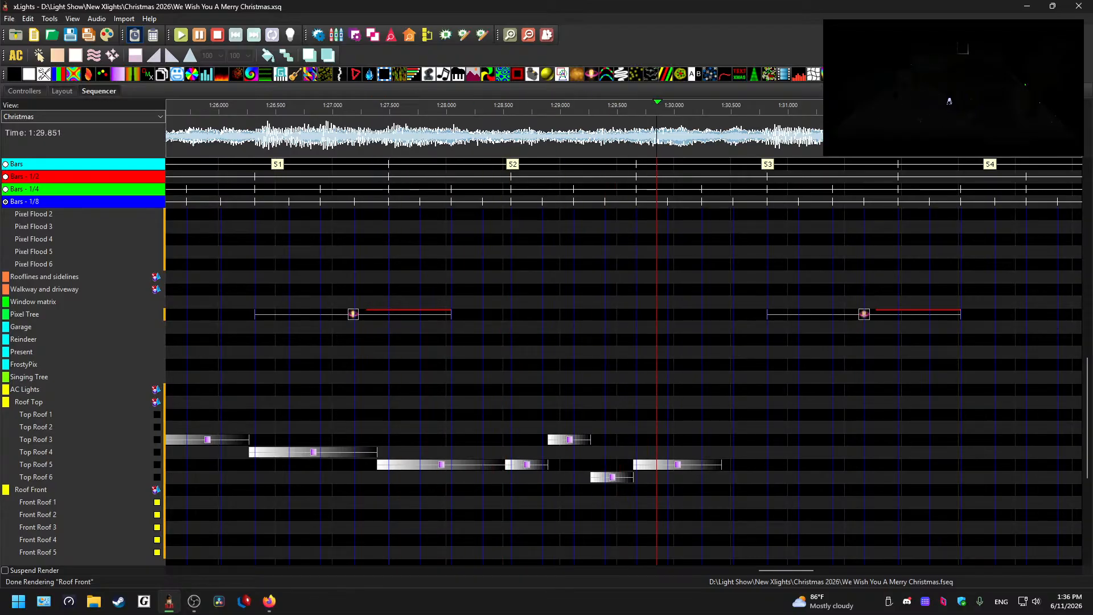
Step: Go back to the earlier Roof Front effects and play them from about 0:27.5
scroll(600, 446, down, 2)
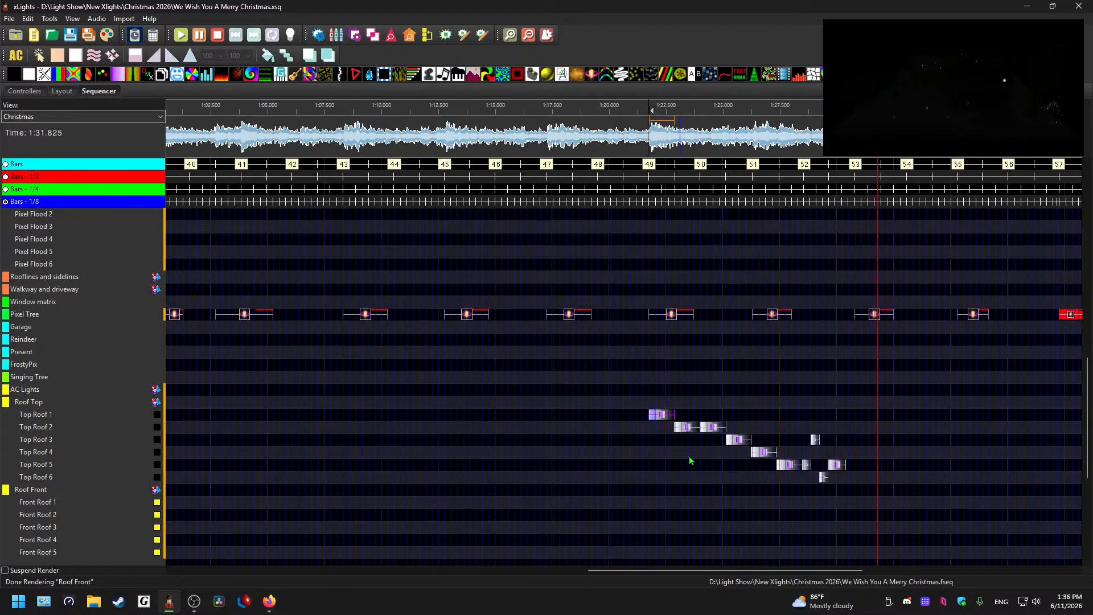
drag(778, 571, 405, 556)
key(space)
scroll(405, 556, down, 6)
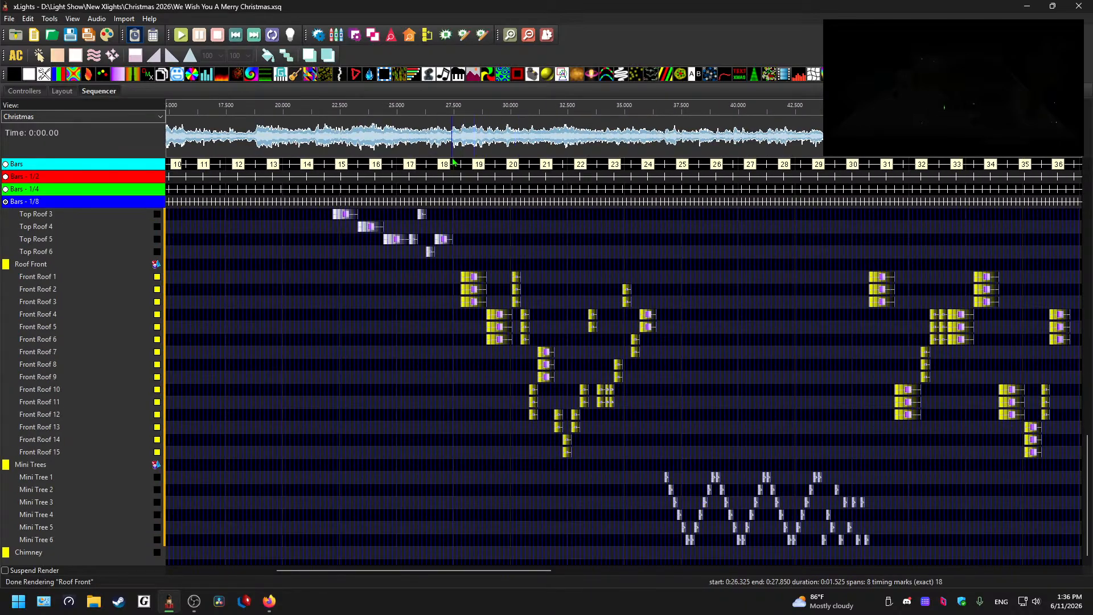
click(456, 131)
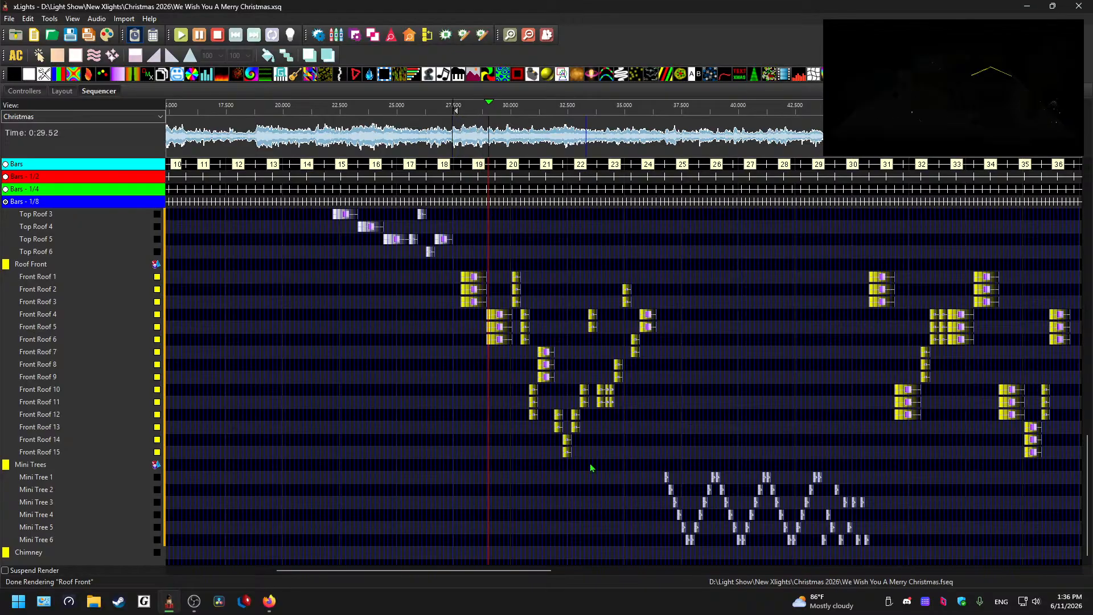
key(space)
Step: Play back the song from about 1:30, after the pasted Top Roof effects, to check the empty Roof Front passage
drag(498, 570, 927, 517)
scroll(632, 440, up, 19)
scroll(552, 437, down, 18)
scroll(563, 464, down, 1)
scroll(582, 490, up, 6)
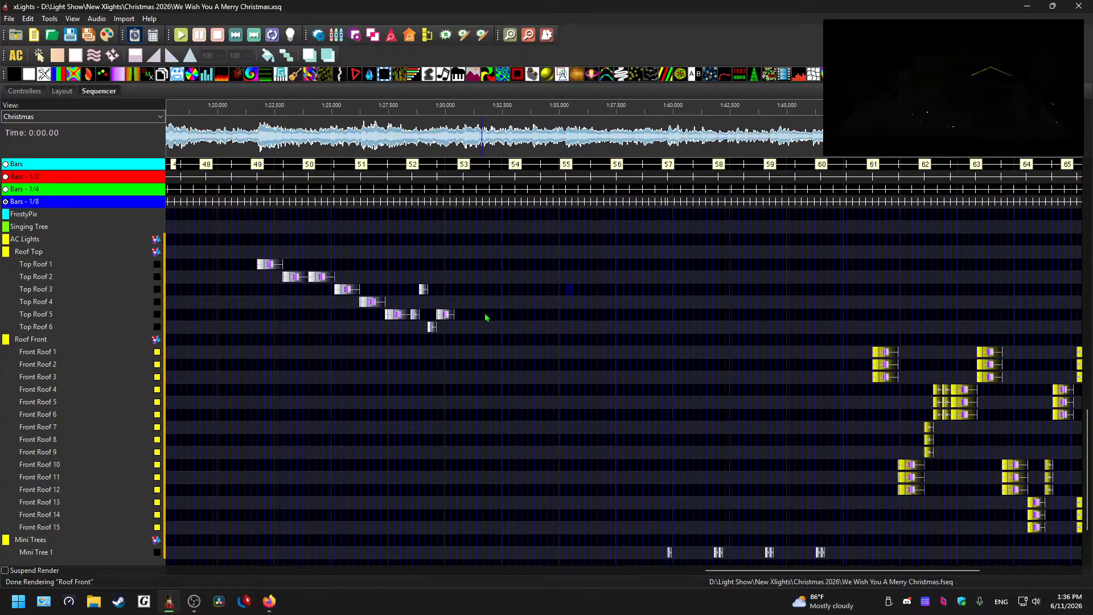
click(444, 139)
key(space)
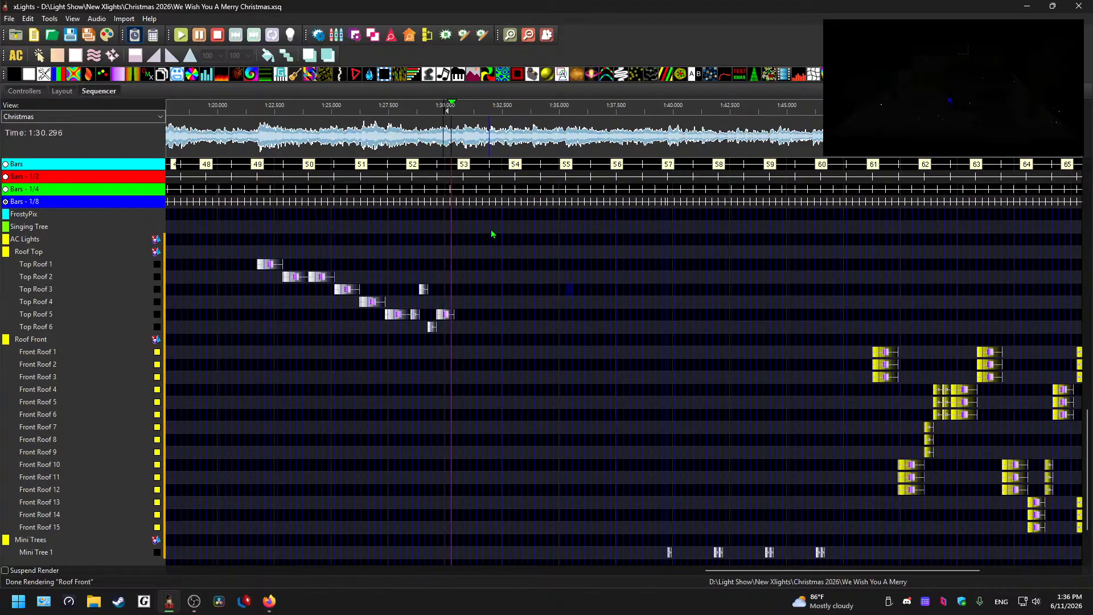
scroll(503, 288, up, 3)
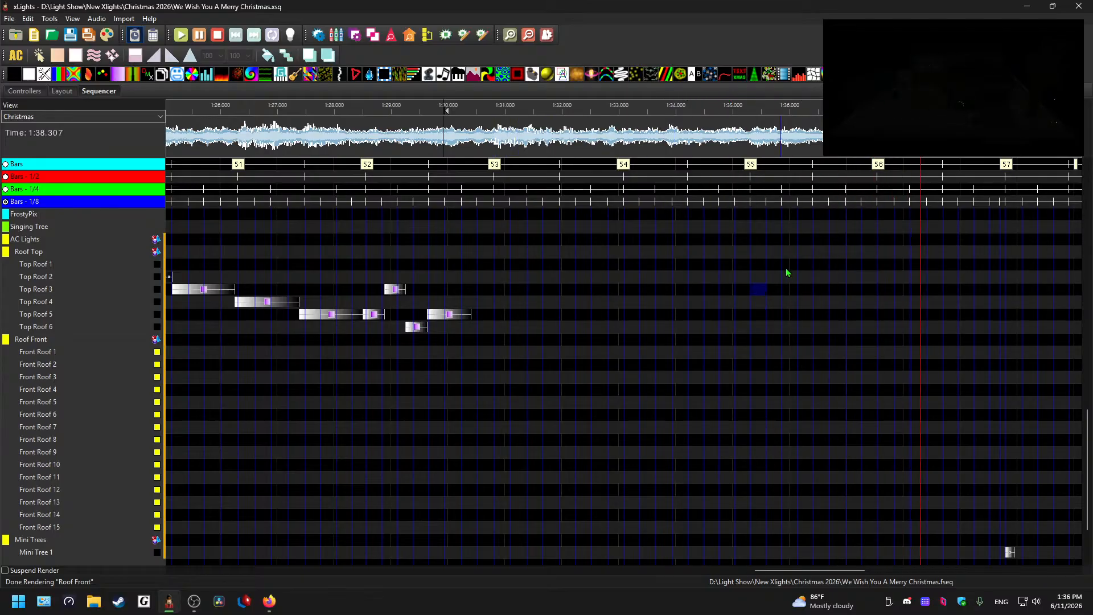
key(space)
Step: Play from 0:27.425 and copy the effects on Front Roof 1 to 15 between about 0:28 and 0:37
drag(797, 570, 397, 512)
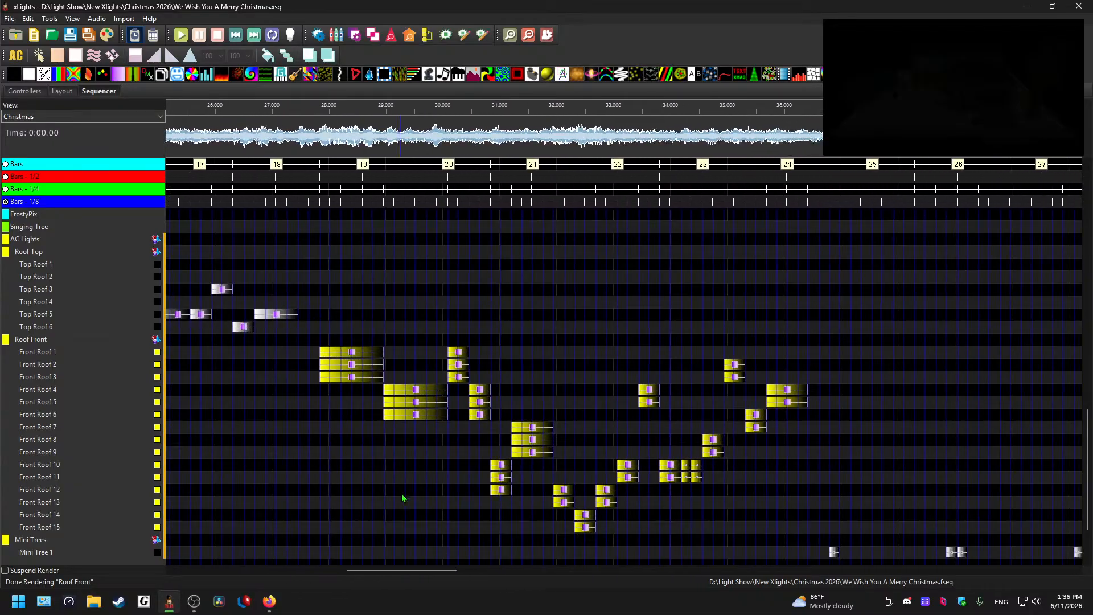
click(296, 147)
key(space)
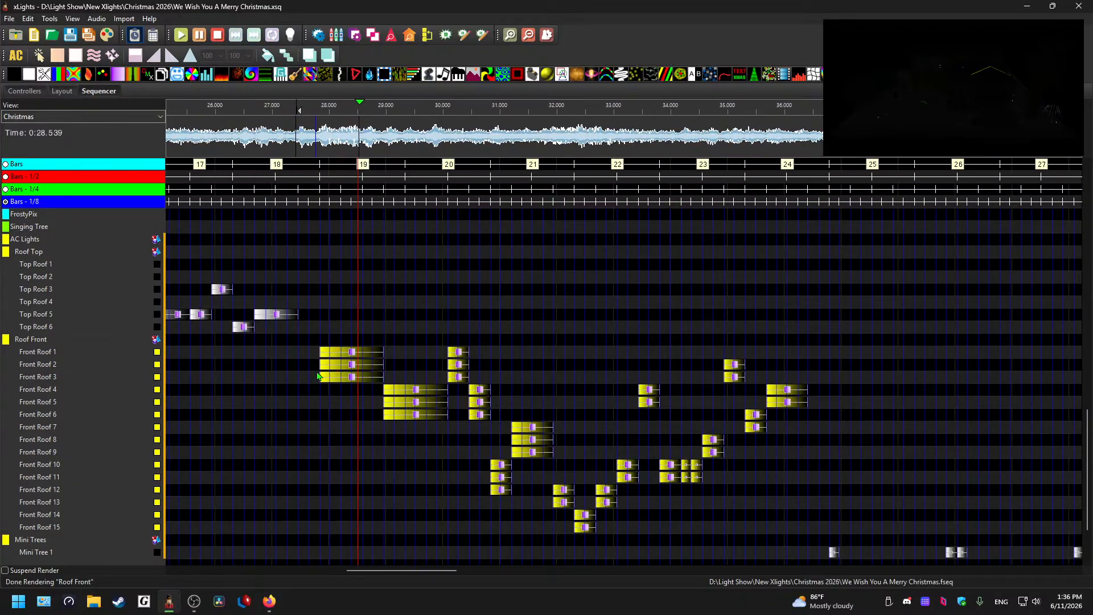
key(space)
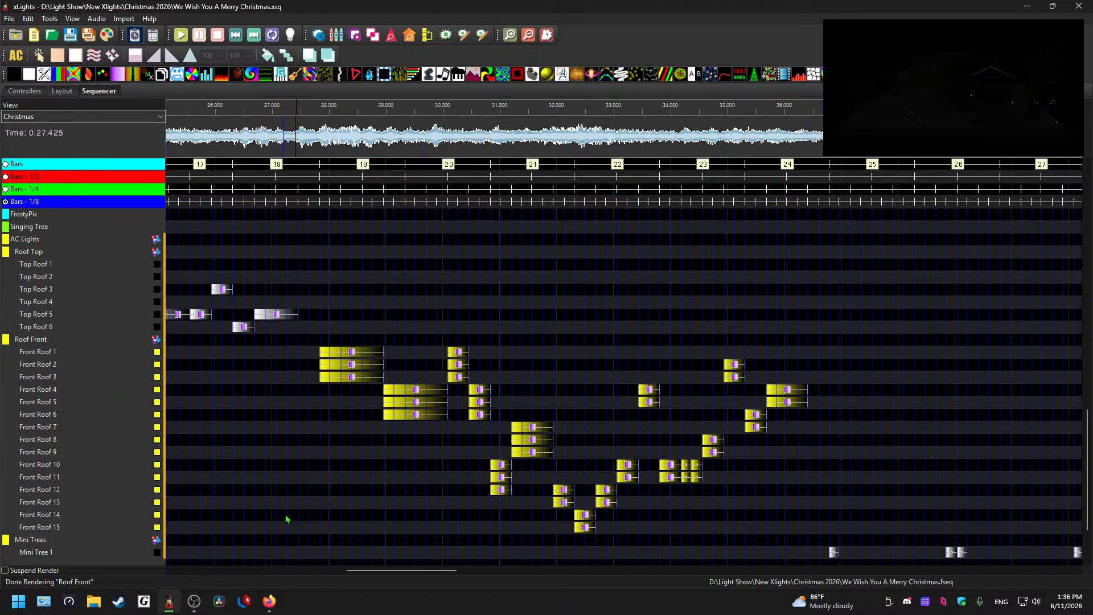
drag(321, 531, 843, 361)
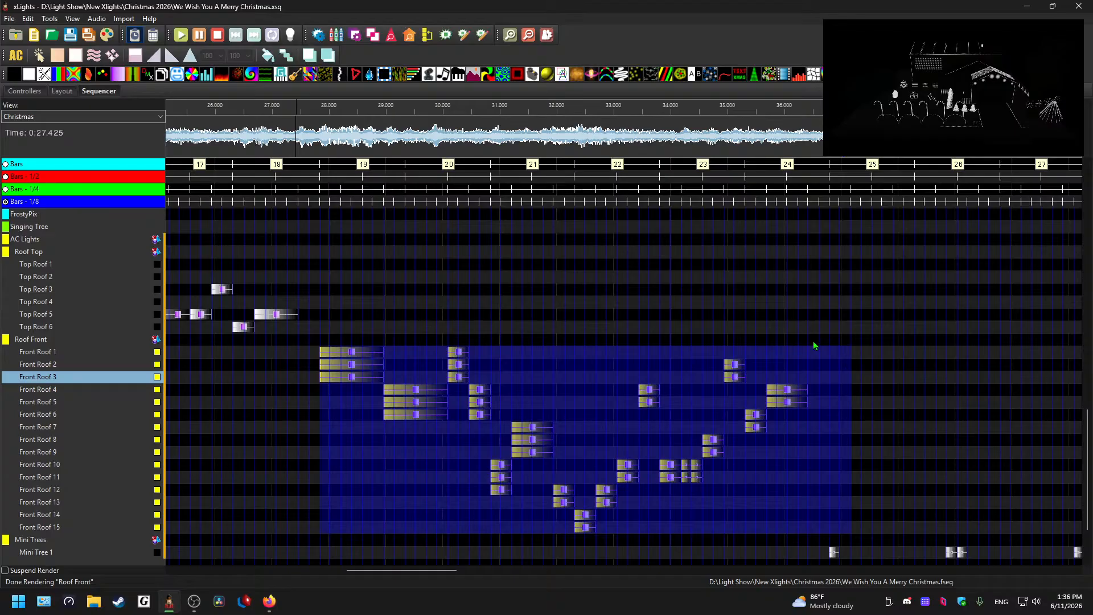
Step: Play back the lead-in to the copied Front Roof effects from about 0:27
mouse_move(441, 571)
mouse_down()
mouse_move(450, 571)
mouse_move(437, 571)
mouse_up()
drag(313, 136, 335, 186)
click(305, 137)
key(space)
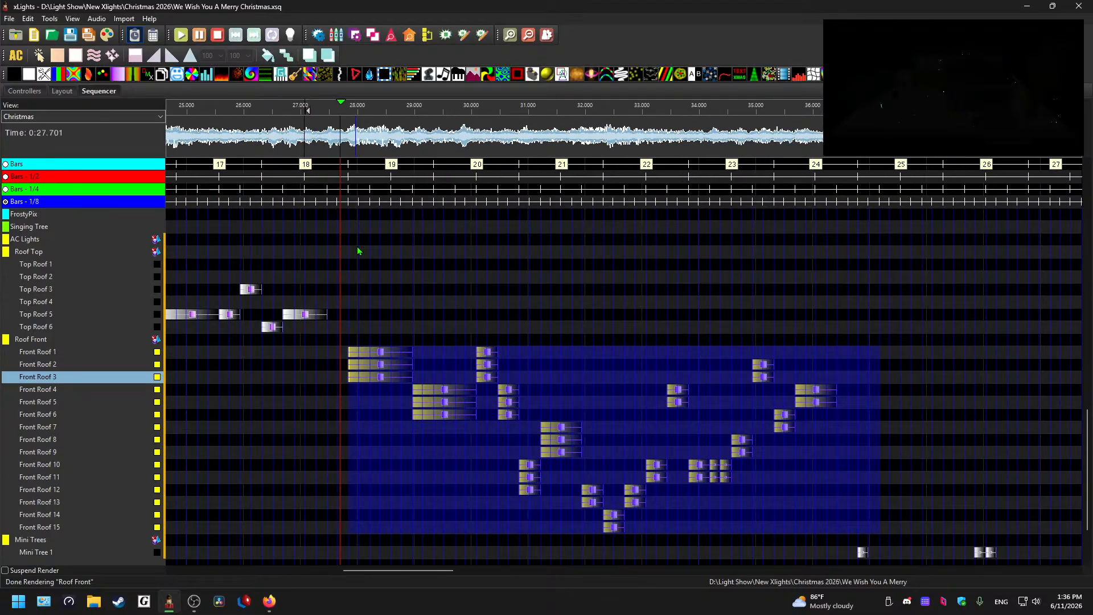
key(space)
Step: Play back the repeated passage from 1:30.450 to find the starting beat for the Front Roof effects
drag(412, 574, 821, 581)
click(516, 140)
key(space)
key(space)
click(508, 138)
key(space)
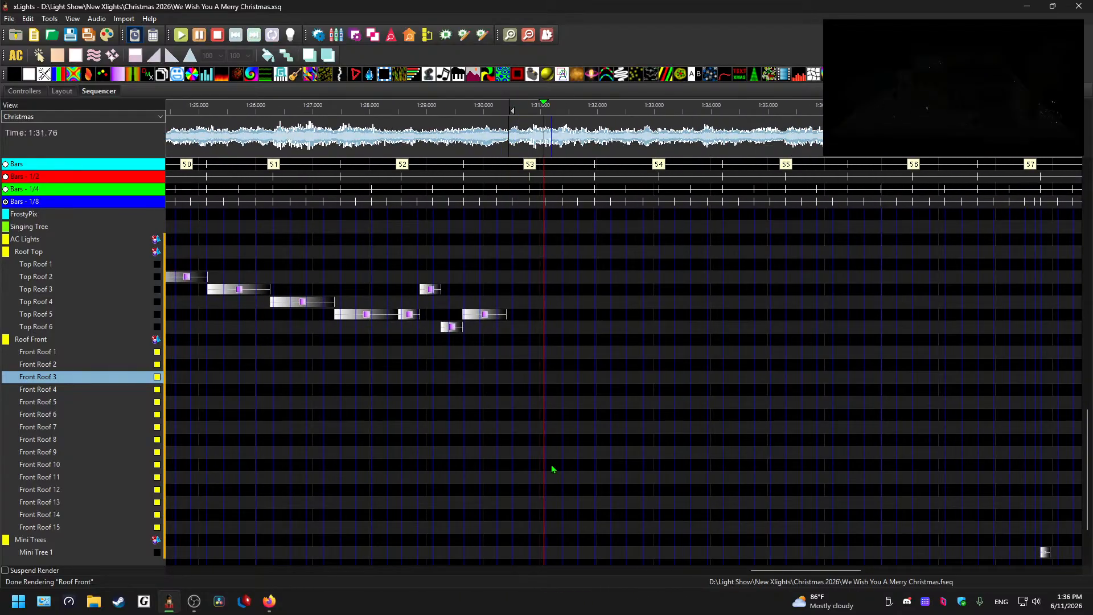
key(space)
Step: Try pasting the copied effects onto Front Roof 1 to 15 from about 1:31.1 and undo the paste
click(551, 342)
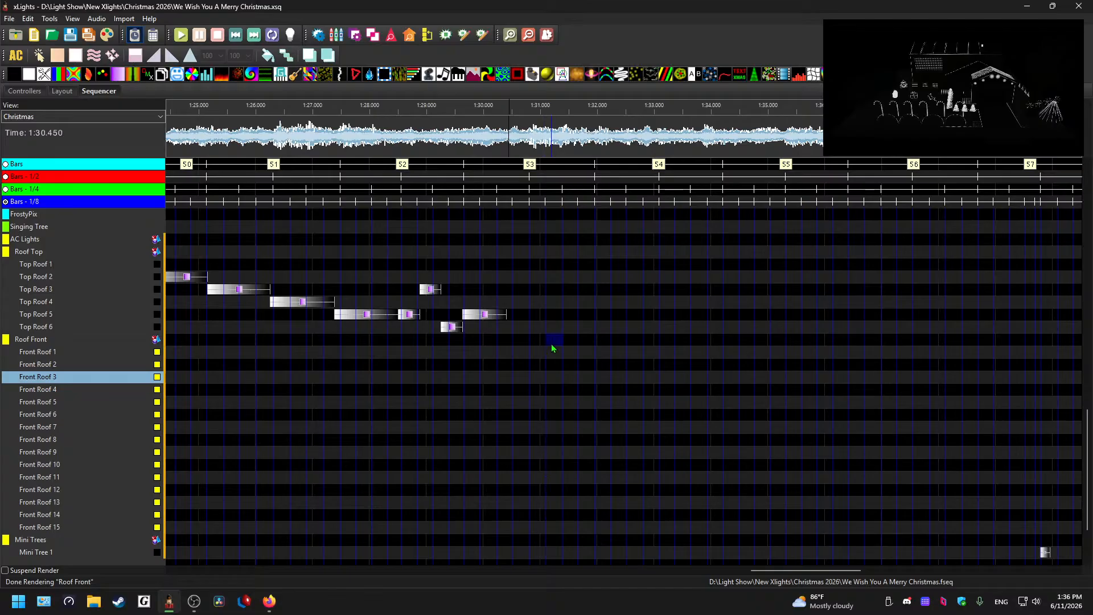
key(ctrl+v)
key(ctrl+z)
click(552, 353)
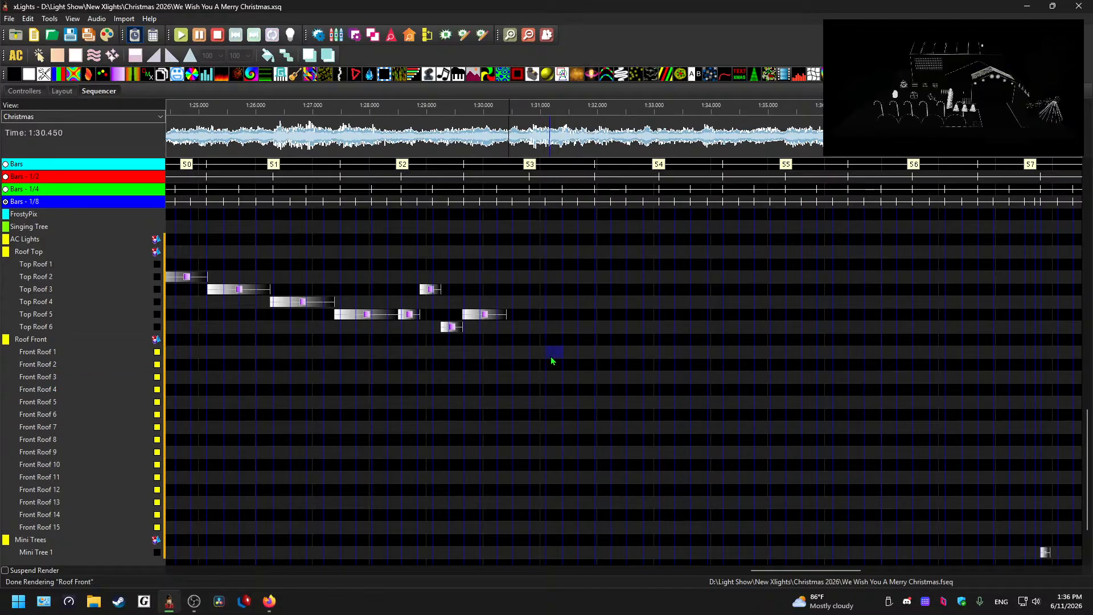
key(ctrl+v)
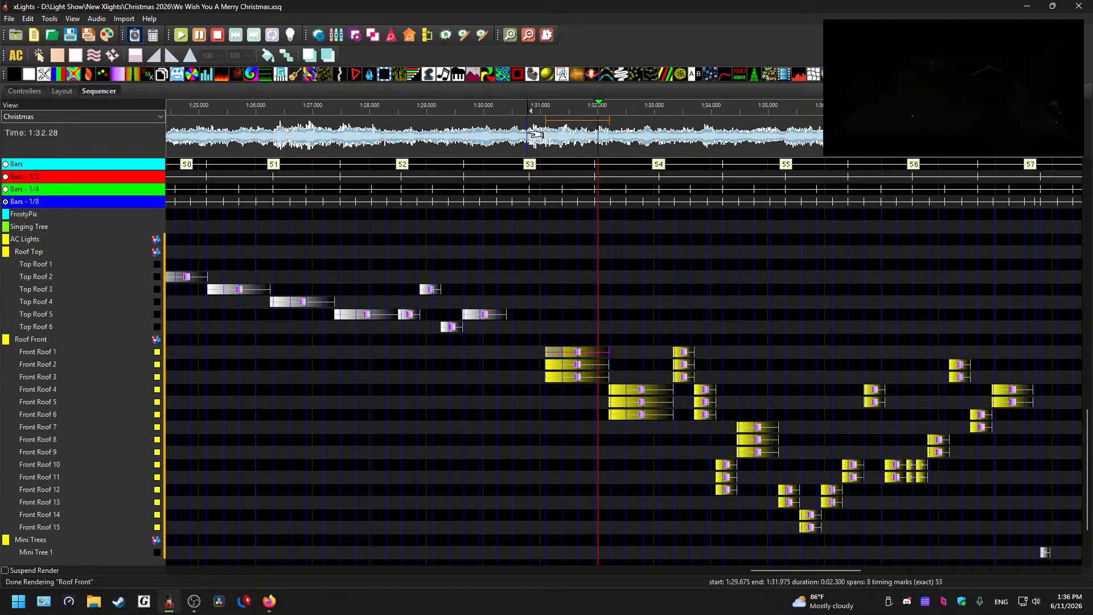
key(ctrl+z)
Step: Paste the copied effects onto Front Roof 1 to 15 starting on Front Roof 1 at bar 53
click(534, 353)
key(ctrl+v)
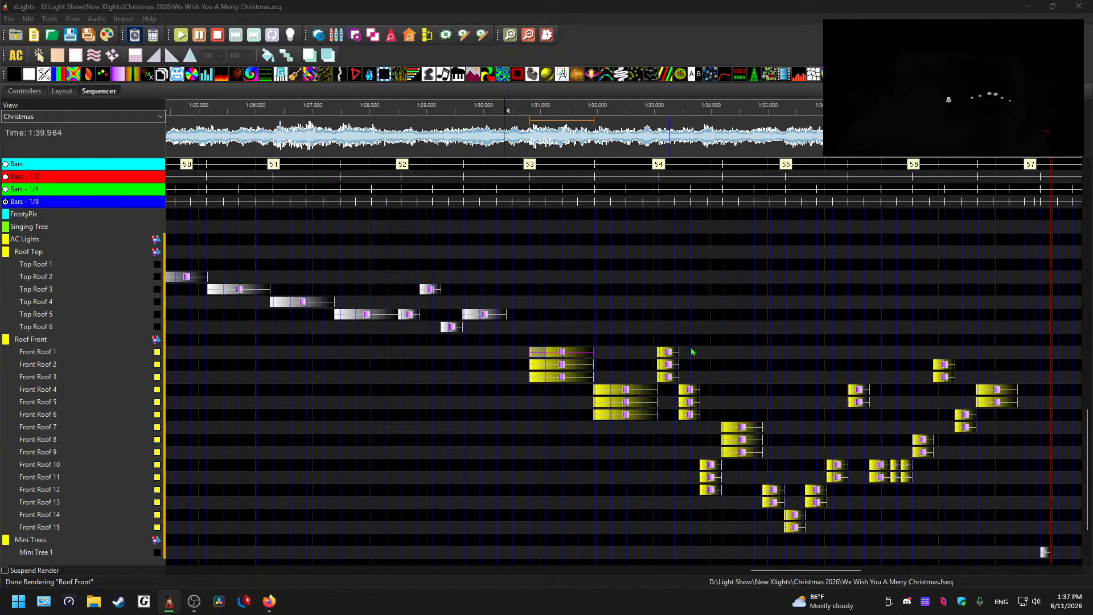
Step: Stop playback and examine the earlier effects from the Front Roof rows up to the Arches for passages to reuse
scroll(735, 305, down, 2)
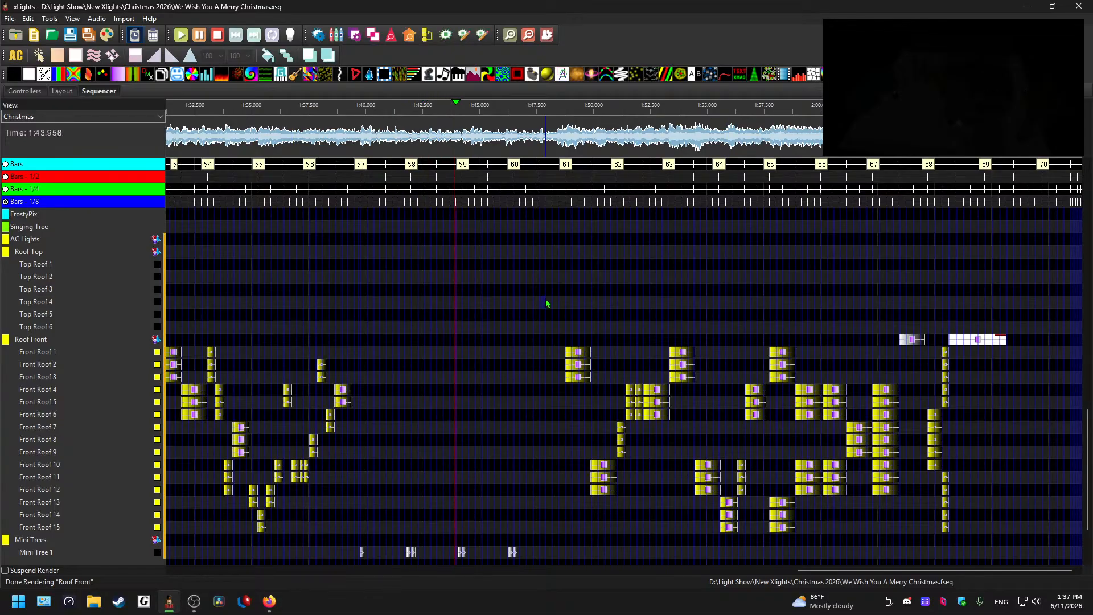
key(space)
drag(854, 571, 417, 521)
scroll(442, 450, down, 6)
scroll(456, 435, up, 17)
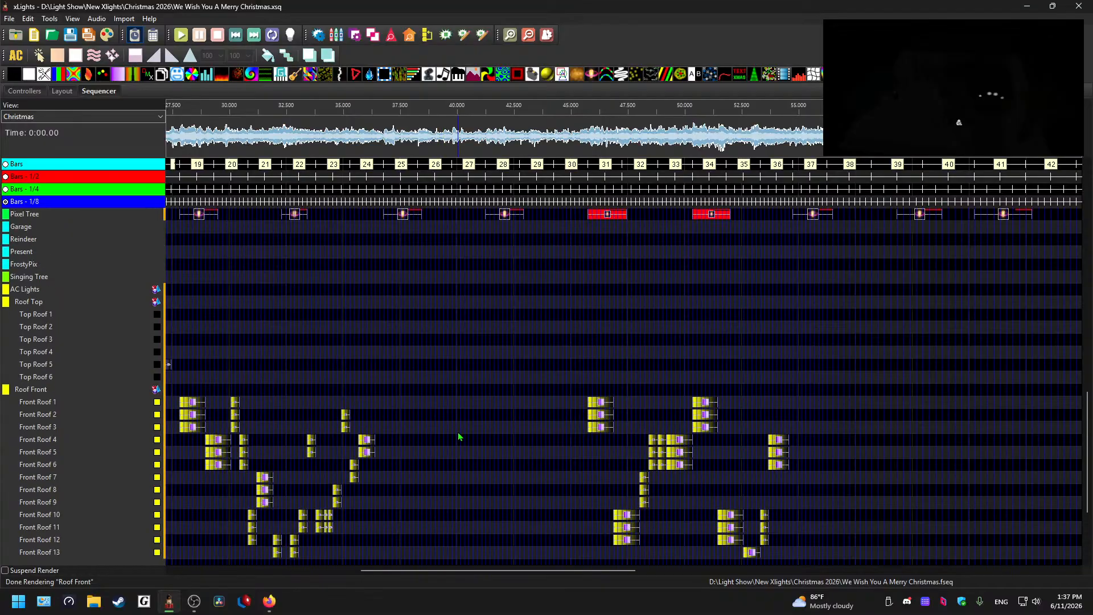
scroll(446, 444, up, 3)
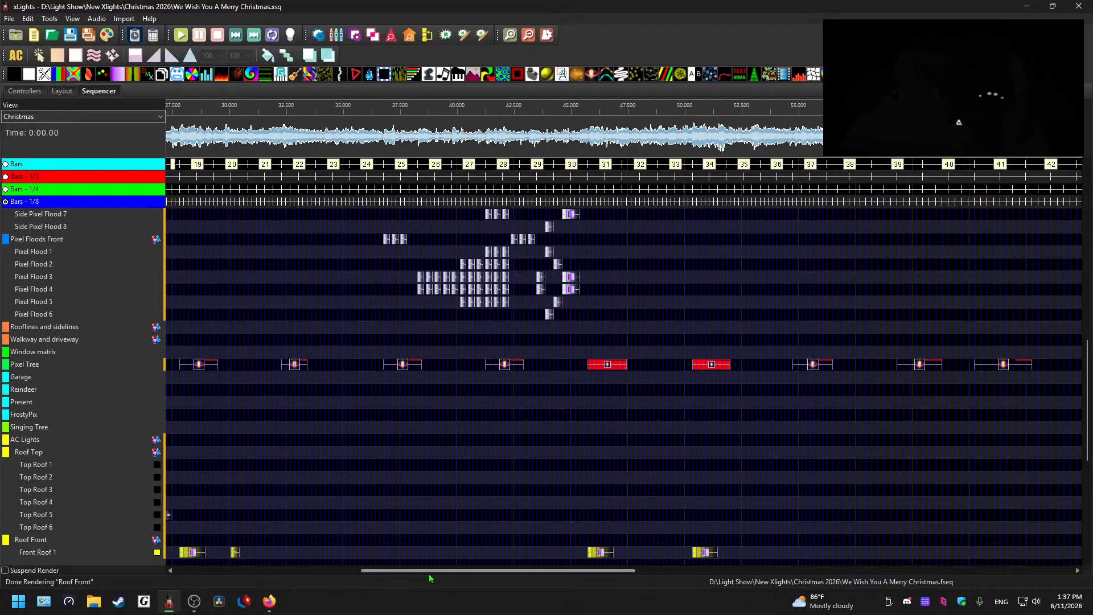
scroll(430, 570, left, 3)
scroll(433, 509, up, 12)
scroll(380, 494, up, 10)
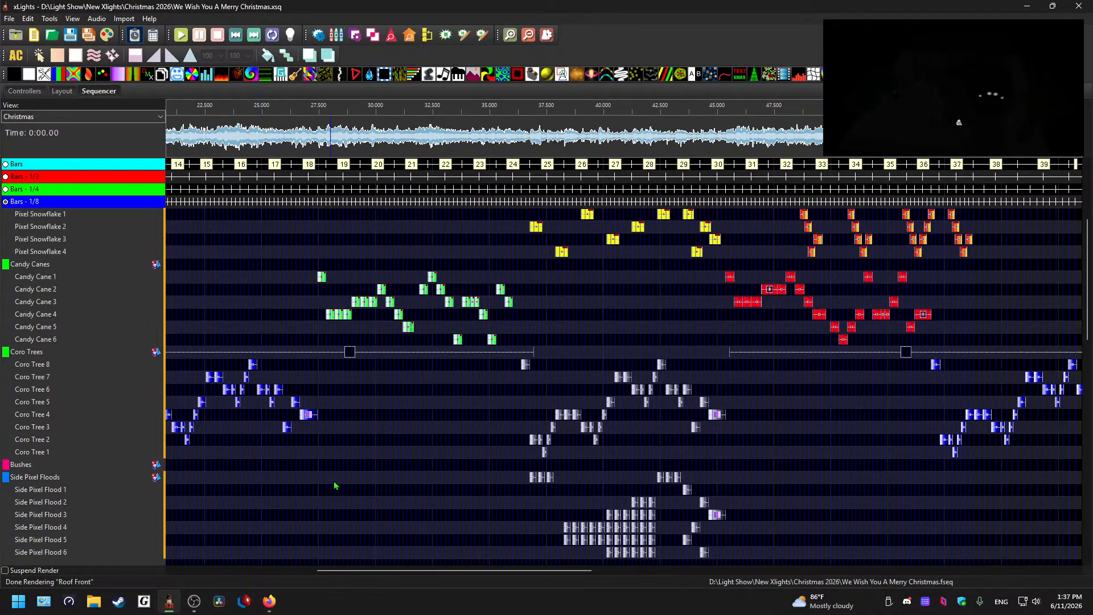
scroll(376, 406, left, 5)
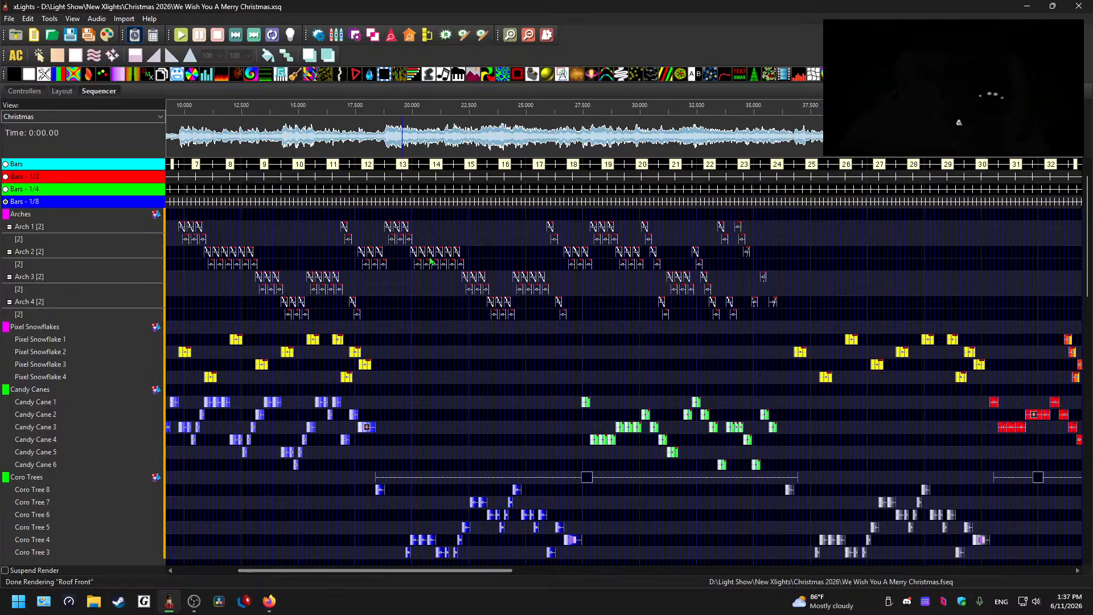
mouse_move(458, 570)
mouse_down()
mouse_move(999, 603)
mouse_move(803, 602)
mouse_move(1018, 594)
mouse_move(644, 541)
mouse_move(366, 519)
mouse_move(273, 529)
mouse_move(538, 532)
mouse_move(514, 526)
mouse_up()
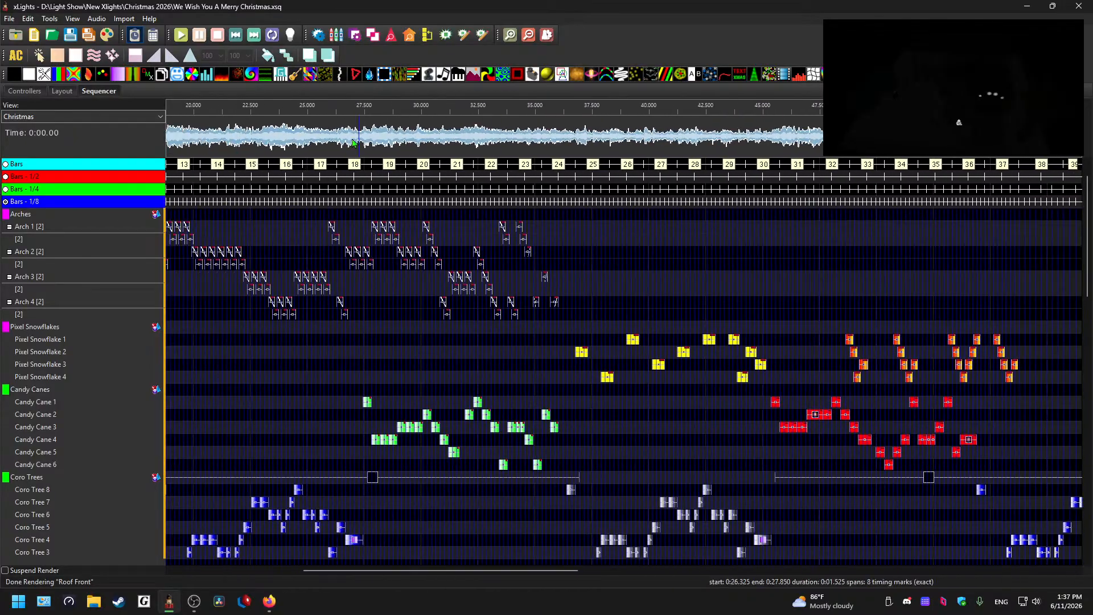
Step: Play back the earlier passage from 0:25.200
click(312, 135)
key(space)
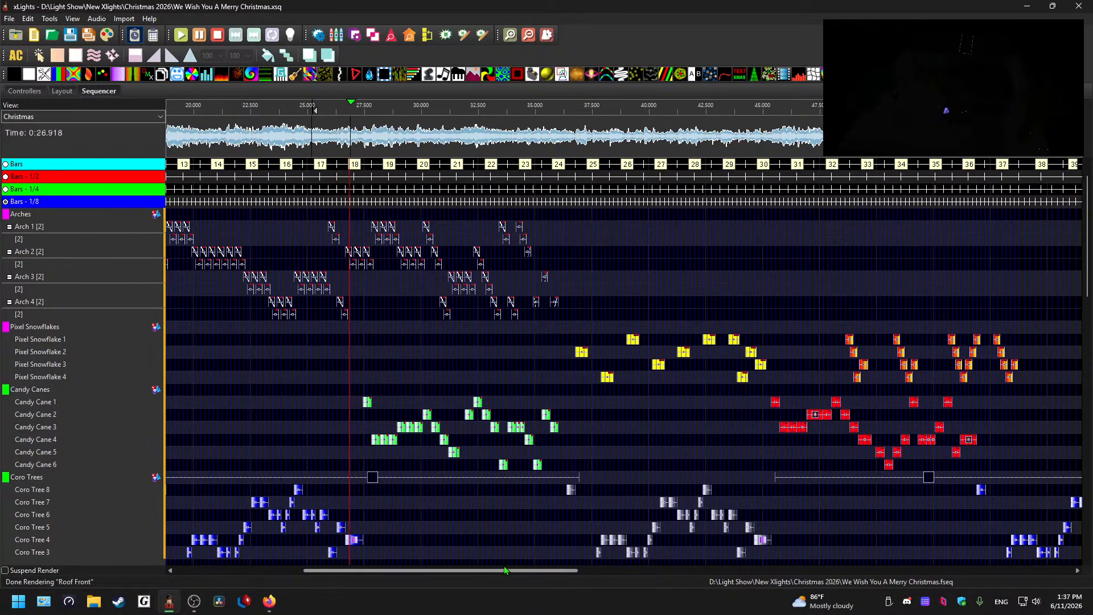
key(space)
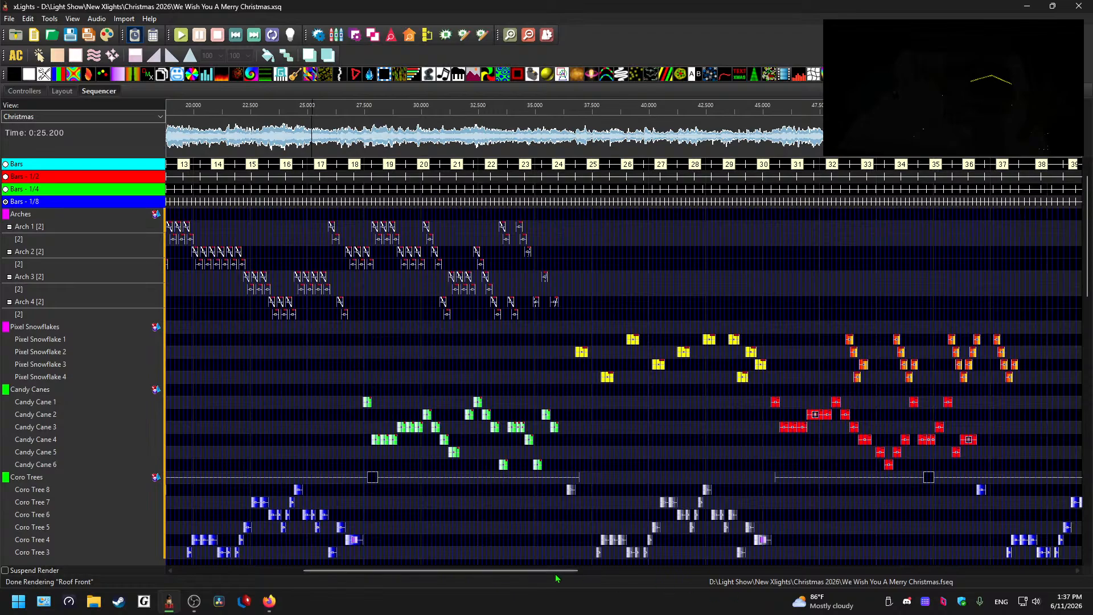
Step: Play back the repeated passage from about 1:37.6 and again from about 1:41 to compare it with the earlier one
drag(554, 571, 1014, 571)
click(420, 136)
key(space)
scroll(577, 398, up, 1)
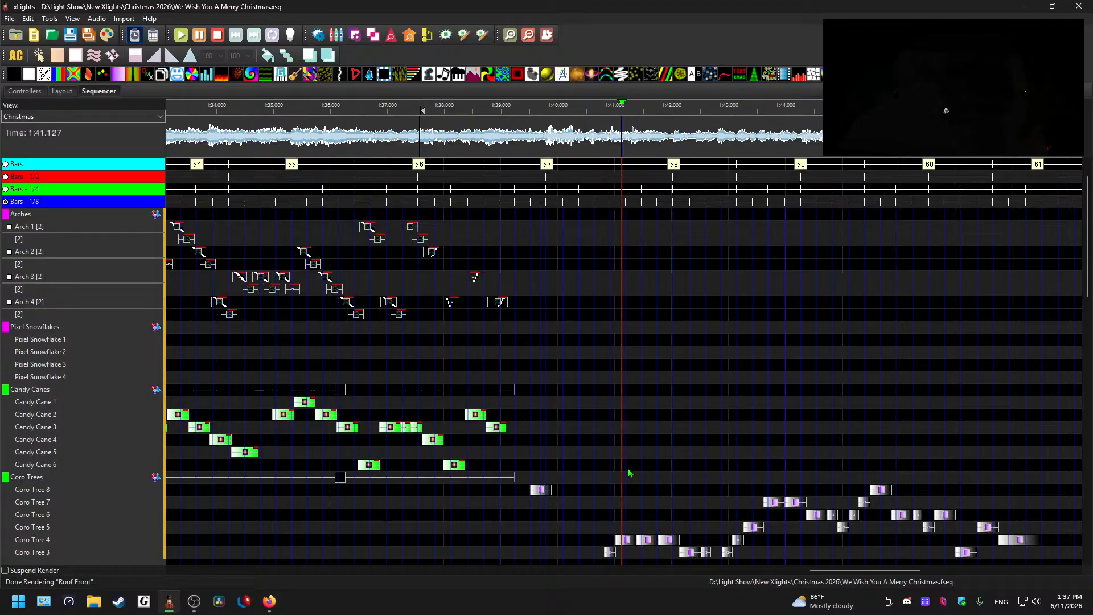
scroll(655, 469, down, 3)
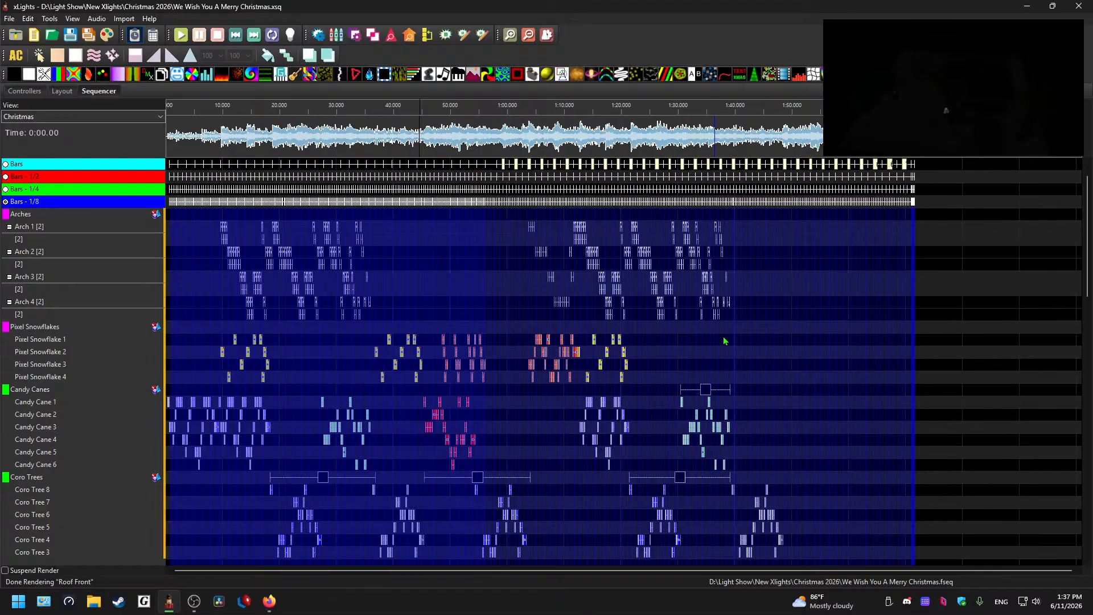
click(737, 136)
key(space)
scroll(764, 274, up, 1)
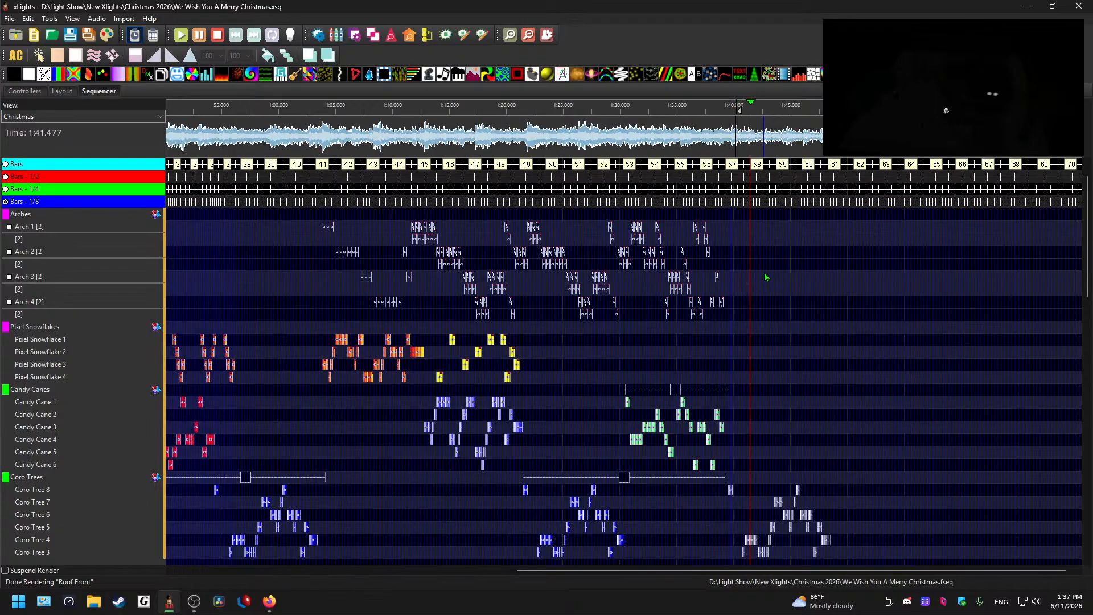
key(space)
Step: Copy the yellow Pixel Snowflake 1 to 4 effects between about 0:36.8 and 0:45.2
drag(620, 571, 418, 569)
scroll(494, 405, up, 1)
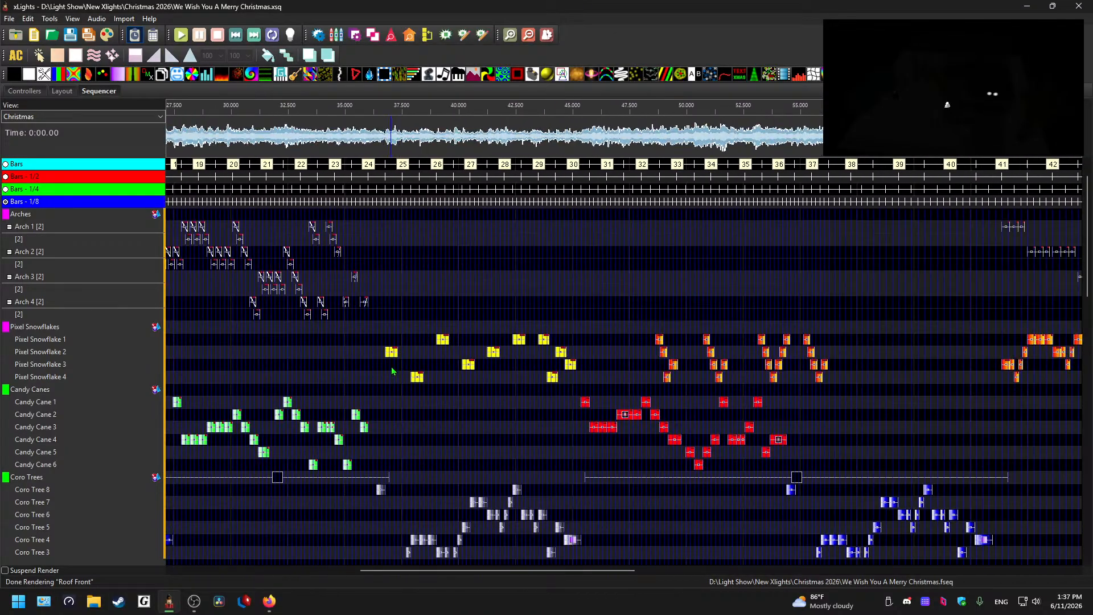
scroll(404, 369, up, 4)
scroll(381, 393, down, 1)
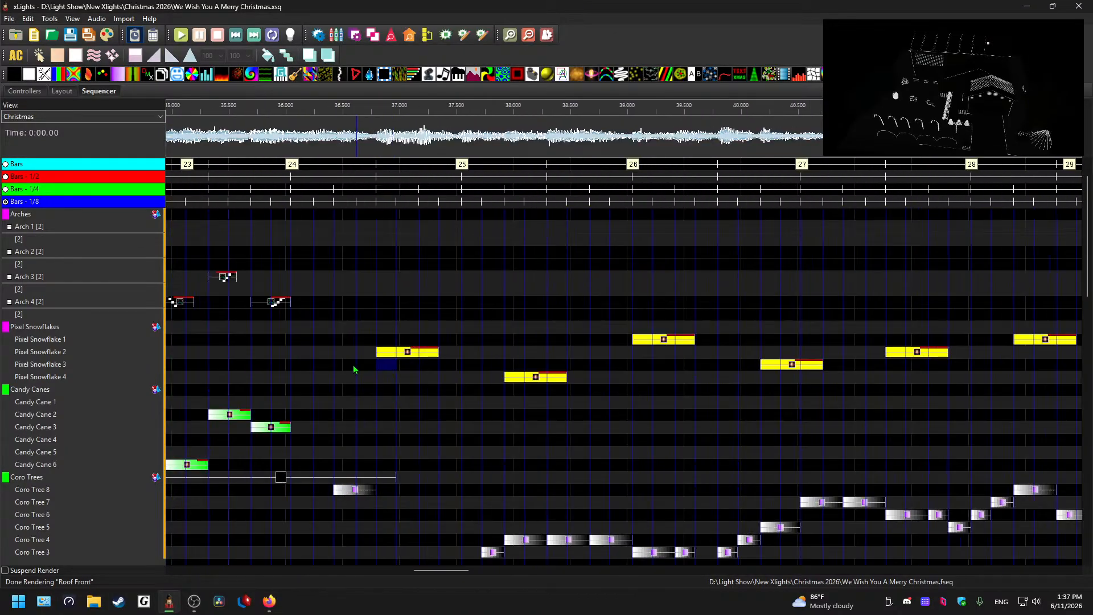
drag(390, 389, 415, 343)
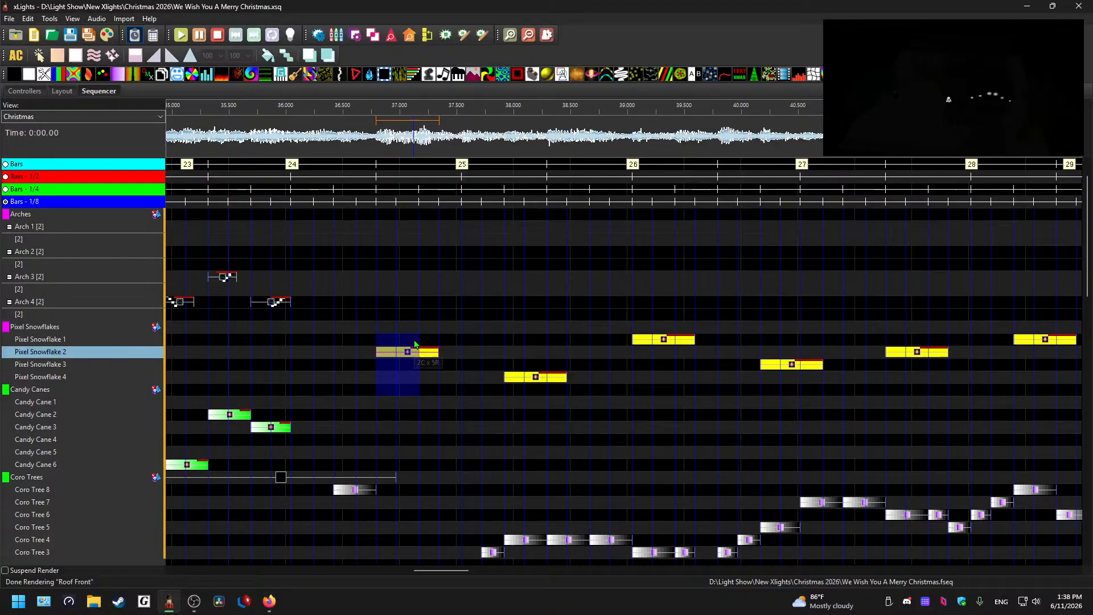
scroll(922, 342, down, 1)
drag(689, 343, 865, 342)
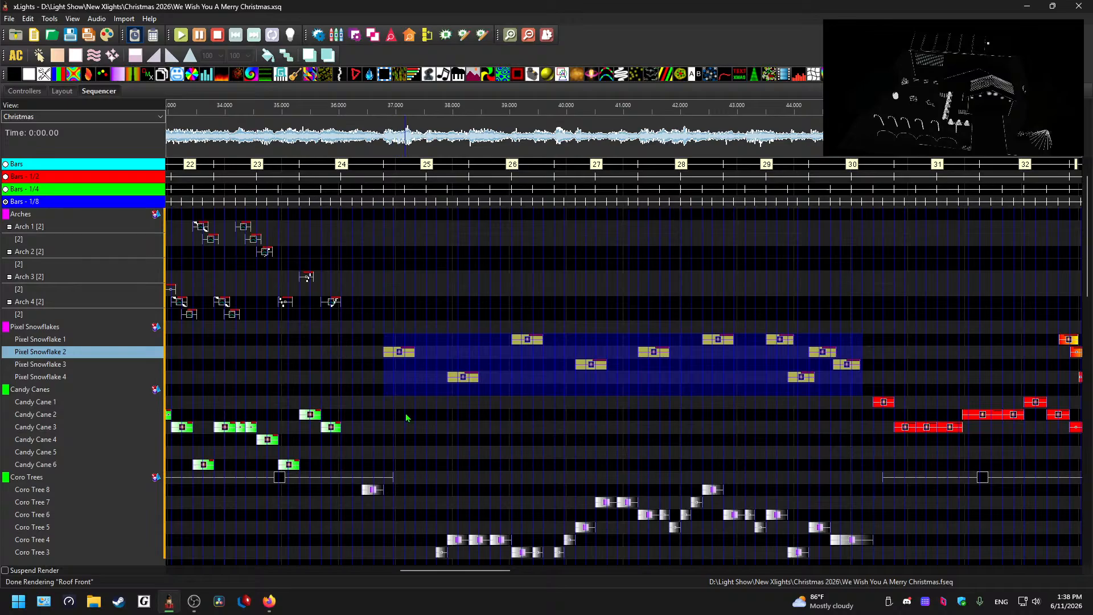
Step: Paste the copied yellow effects onto Pixel Snowflake 1 to 4, starting on Pixel Snowflake 1 at bar 57
scroll(407, 418, up, 2)
scroll(399, 415, down, 3)
drag(439, 571, 848, 607)
scroll(689, 513, up, 2)
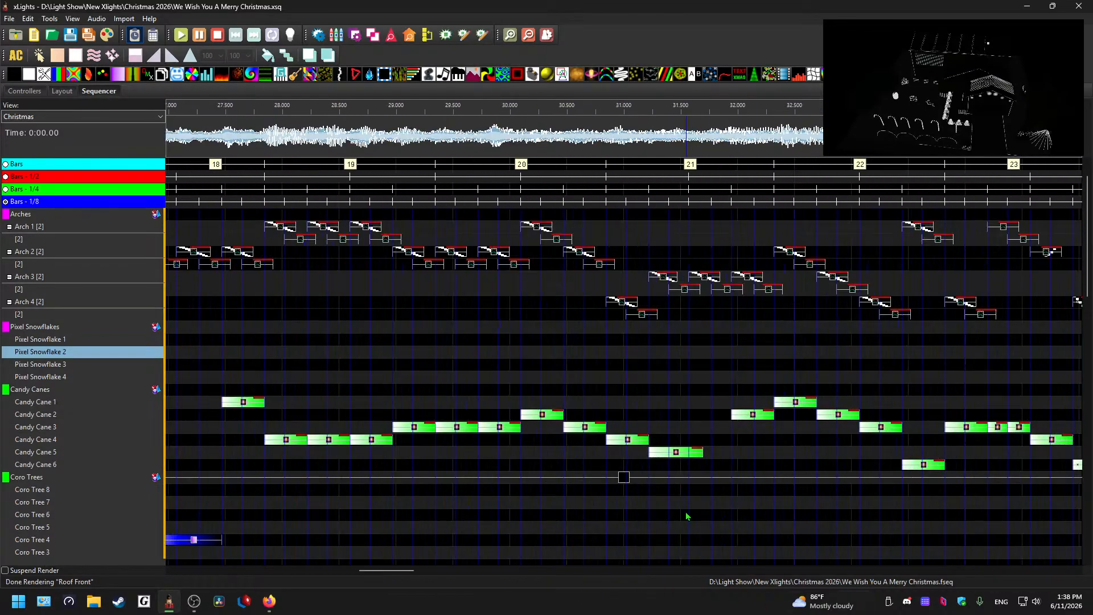
scroll(488, 533, down, 1)
drag(380, 571, 917, 604)
scroll(420, 505, down, 2)
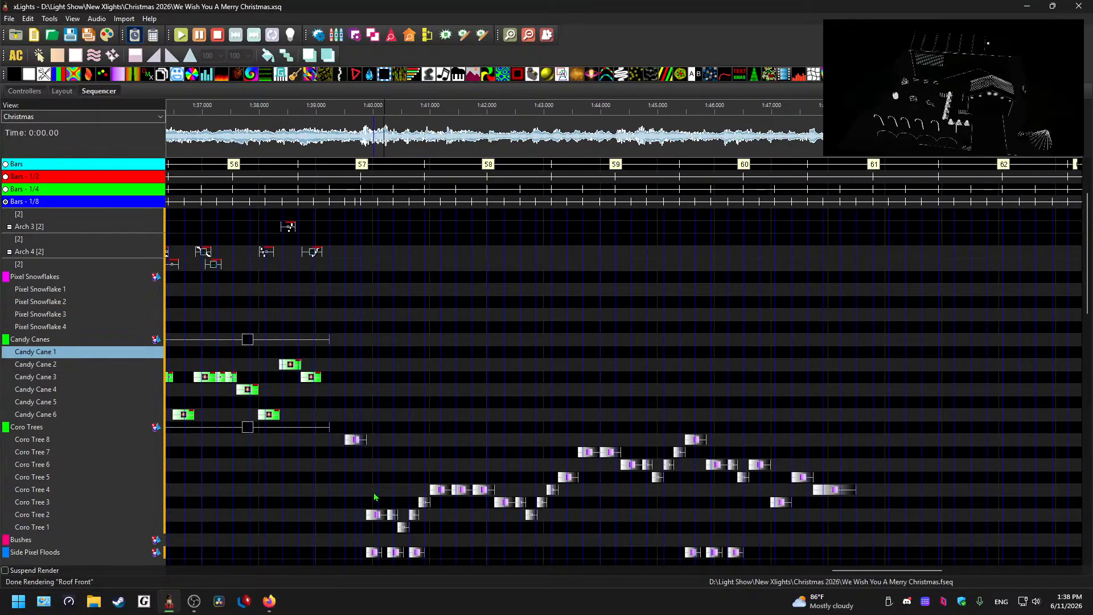
scroll(380, 448, down, 1)
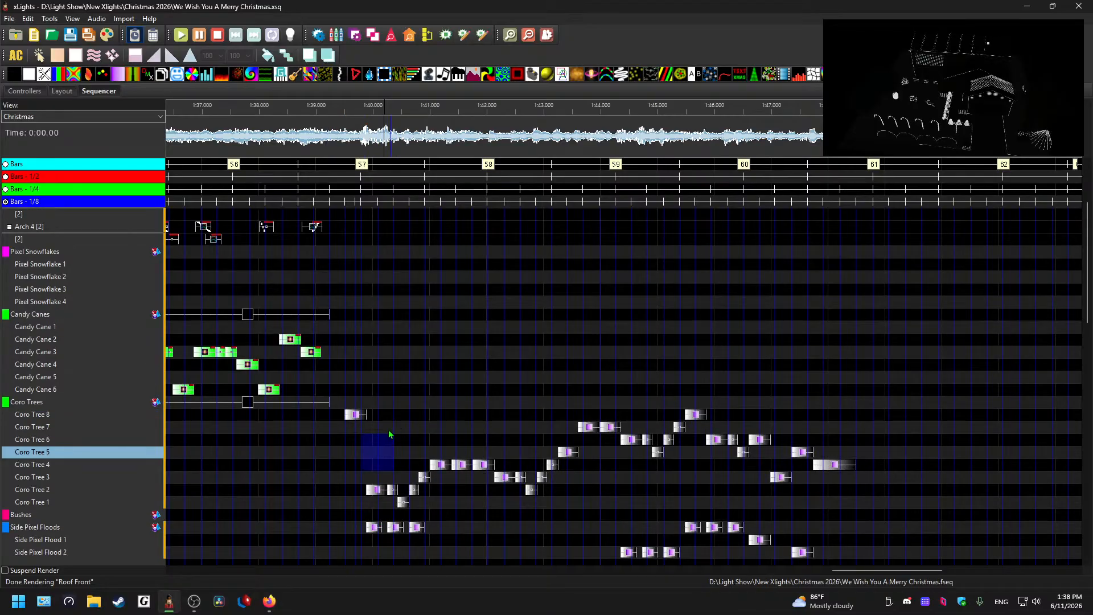
drag(383, 440, 374, 369)
scroll(371, 371, up, 4)
scroll(372, 373, up, 1)
click(374, 370)
key(ctrl+v)
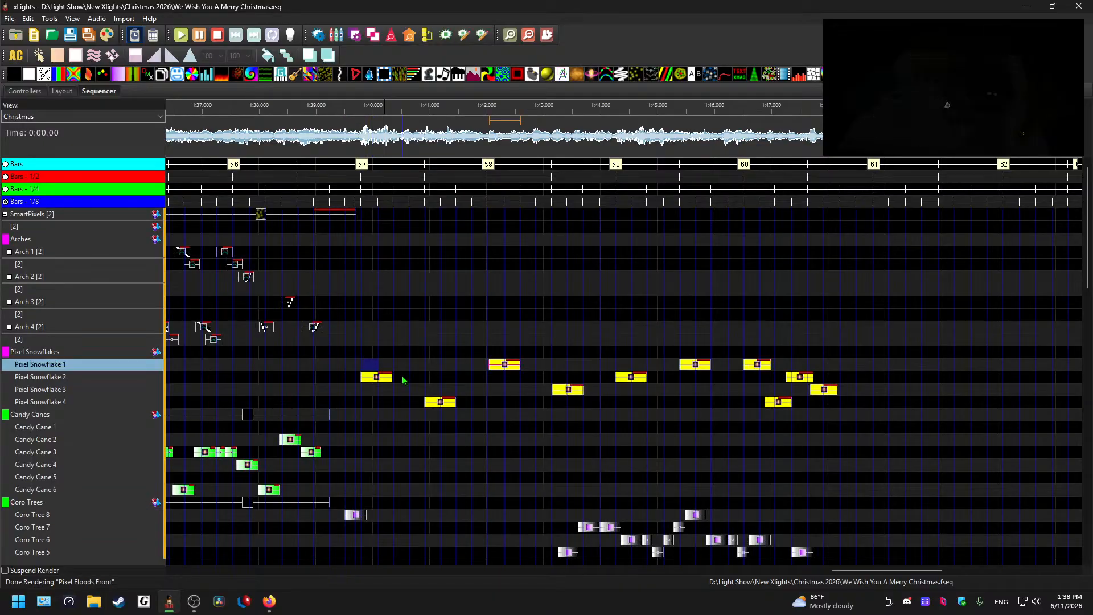
Step: Play back the pasted Pixel Snowflake effects from about 1:39.2 to about 1:54
click(942, 96)
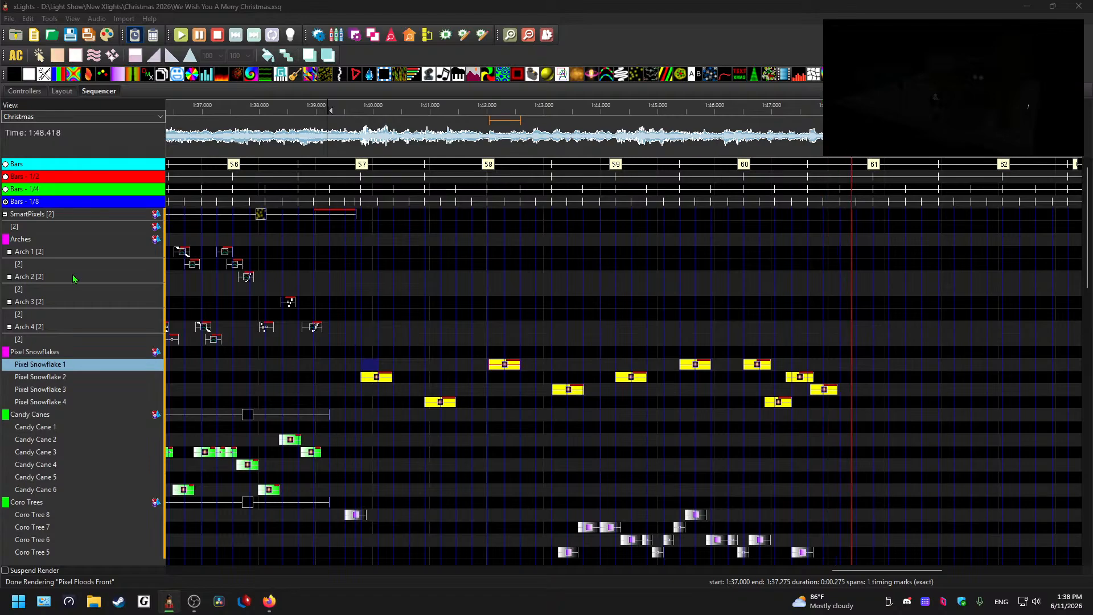
scroll(886, 379, down, 2)
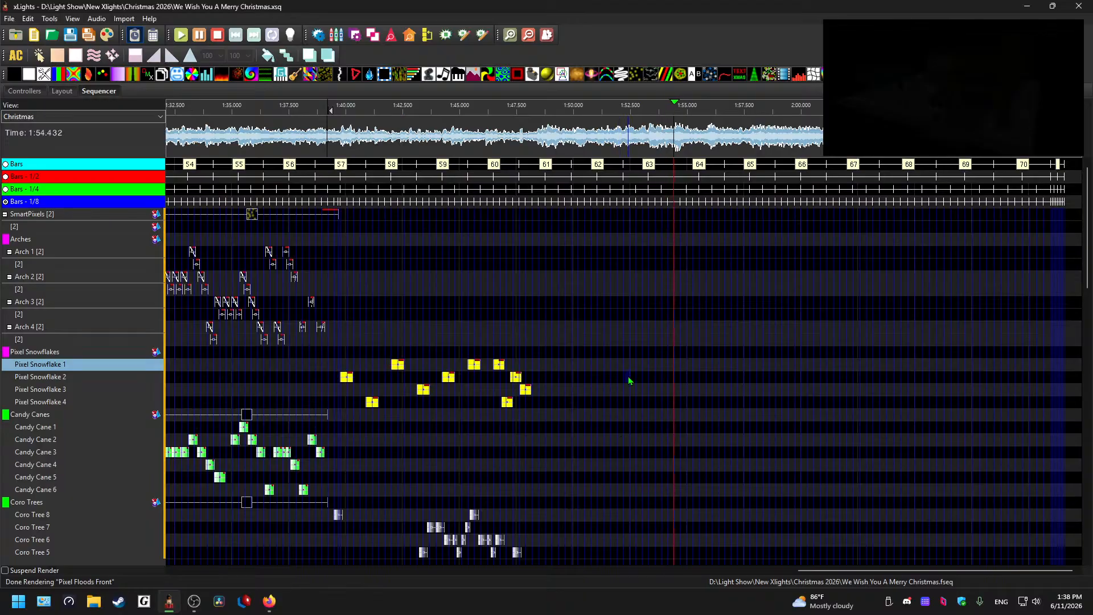
key(space)
Step: Play back from about 0:47.7 and copy the red and yellow Pixel Snowflake 1 to 4 effects between about 0:48.7 and 0:56.6
mouse_move(880, 571)
mouse_down()
mouse_move(660, 560)
mouse_move(494, 517)
mouse_up()
click(491, 135)
key(space)
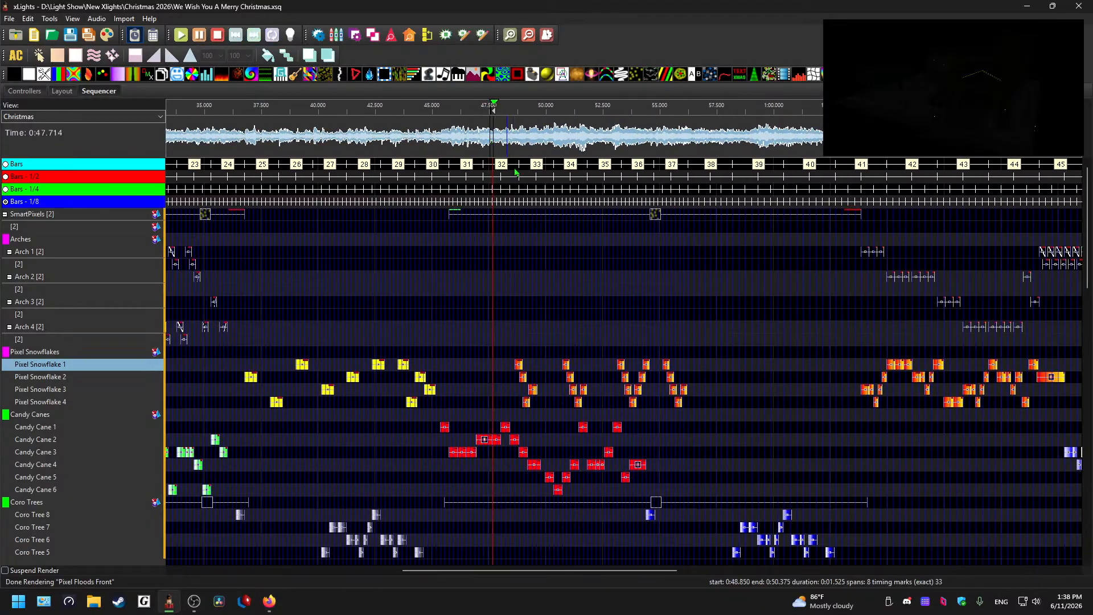
scroll(593, 369, up, 1)
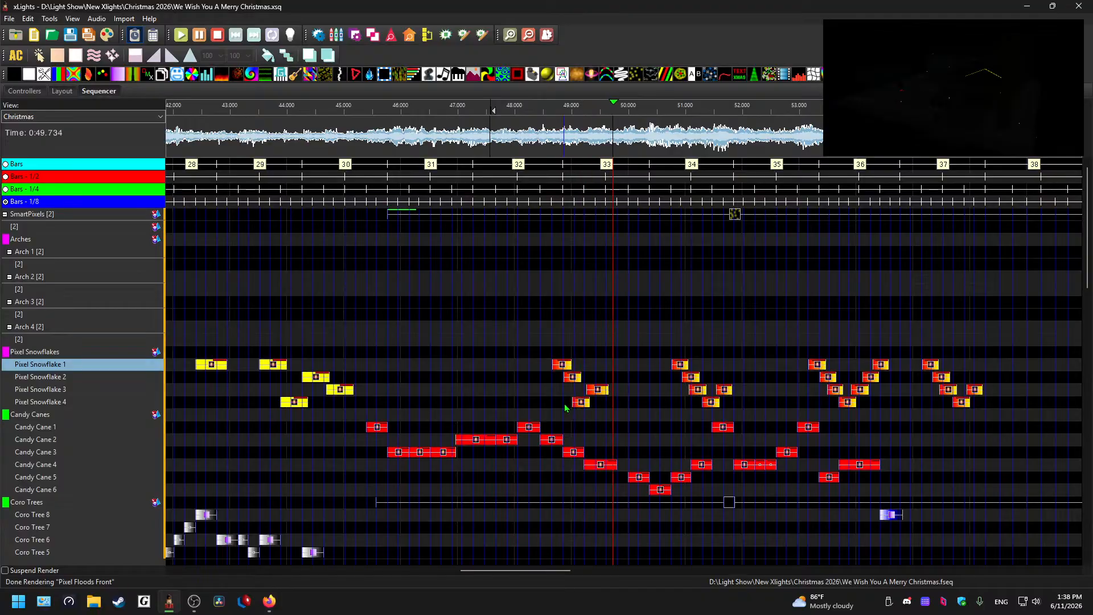
drag(561, 400, 1007, 366)
Step: Try pasting the copied red and yellow effects onto Pixel Snowflake 1 to 4 from about 1:51.4 and undo the paste
drag(525, 569, 957, 570)
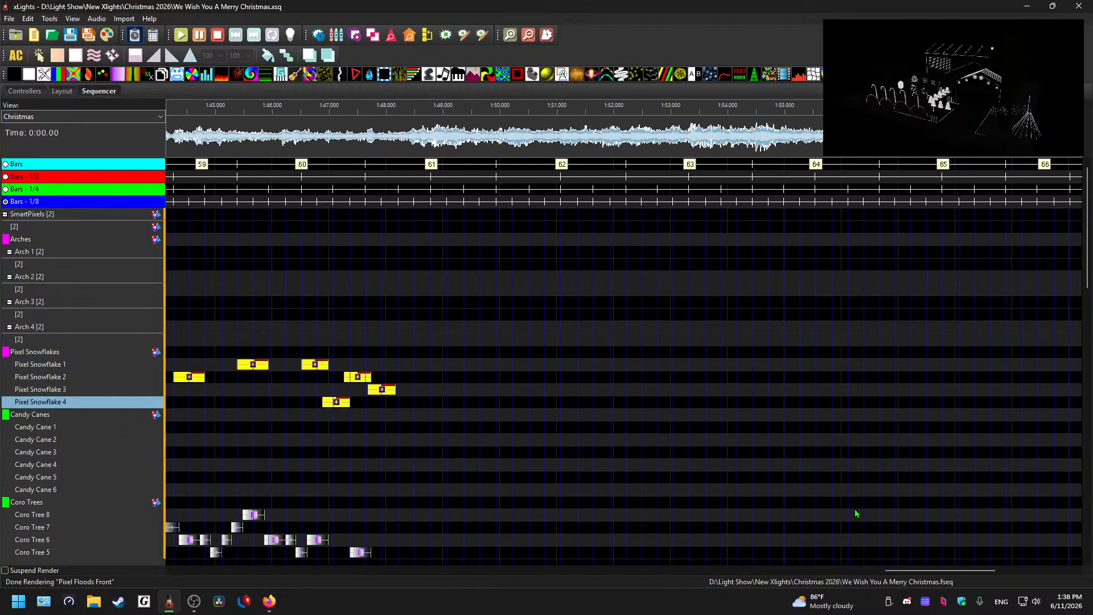
click(369, 147)
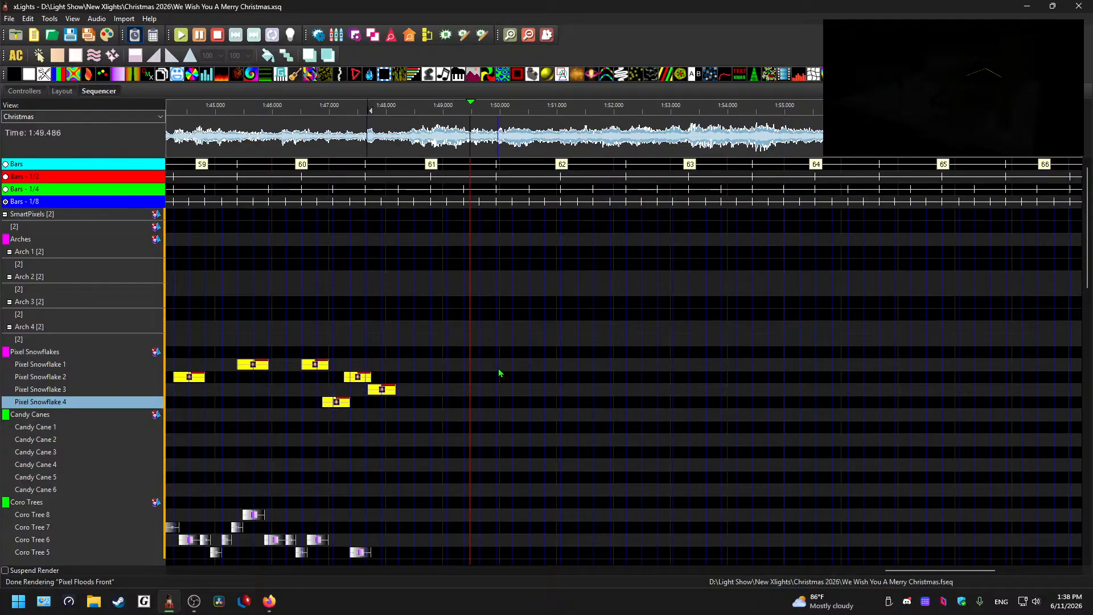
click(616, 368)
click(547, 148)
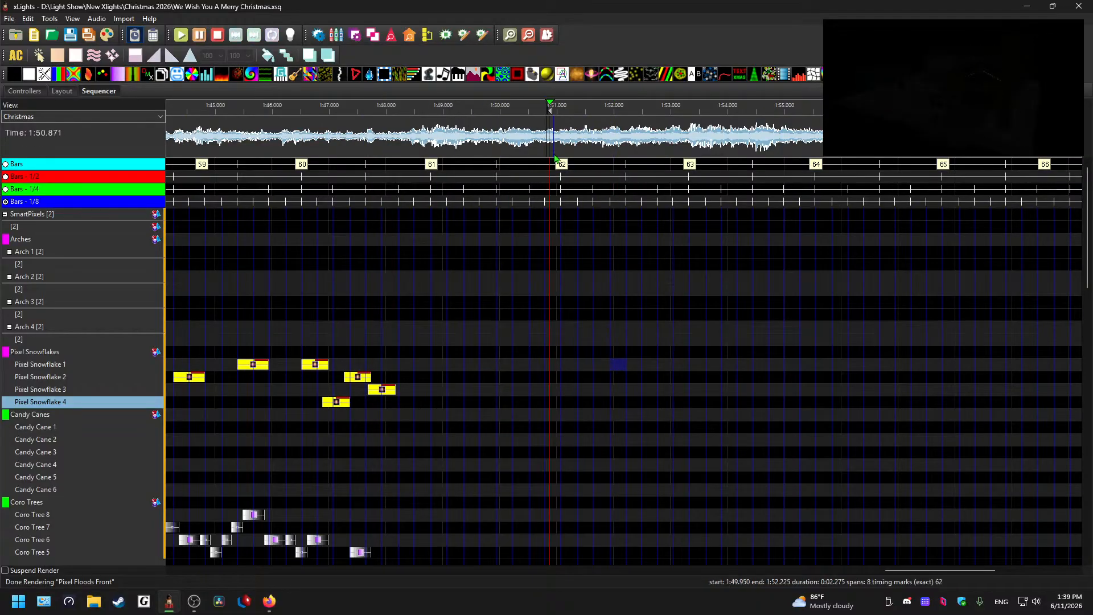
click(590, 364)
key(ctrl+v)
click(531, 122)
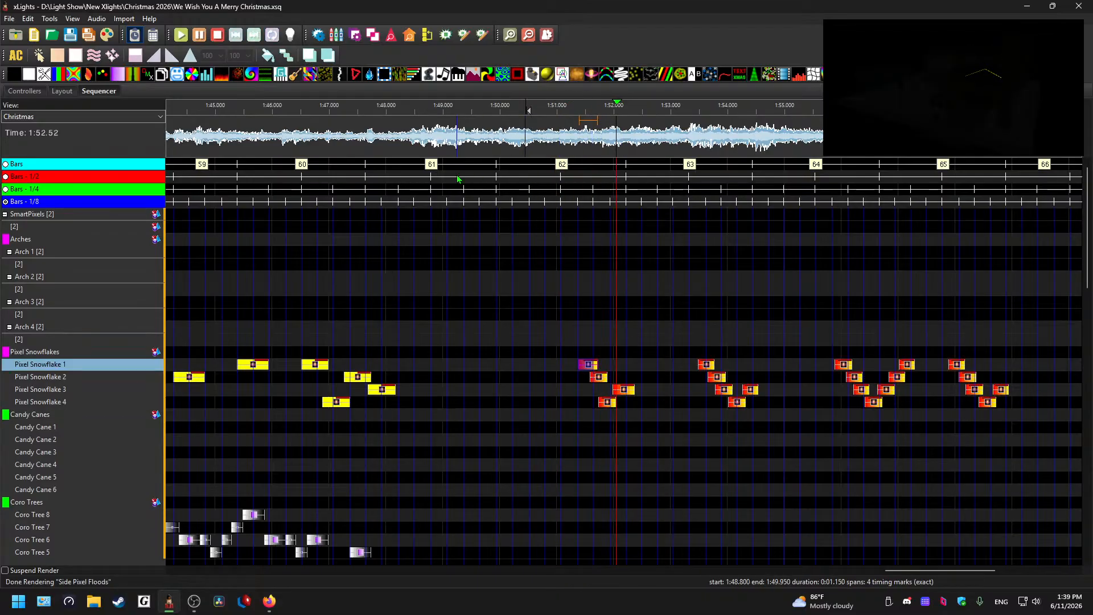
key(ctrl+z)
Step: Paste the red and yellow effects onto Pixel Snowflake 1 to 4 from about 1:51.7 and play back through the song's ending
key(ctrl+y)
click(584, 132)
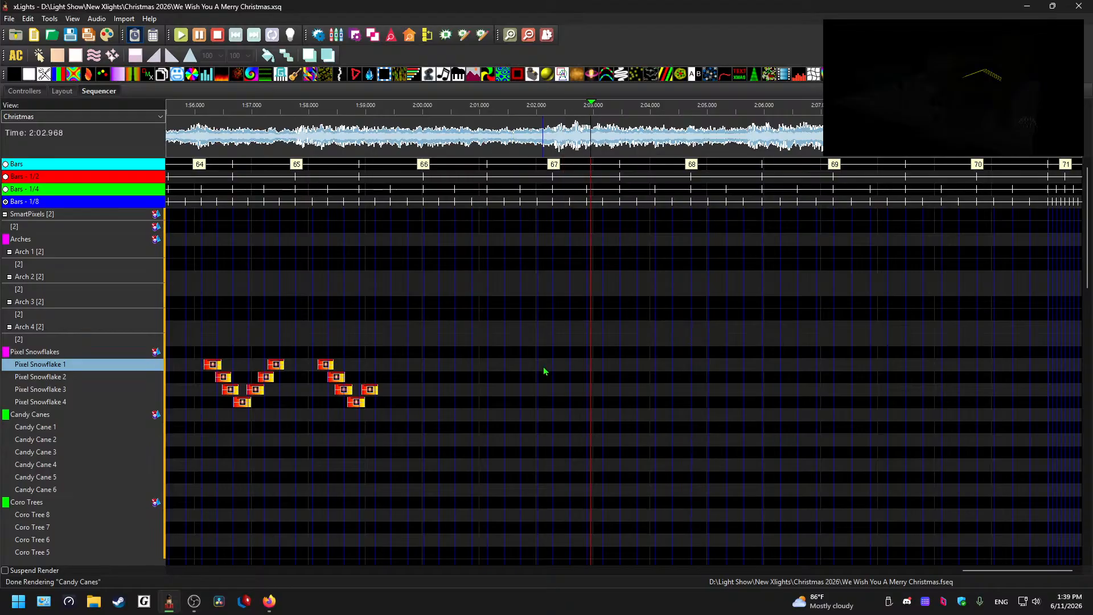
scroll(543, 371, down, 2)
scroll(685, 395, down, 1)
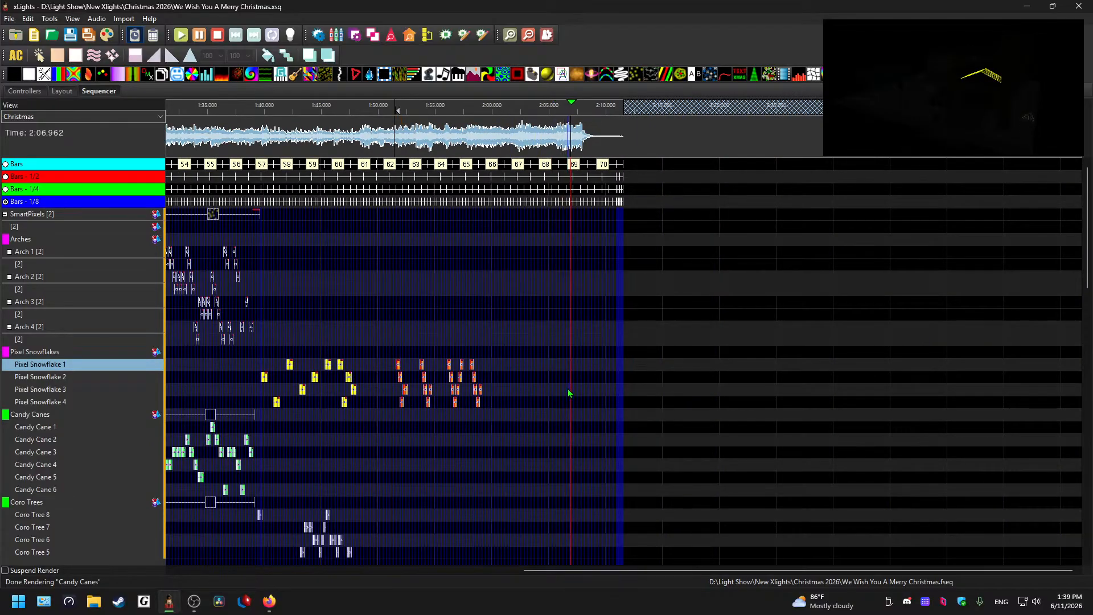
key(space)
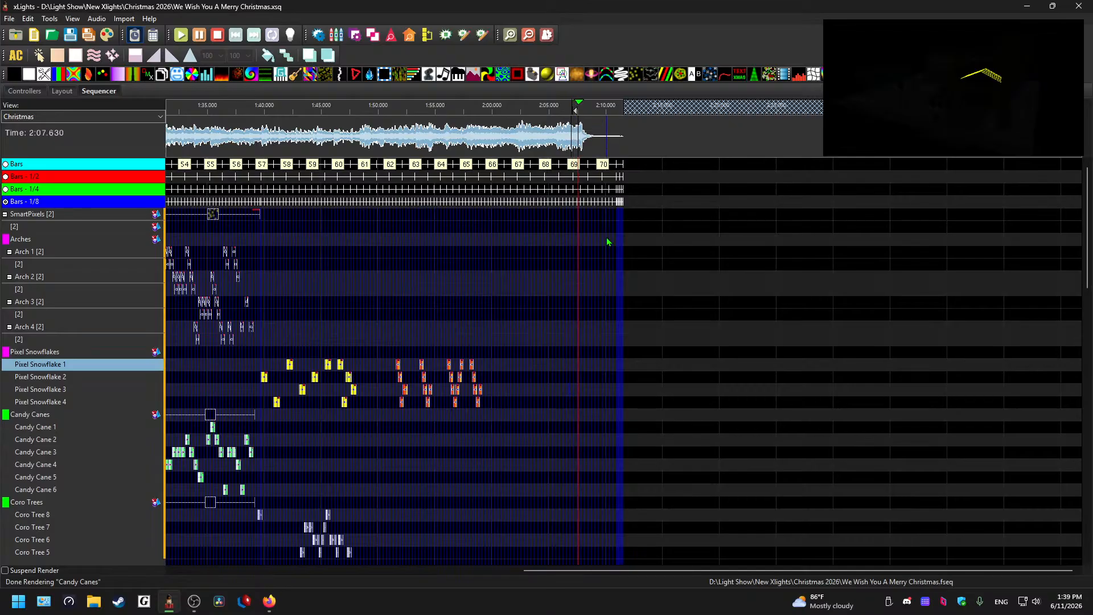
key(space)
Step: Copy the red Candy Cane 1 to 6 effects between about 0:45.4 and 0:55
drag(874, 572, 454, 518)
scroll(508, 445, up, 1)
scroll(477, 480, up, 1)
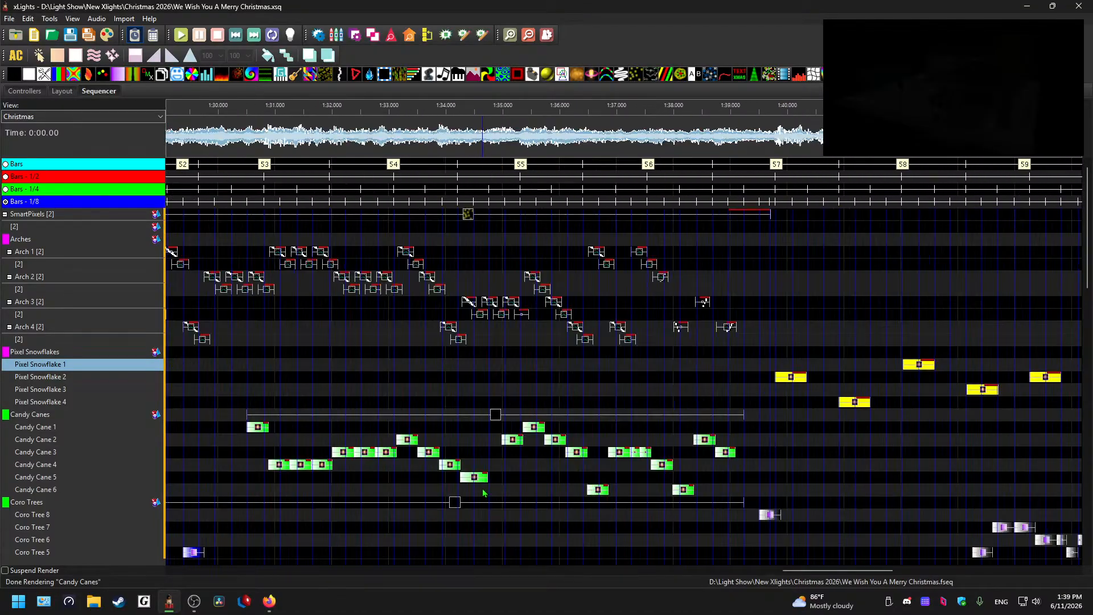
drag(844, 570, 520, 555)
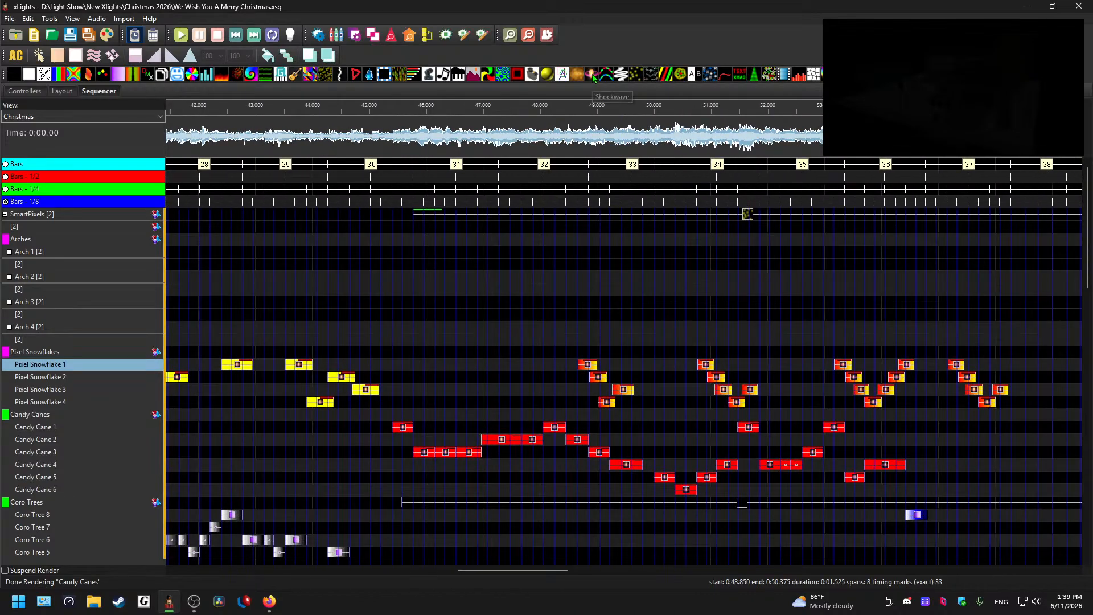
drag(391, 487, 935, 427)
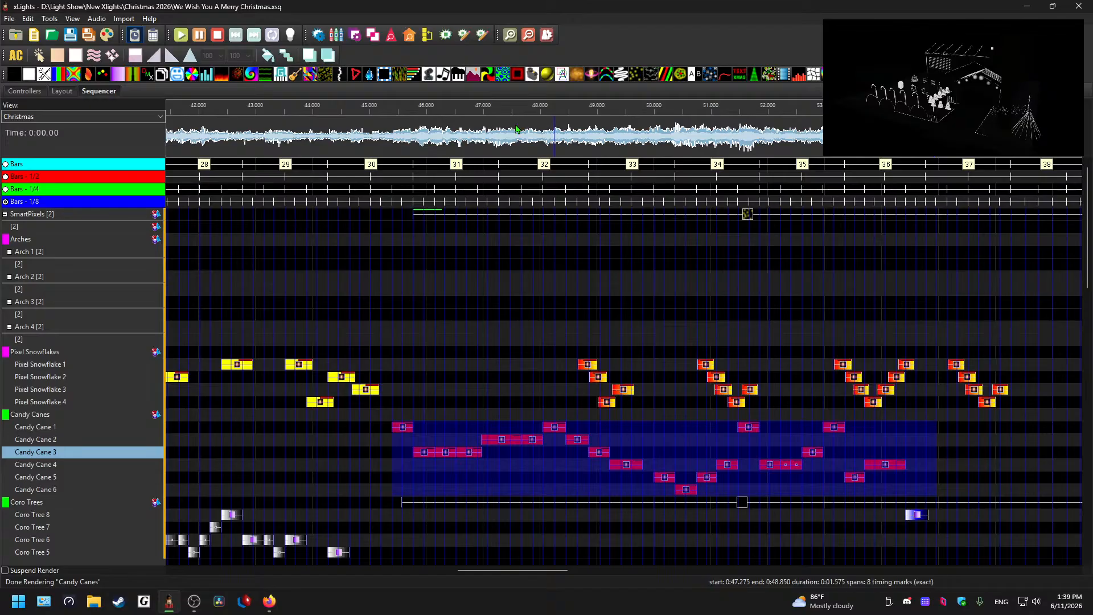
Step: Paste the copied red Candy Cane 1 to 6 effects starting at about 1:48.5 and play back the pasted passage
key(space)
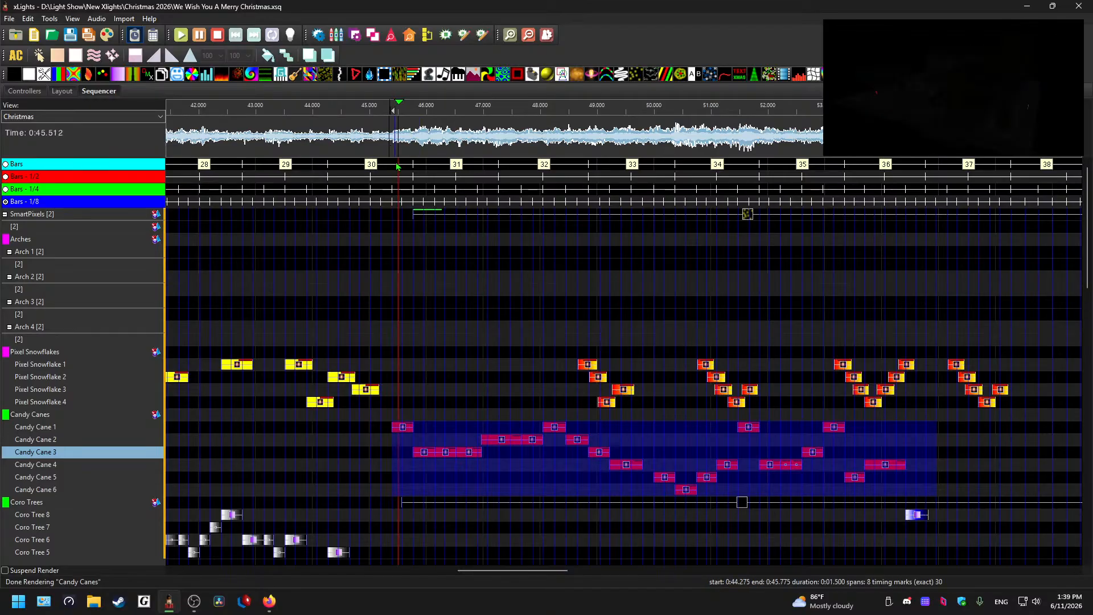
drag(536, 570, 980, 572)
click(239, 135)
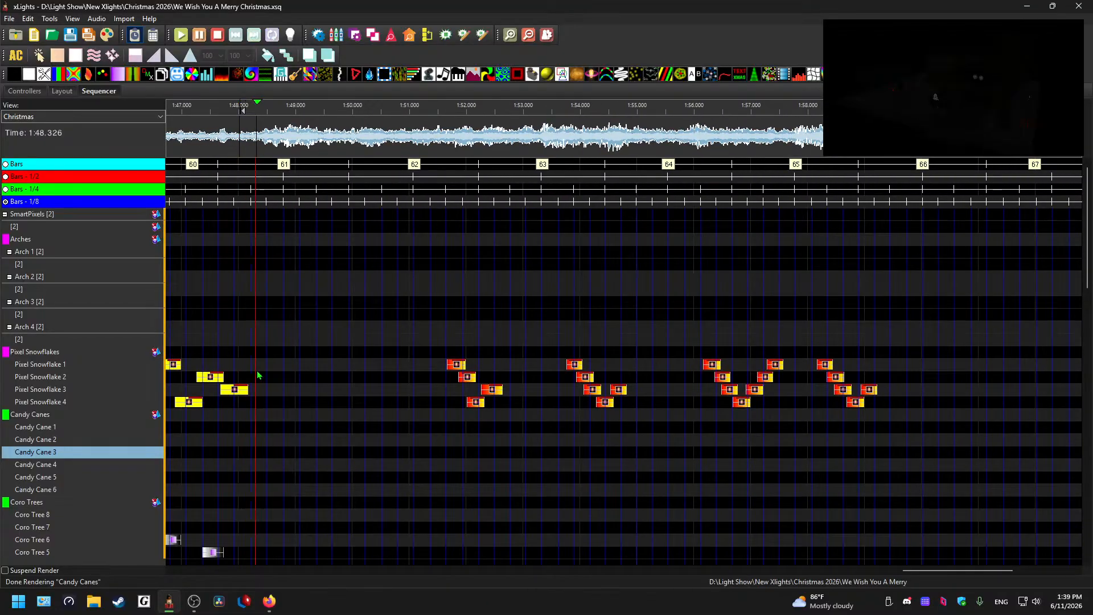
key(space)
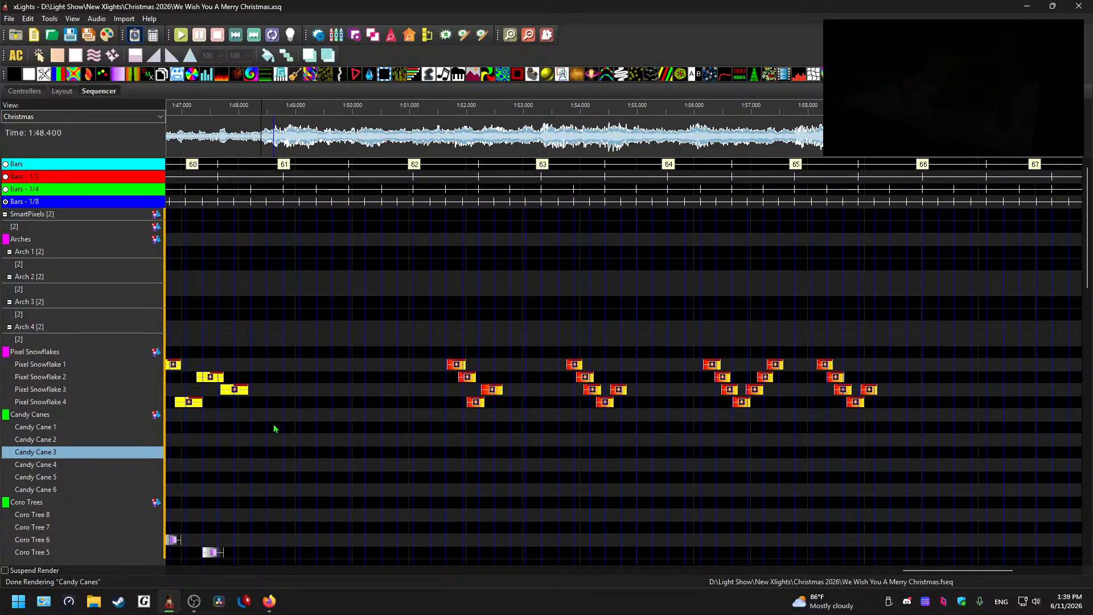
click(273, 427)
key(ctrl+v)
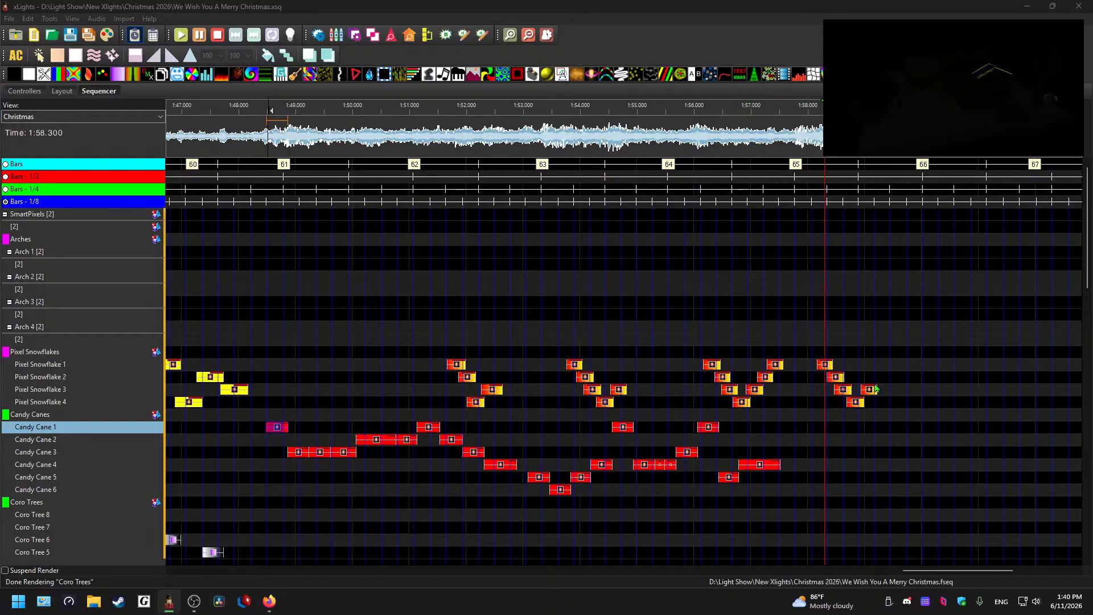
key(space)
Step: Select and copy the blue Coro Tree 1 to 8 effects between about 0:54.4 and 1:03.5
scroll(814, 468, down, 1)
drag(881, 570, 563, 557)
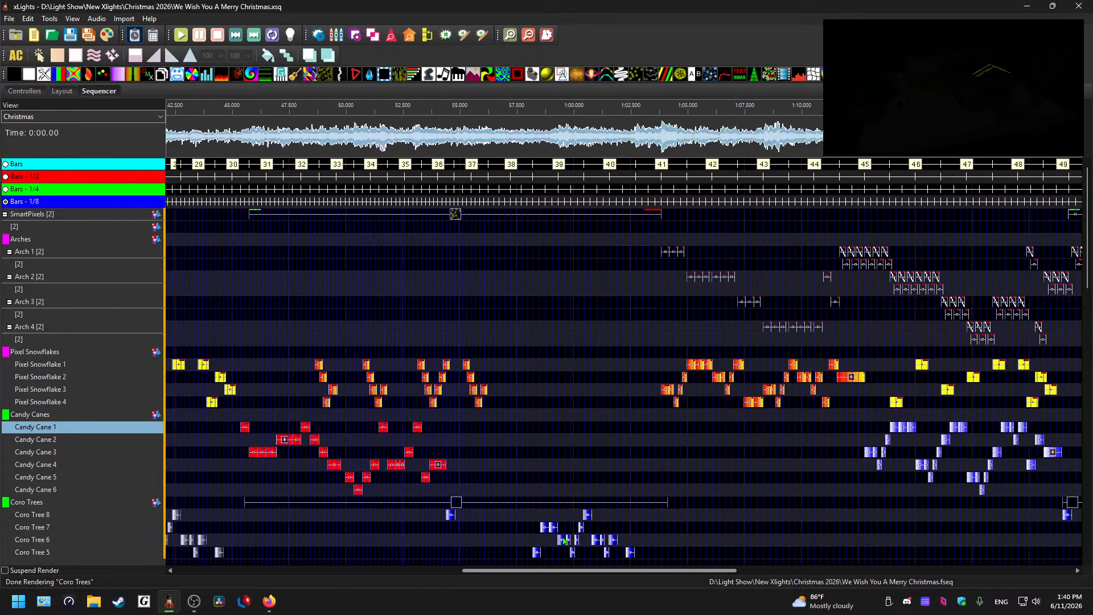
scroll(538, 436, down, 8)
scroll(504, 536, down, 3)
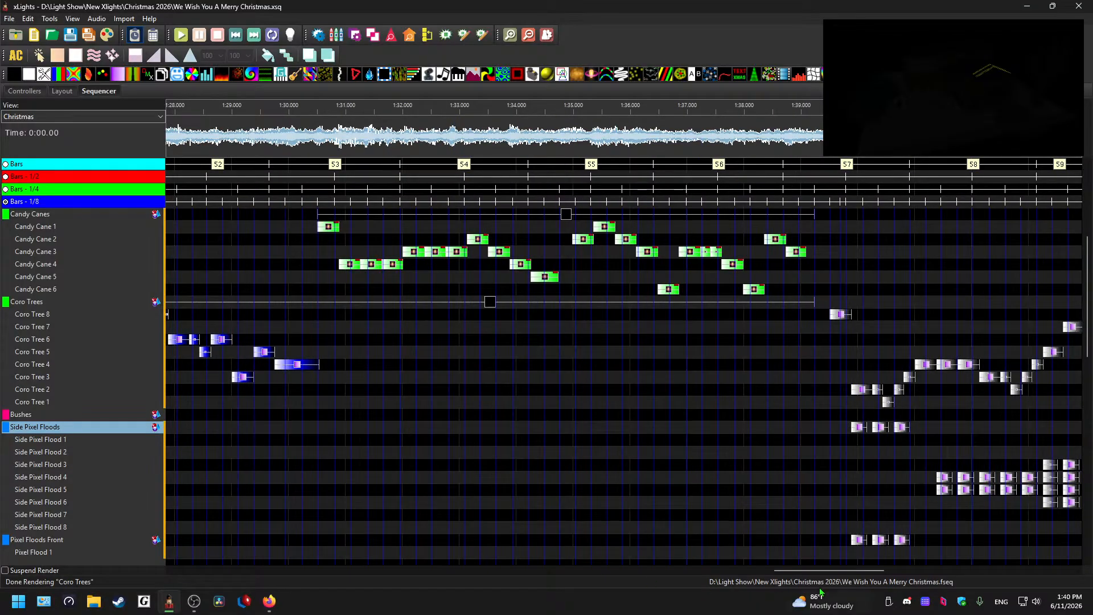
drag(819, 571, 561, 530)
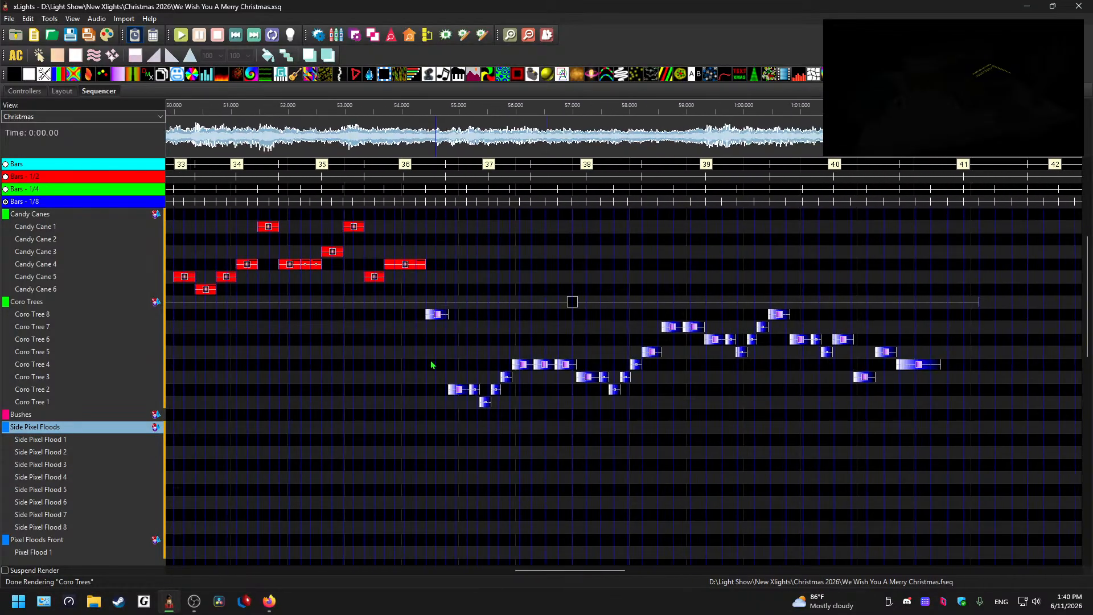
drag(434, 411, 965, 317)
Step: Paste the blue Coro Tree effects with the first on Coro Tree 8 at about 1:57.5, and play them back
mouse_move(593, 572)
mouse_down()
mouse_move(1080, 553)
mouse_move(979, 518)
mouse_up()
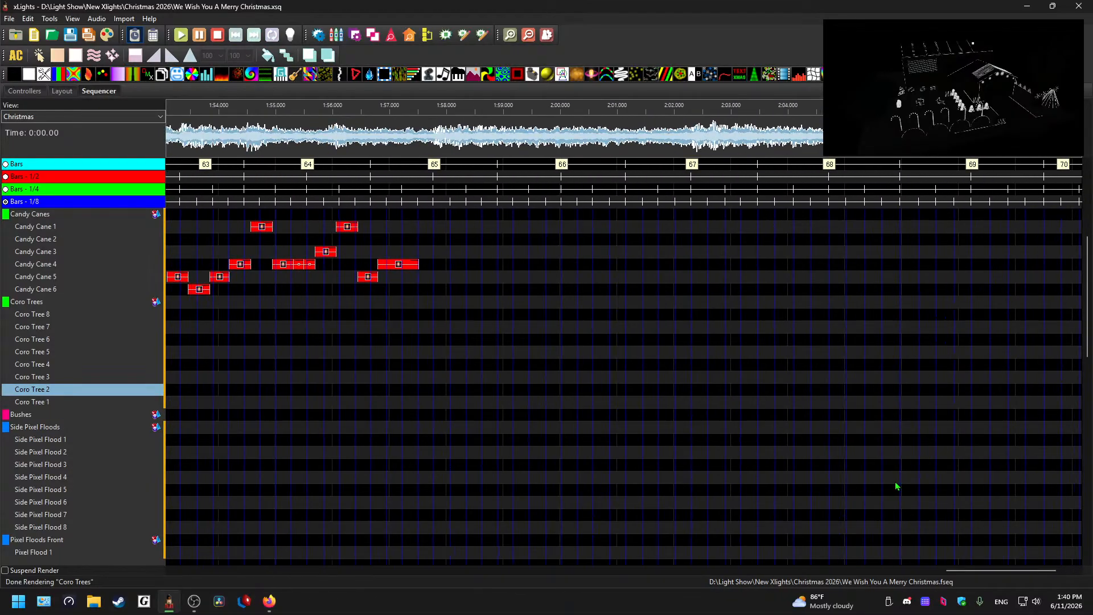
click(427, 142)
drag(412, 135, 420, 134)
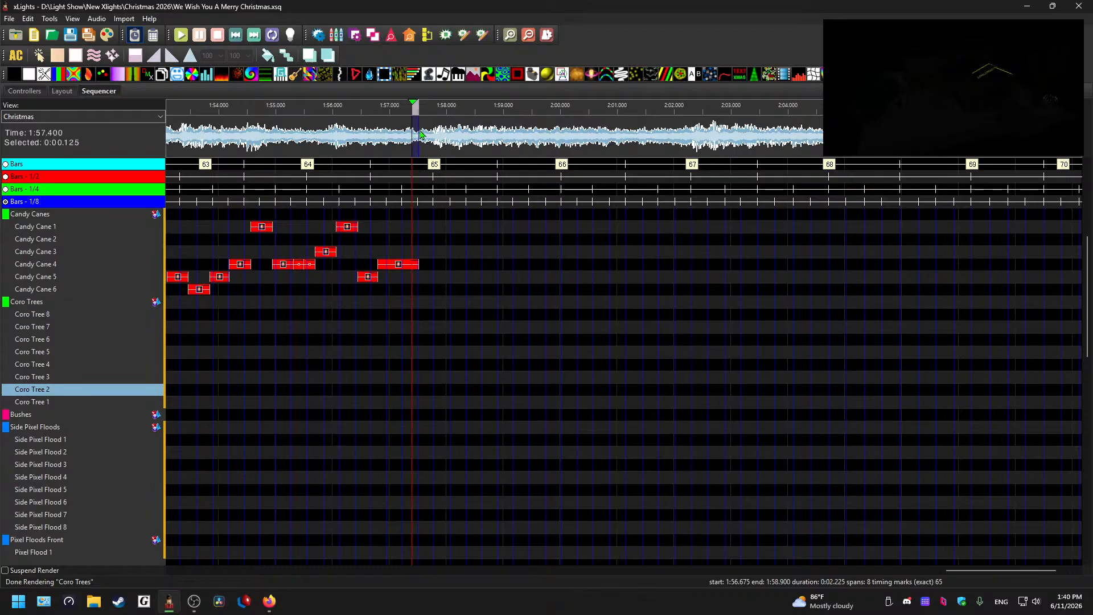
click(392, 136)
key(space)
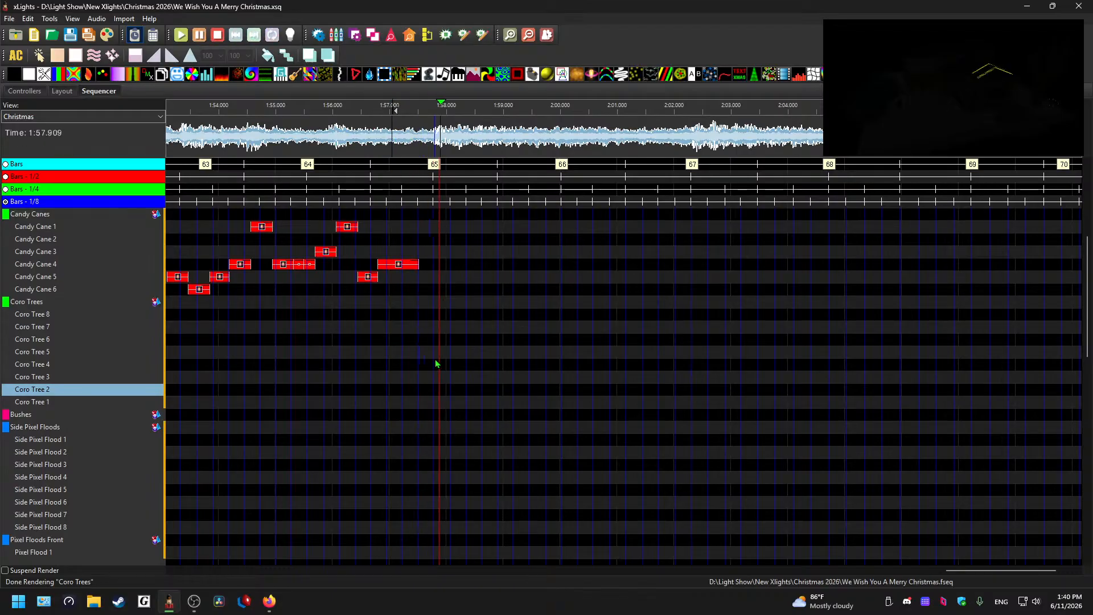
key(space)
click(425, 313)
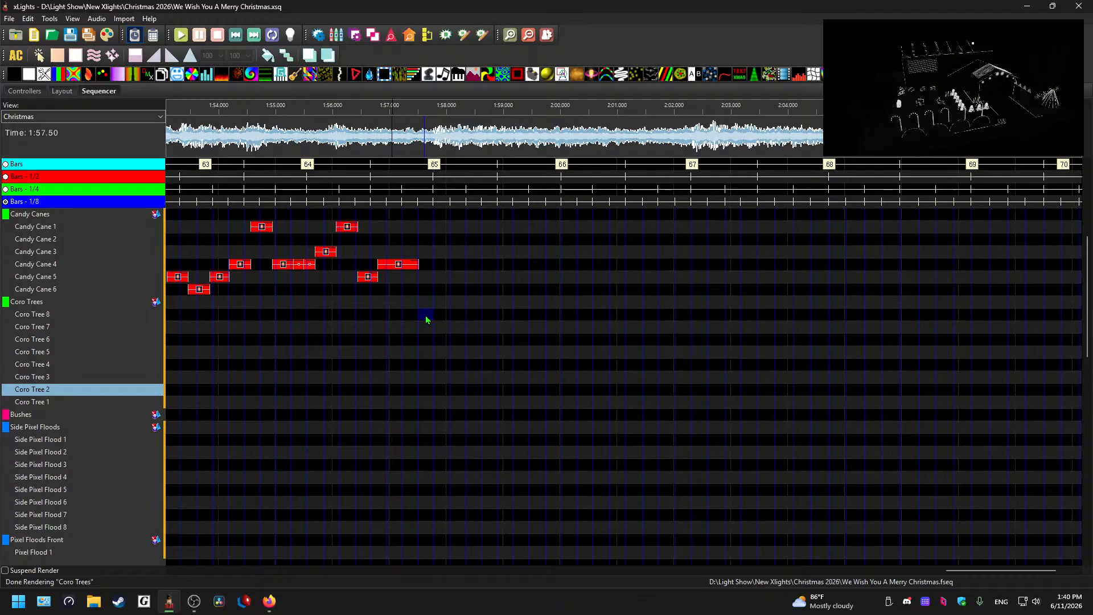
key(ctrl+v)
key(space)
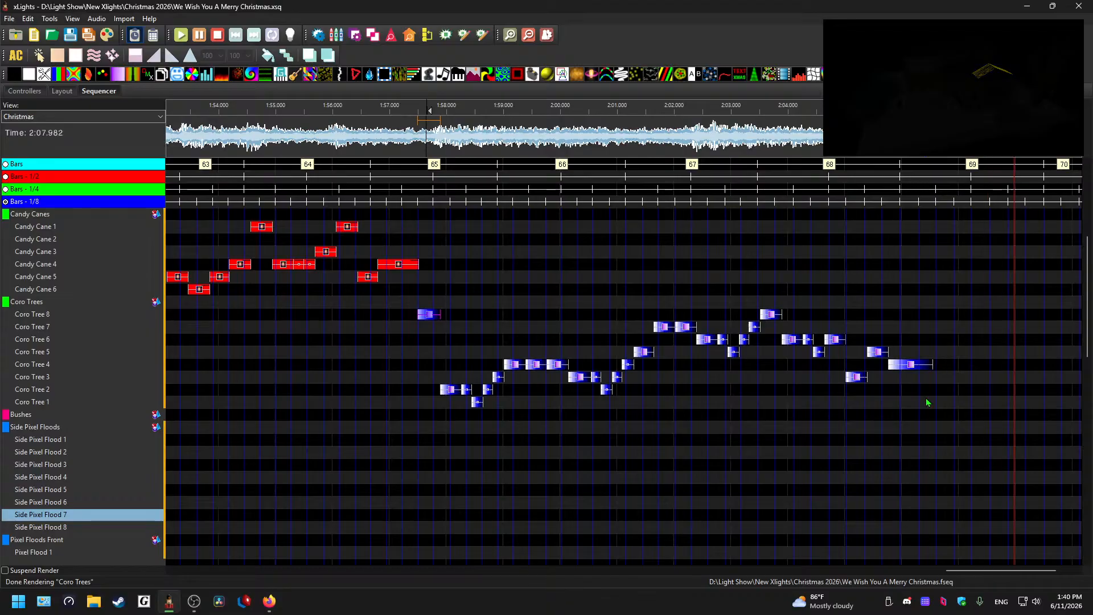
Step: Extend the last Coro Tree 4 effect at the song's ending to about 2:08.7 and play back the ending
click(794, 365)
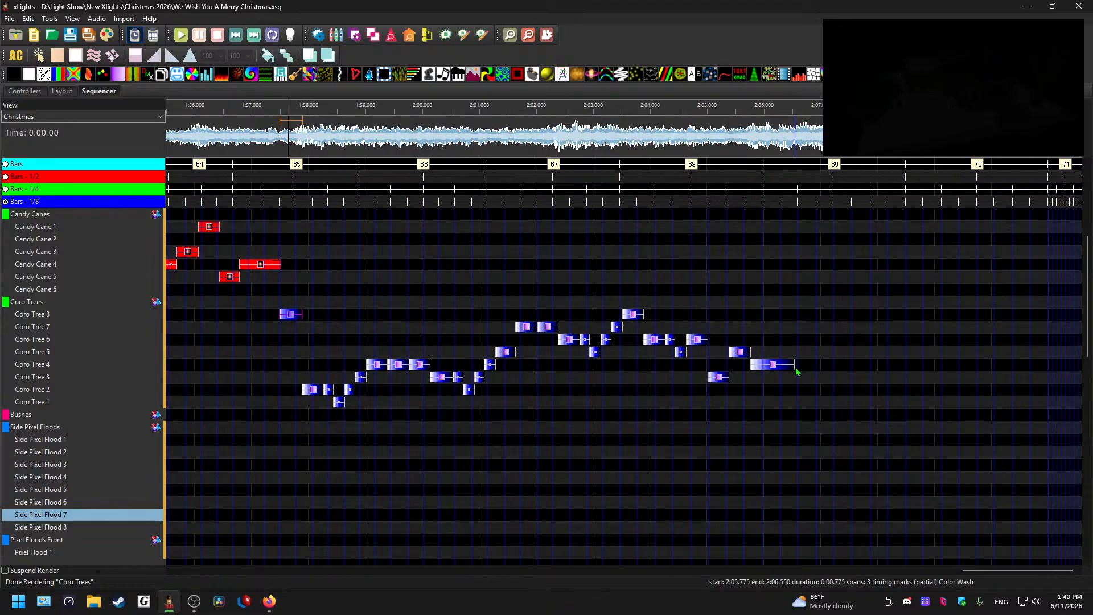
drag(794, 365, 928, 364)
drag(749, 132, 734, 132)
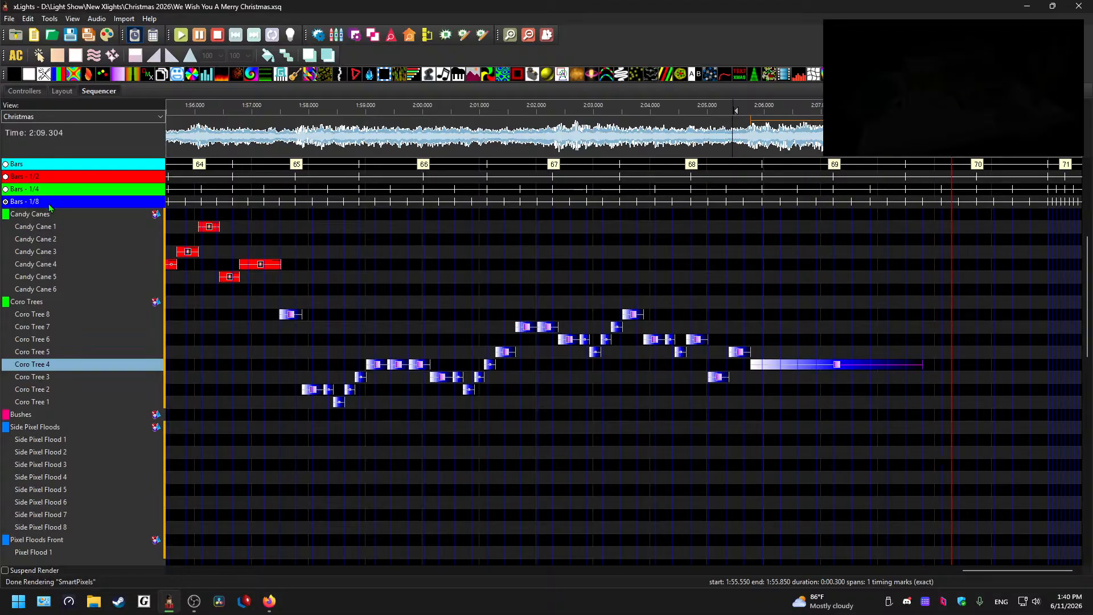
key(space)
drag(919, 365, 917, 364)
click(846, 149)
key(space)
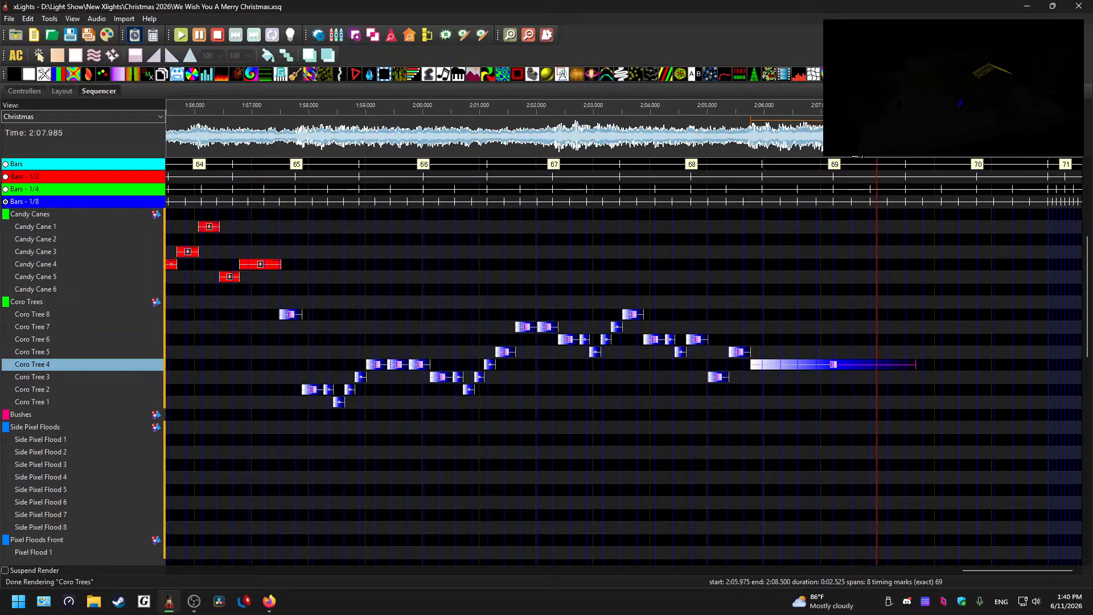
Step: Play back the sequence from about 1:09 and review the arch, snowflake, candy cane and tree effects
ctrl+scroll(826, 209, down, 3)
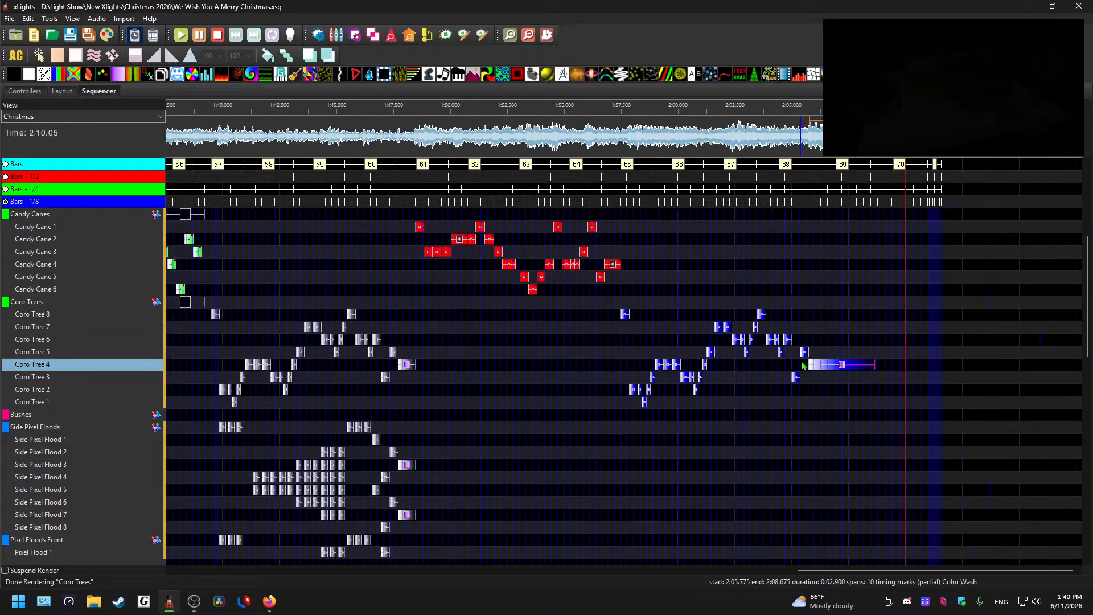
drag(839, 571, 909, 537)
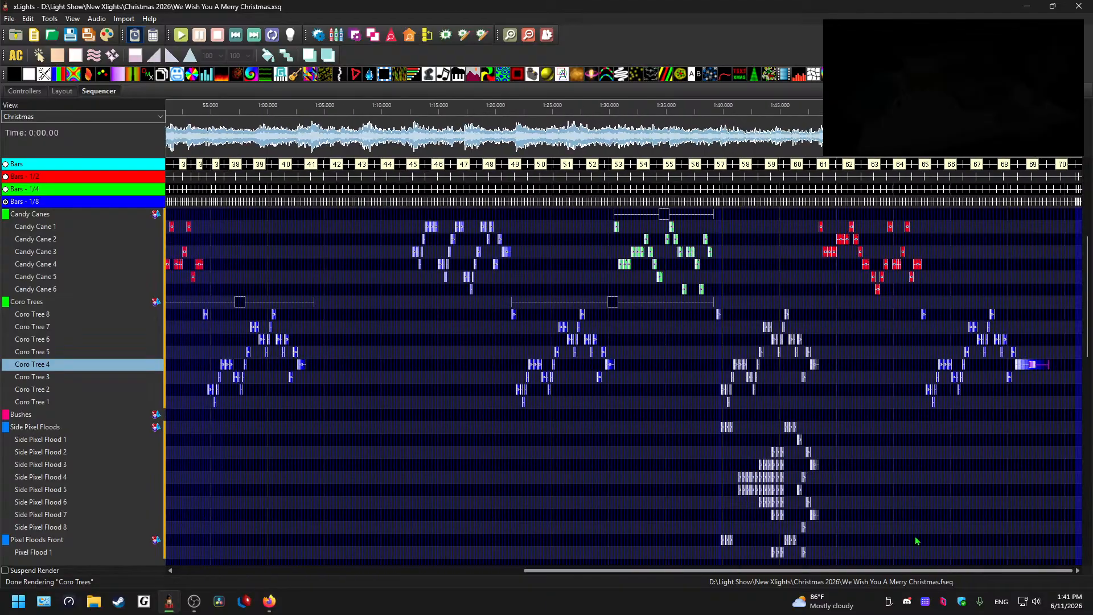
click(370, 140)
scroll(293, 431, up, 5)
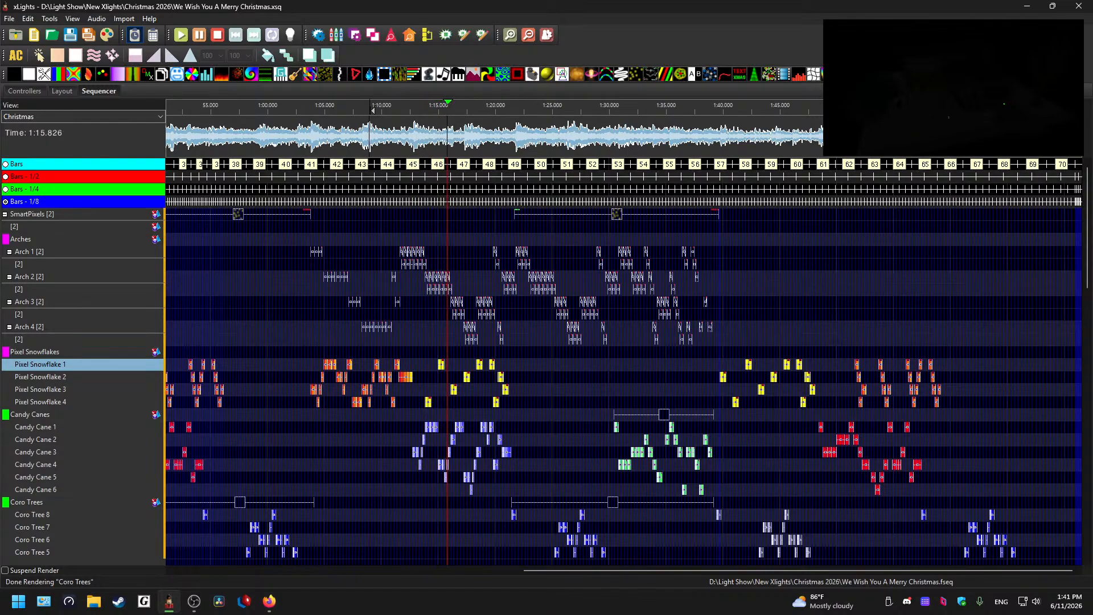
scroll(554, 414, up, 3)
scroll(650, 450, up, 1)
click(595, 430)
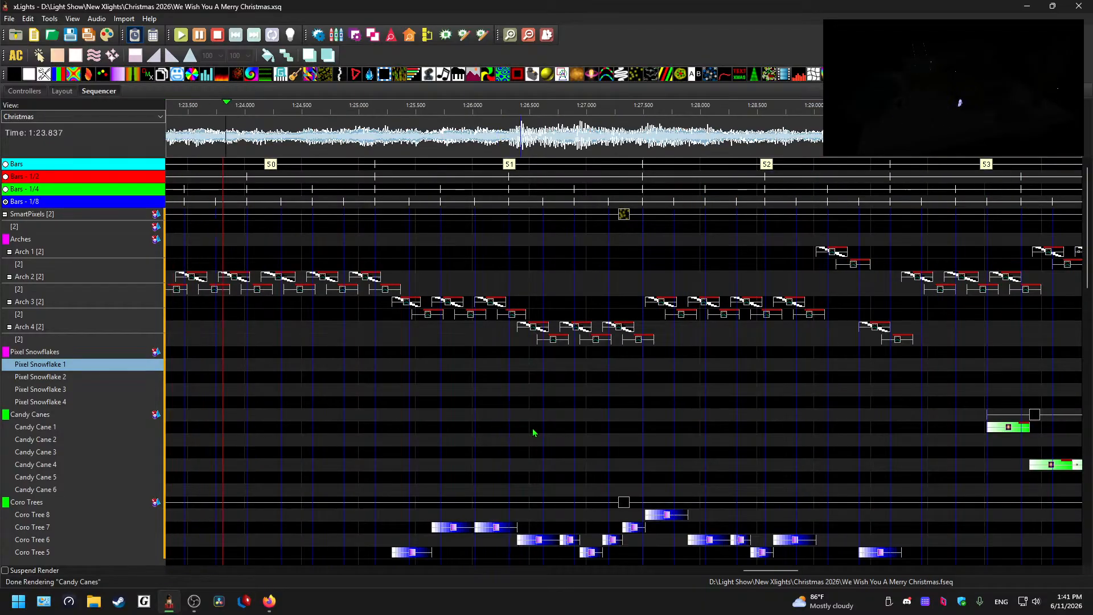
scroll(541, 414, down, 1)
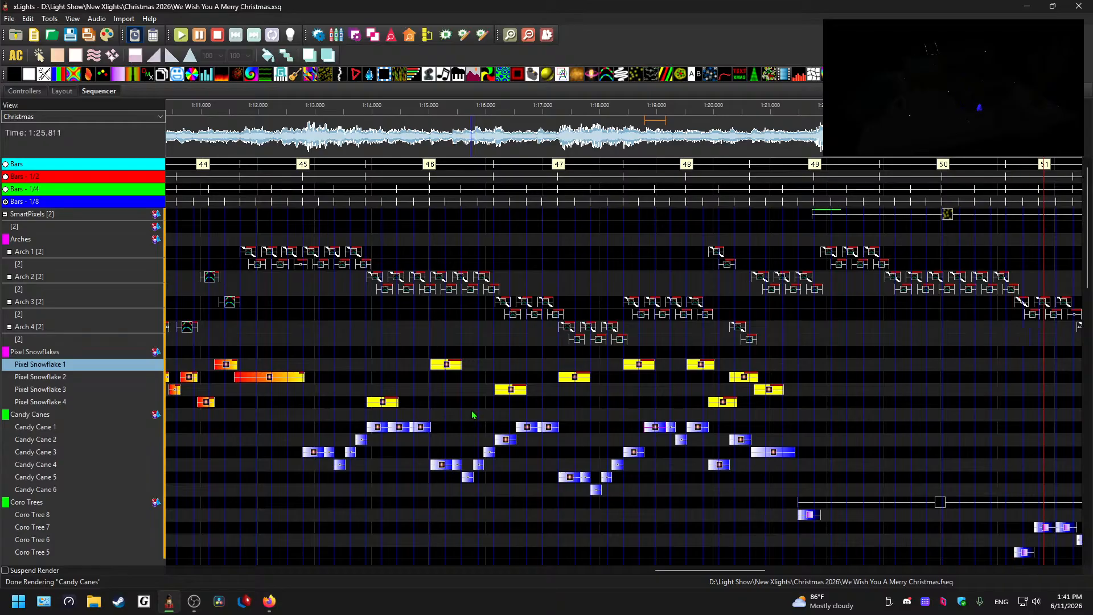
scroll(473, 411, down, 1)
Step: Look over the remaining effects and play back the transition from about 0:17
drag(614, 570, 748, 570)
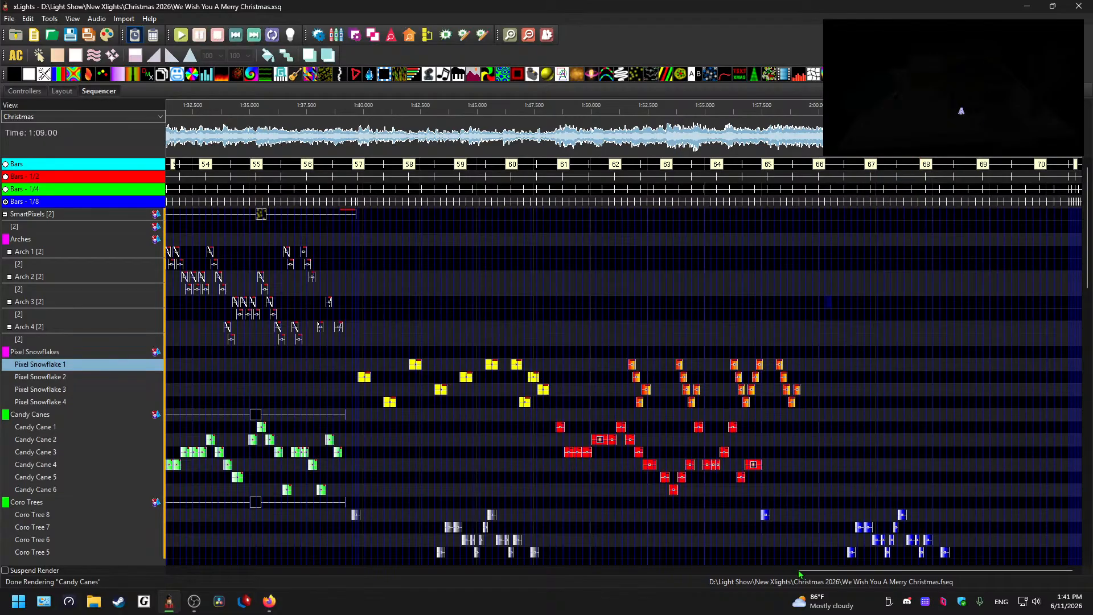
scroll(589, 530, left, 10)
scroll(656, 512, left, 20)
scroll(296, 529, left, 2)
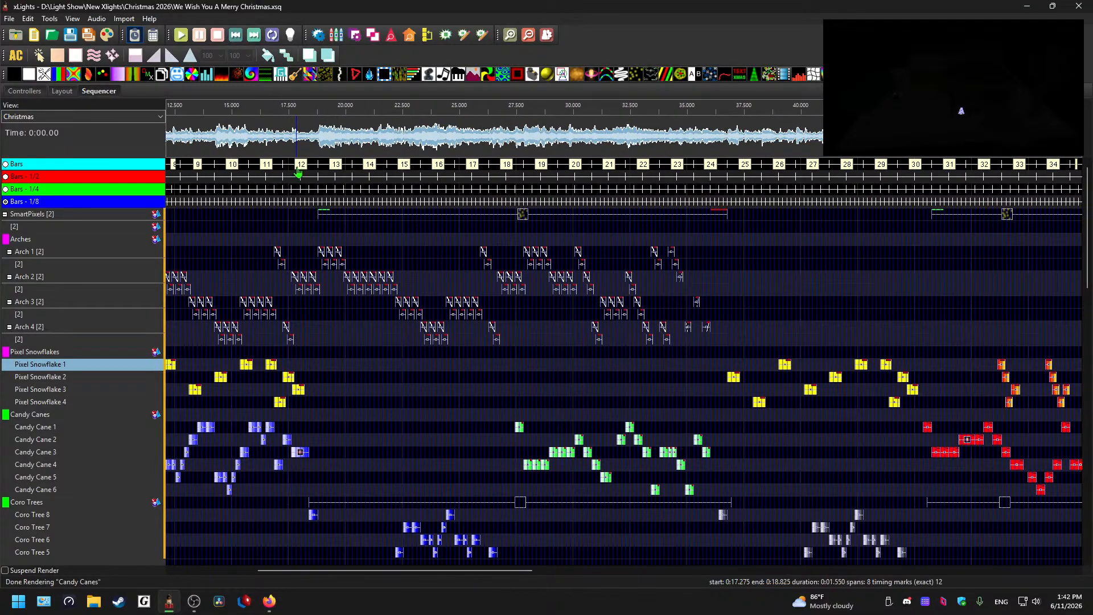
double_click(298, 170)
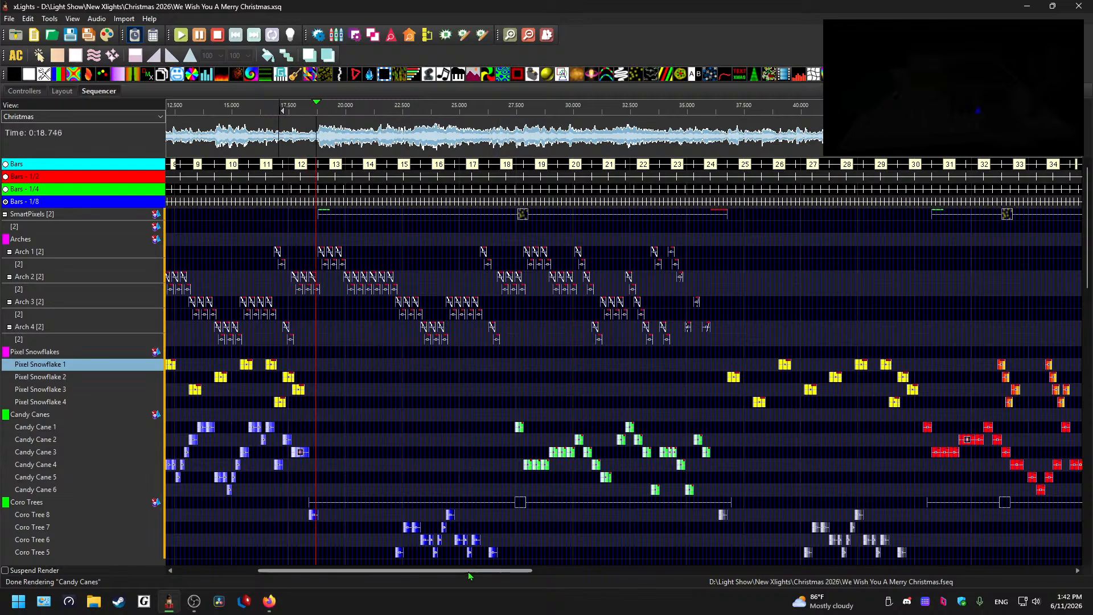
Step: Copy the SmartPixels Snowflakes effect between about 0:45.8 and 1:03.9, paste it at 1:48.5, and play it back
drag(469, 574, 644, 575)
click(549, 218)
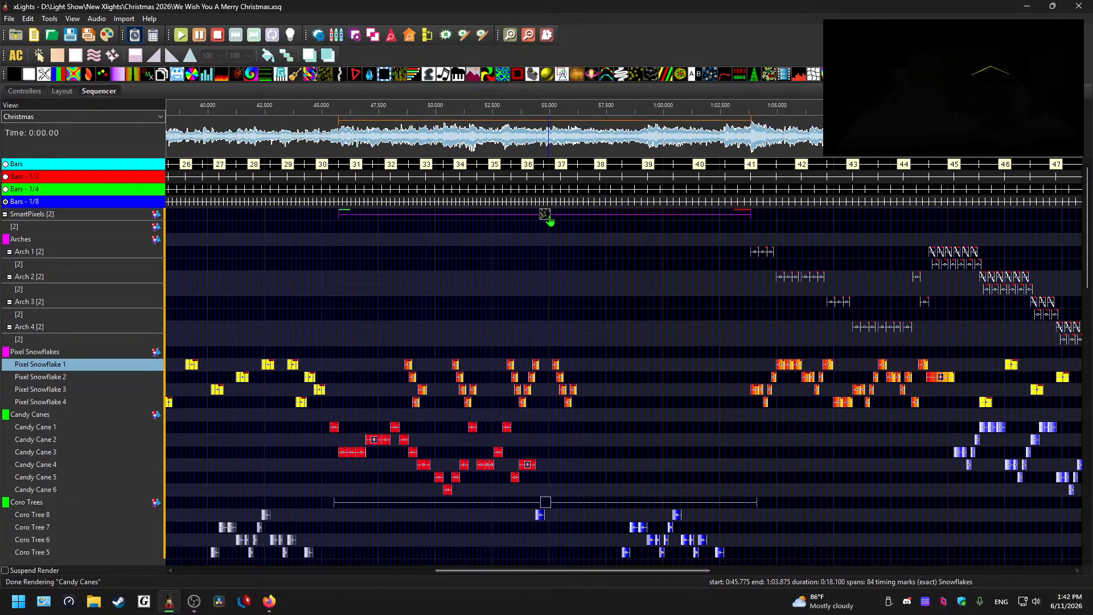
scroll(360, 263, up, 2)
drag(572, 568, 957, 582)
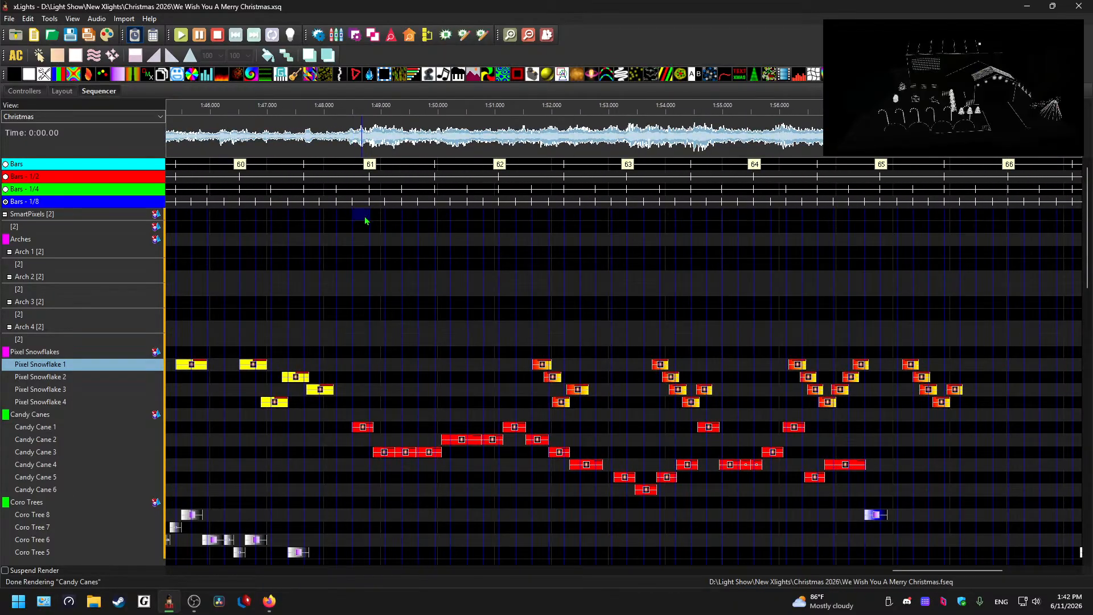
drag(353, 216, 381, 214)
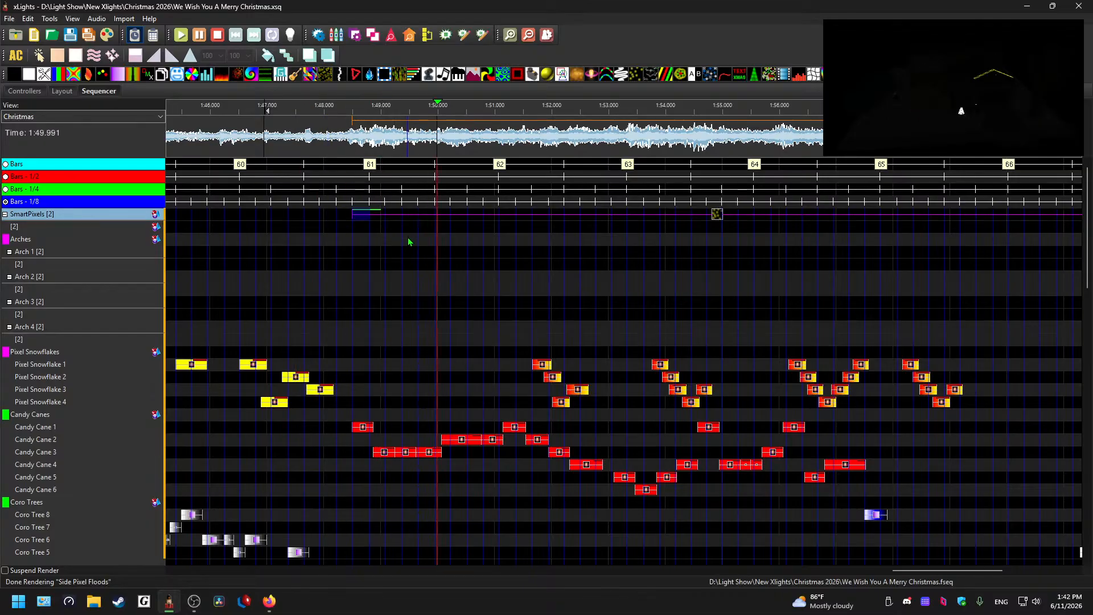
key(space)
Step: Add an Off effect to the Coro Trees group row and align its start to 1:48.5
scroll(441, 349, down, 5)
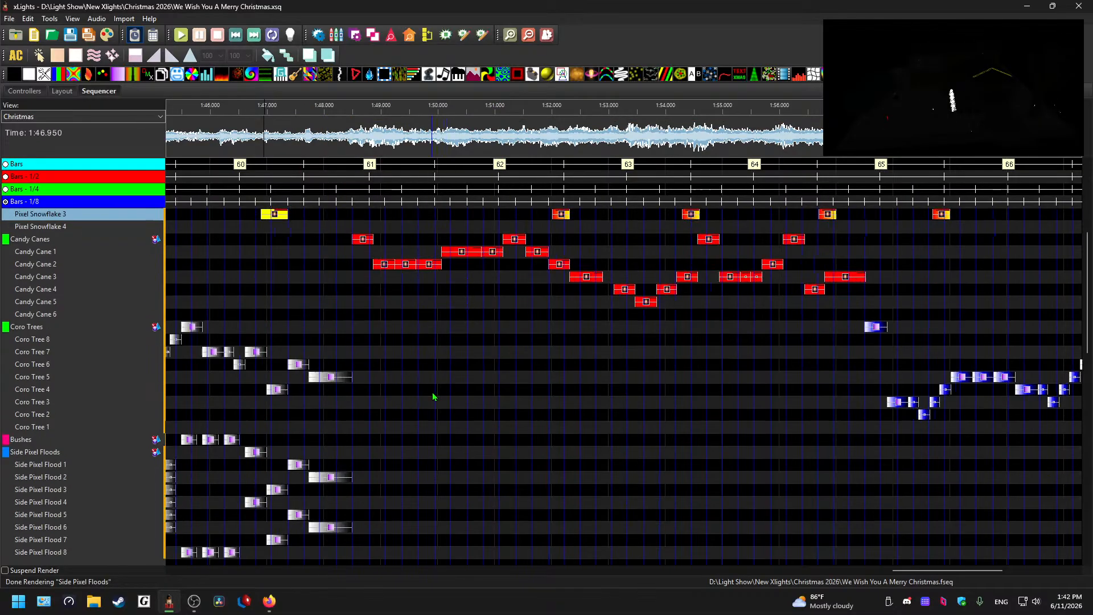
scroll(450, 350, up, 2)
scroll(452, 350, up, 1)
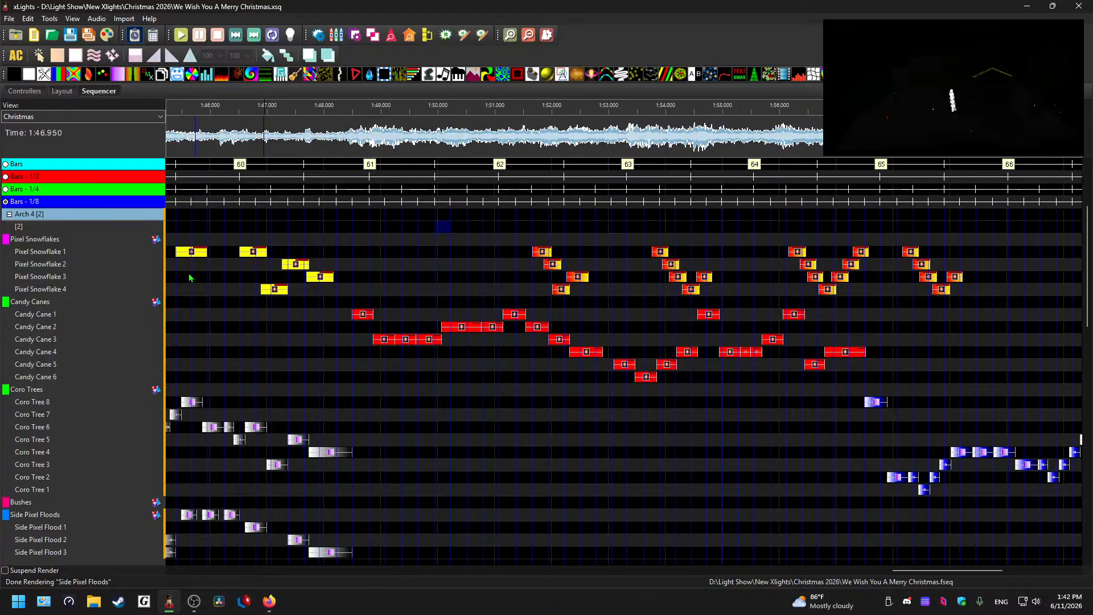
click(435, 389)
click(392, 427)
key(Up)
key(Up)
key(Up)
scroll(421, 393, up, 2)
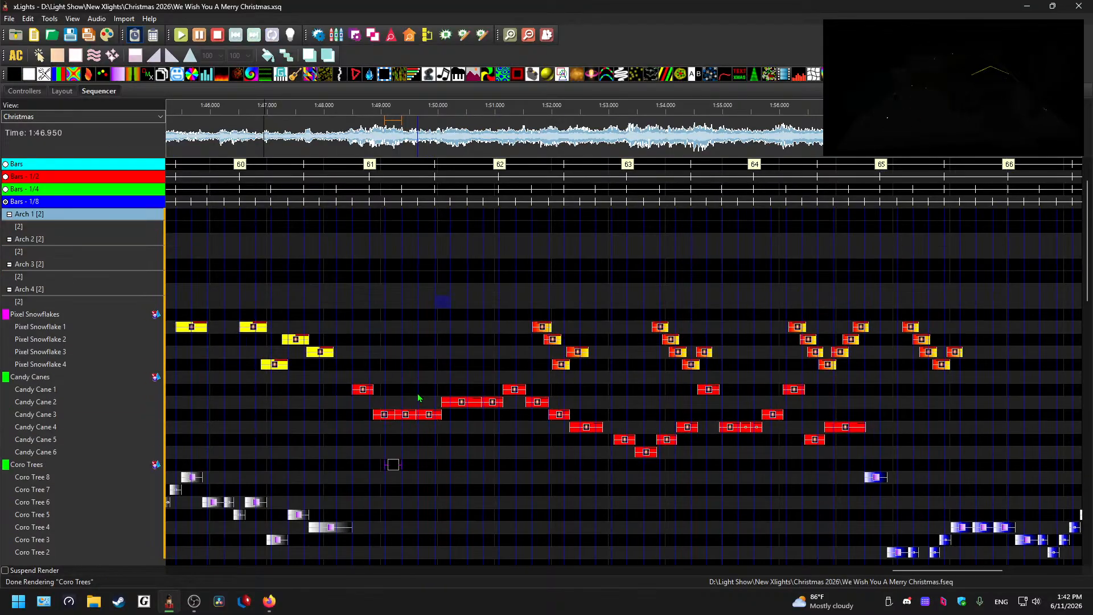
scroll(422, 392, up, 1)
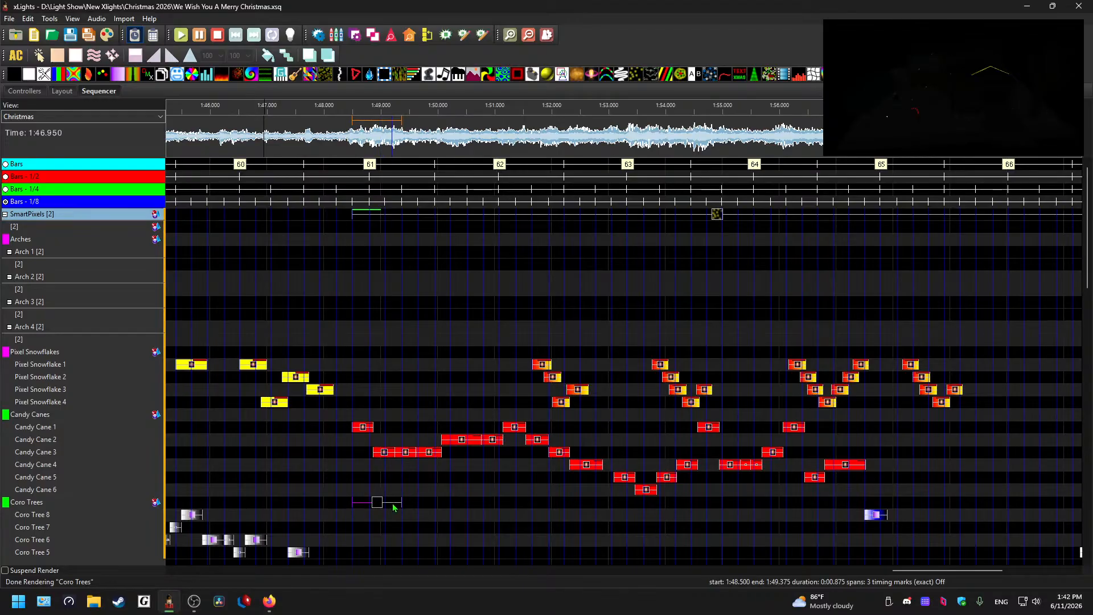
Step: Extend the Coro Trees Off effect to 2:06.6 to match the SmartPixels Snowflakes effect, and play back the ending
drag(410, 503, 921, 500)
scroll(921, 489, down, 2)
drag(1012, 493, 1069, 494)
drag(860, 571, 917, 570)
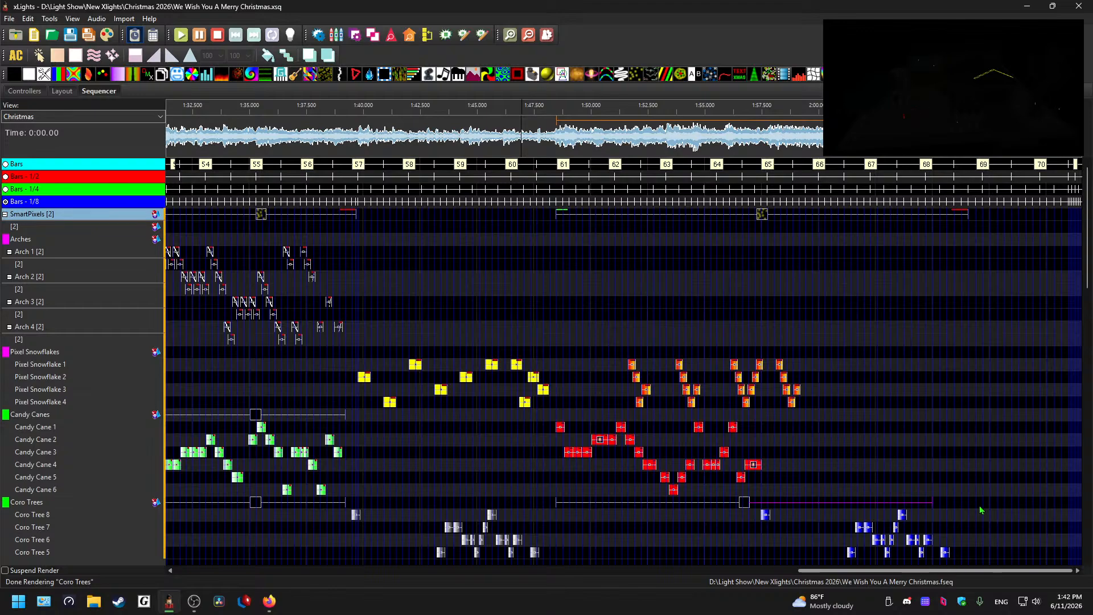
drag(934, 504, 954, 502)
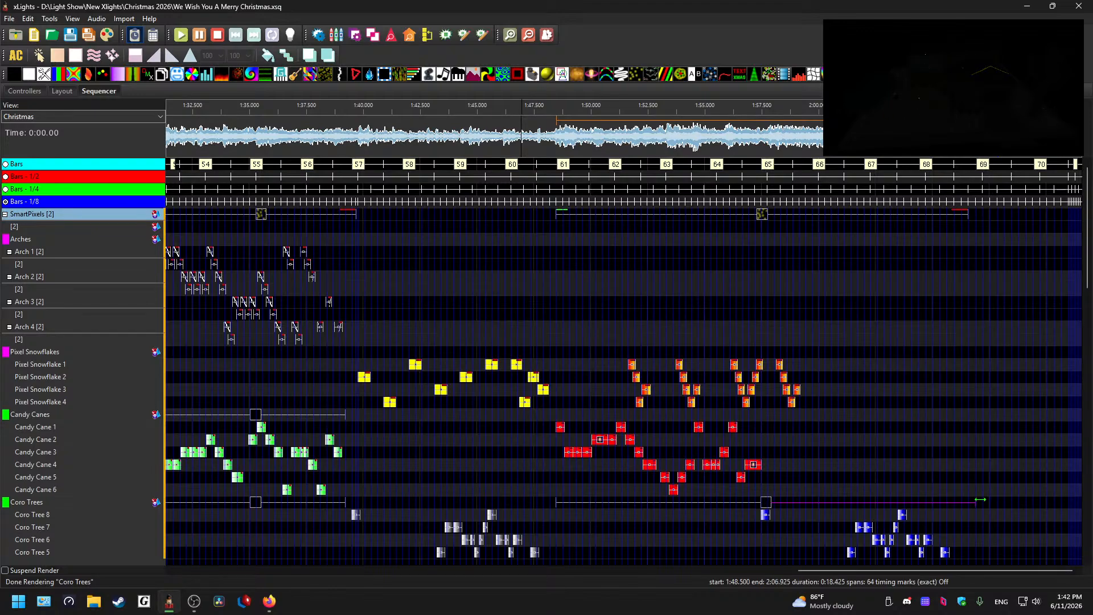
click(950, 156)
key(space)
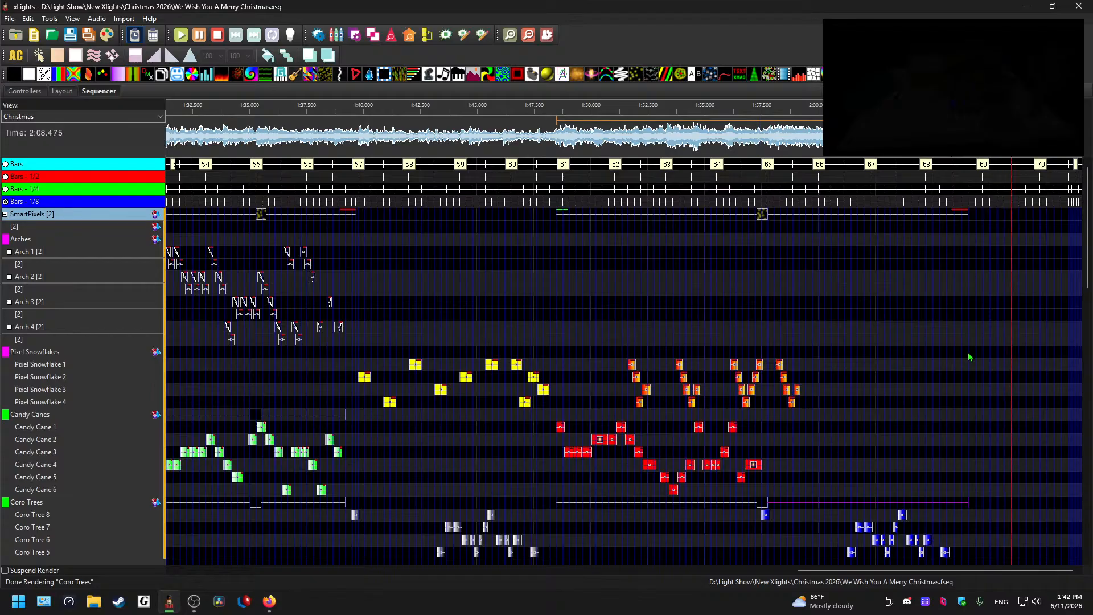
Step: Extend the end of the last SmartPixels Snowflakes effect to about 2:08.4 and play back from about 2:05.9
scroll(899, 394, up, 3)
drag(513, 215, 710, 205)
key(space)
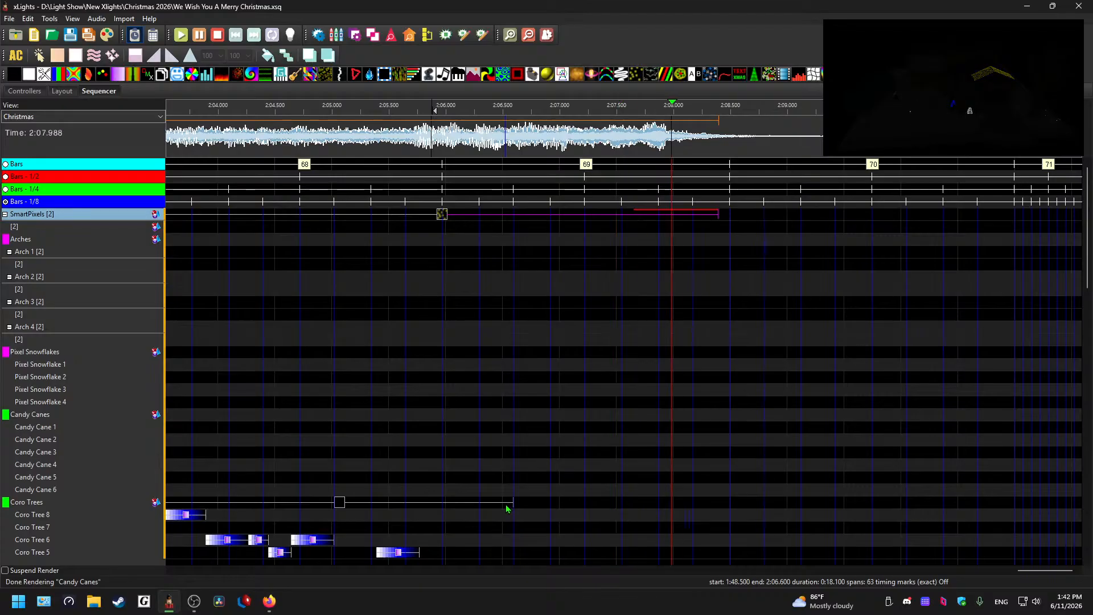
Step: Extend the end of the Coro Trees Off effect to about 2:08.8 and play back from about 2:07.3
drag(512, 502, 763, 502)
click(594, 143)
key(space)
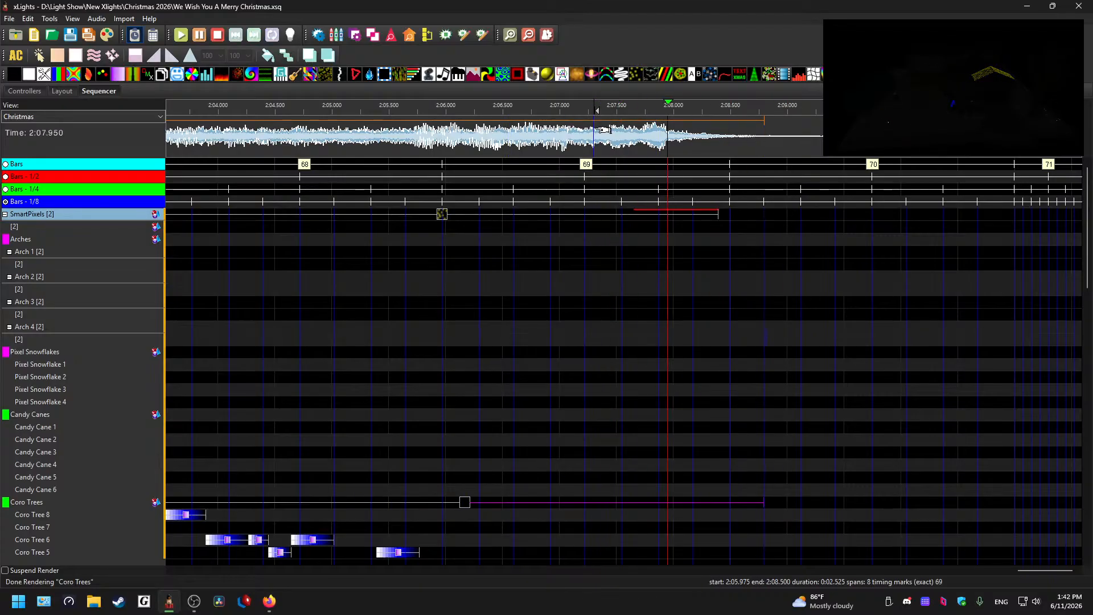
Step: Extend the end of the last SmartPixels Snowflakes effect to 2:08.5 and play back the ending from about 2:07.5
key(space)
drag(718, 214, 729, 214)
click(617, 137)
key(space)
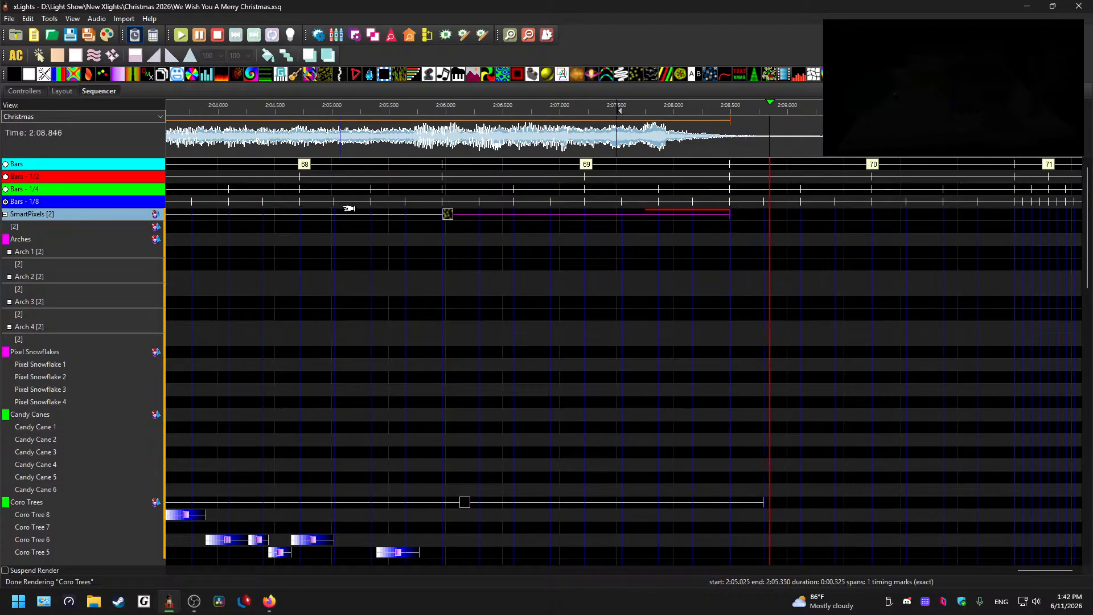
Step: Play back the lead-in to the final passage from about 1:42.7, and replay its transition from about 1:47.7
scroll(504, 353, down, 3)
key(space)
drag(857, 571, 940, 547)
click(431, 145)
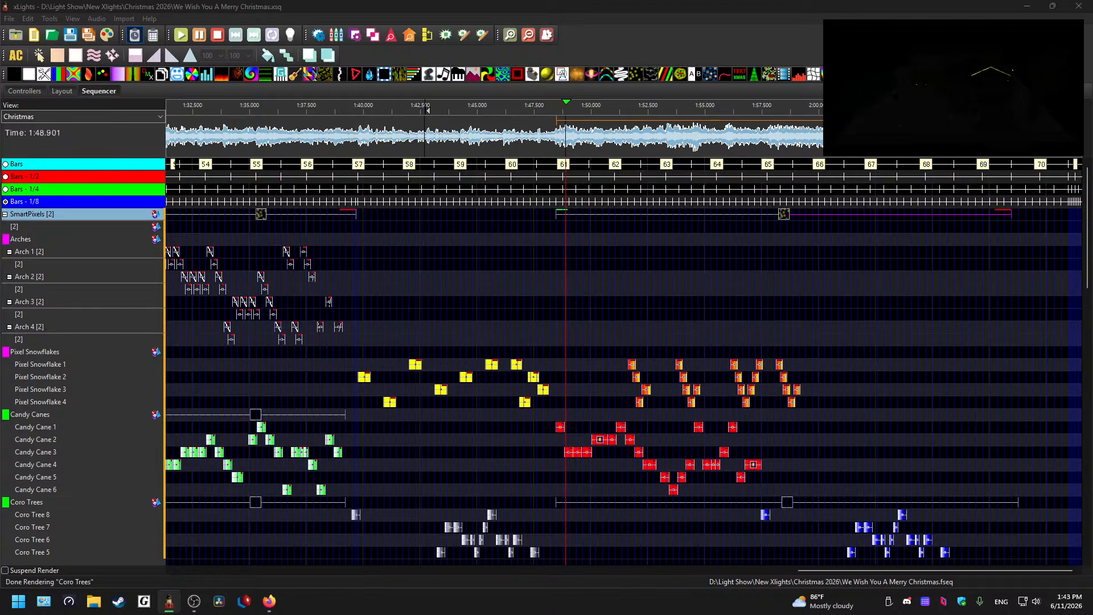
key(space)
click(783, 215)
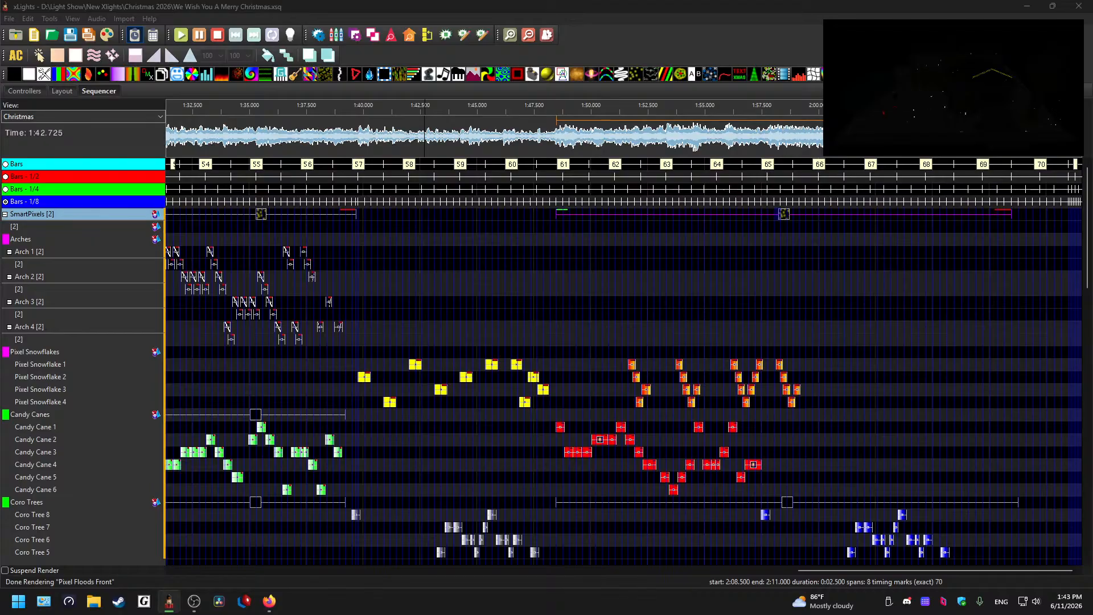
click(538, 139)
key(space)
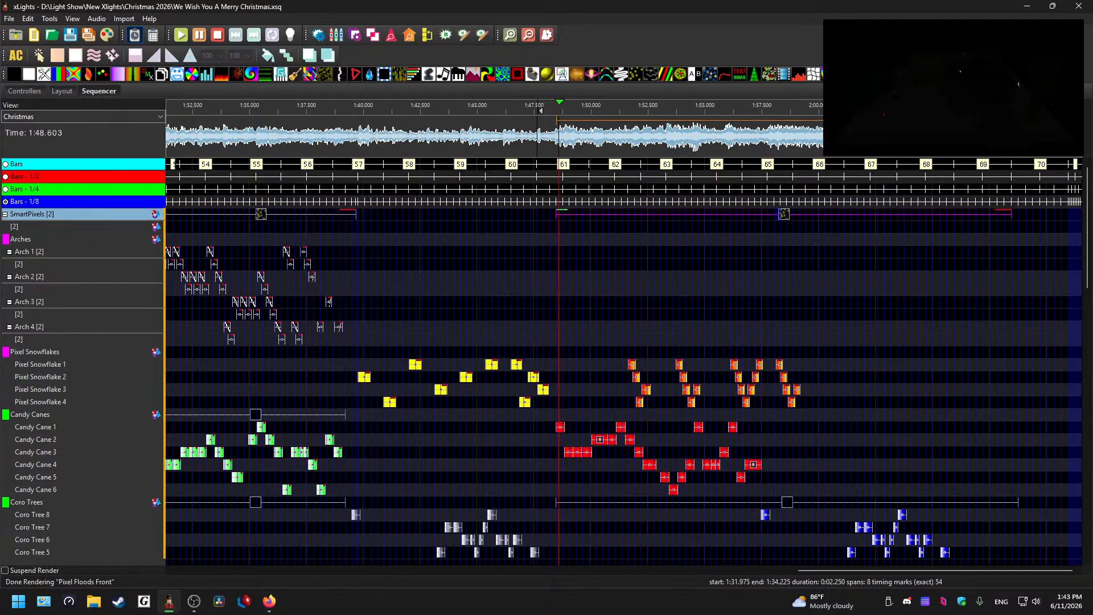
key(space)
Step: Move the last SmartPixels Snowflakes effect's start to about 1:48.2, lengthen its fade-in to about 0.75 s, and play back from about 1:47.8
scroll(621, 272, up, 4)
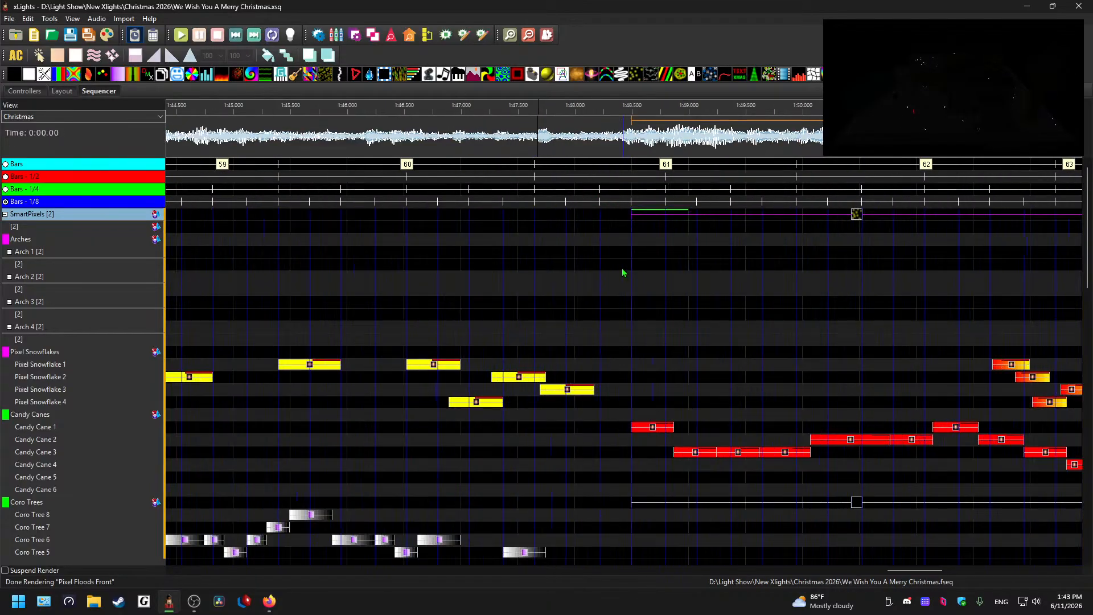
drag(620, 215, 600, 215)
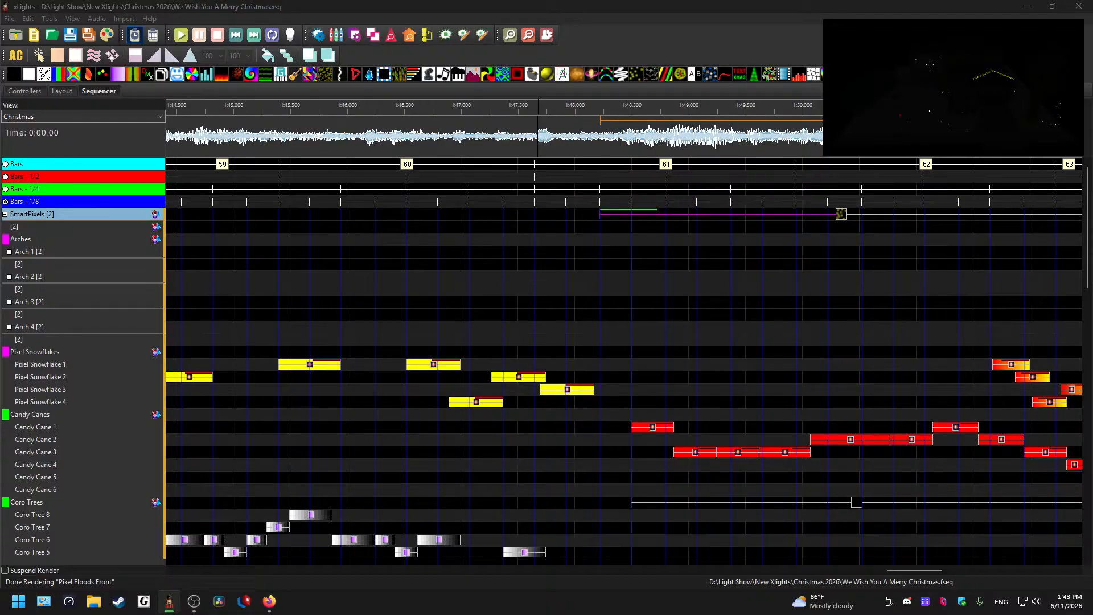
click(637, 215)
key(space)
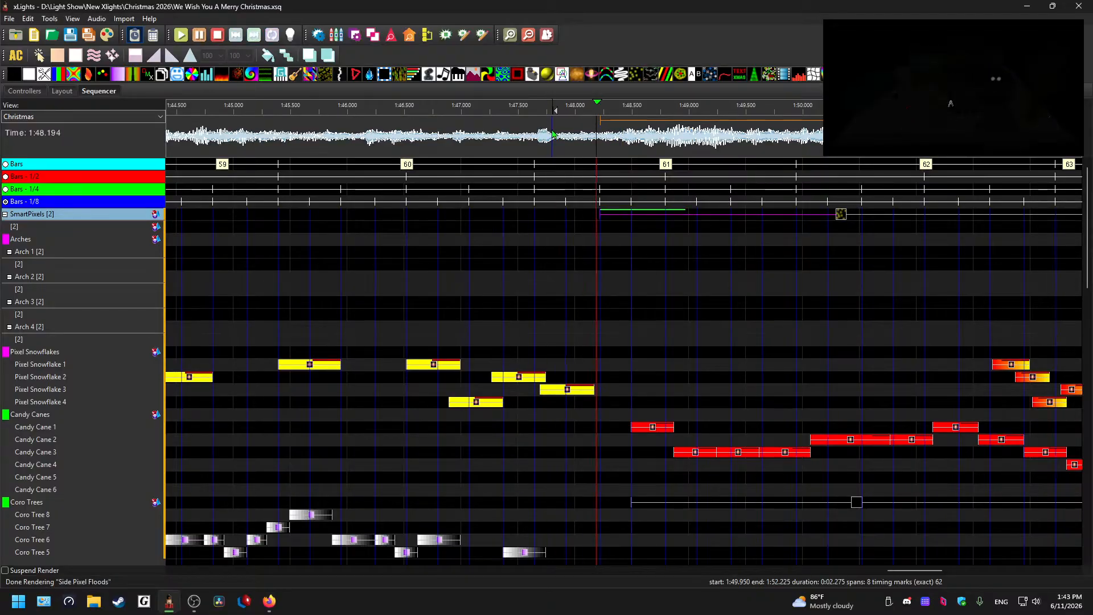
key(space)
key(space)
Step: Return the start of the last SmartPixels Snowflakes effect to 1:48.5 and replay the transition from about 1:48.1
drag(600, 215, 630, 217)
click(594, 130)
key(space)
key(space)
click(585, 133)
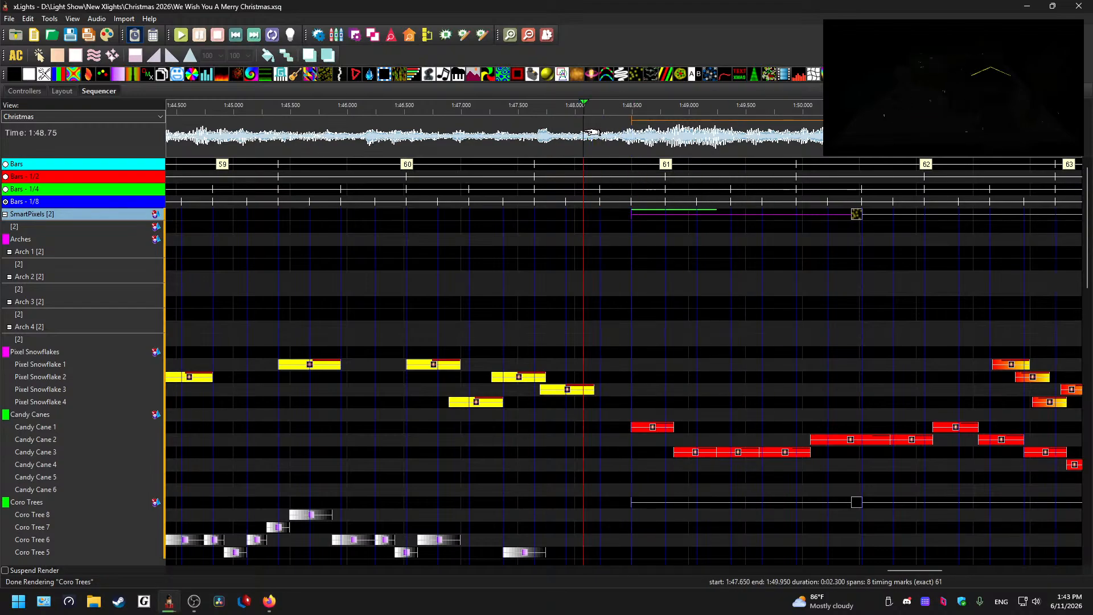
key(space)
key(space)
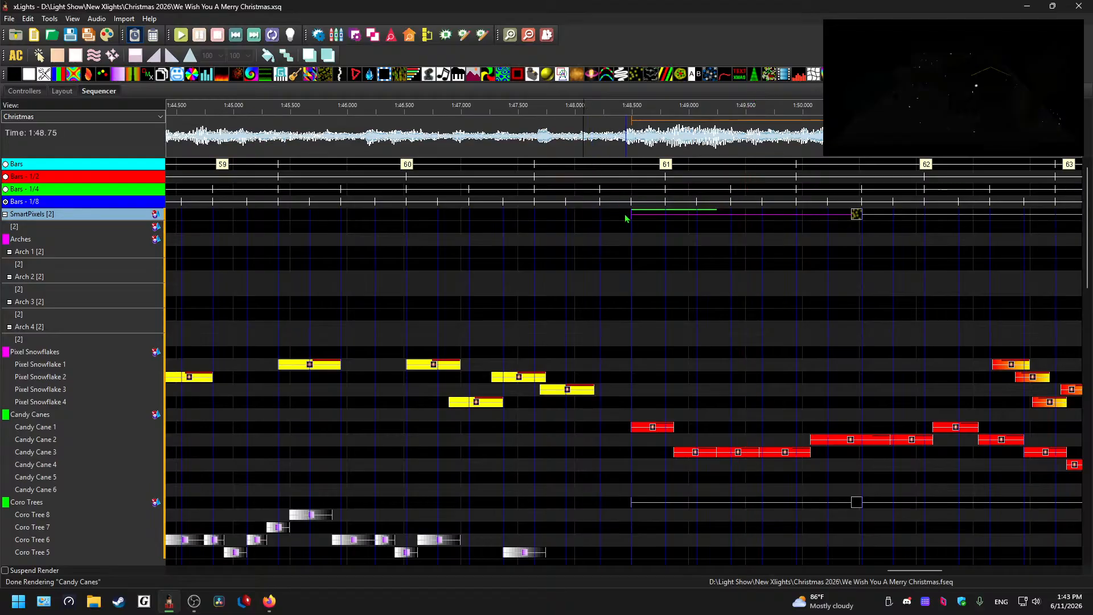
Step: Move the start of the last SmartPixels Snowflakes effect to 1:48.4 and play back from about 1:48.0
click(571, 128)
key(space)
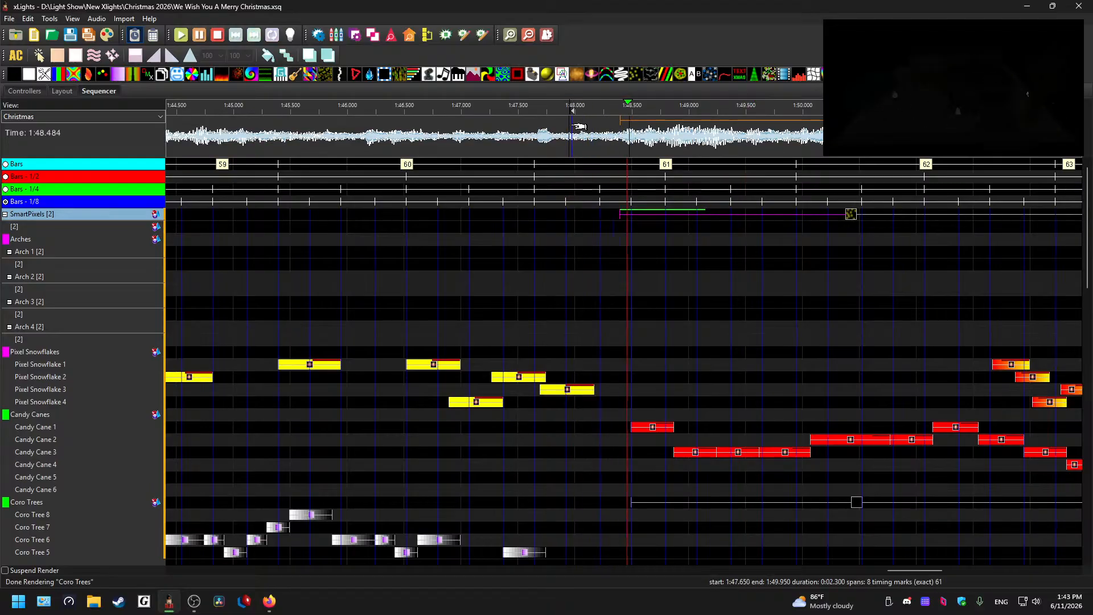
key(space)
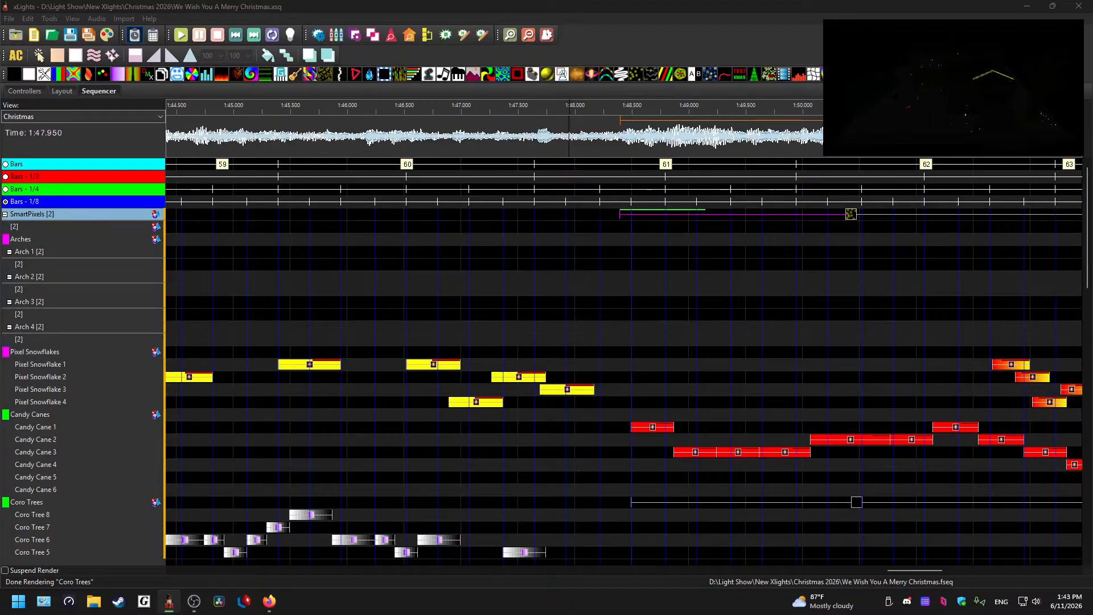
Step: Play back the last SmartPixels Snowflakes effect from its start, and replay the transition from about 1:47.9
click(852, 219)
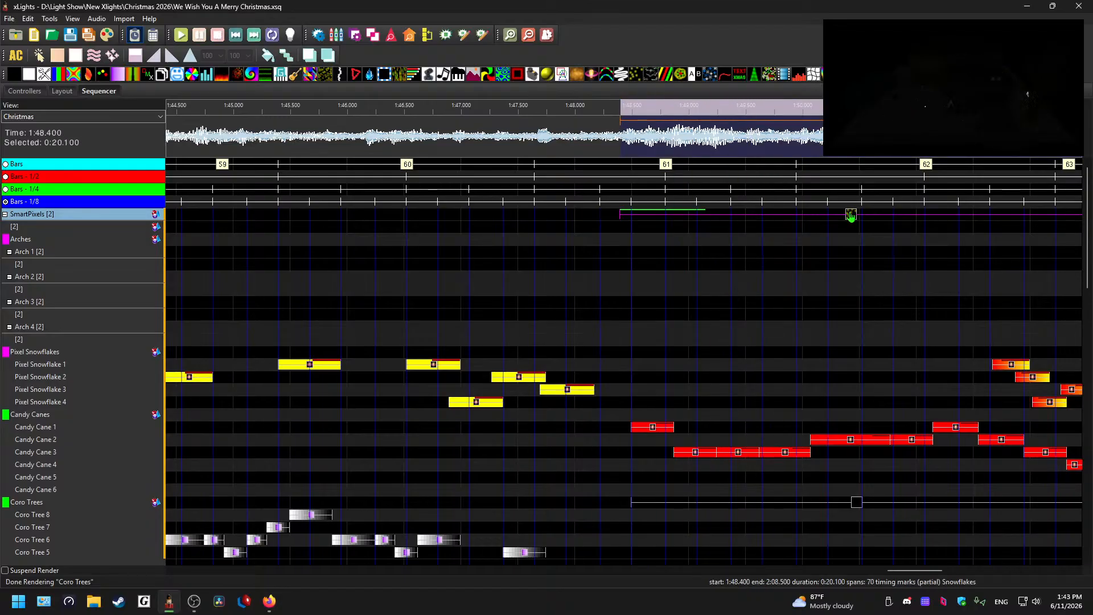
key(space)
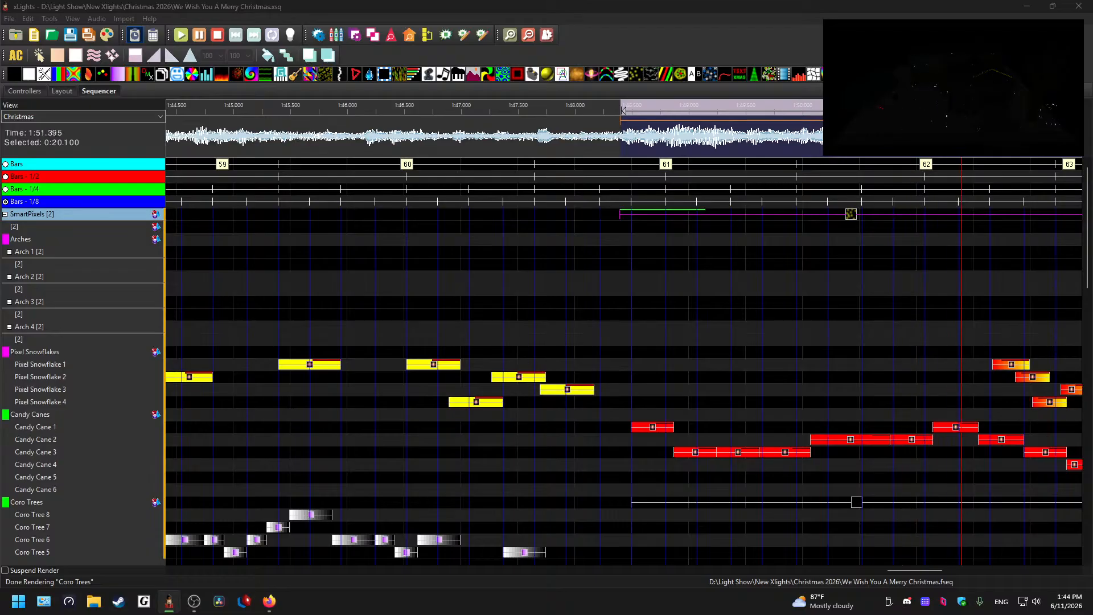
click(641, 270)
scroll(641, 274, down, 2)
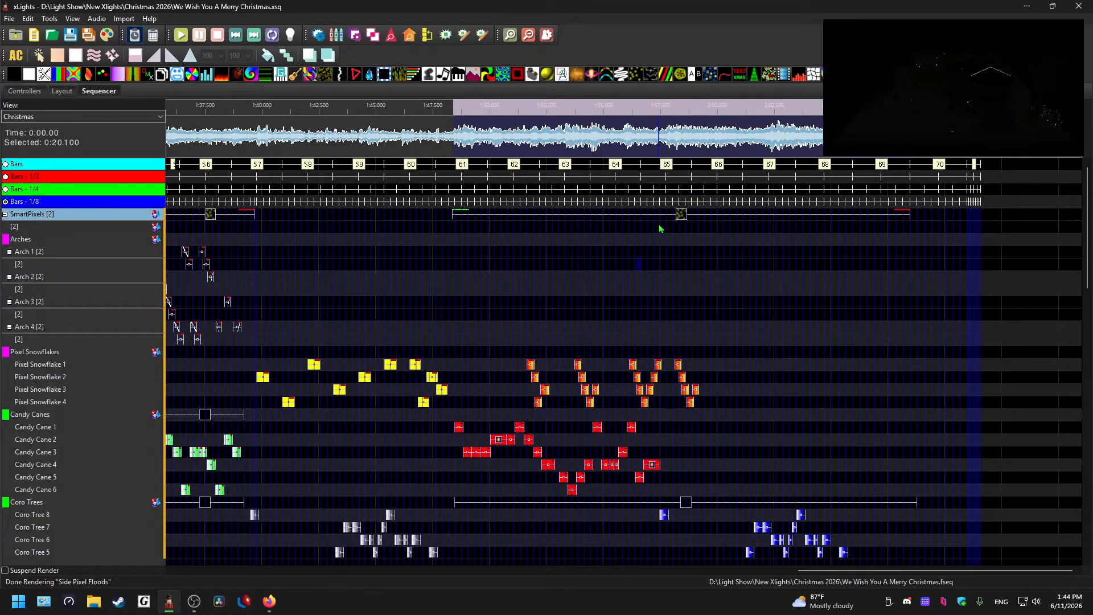
click(681, 215)
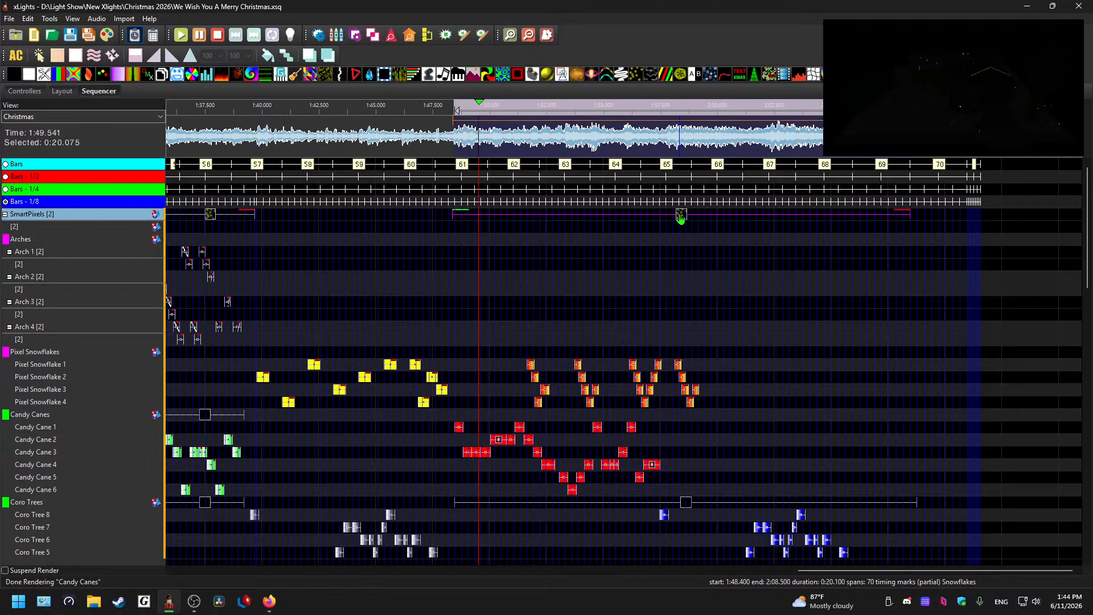
key(space)
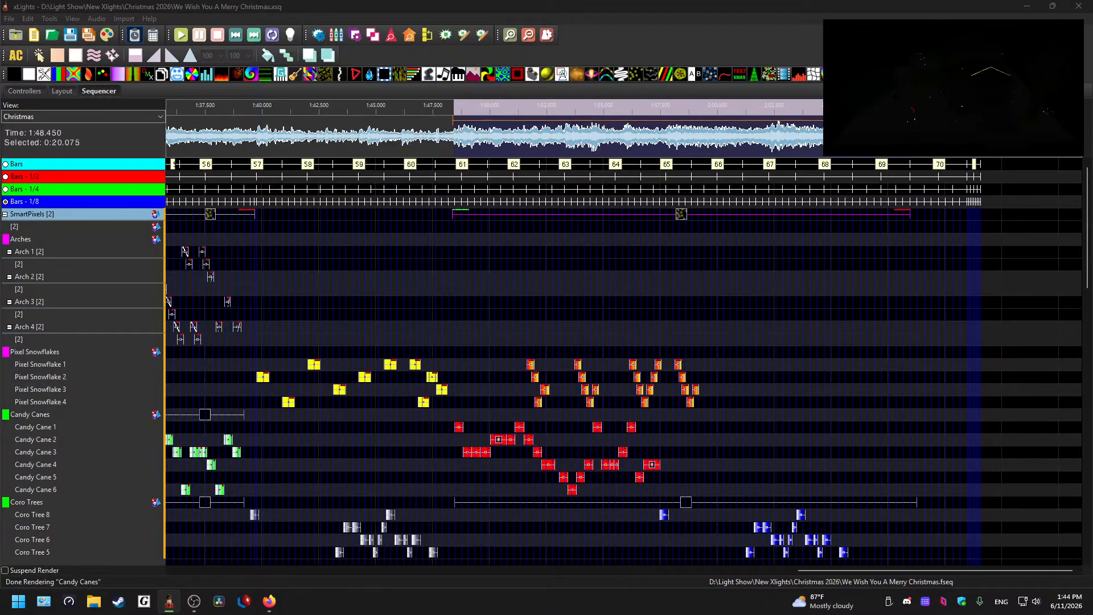
click(442, 135)
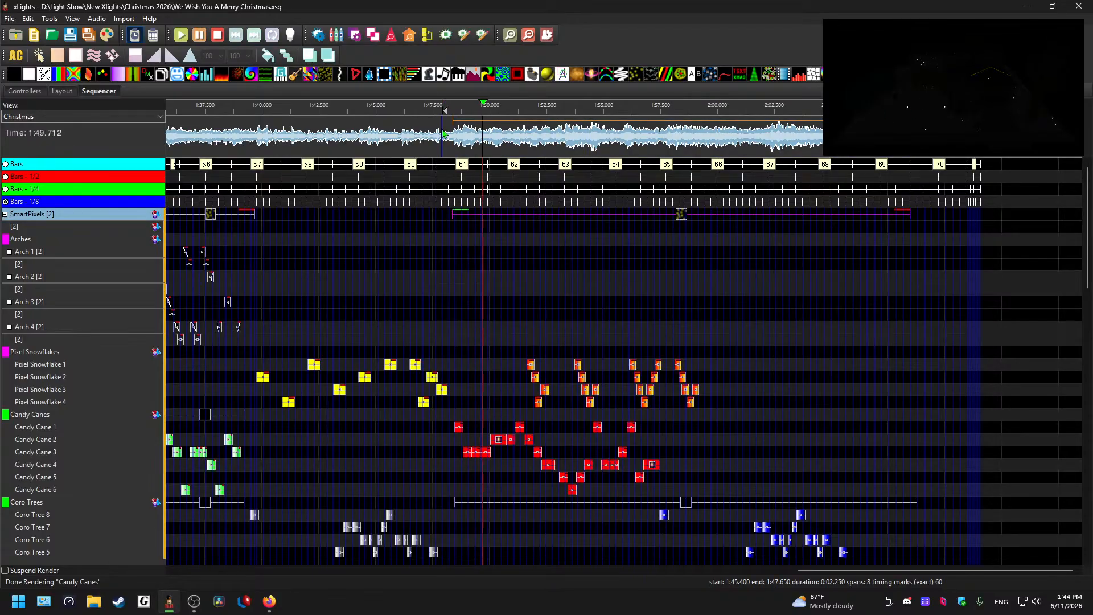
Step: Lengthen the fade-in of the last SmartPixels Snowflakes effect to about 1 s and play back from about 1:47.5
scroll(471, 193, up, 1)
click(521, 216)
key(space)
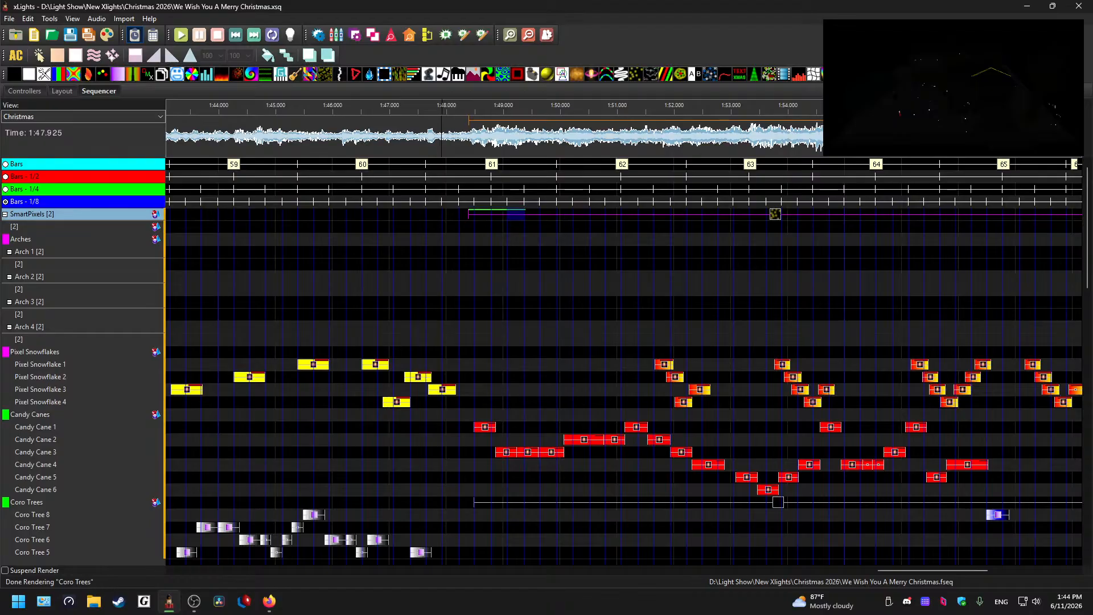
click(426, 145)
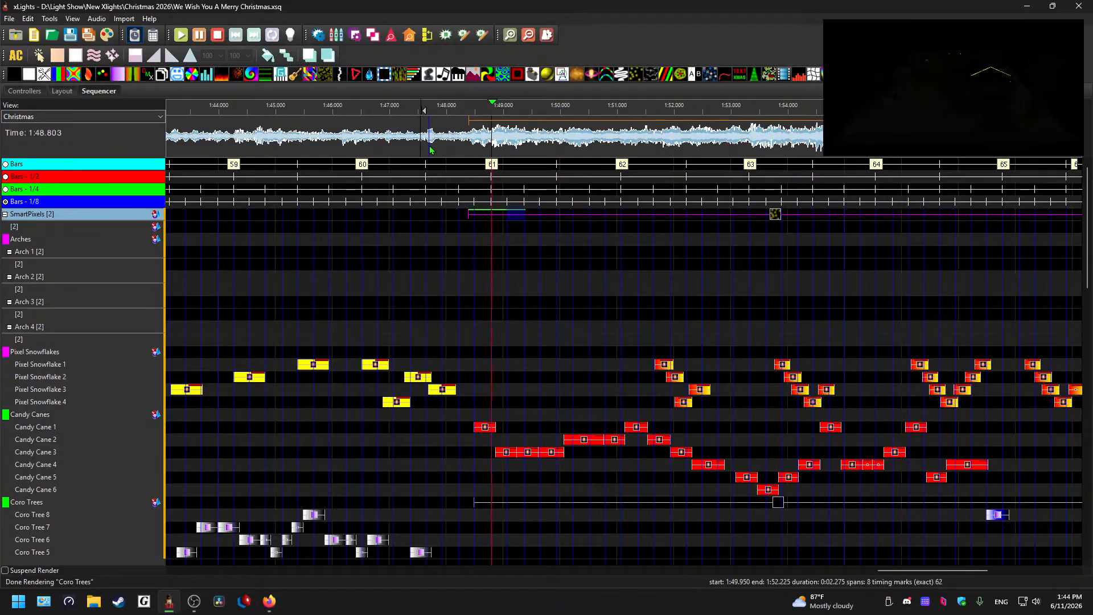
key(space)
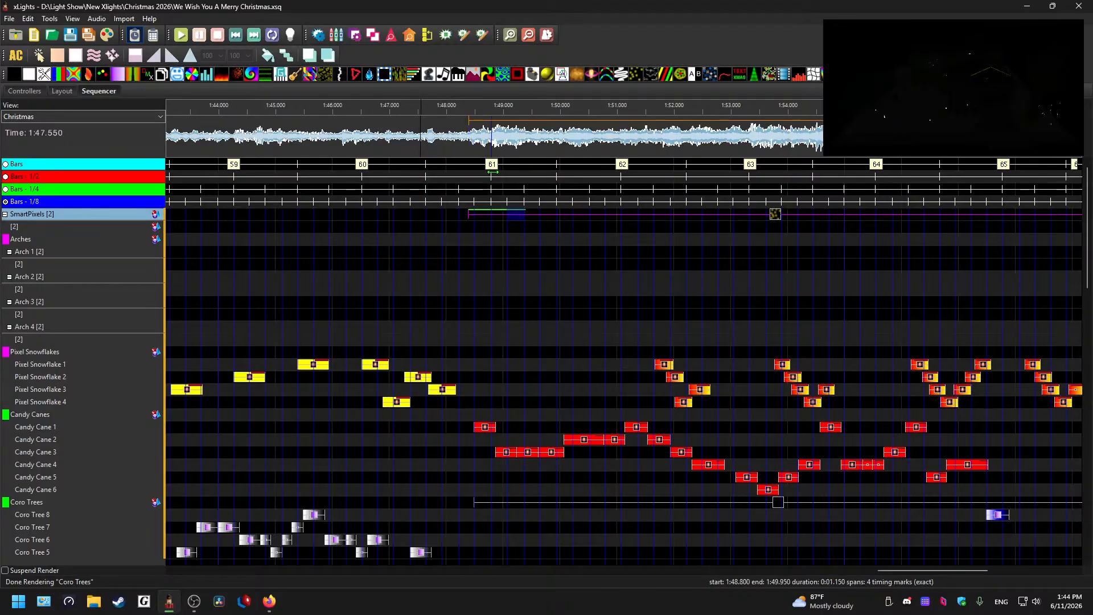
Step: Align the start of the last SmartPixels Snowflakes effect to 1:48.5 and play back the final passage from about 1:48.1
scroll(490, 175, up, 1)
drag(520, 212, 521, 212)
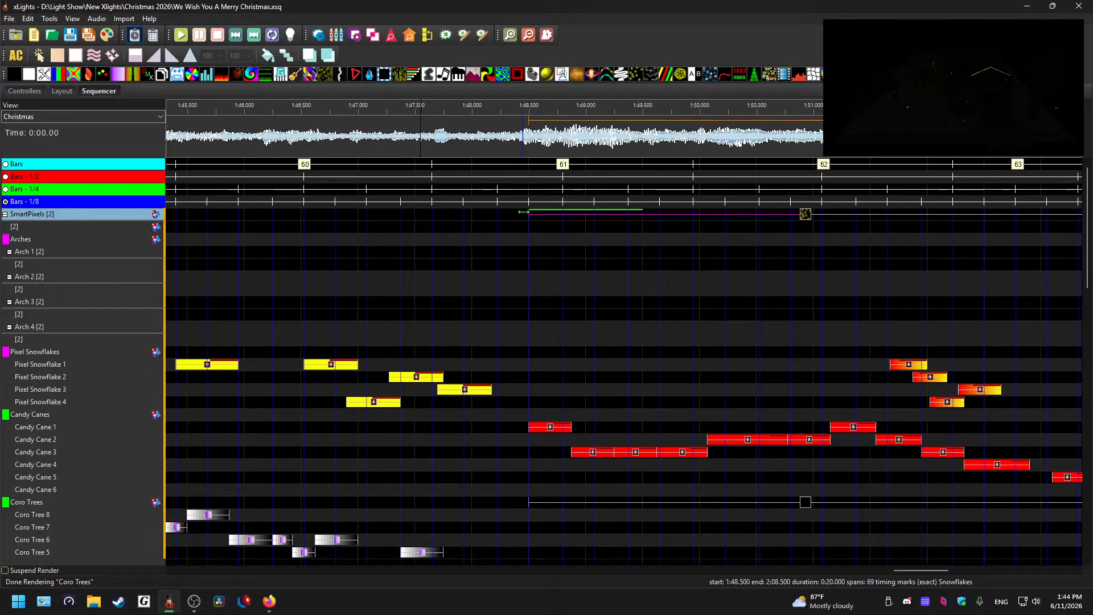
click(487, 137)
key(space)
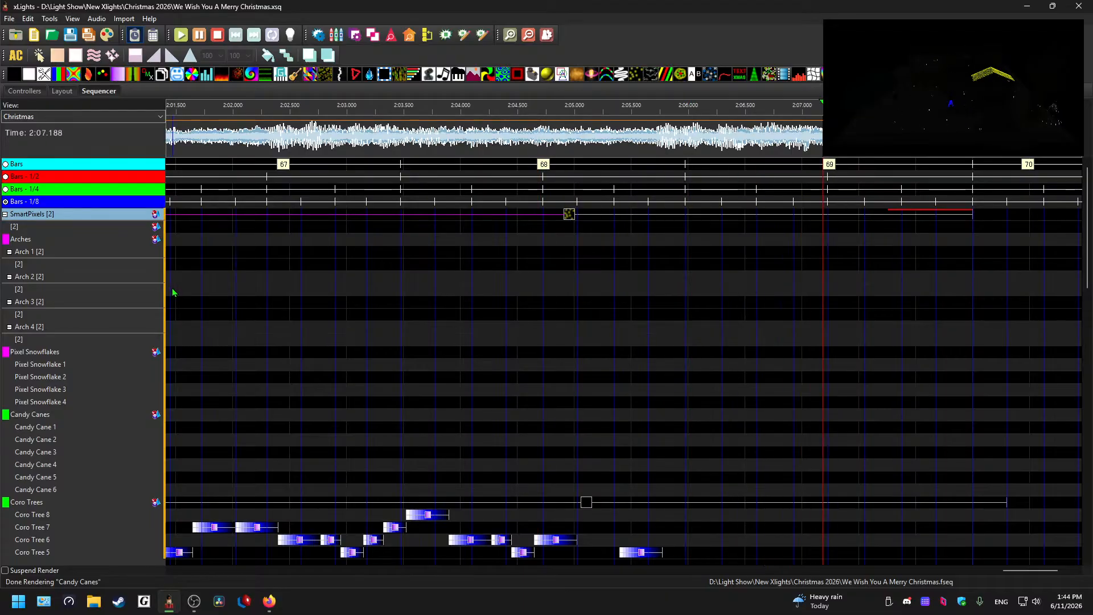
click(778, 351)
key(space)
Step: Return to the start of the sequence and play the whole song from the beginning
scroll(779, 354, down, 5)
drag(655, 571, 284, 530)
click(173, 152)
key(space)
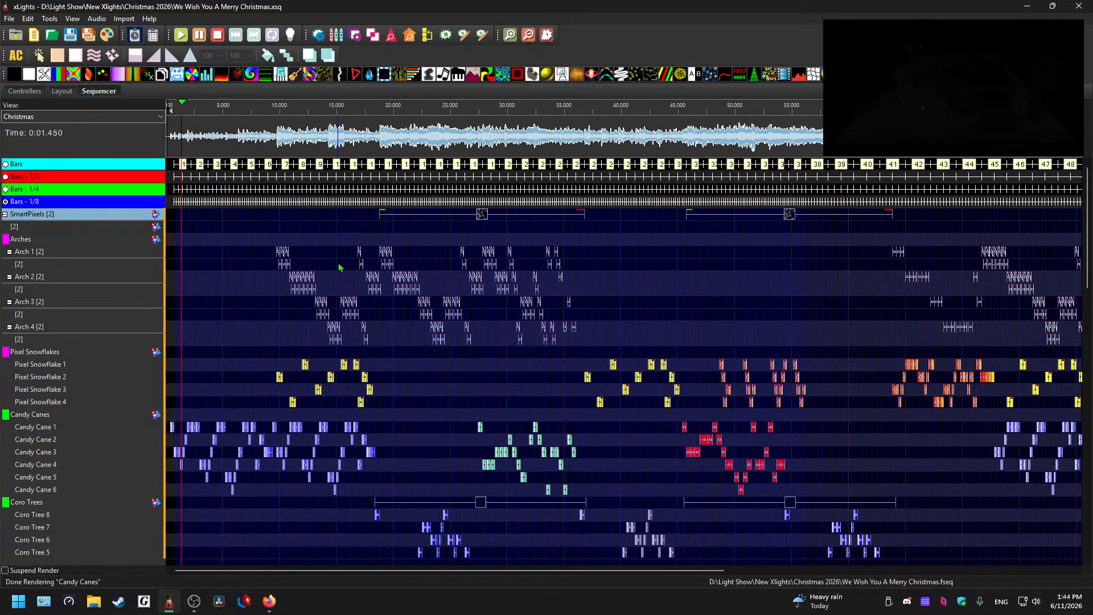